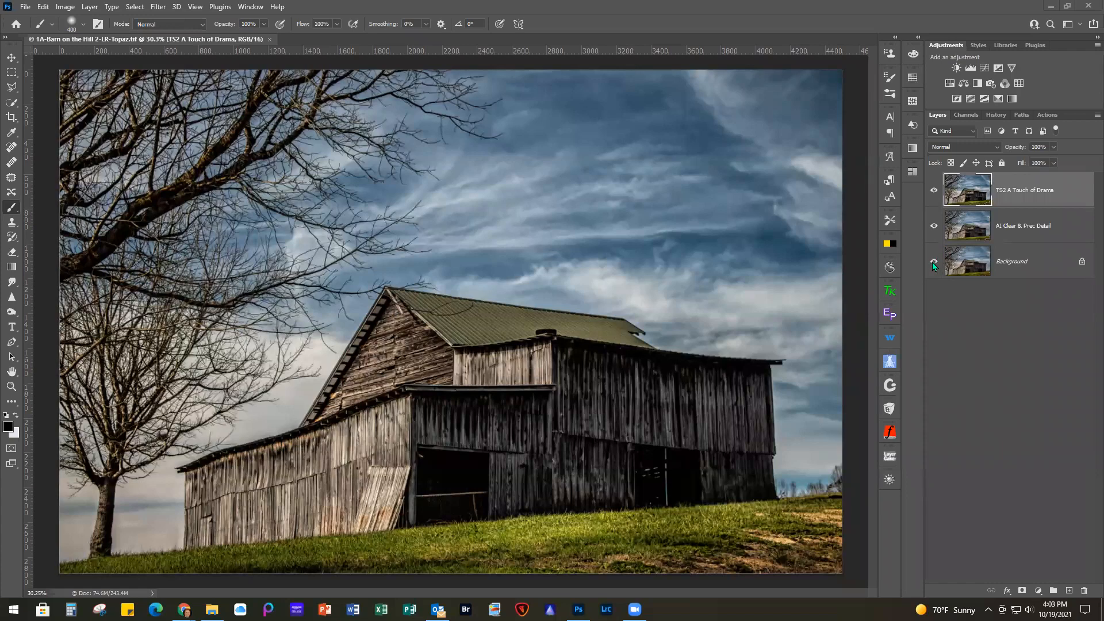
# Step: Hide the TS2 A Touch of Drama layer and toggle the AI Clear & Prec Detail layer's visibility to compare it with the Background
pyautogui.click(934, 191)
pyautogui.click(934, 228)
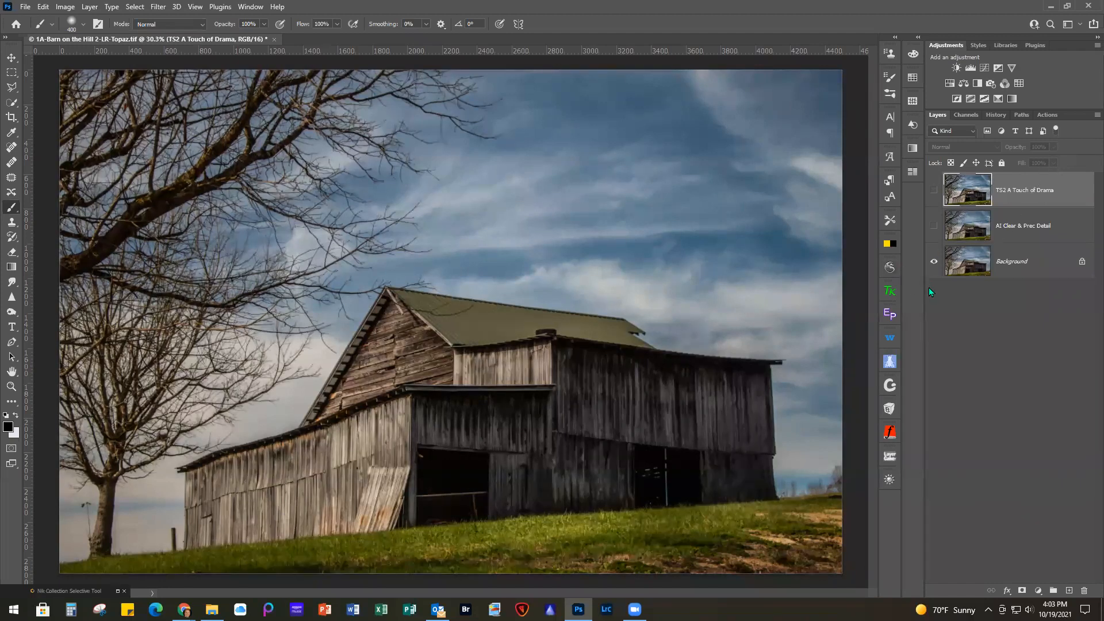
pyautogui.click(934, 226)
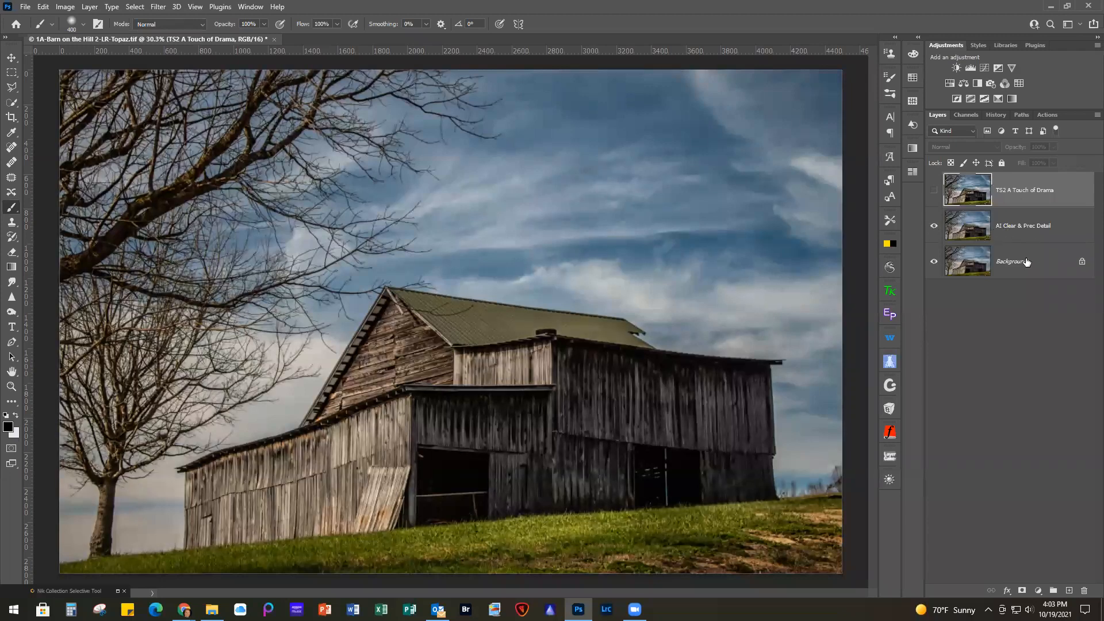
pyautogui.click(935, 227)
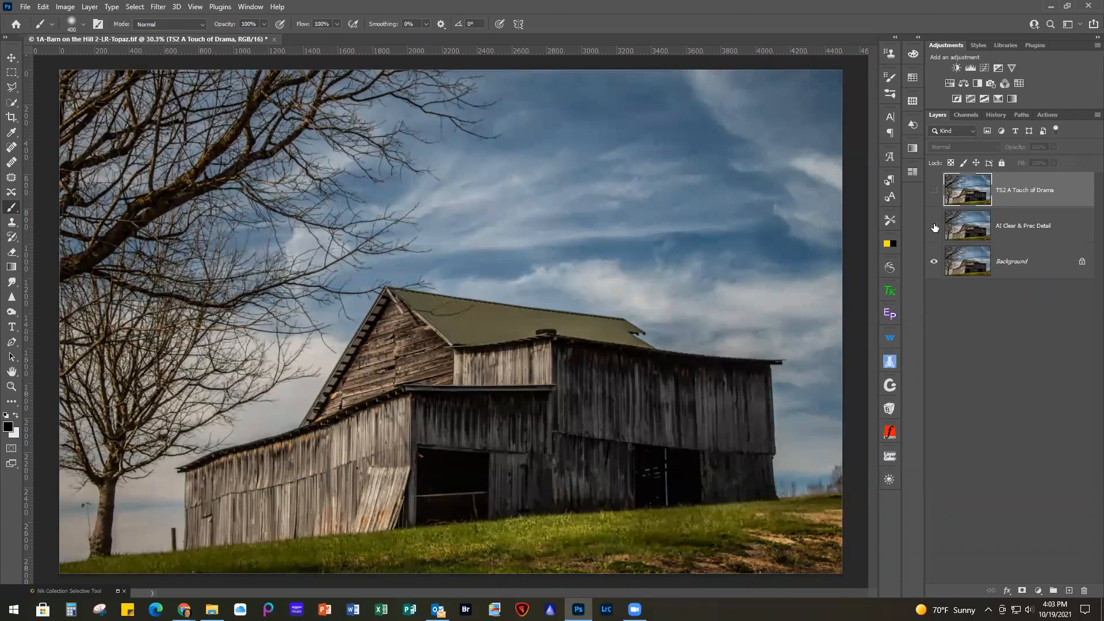
pyautogui.click(935, 227)
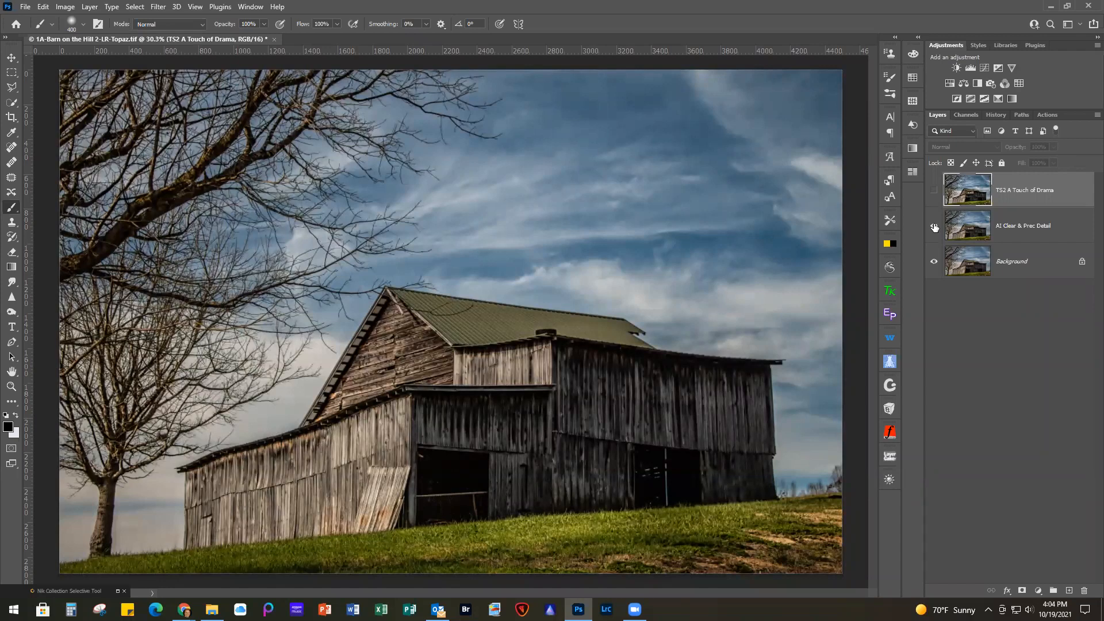
pyautogui.click(934, 228)
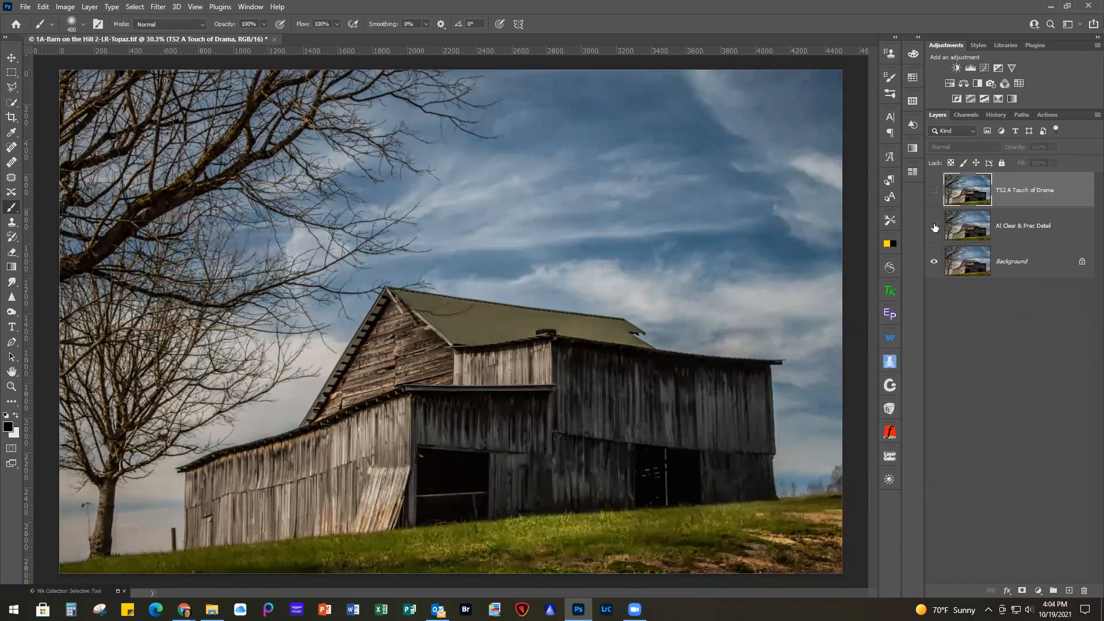
pyautogui.click(935, 228)
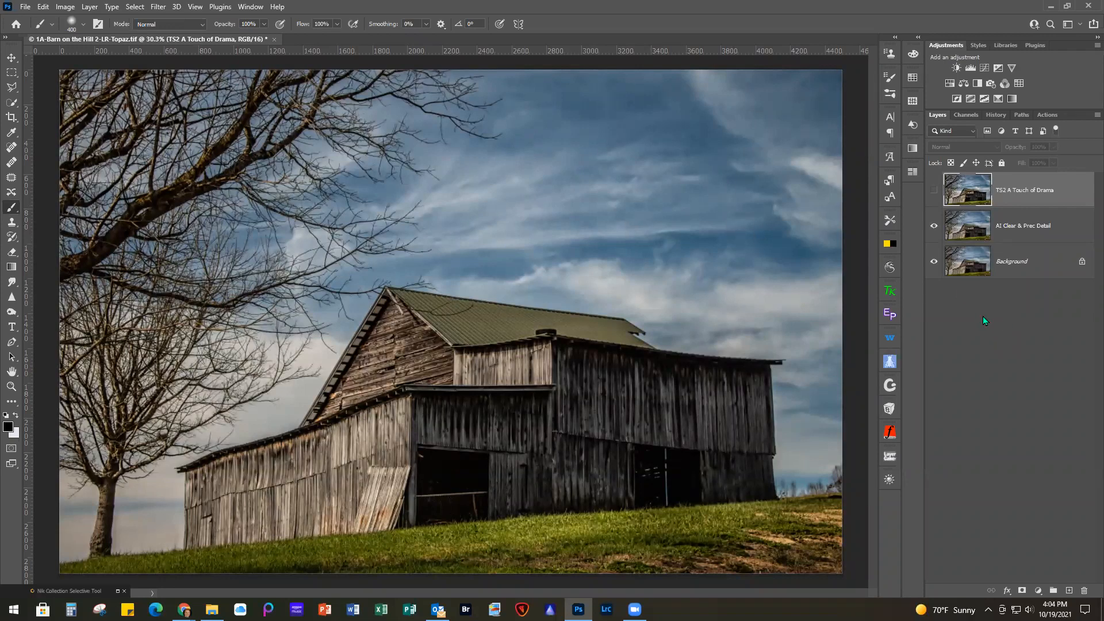
# Step: Toggle the TS2 A Touch of Drama layer's visibility to compare the barn photo with and without it, leaving it shown
pyautogui.click(935, 190)
pyautogui.click(935, 191)
pyautogui.click(935, 191)
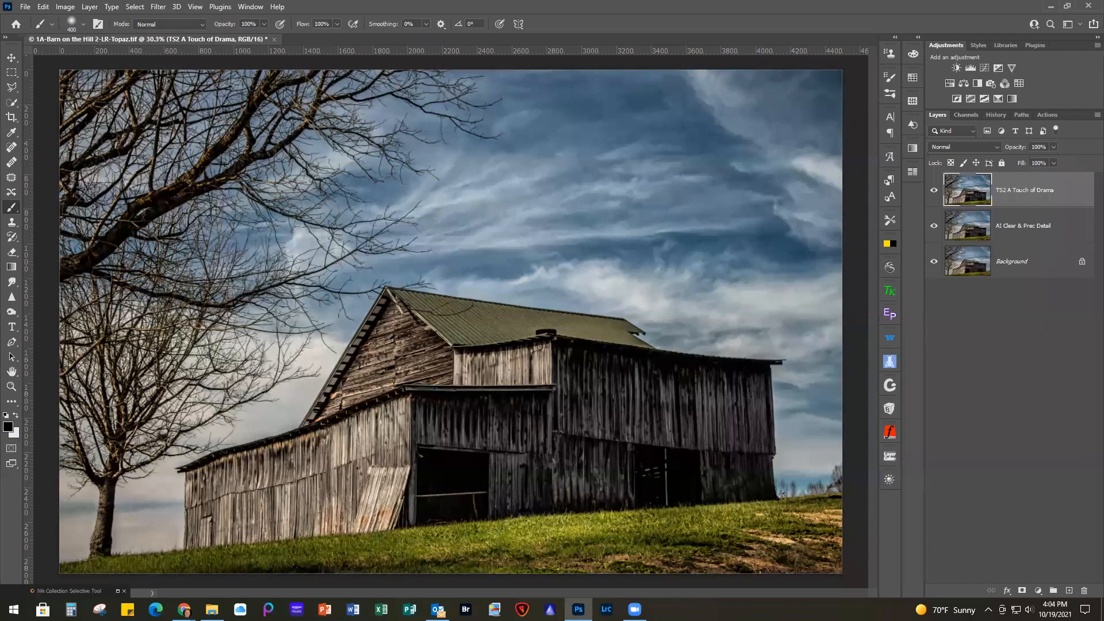
pyautogui.click(933, 191)
pyautogui.click(933, 191)
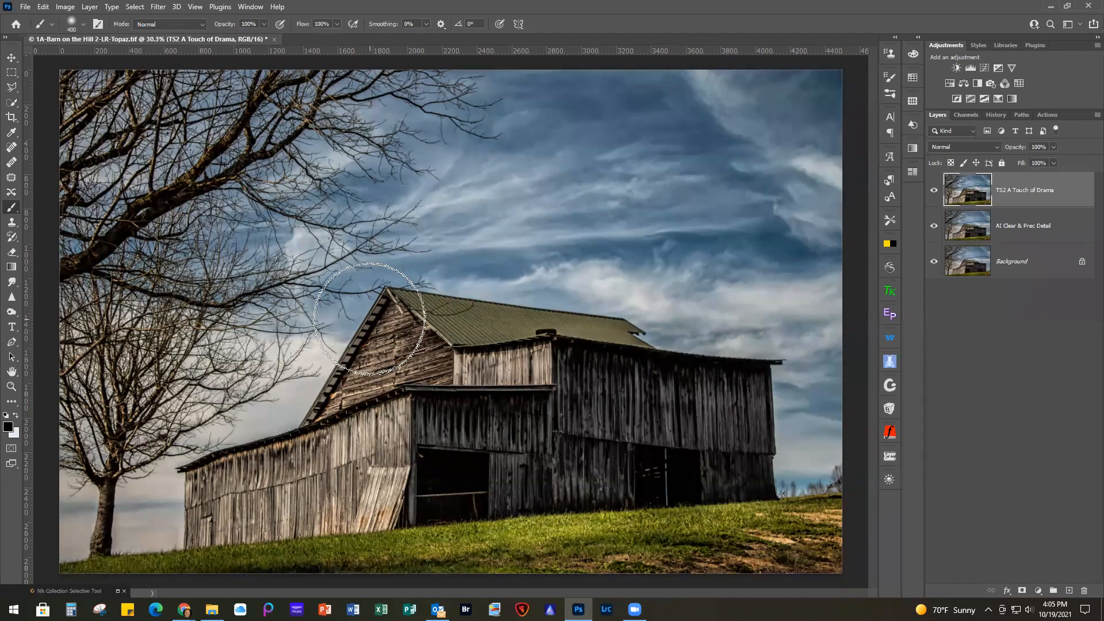
# Step: Browse for a file to open in BUSINESS > 3-WEBINARS > 1-MEREDITH IMAGES WEBINARS > #18 - 2021-10-19 Meredith Images
pyautogui.click(26, 7)
pyautogui.click(49, 30)
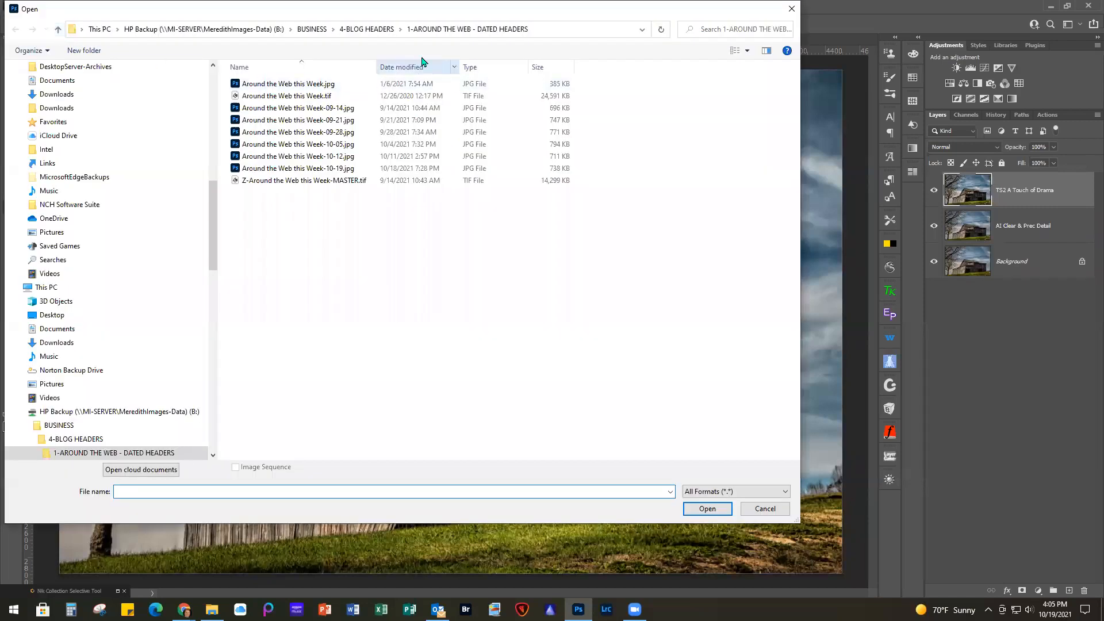
pyautogui.click(314, 30)
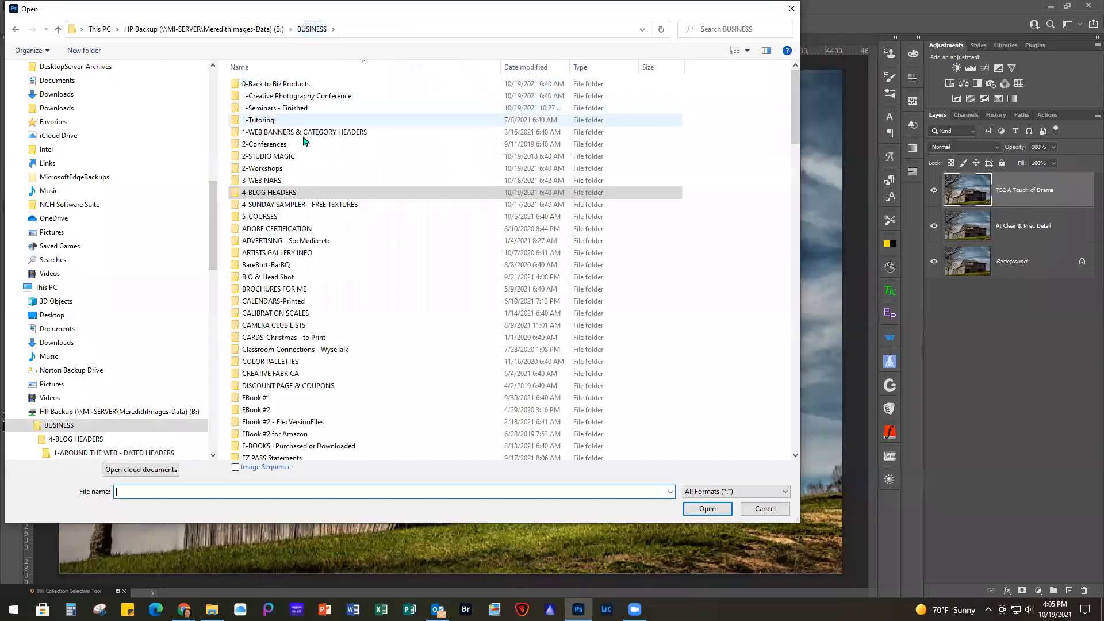
pyautogui.doubleClick(281, 181)
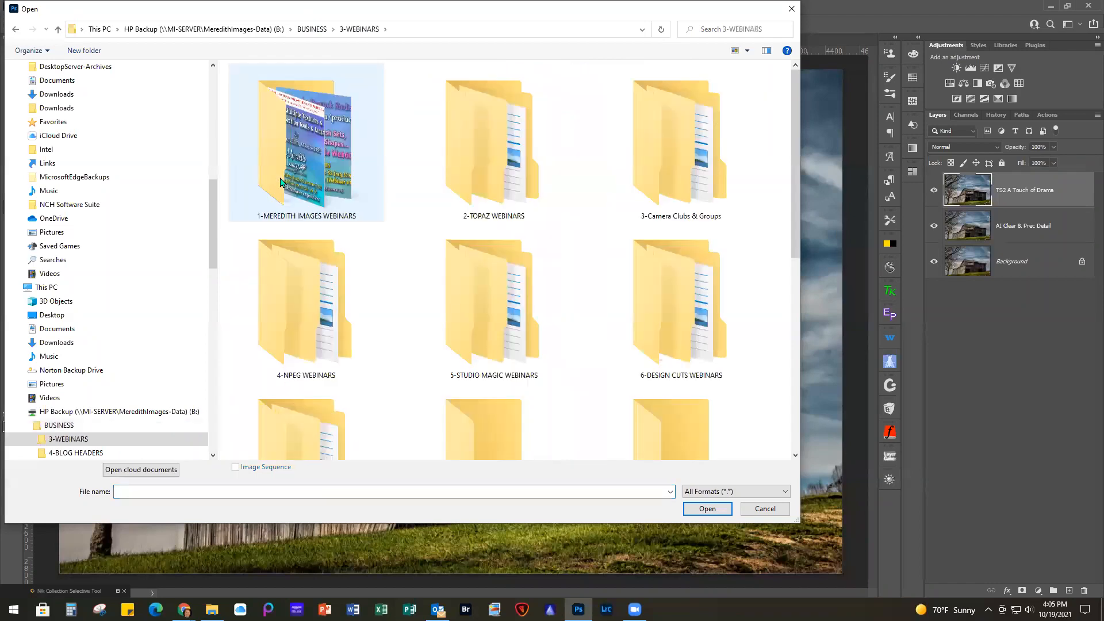
pyautogui.doubleClick(314, 176)
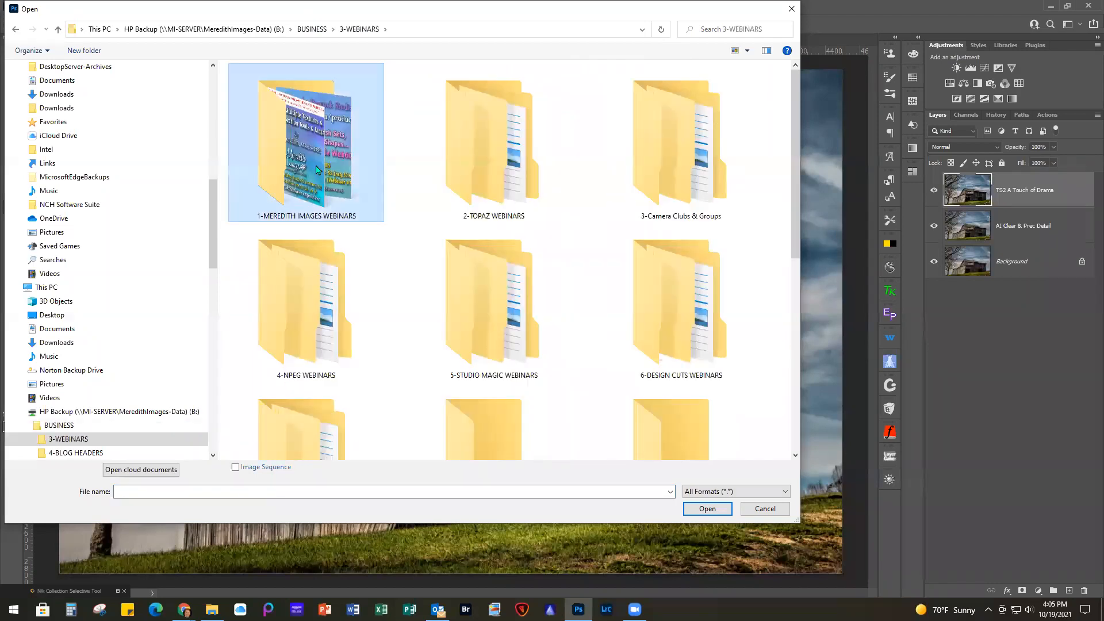
pyautogui.doubleClick(316, 170)
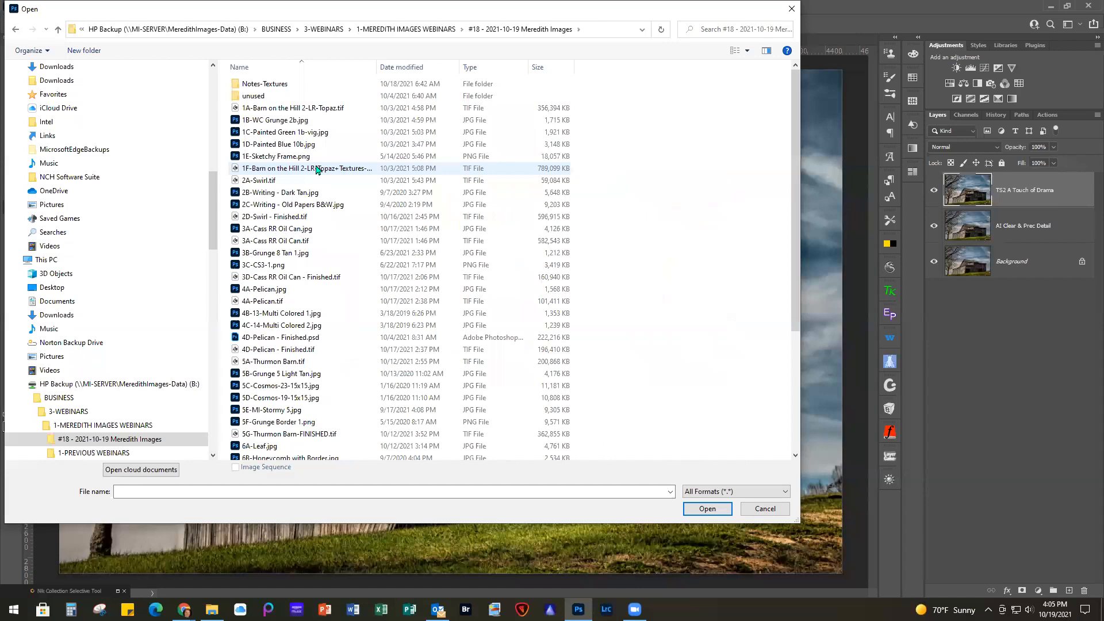
# Step: Show the folder's files as extra large icons and open the texture 1B-WC Grunge 2b.jpg
pyautogui.click(748, 51)
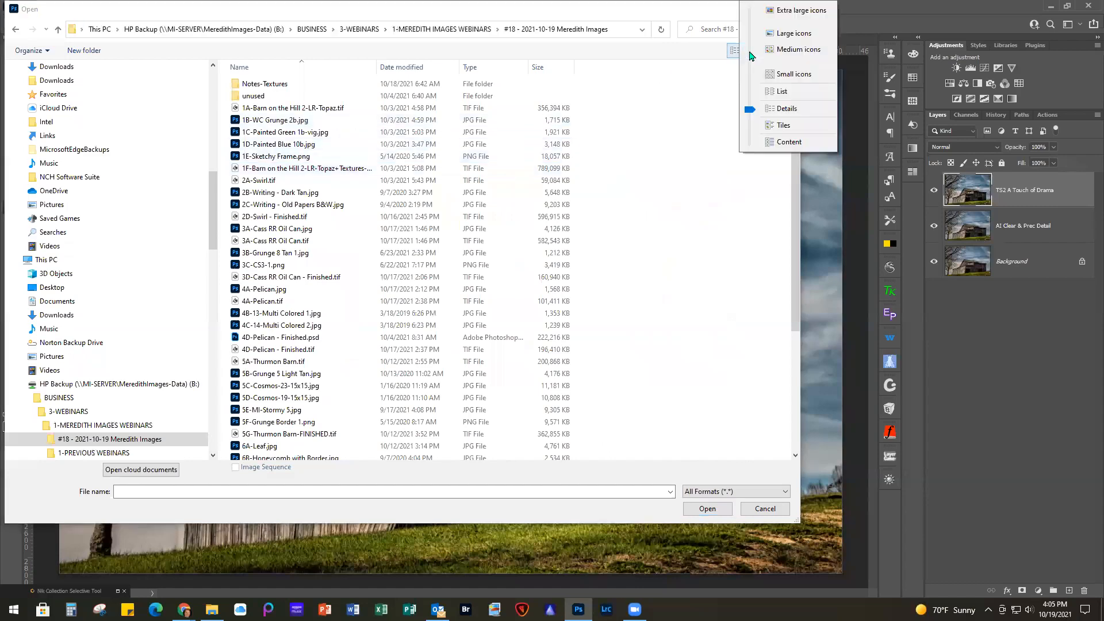
pyautogui.click(797, 11)
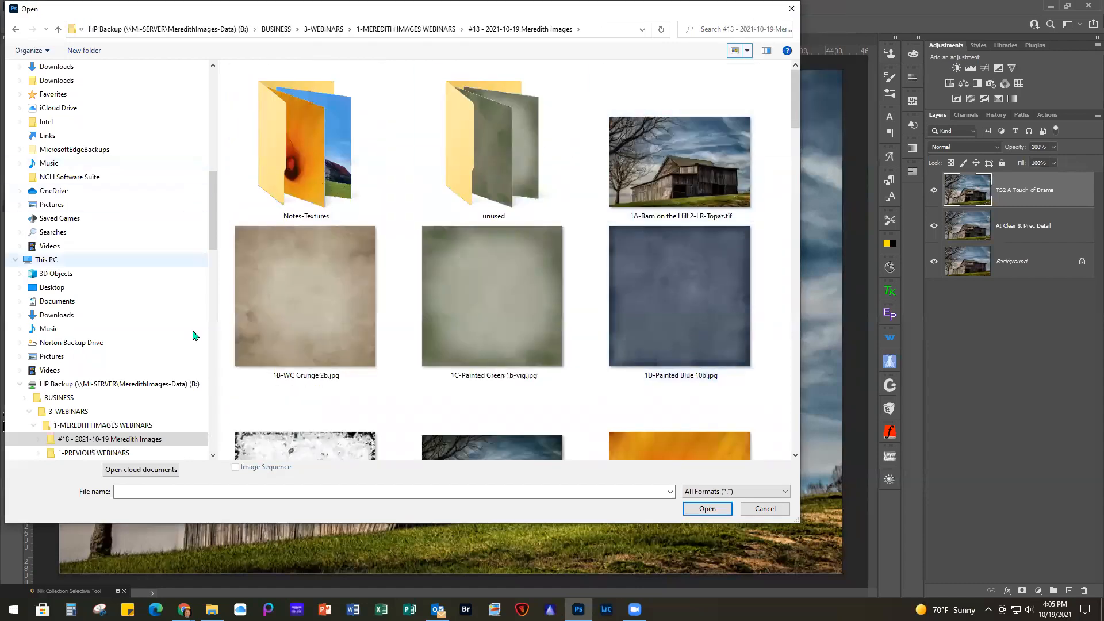
pyautogui.doubleClick(302, 286)
pyautogui.hotkey('ctrl', 'Tab')
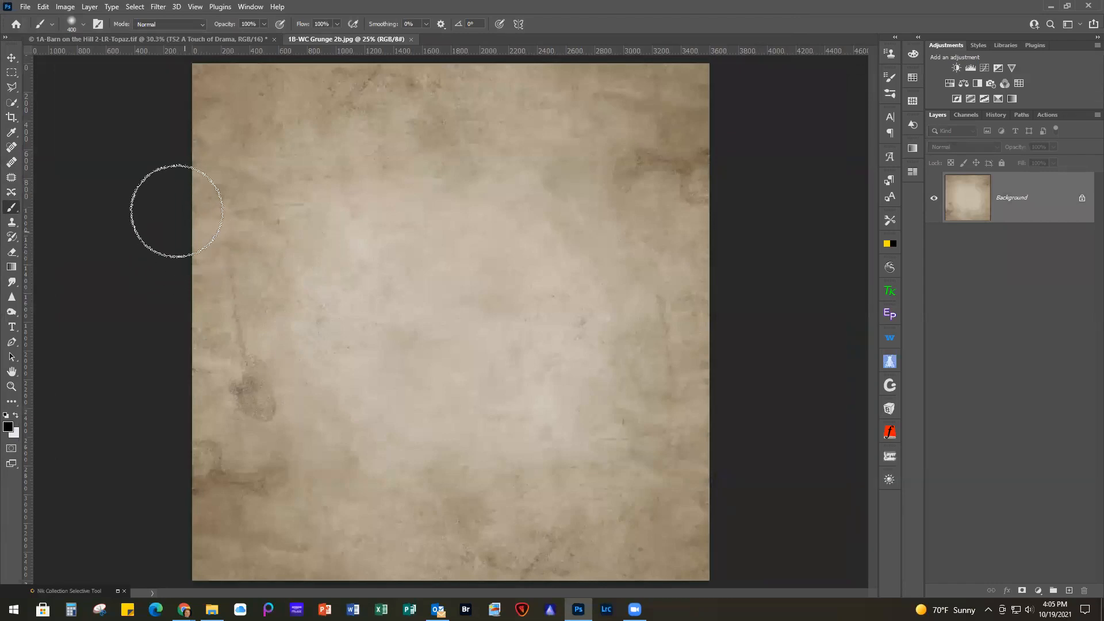
# Step: Copy the 1B-WC Grunge 2b texture into the barn document as a new top layer and close the texture file
pyautogui.click(157, 38)
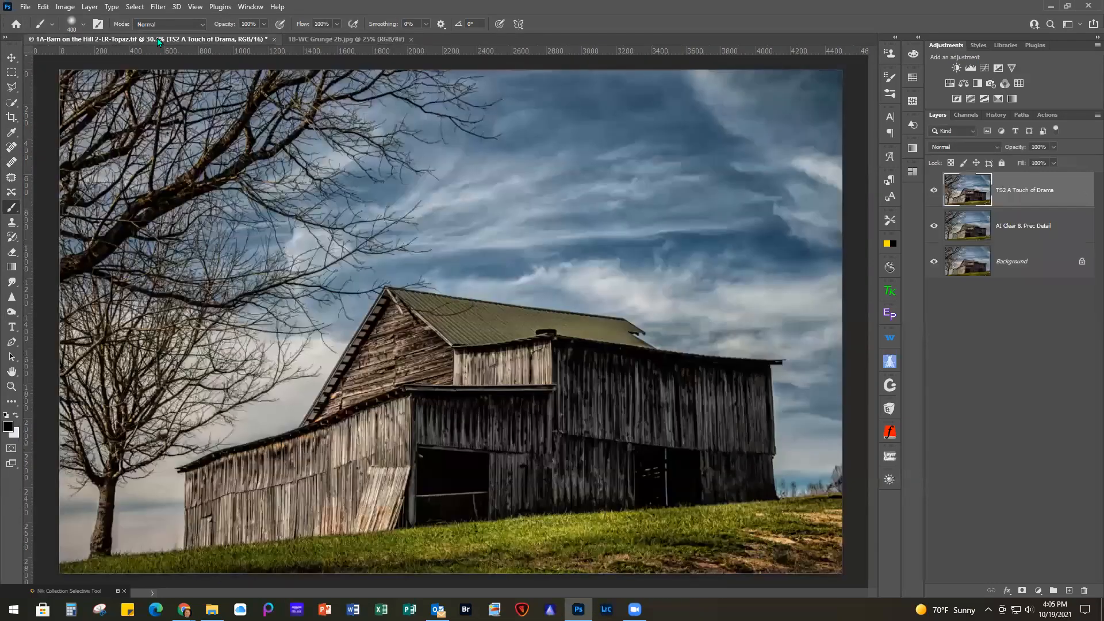
pyautogui.click(348, 39)
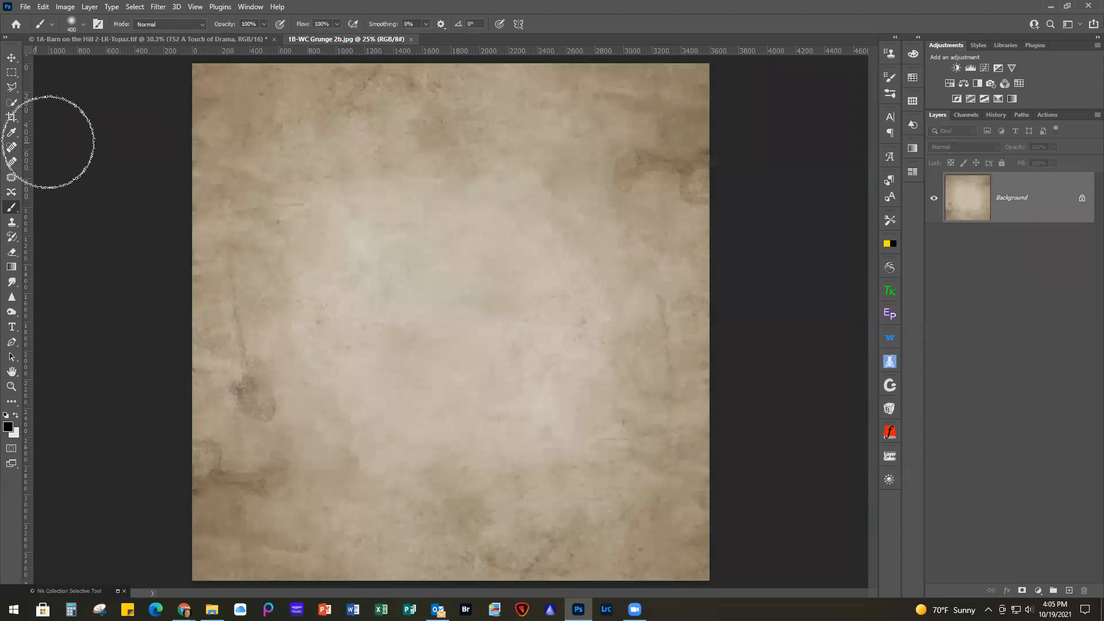
pyautogui.click(12, 58)
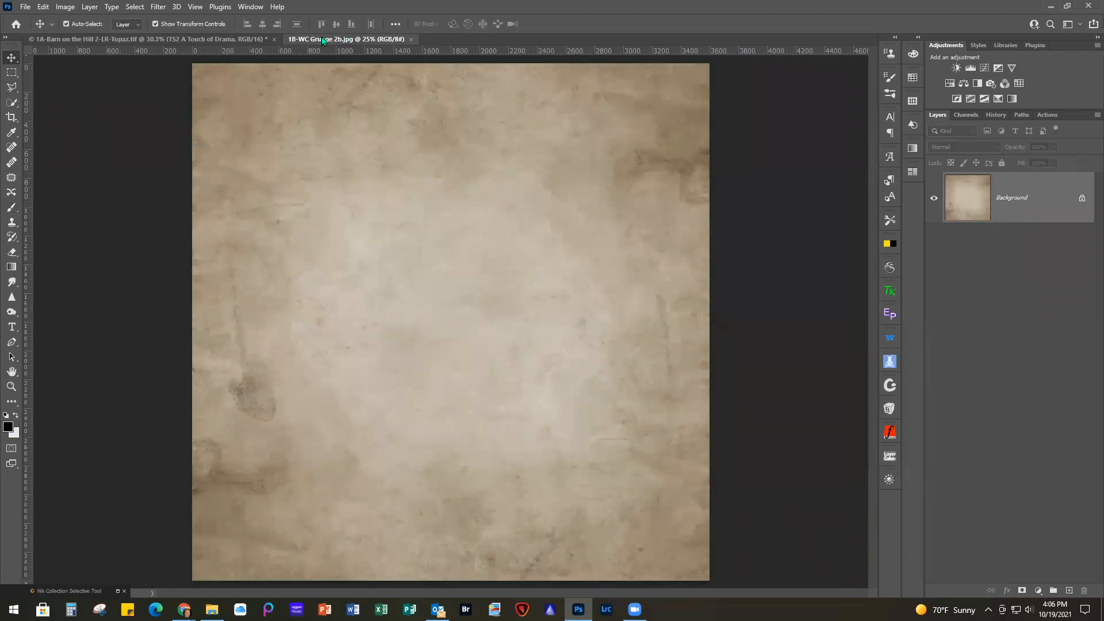
pyautogui.moveTo(319, 38); pyautogui.dragTo(530, 166)
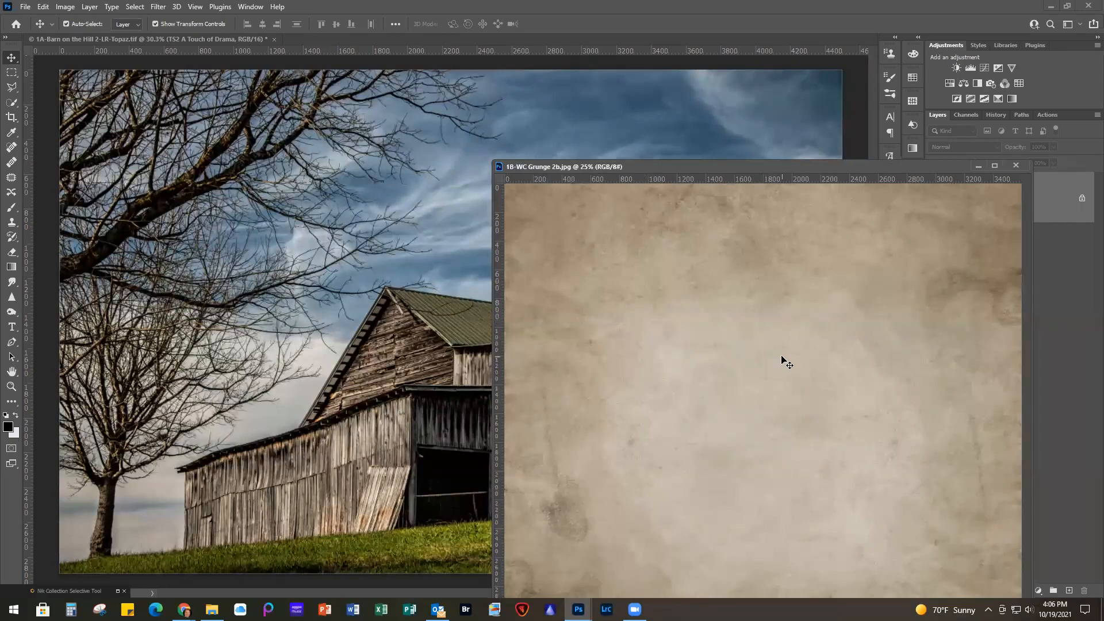
pyautogui.moveTo(782, 360); pyautogui.dragTo(234, 200)
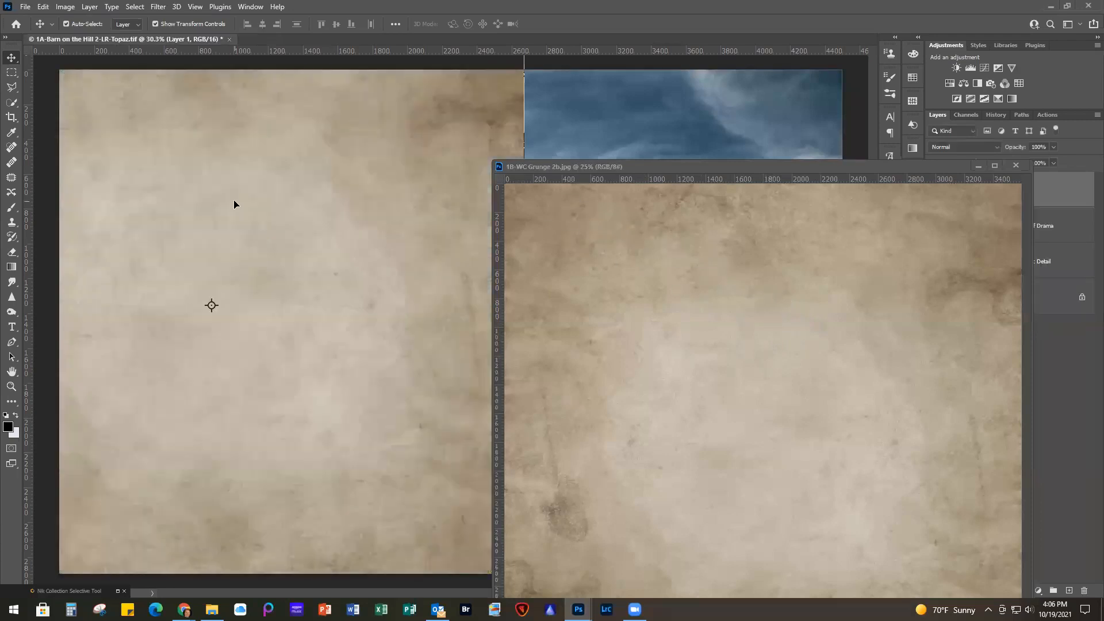
pyautogui.click(1017, 166)
# Step: Transform the grunge texture layer to 125% width and 80.44% height so it covers the whole barn image
pyautogui.hotkey('ctrl', 't')
pyautogui.hotkey('ctrl', '0')
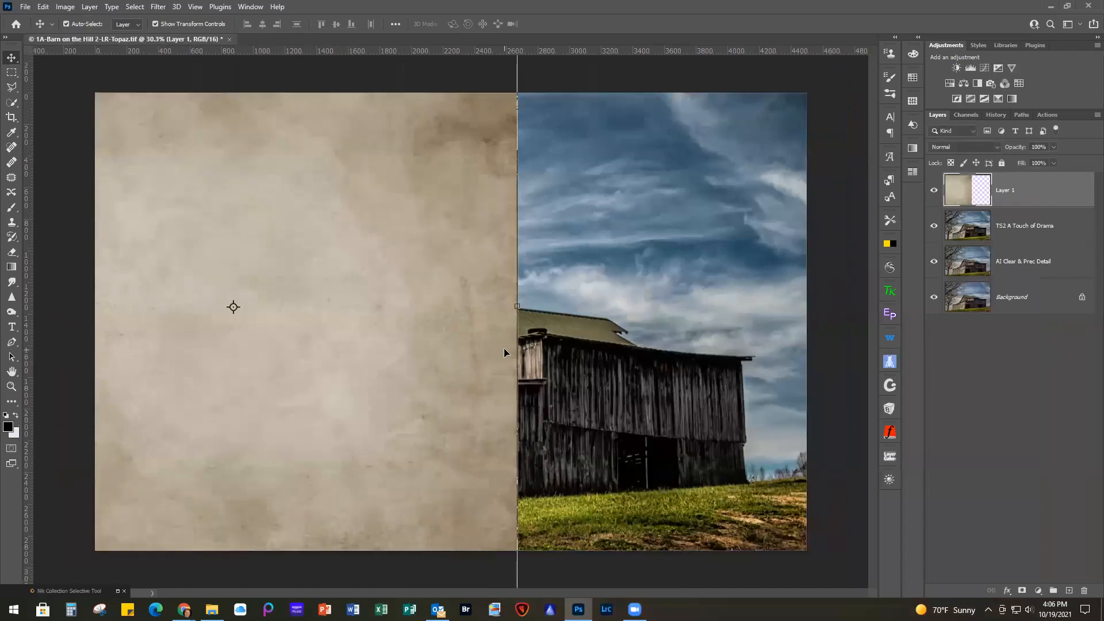
pyautogui.moveTo(406, 260); pyautogui.dragTo(507, 309)
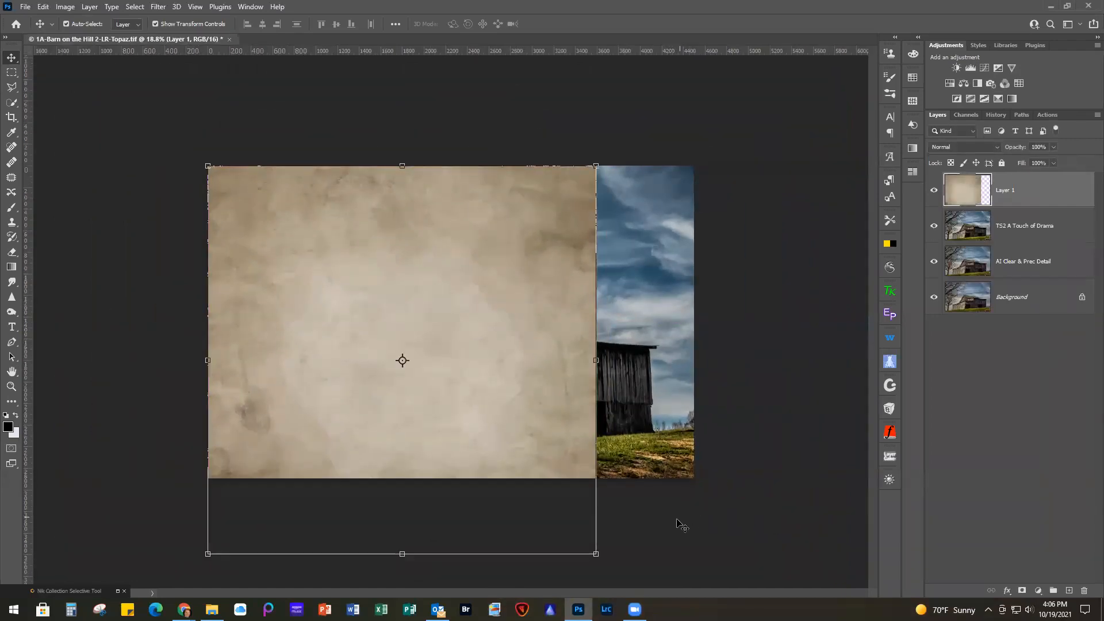
pyautogui.moveTo(596, 554); pyautogui.dragTo(696, 483)
pyautogui.hotkey('ctrl', '0')
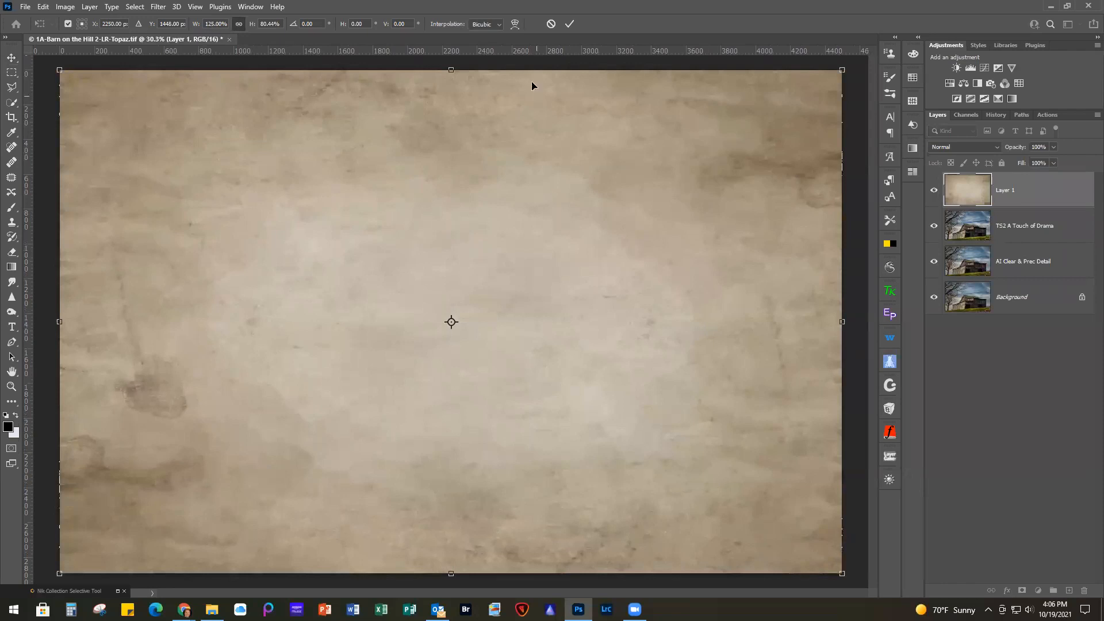
pyautogui.click(569, 23)
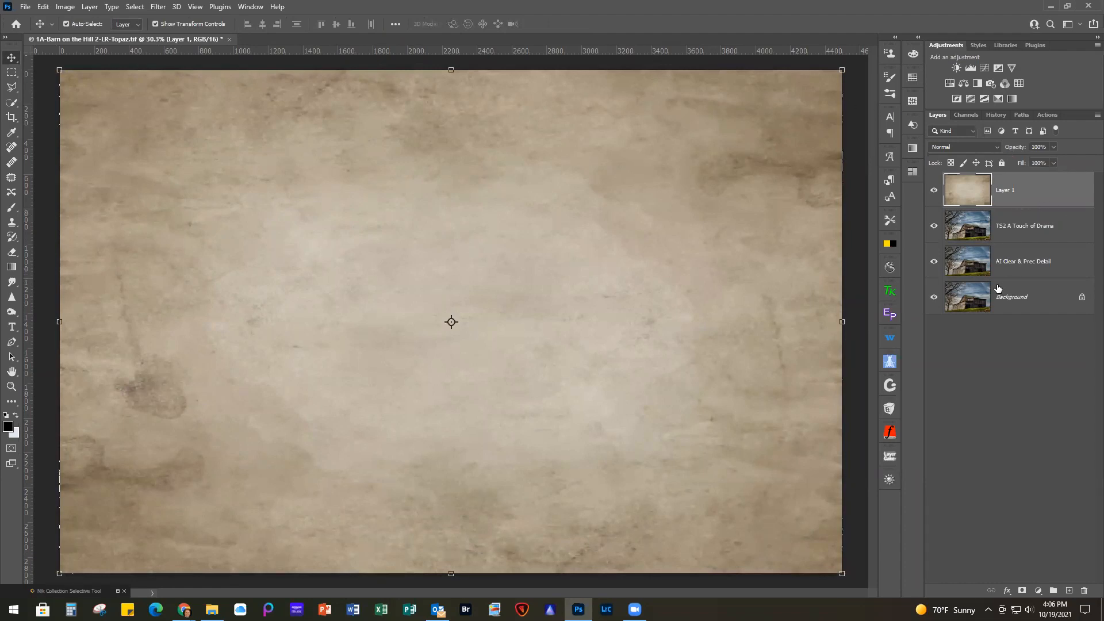
# Step: Set the grunge texture layer's blend mode to Multiply and its opacity to 41%
pyautogui.click(958, 147)
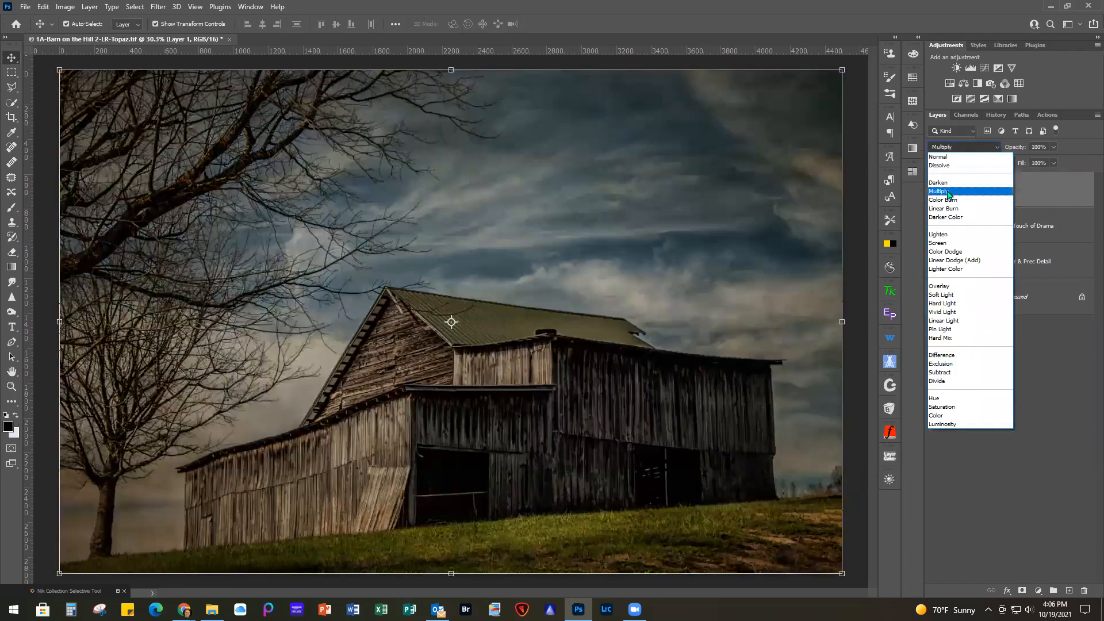
pyautogui.click(949, 194)
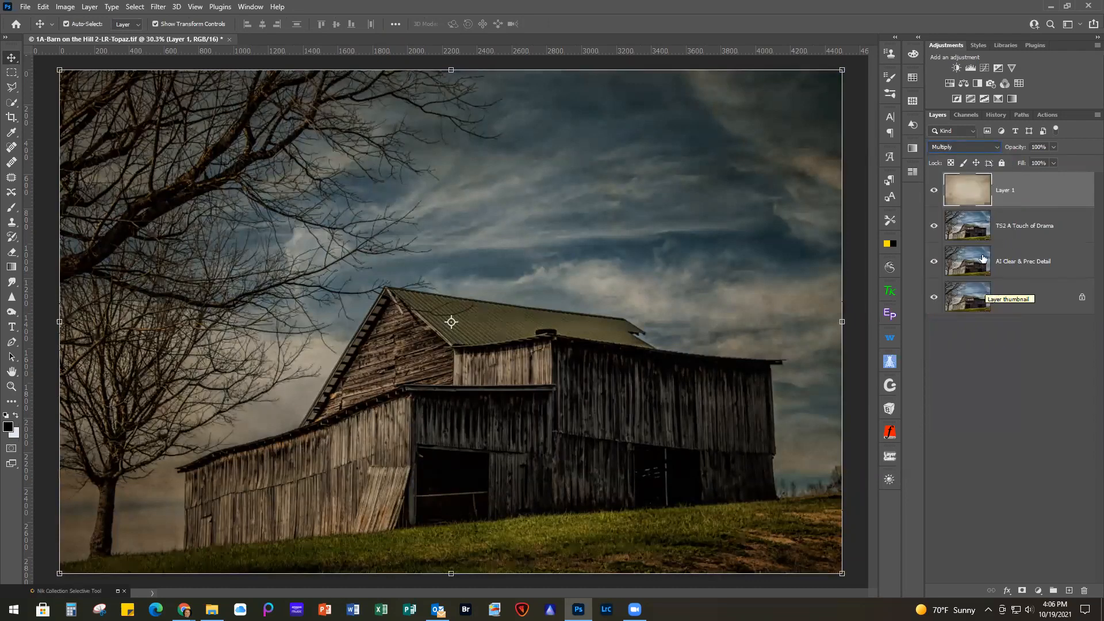
pyautogui.click(1054, 147)
pyautogui.moveTo(1055, 164); pyautogui.dragTo(1024, 164)
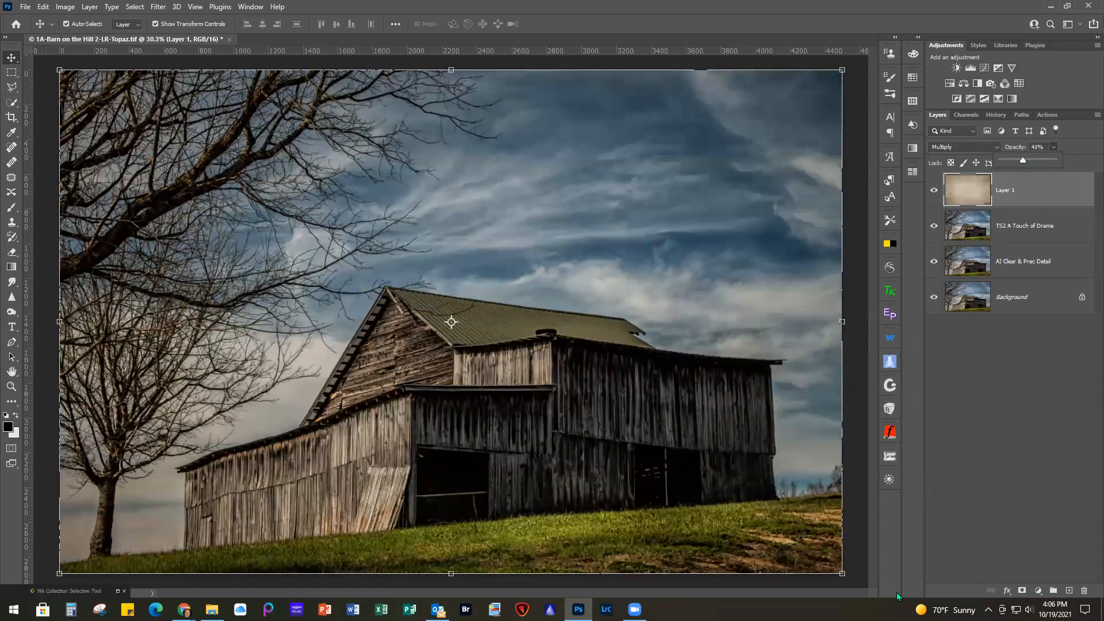
# Step: Toggle the grunge texture layer's visibility to compare the barn image with and without it, leaving it shown
pyautogui.click(934, 191)
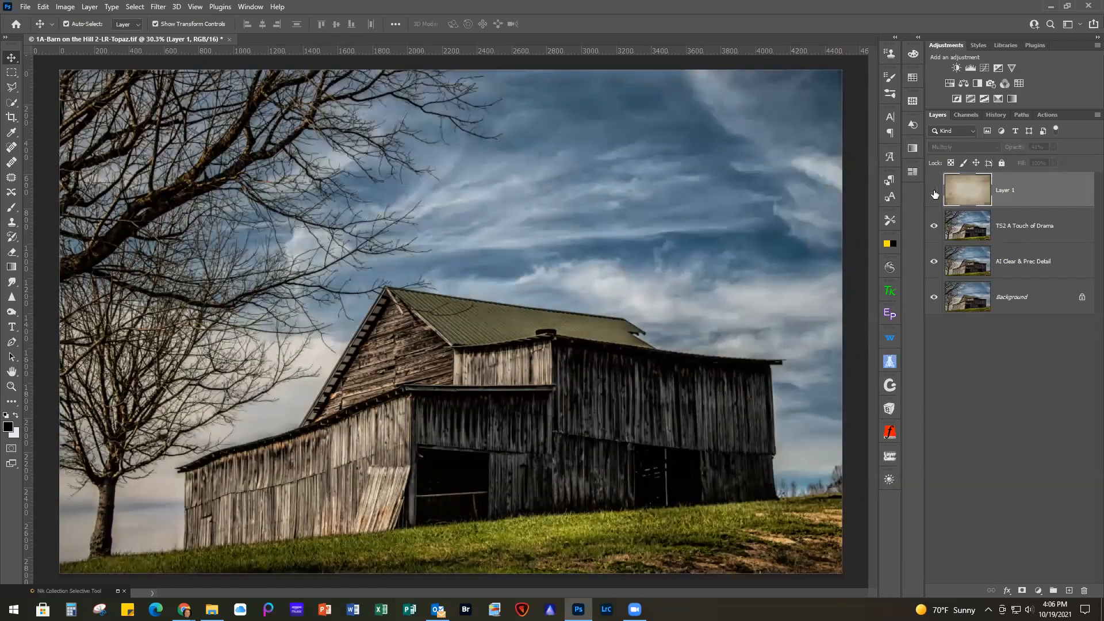
pyautogui.click(935, 193)
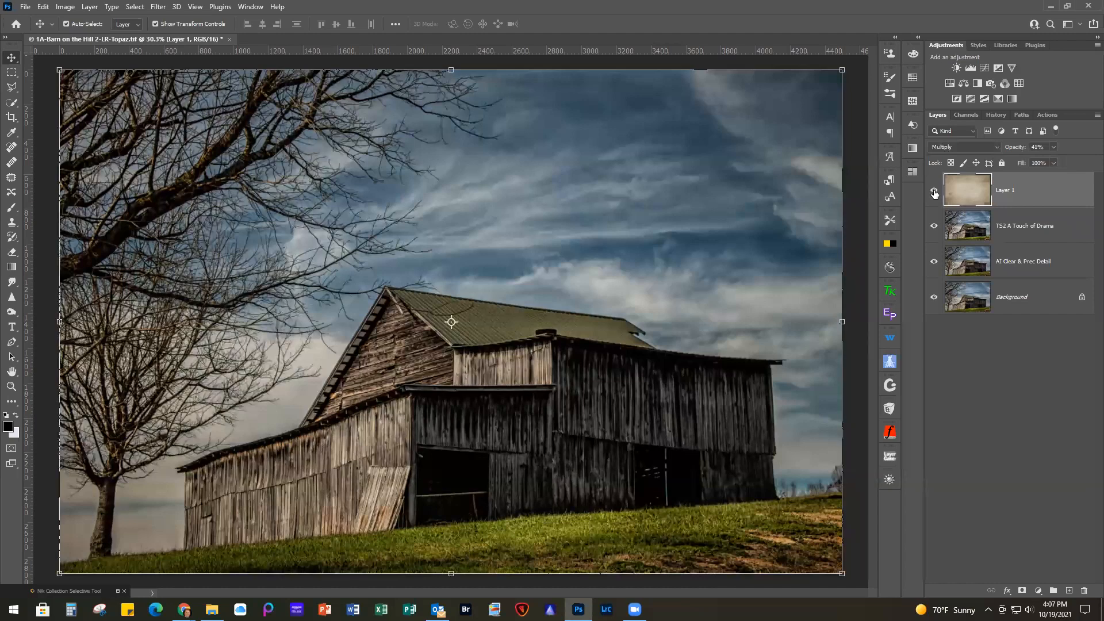
pyautogui.click(935, 192)
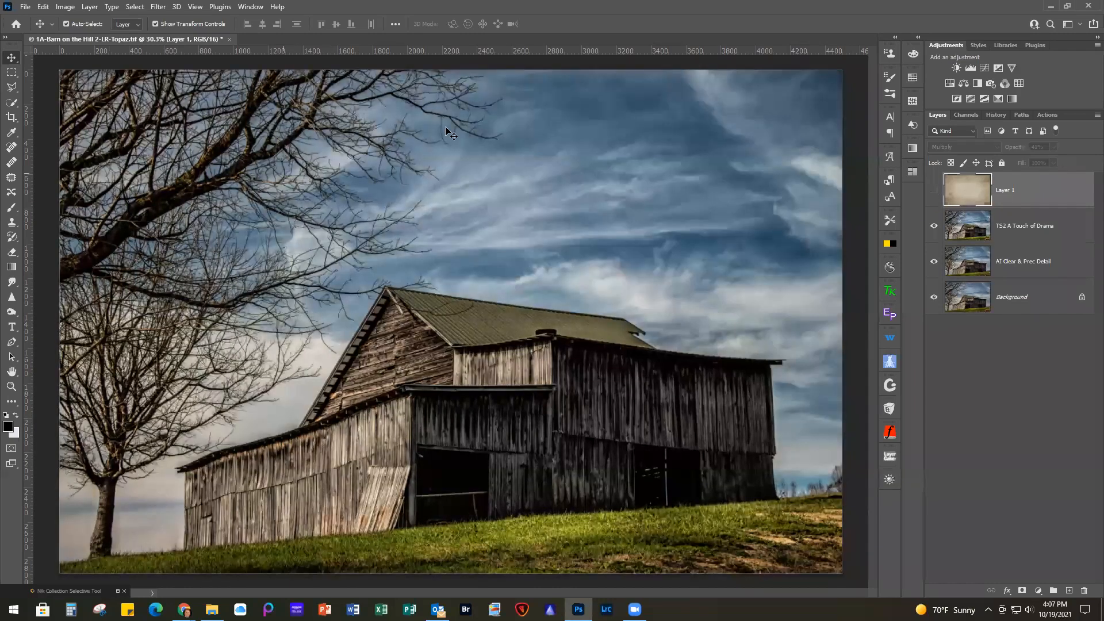
pyautogui.click(934, 191)
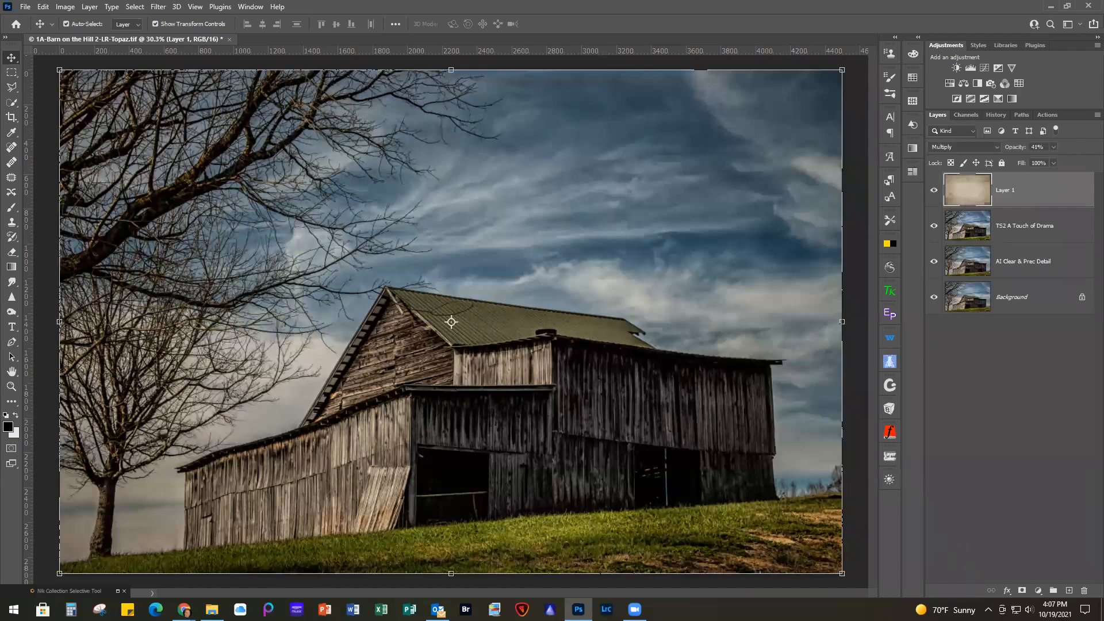
# Step: Place the 1C-Painted Green 1b-vig texture as the top layer and stretch it to 100% width and 64.36% height to cover the barn image
pyautogui.moveTo(1103, 431); pyautogui.dragTo(280, 327)
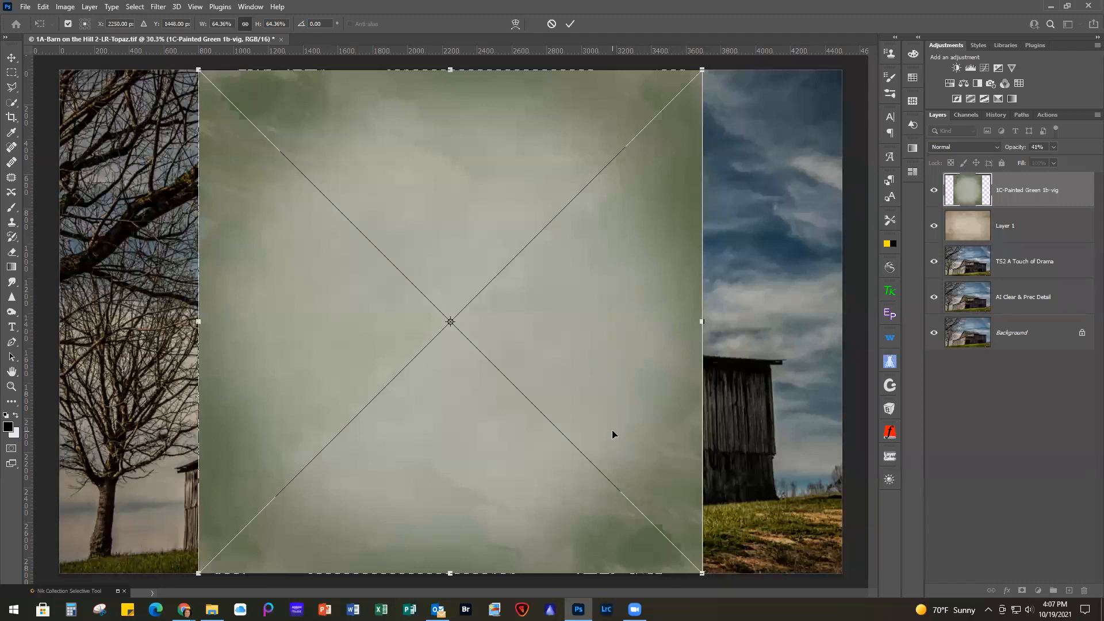
pyautogui.moveTo(643, 336); pyautogui.dragTo(506, 338)
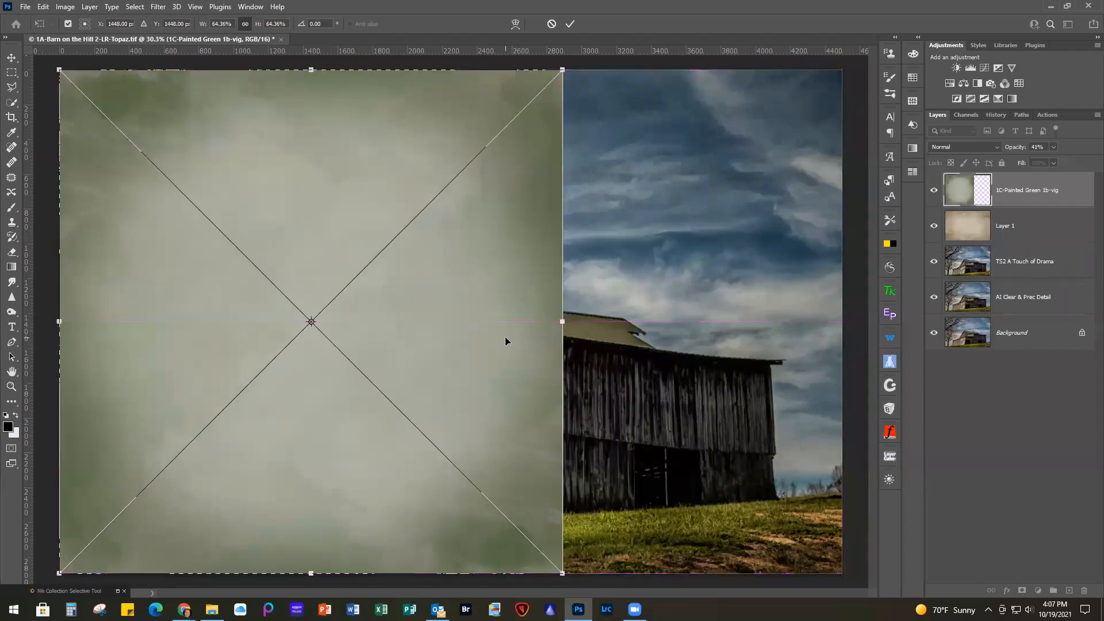
pyautogui.moveTo(565, 323); pyautogui.dragTo(843, 349)
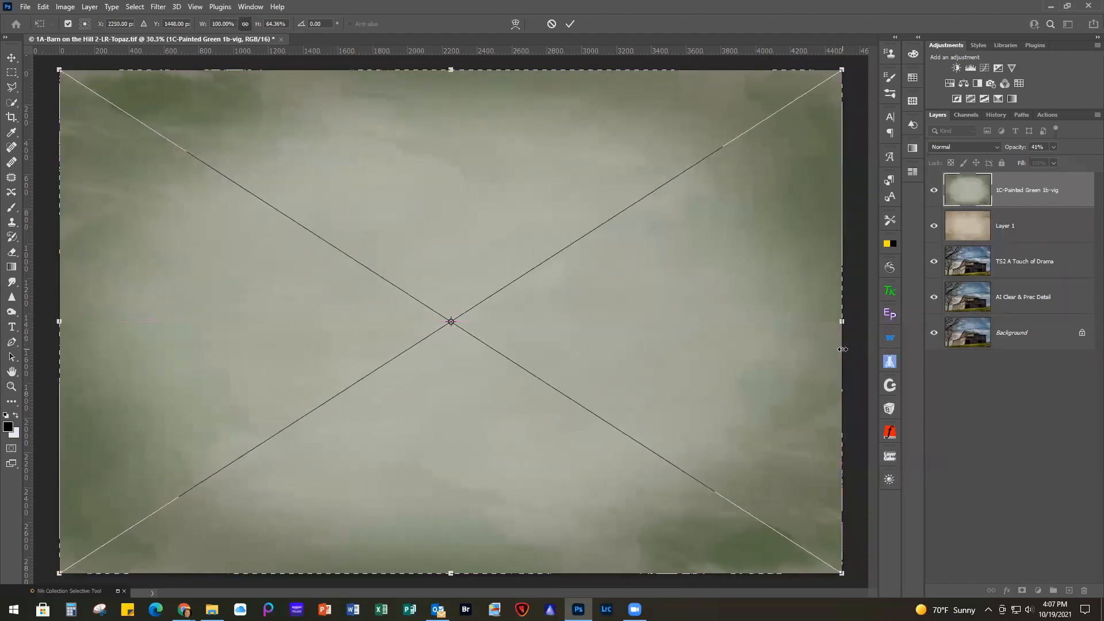
pyautogui.press('Return')
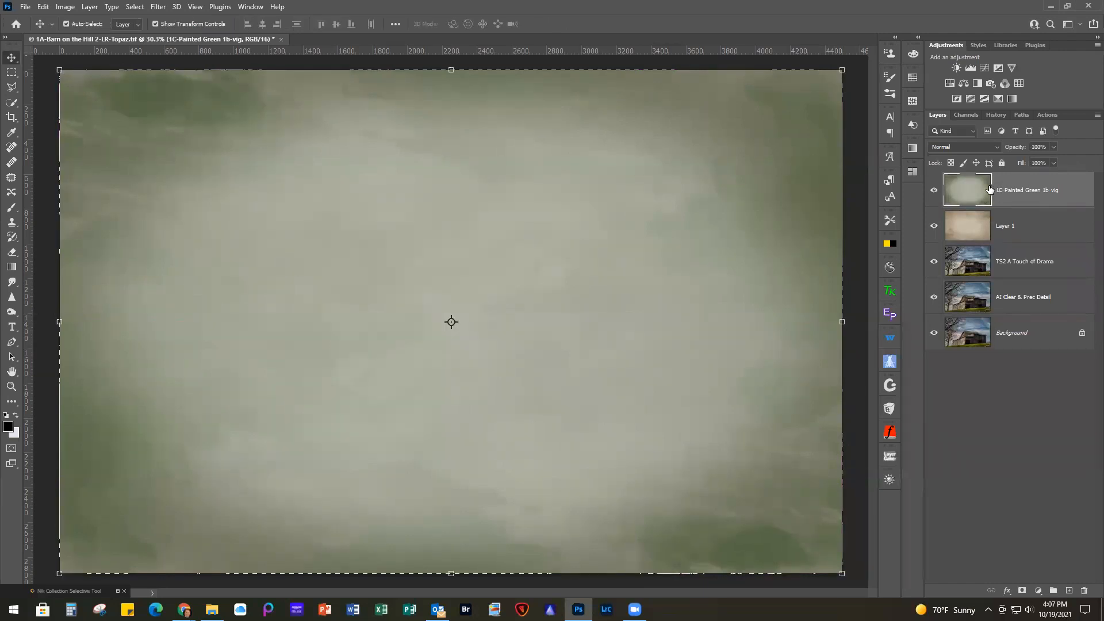
# Step: Blend the painted green texture layer with Soft Light at 90% opacity and compare the image with and without it, leaving it shown
pyautogui.click(954, 146)
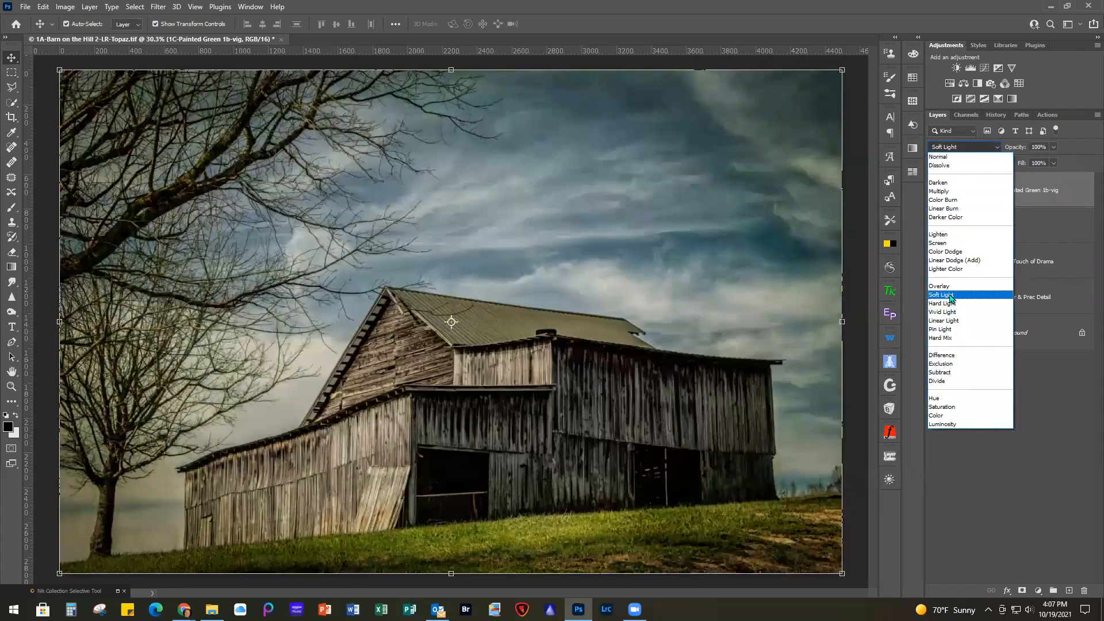
pyautogui.click(950, 295)
pyautogui.click(1054, 163)
pyautogui.moveTo(1055, 163); pyautogui.dragTo(1049, 163)
pyautogui.click(935, 191)
pyautogui.click(934, 191)
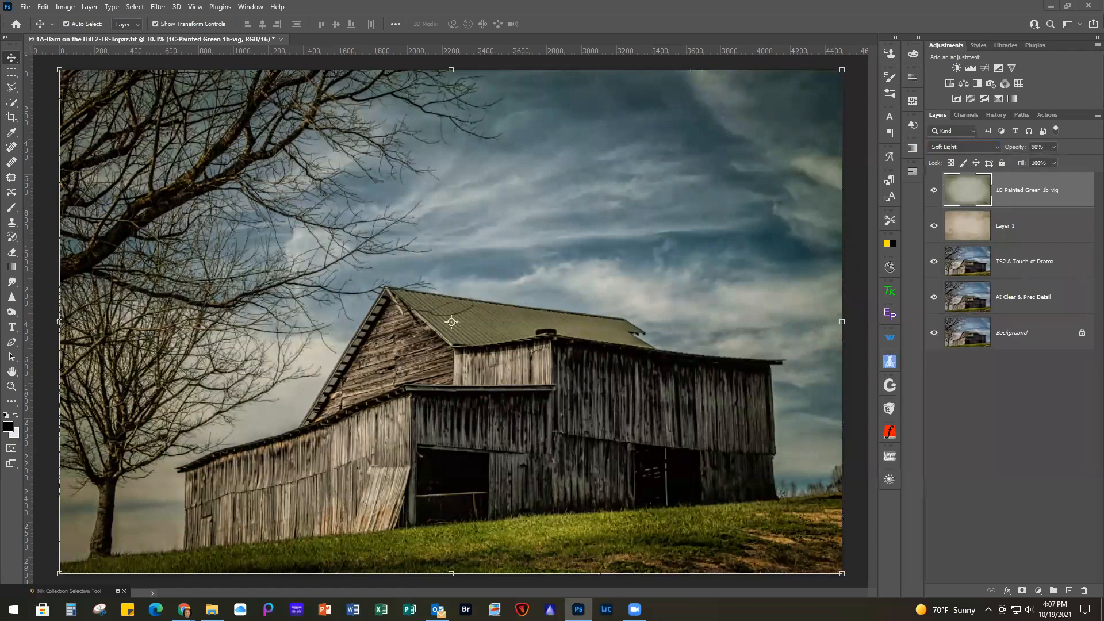
# Step: Place the 1D-Painted Blue 10b texture as the top layer and stretch it to 100% width and 64.36% height across the canvas
pyautogui.moveTo(1103, 247); pyautogui.dragTo(450, 295)
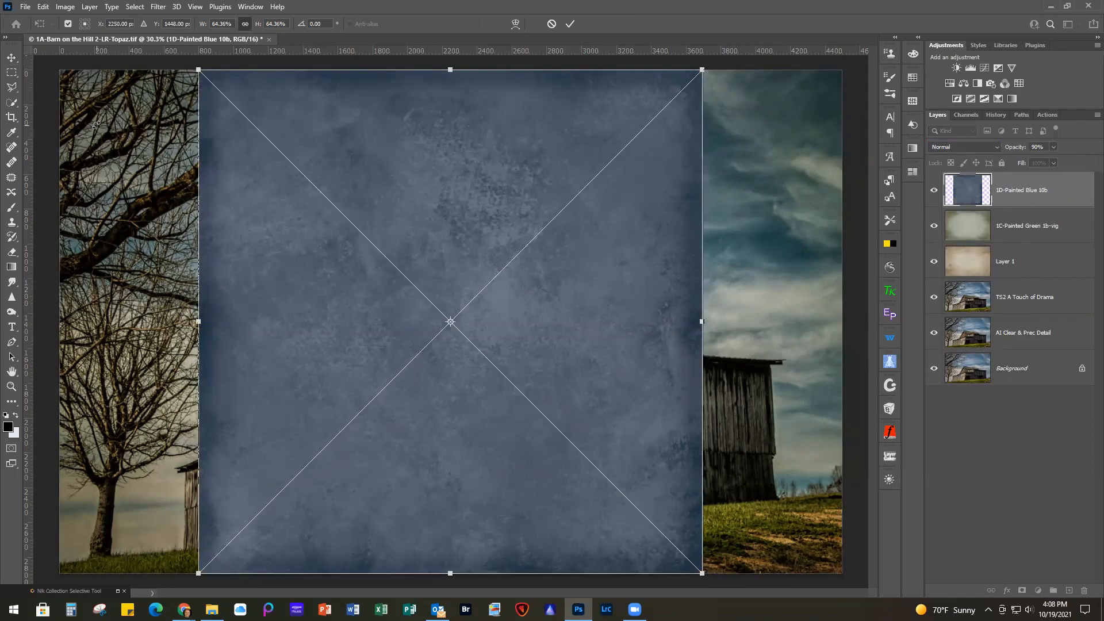
pyautogui.moveTo(391, 179); pyautogui.dragTo(258, 181)
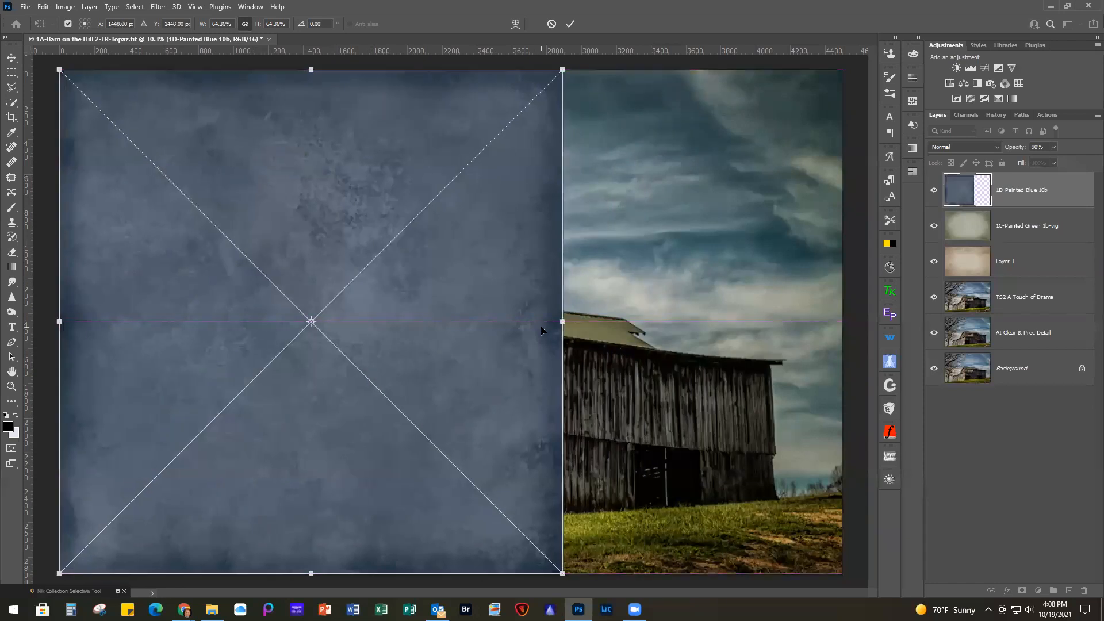
pyautogui.moveTo(566, 338); pyautogui.dragTo(843, 353)
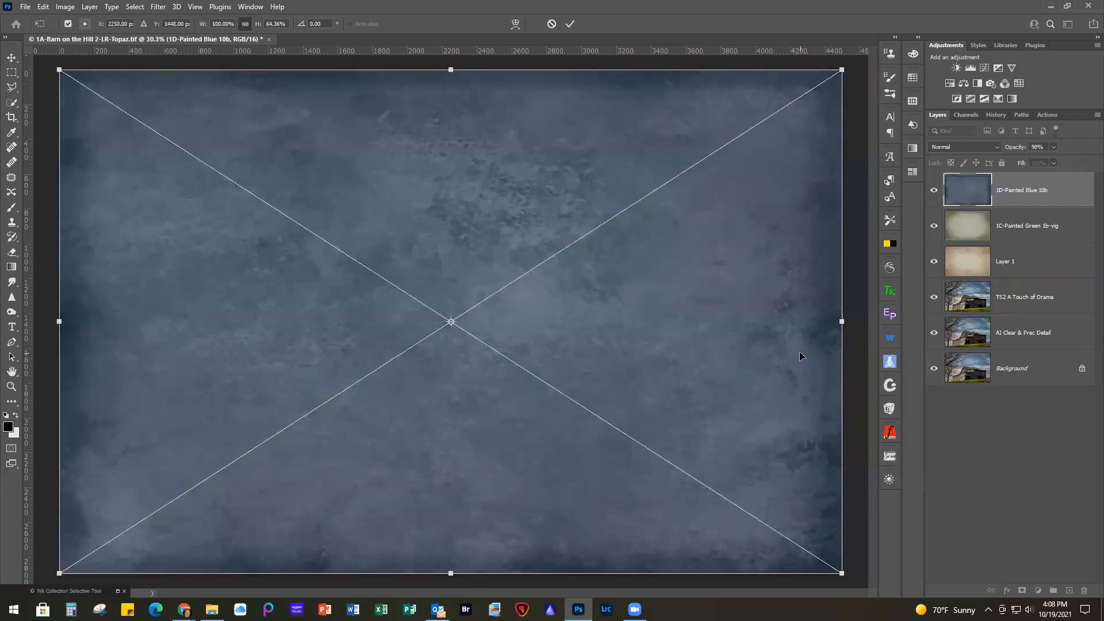
pyautogui.press('Return')
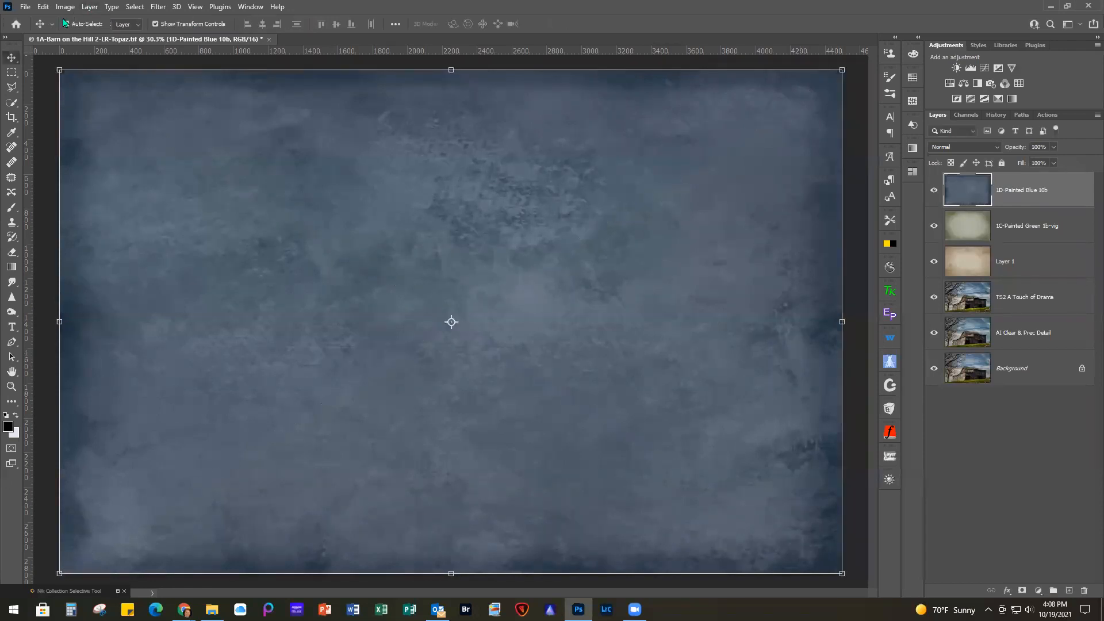
# Step: Change the ruler units preference to Inches and return to the Move tool
pyautogui.click(45, 7)
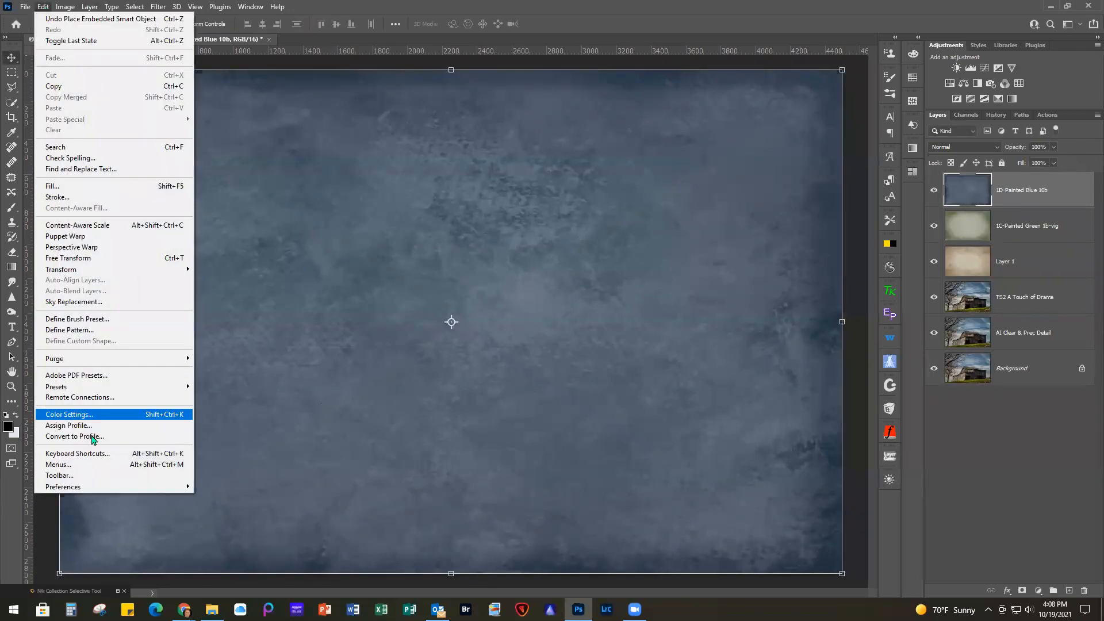
pyautogui.moveTo(97, 491)
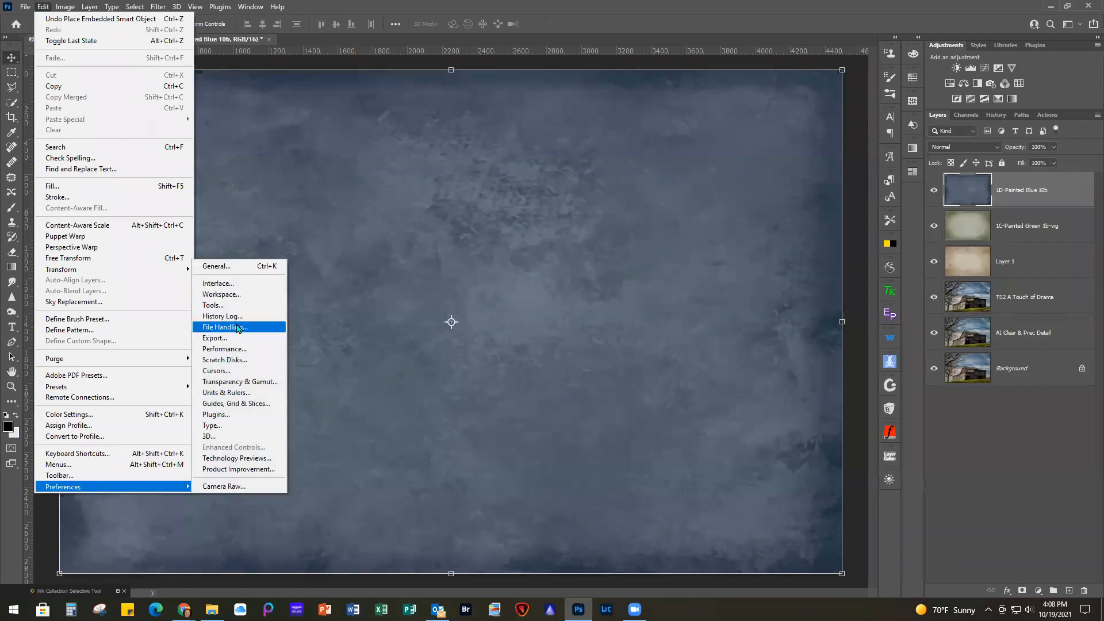
pyautogui.click(236, 393)
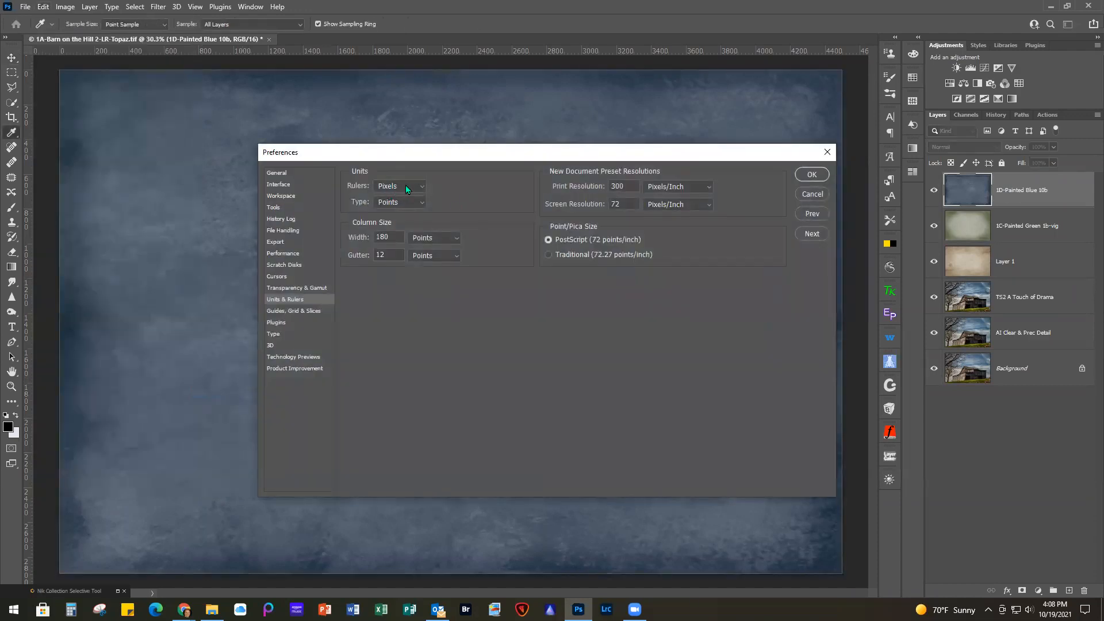
pyautogui.click(405, 186)
pyautogui.click(398, 205)
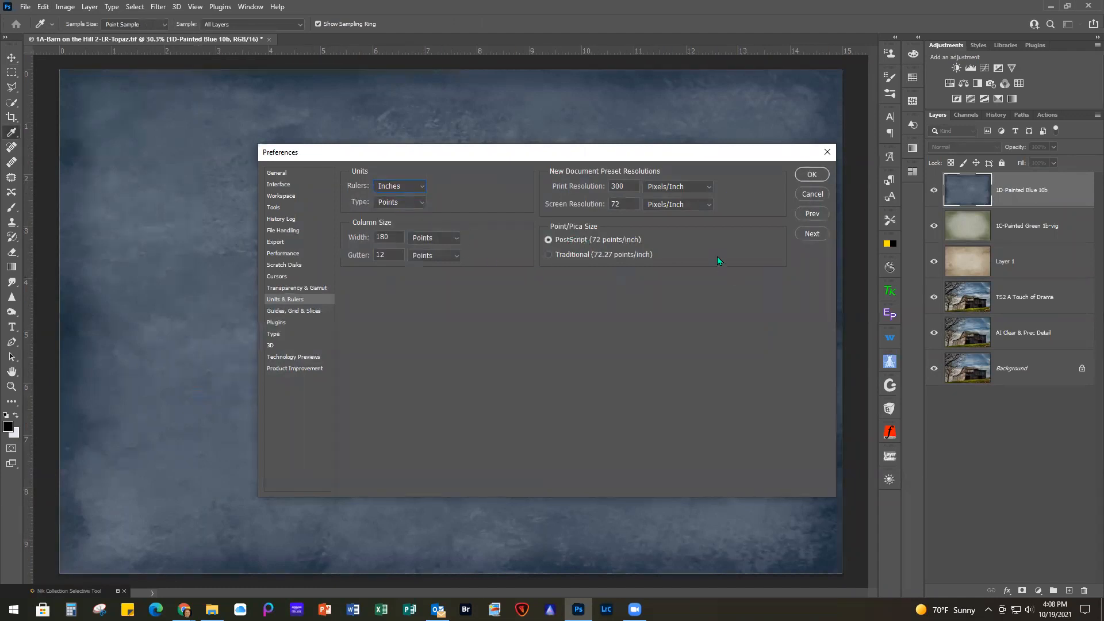
pyautogui.click(815, 176)
pyautogui.press('v')
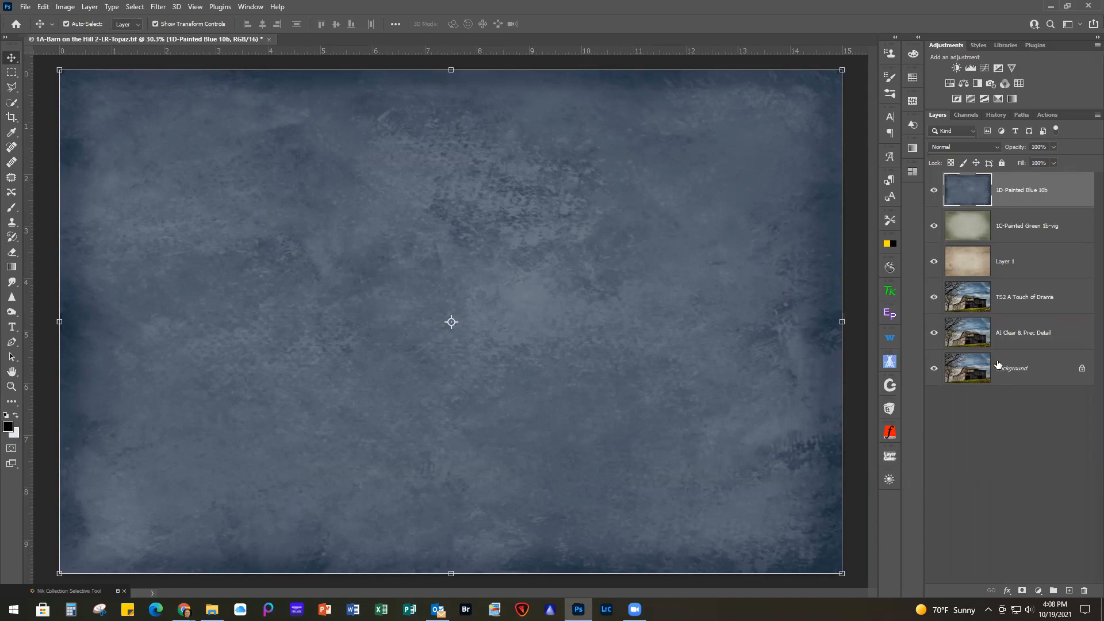
# Step: Blend the painted blue texture layer with Soft Light at 82% opacity and compare the image with and without it, leaving it shown
pyautogui.click(958, 148)
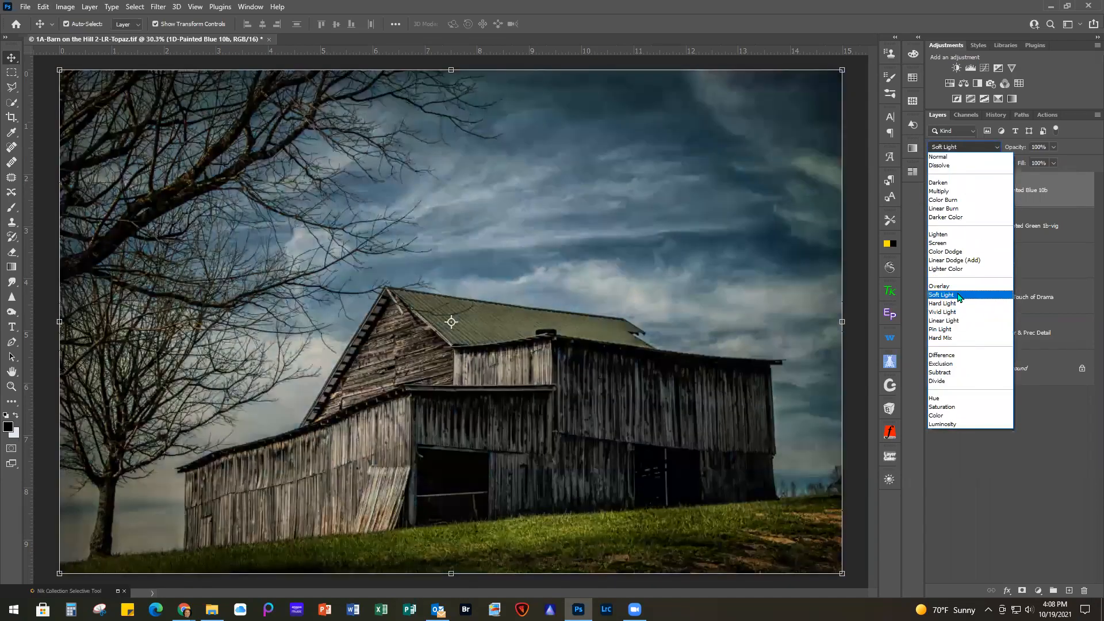
pyautogui.click(959, 295)
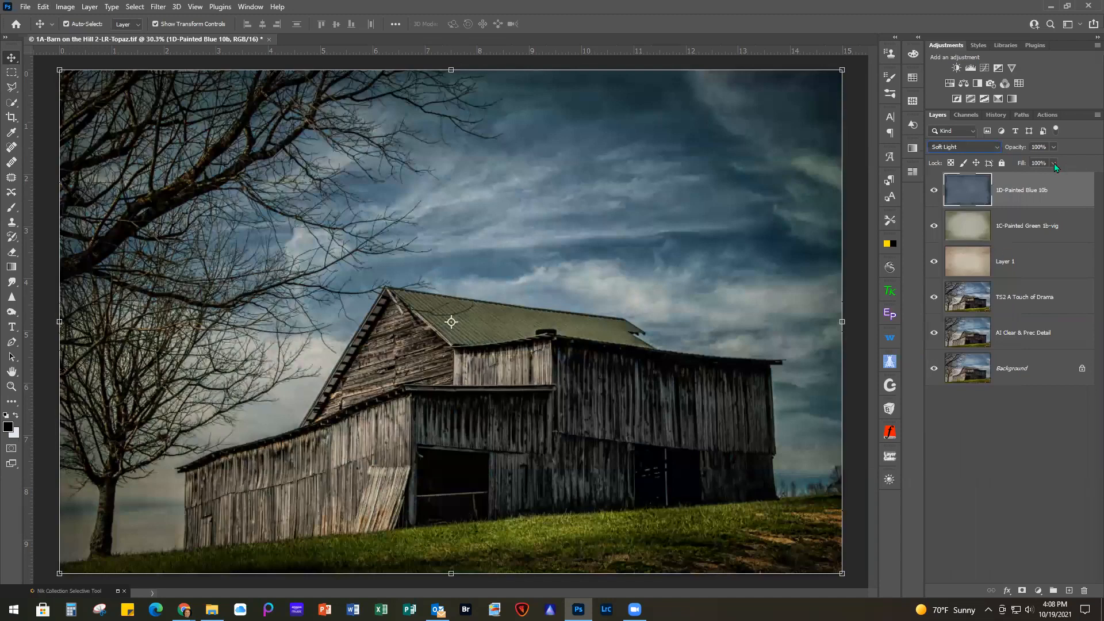
pyautogui.click(1054, 146)
pyautogui.moveTo(1057, 161); pyautogui.dragTo(1044, 161)
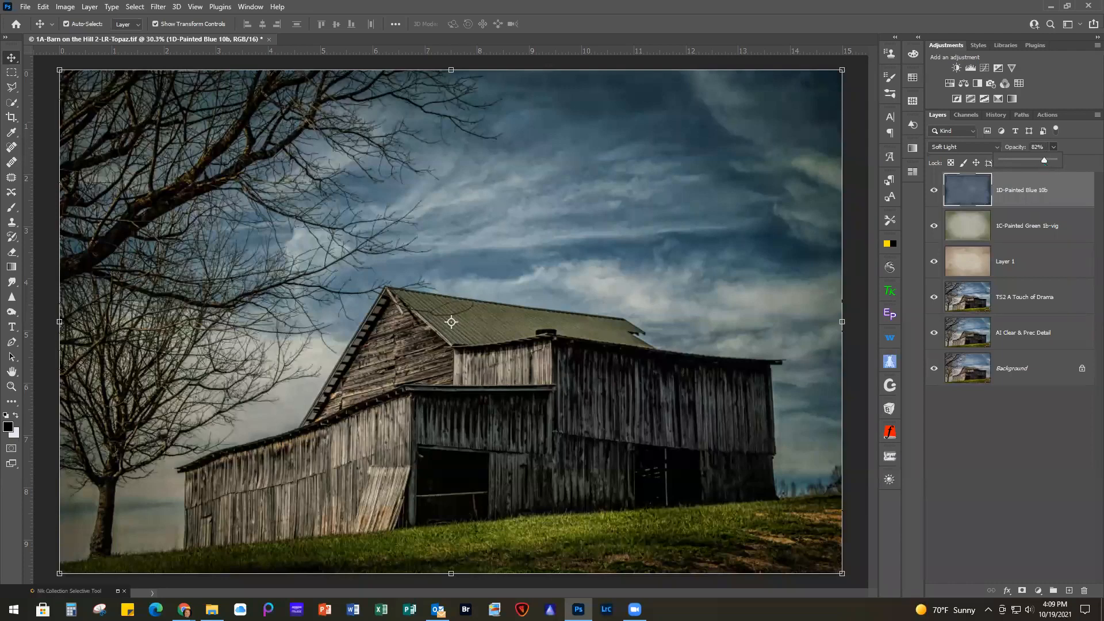
pyautogui.click(934, 191)
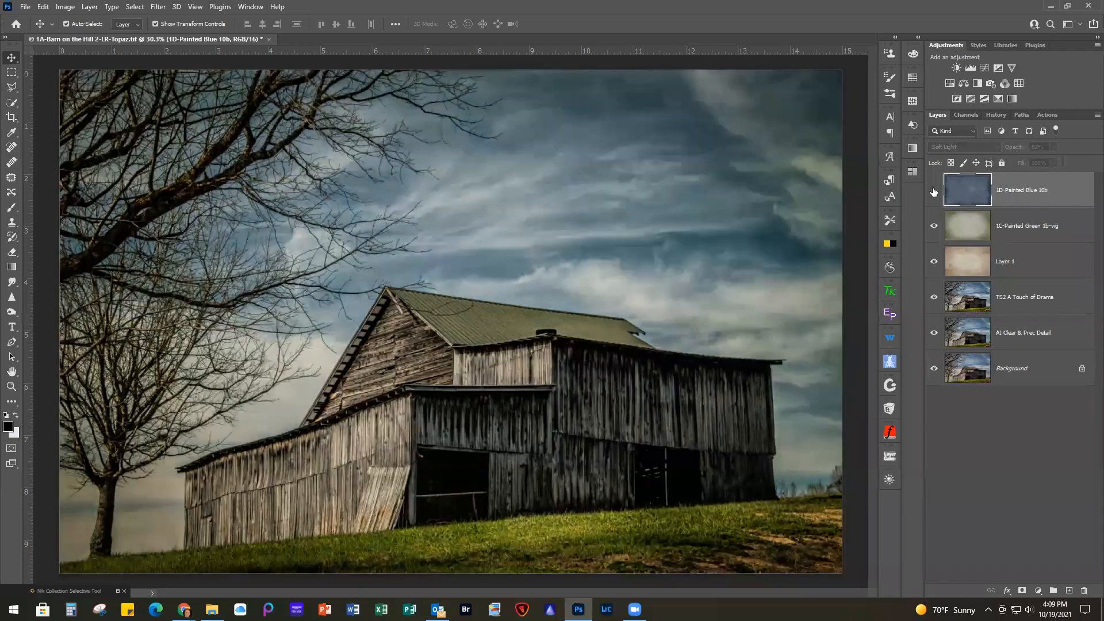
pyautogui.click(934, 190)
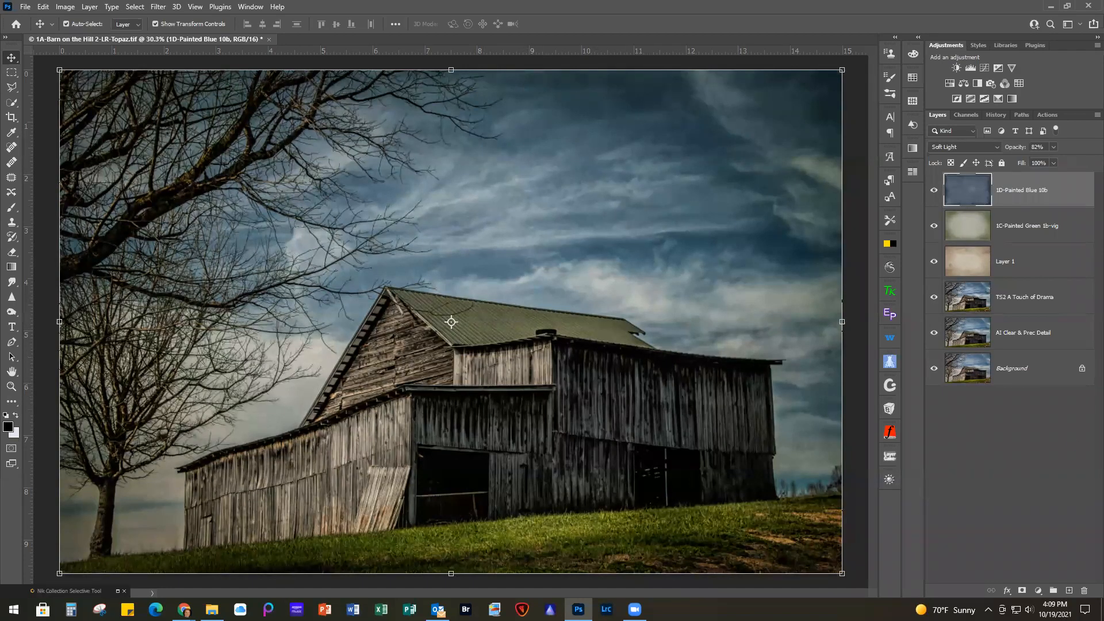
# Step: Place the 1E-Sketchy Frame overlay as the top layer and stretch it to 100% width and 96.53% height to fill the canvas
pyautogui.moveTo(787, 225)
pyautogui.mouseDown()
pyautogui.moveTo(475, 211)
pyautogui.moveTo(311, 277)
pyautogui.moveTo(344, 338)
pyautogui.mouseUp()
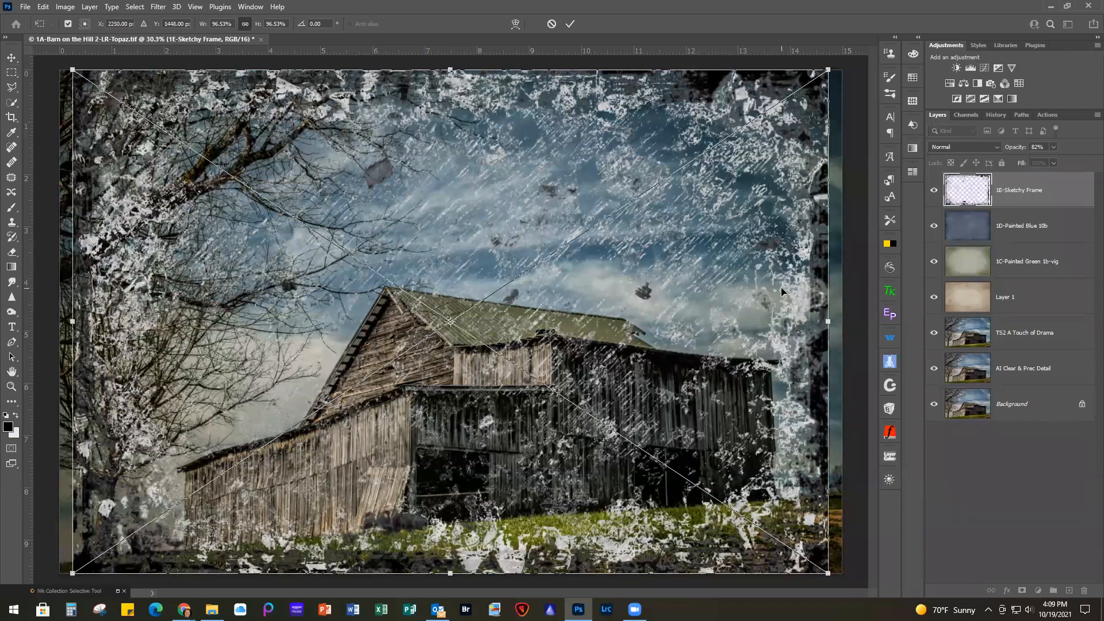
pyautogui.moveTo(781, 290); pyautogui.dragTo(766, 288)
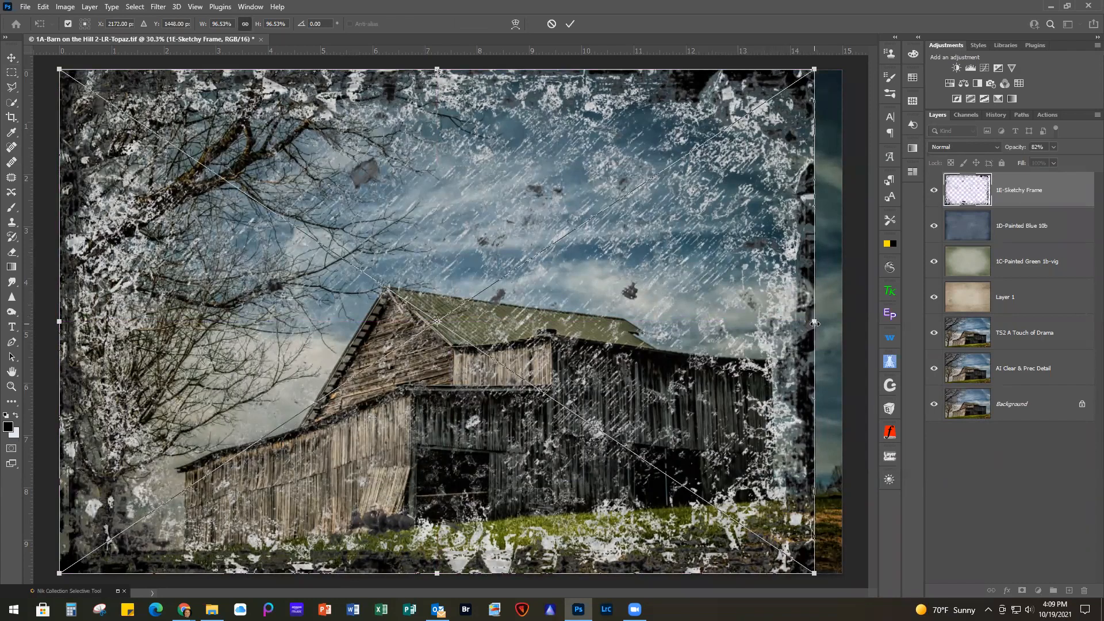
pyautogui.moveTo(818, 324); pyautogui.dragTo(843, 324)
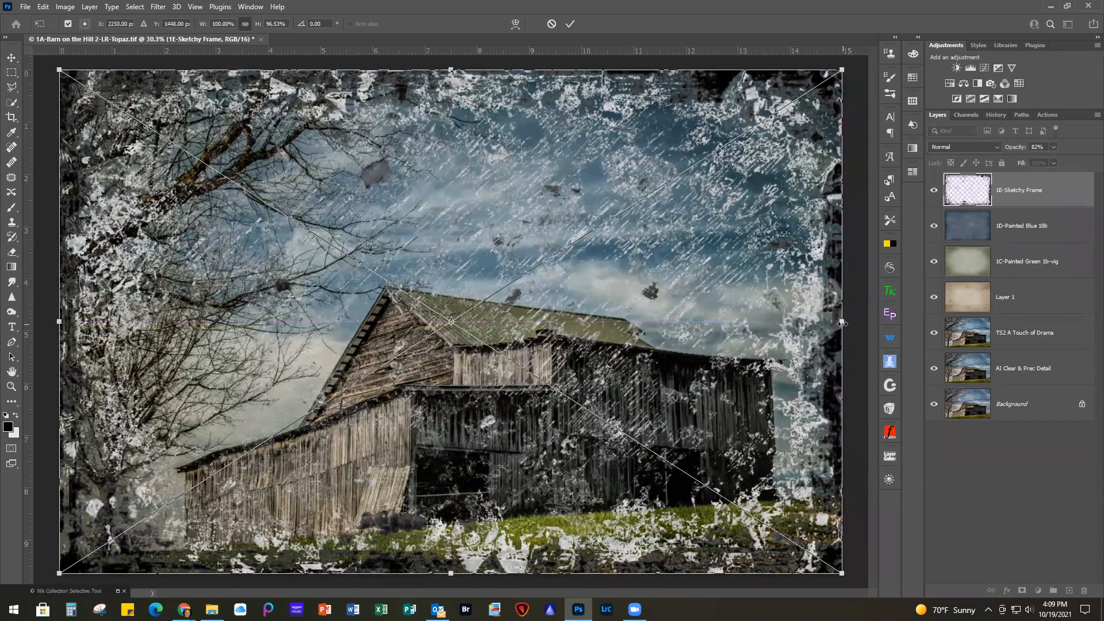
pyautogui.press('Return')
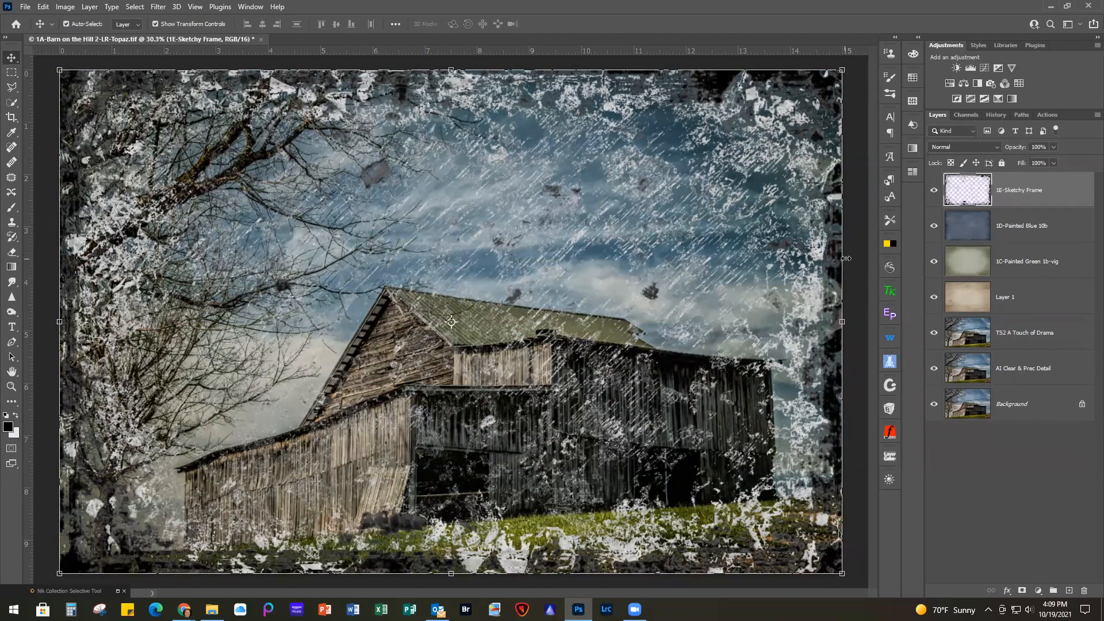
# Step: Blend the Sketchy Frame layer with Multiply at 20% opacity and compare the image with and without it, leaving it shown
pyautogui.click(962, 147)
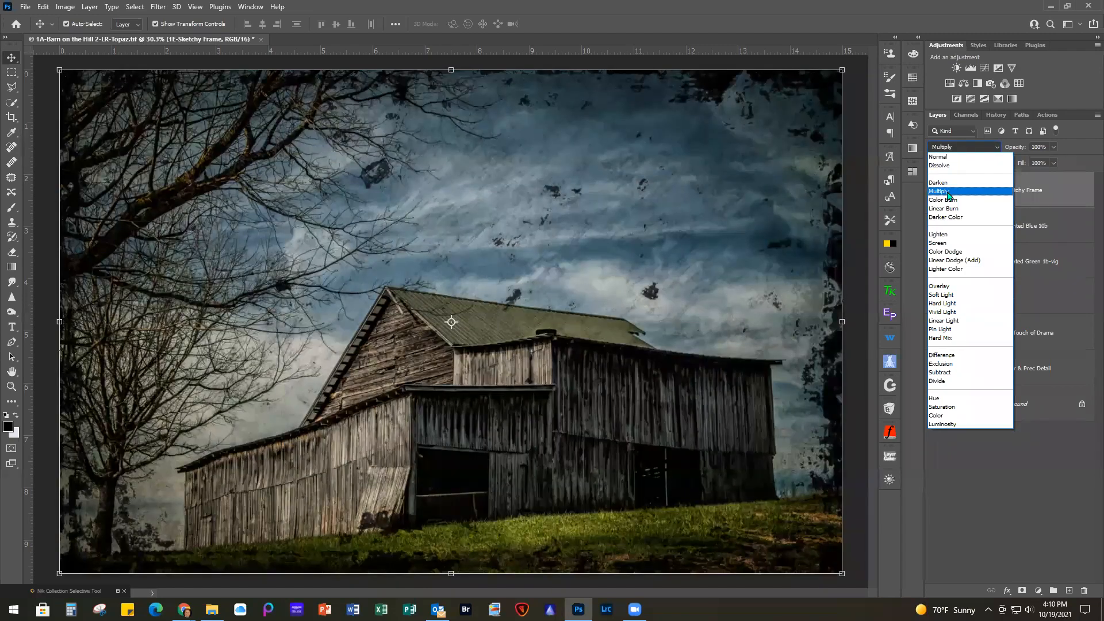
pyautogui.click(948, 191)
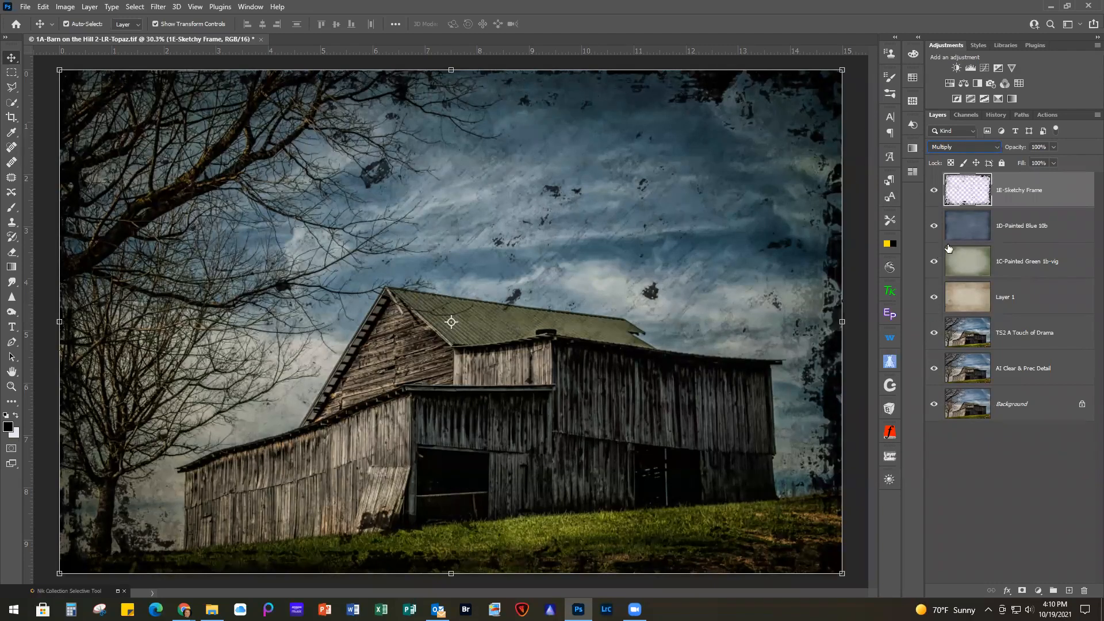
pyautogui.click(1054, 147)
pyautogui.moveTo(1054, 164); pyautogui.dragTo(1013, 165)
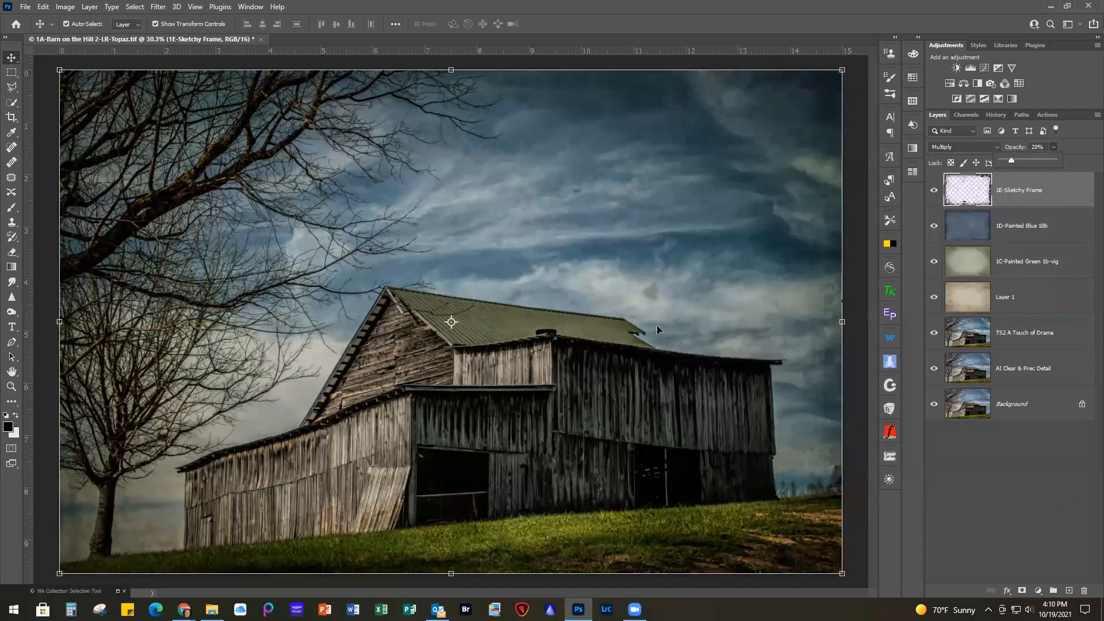
pyautogui.click(934, 192)
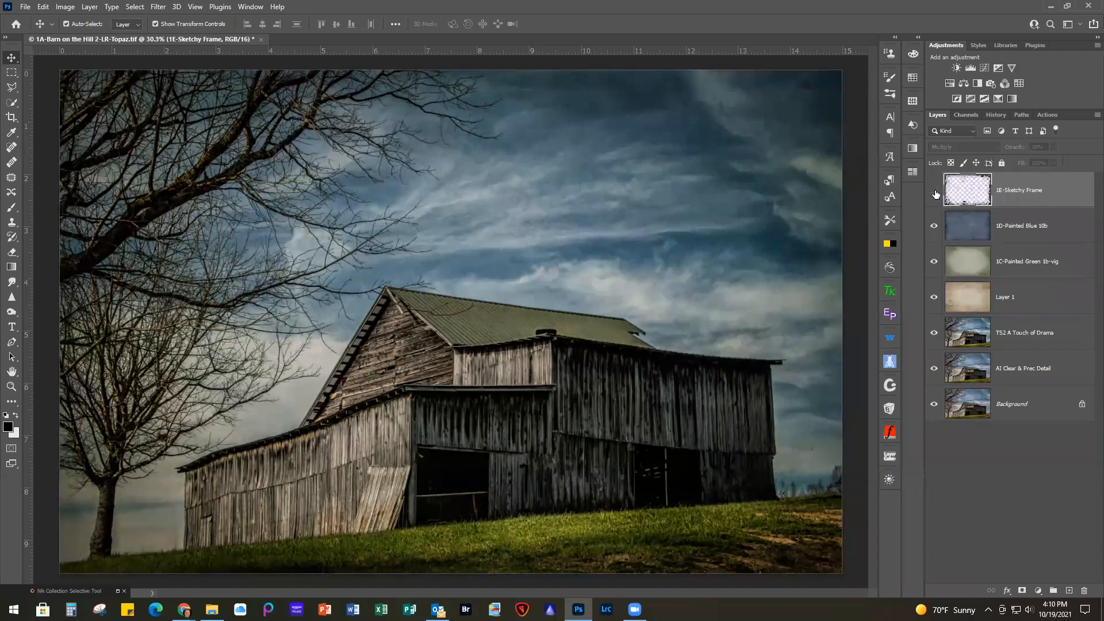
pyautogui.click(935, 192)
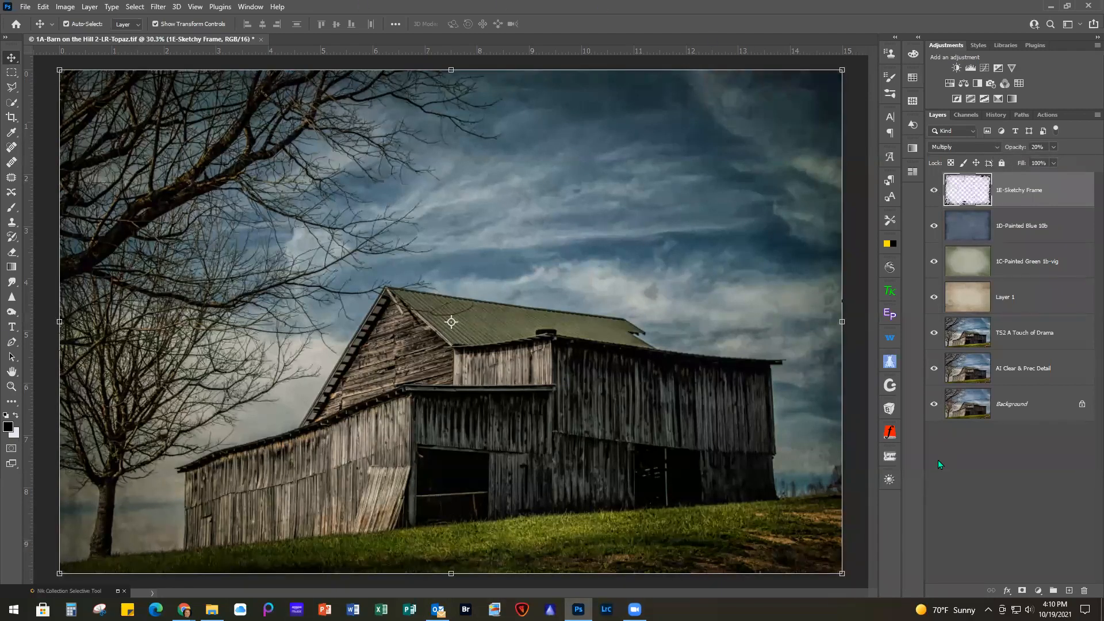
# Step: Add a layer mask to the Sketchy Frame layer and paint black over the barn with a 400 px Soft Round brush at 0% hardness
pyautogui.click(1022, 593)
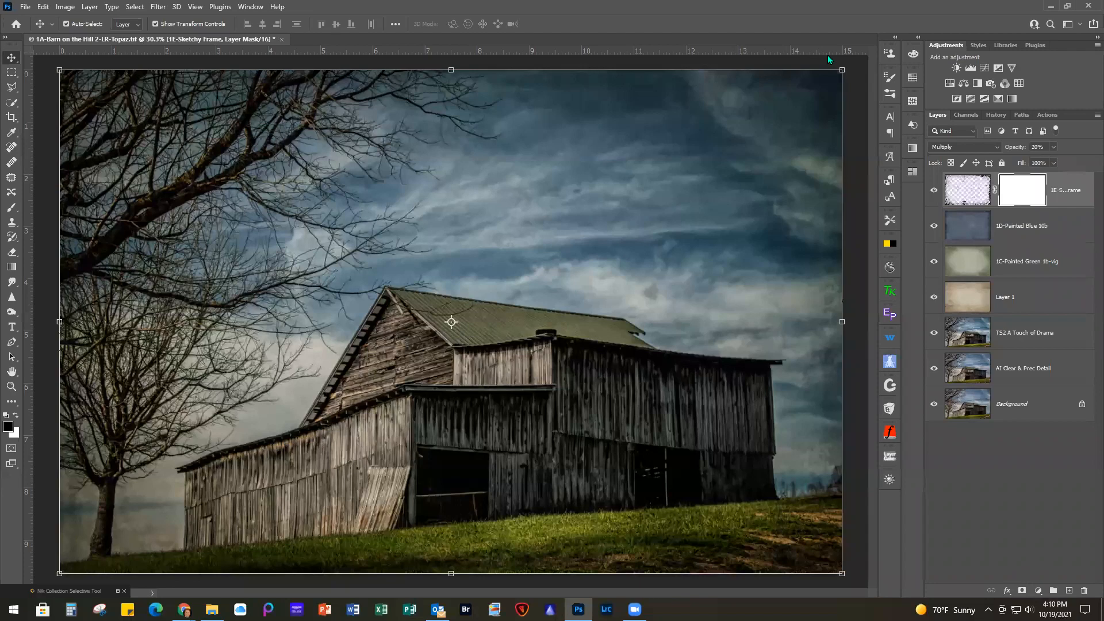
pyautogui.click(12, 208)
pyautogui.click(83, 24)
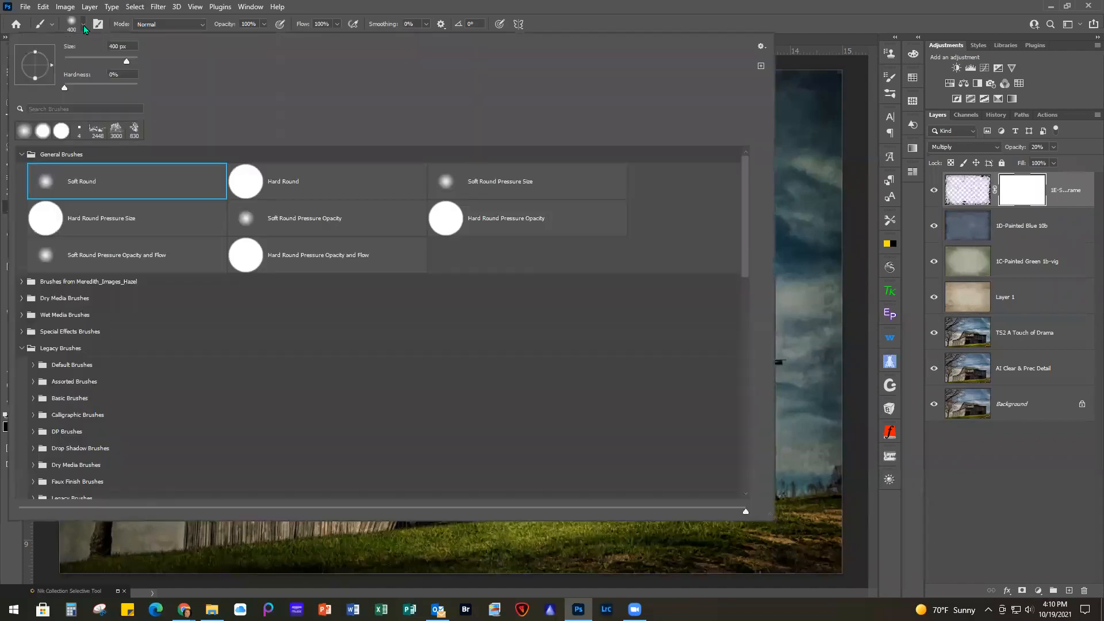
pyautogui.doubleClick(123, 184)
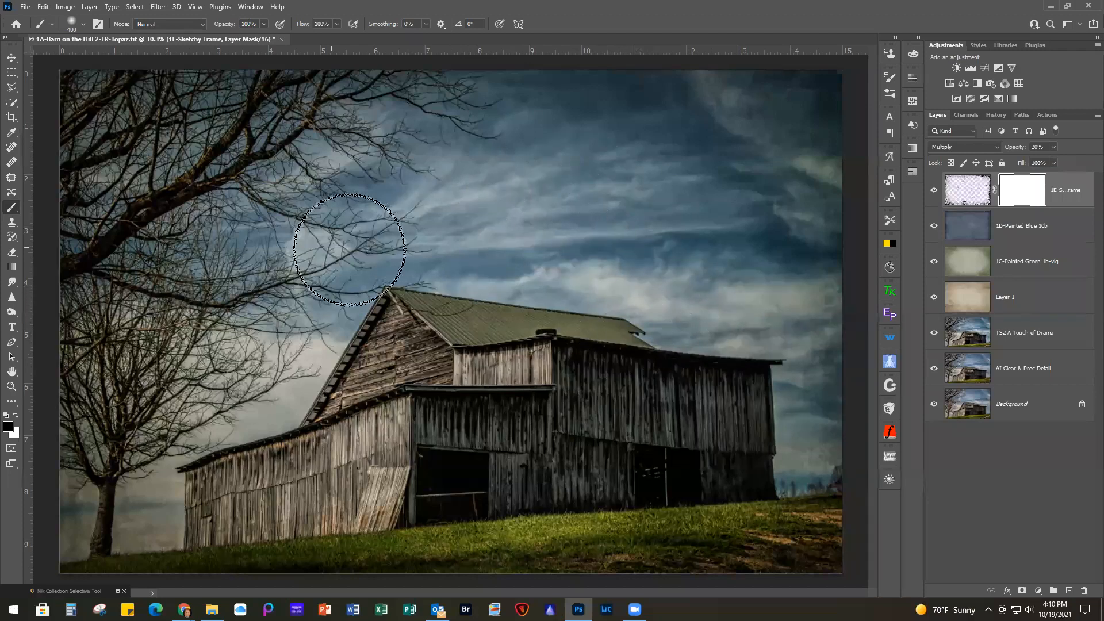
pyautogui.moveTo(242, 482)
pyautogui.mouseDown()
pyautogui.moveTo(234, 492)
pyautogui.moveTo(395, 374)
pyautogui.moveTo(475, 350)
pyautogui.moveTo(558, 389)
pyautogui.mouseUp()
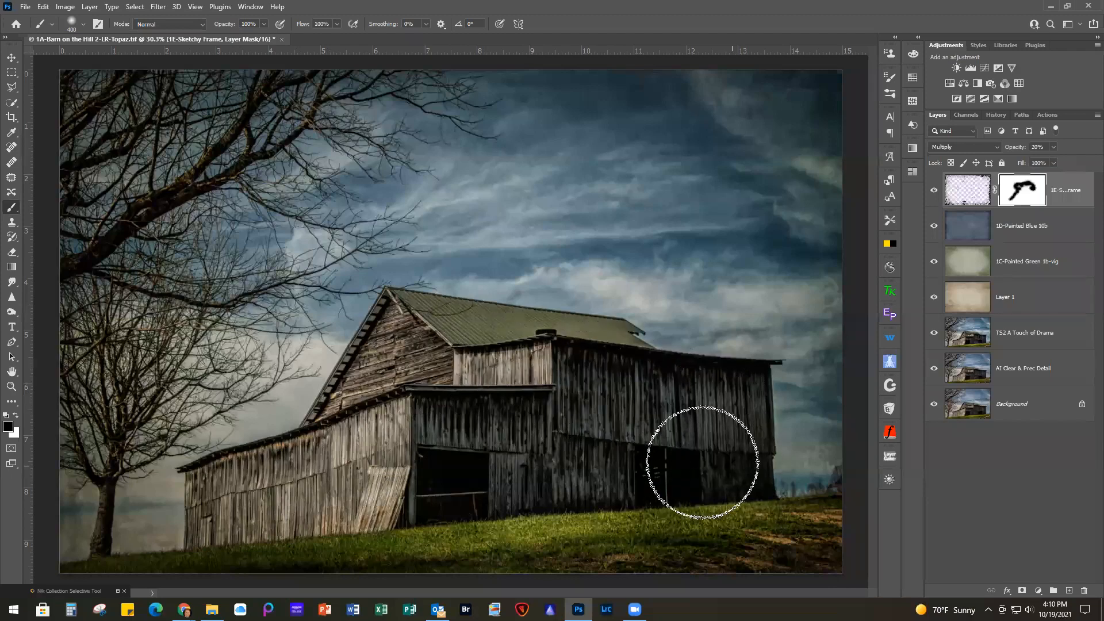
pyautogui.moveTo(414, 481)
pyautogui.mouseDown()
pyautogui.moveTo(521, 406)
pyautogui.moveTo(450, 376)
pyautogui.mouseUp()
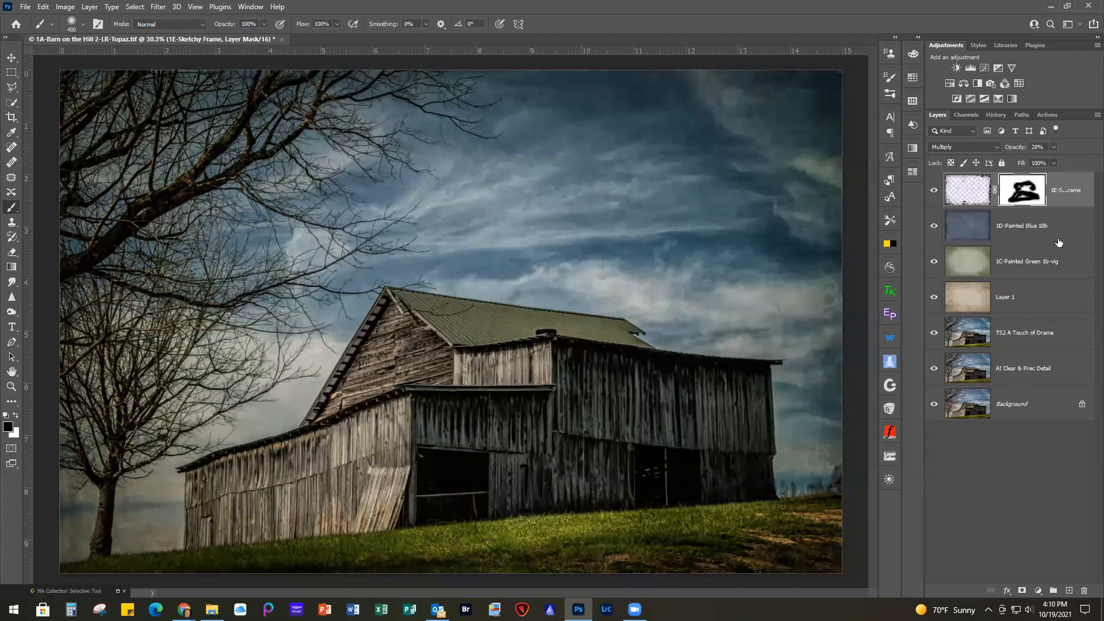
pyautogui.moveTo(503, 397)
pyautogui.mouseDown()
pyautogui.moveTo(436, 371)
pyautogui.moveTo(422, 346)
pyautogui.moveTo(412, 431)
pyautogui.moveTo(653, 444)
pyautogui.mouseUp()
pyautogui.moveTo(438, 338)
pyautogui.mouseDown()
pyautogui.moveTo(748, 329)
pyautogui.moveTo(648, 258)
pyautogui.moveTo(390, 305)
pyautogui.mouseUp()
# Step: Move the grunge texture layer, Layer 1, above the 1C-Painted Green 1b-vig layer in the stack
pyautogui.moveTo(1030, 297); pyautogui.dragTo(1029, 246)
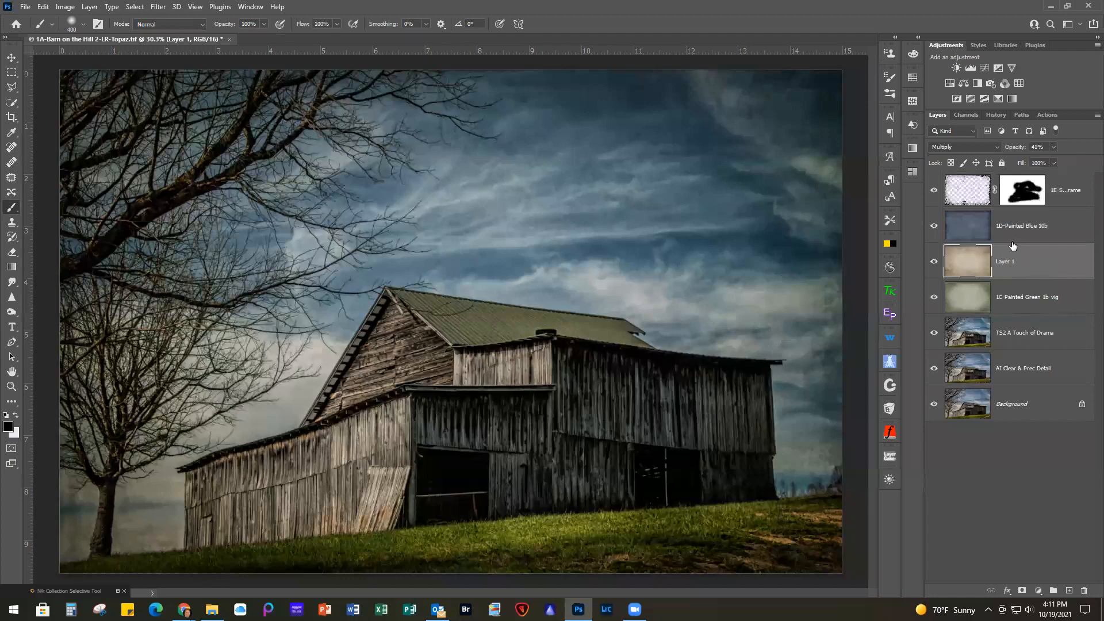
# Step: Try the 1D-Painted Blue 10b layer beneath the other textures, restore its position, and move Layer 1 below 1C-Painted Green 1b-vig
pyautogui.moveTo(1038, 227); pyautogui.dragTo(1038, 313)
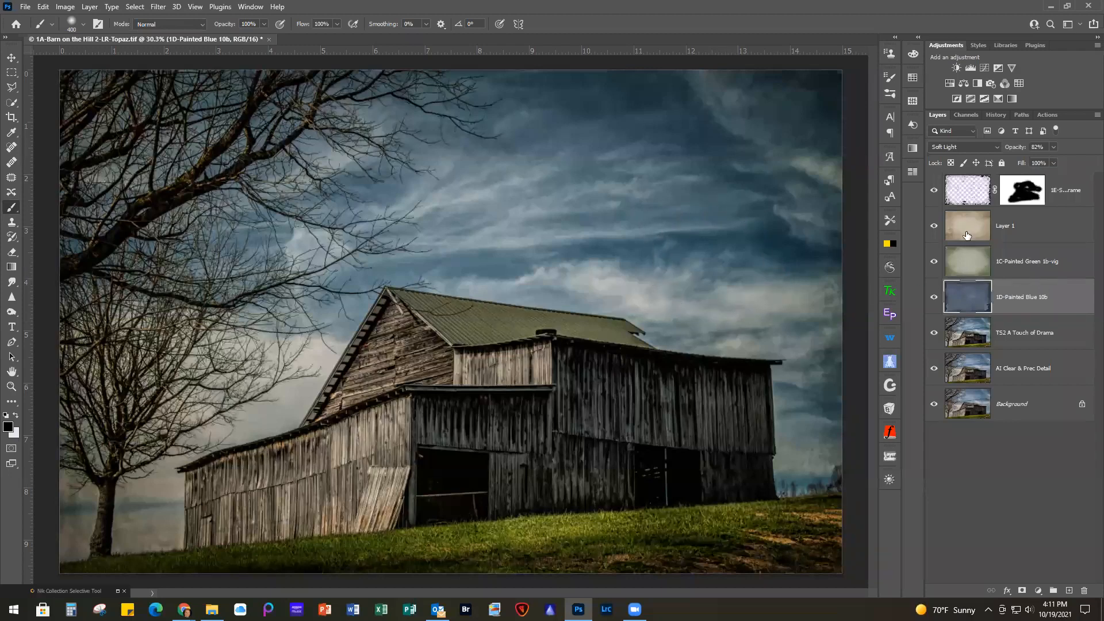
pyautogui.moveTo(1056, 299); pyautogui.dragTo(1046, 210)
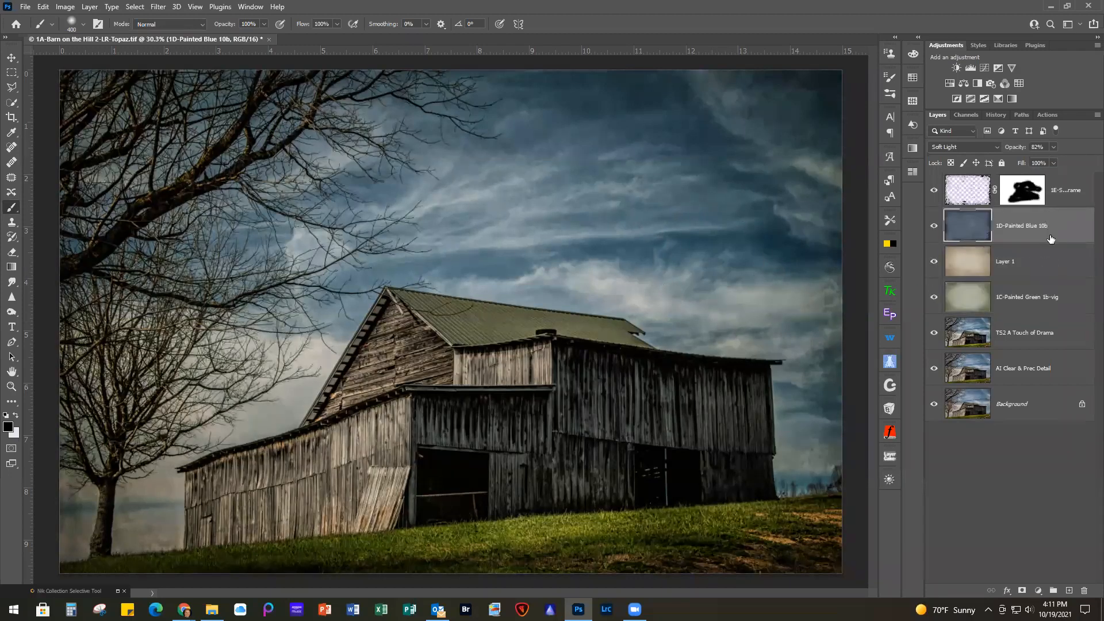
pyautogui.moveTo(1049, 267); pyautogui.dragTo(1050, 315)
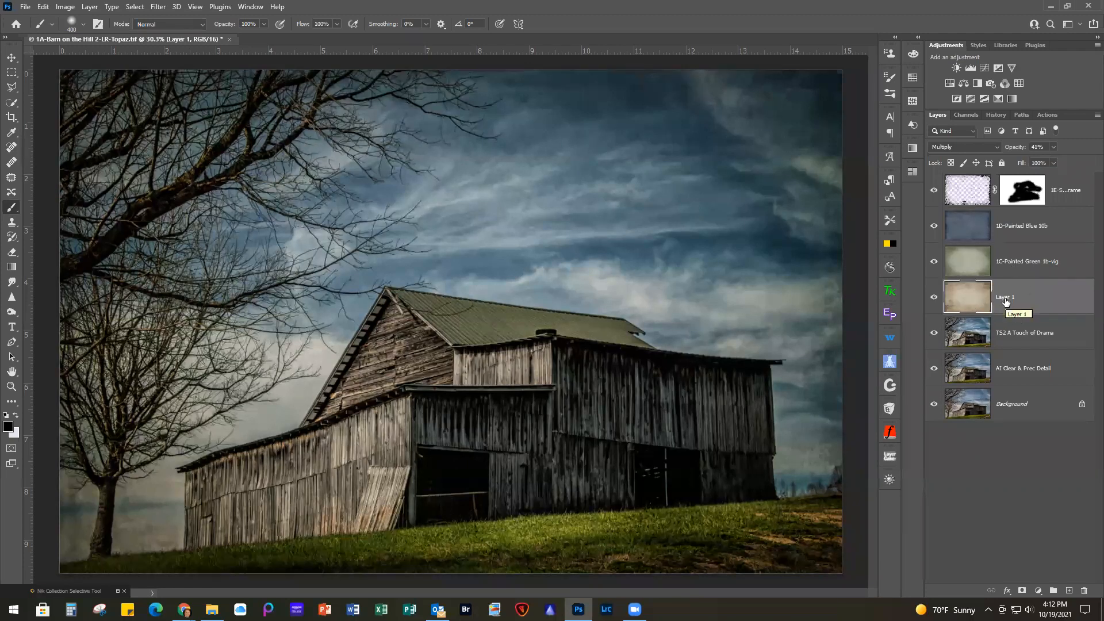
# Step: Rename the grunge texture layer as WC Grunge 2B
pyautogui.doubleClick(1006, 298)
pyautogui.write('WC Grunge 2B')
pyautogui.press('Return')
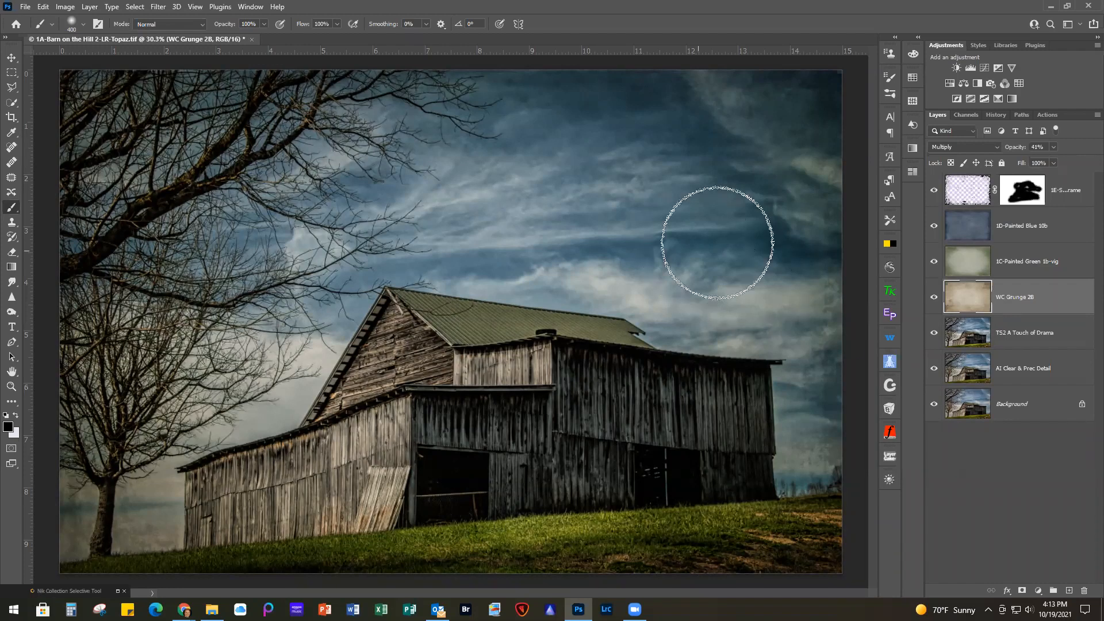
# Step: Try the Sketchy Frame layer at 50% opacity to judge its effect, and reduce it to 22%
pyautogui.click(1081, 205)
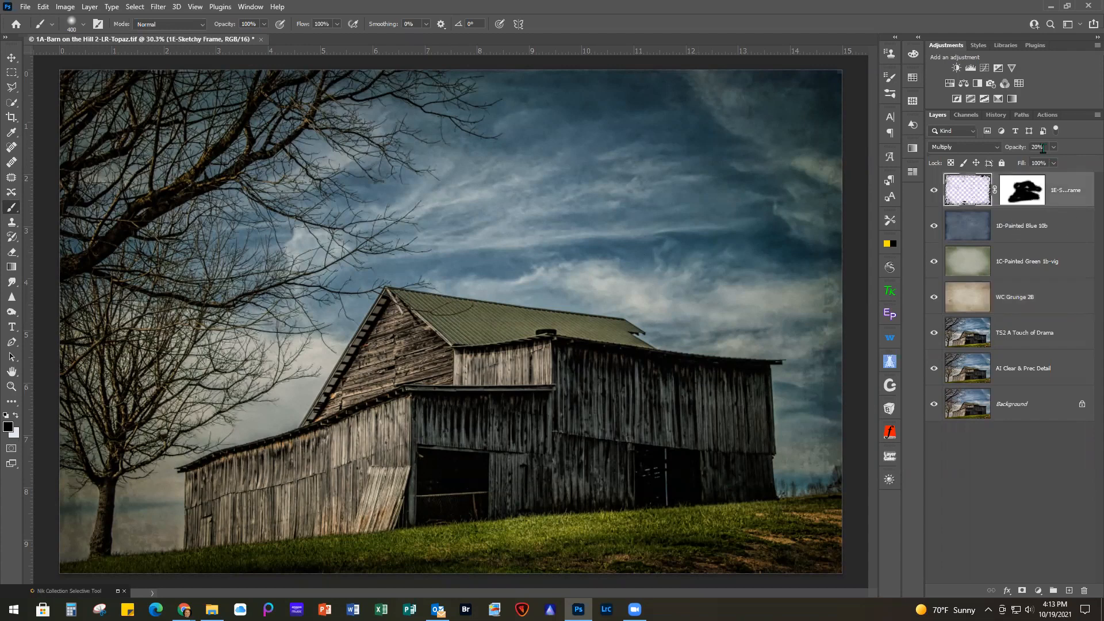
pyautogui.click(1053, 147)
pyautogui.moveTo(1055, 161); pyautogui.dragTo(1069, 163)
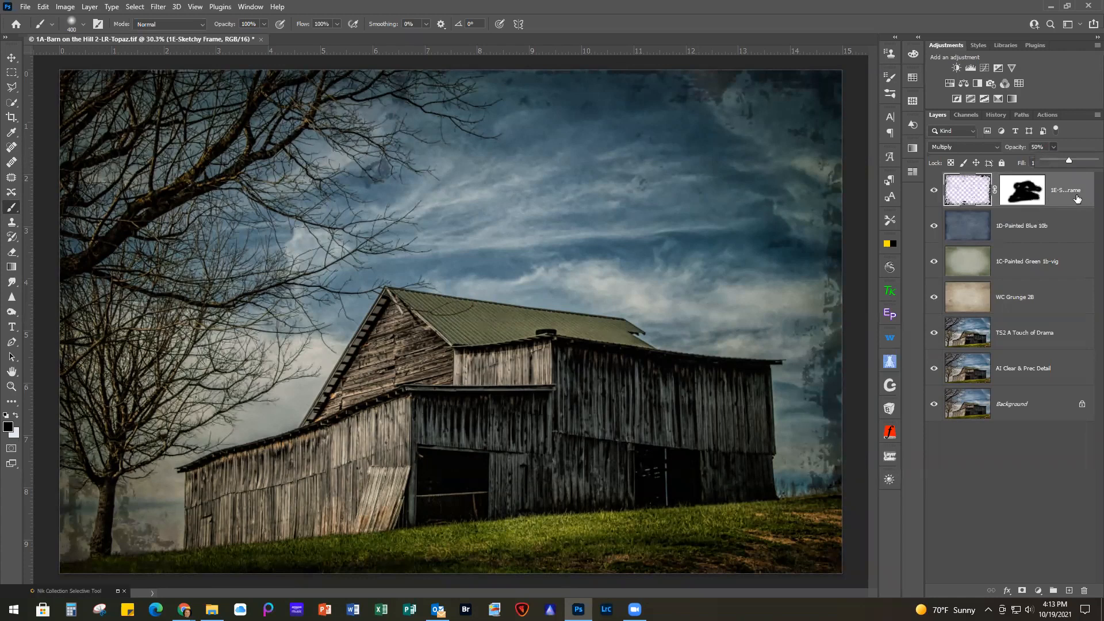
pyautogui.moveTo(1069, 162); pyautogui.dragTo(1057, 166)
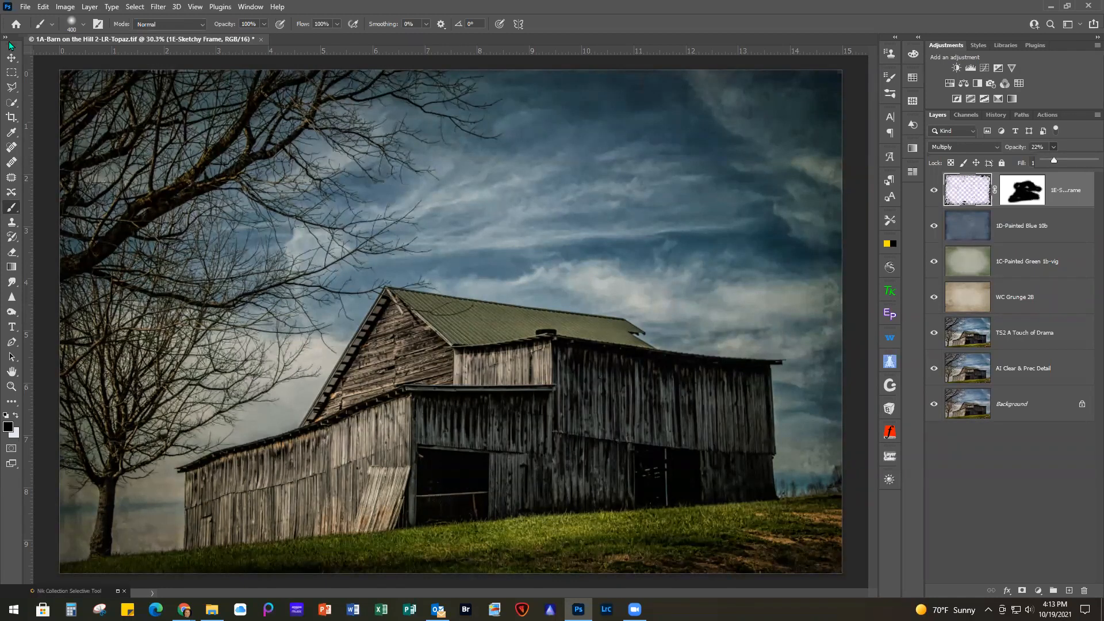
# Step: Close the barn image without saving its changes
pyautogui.click(25, 8)
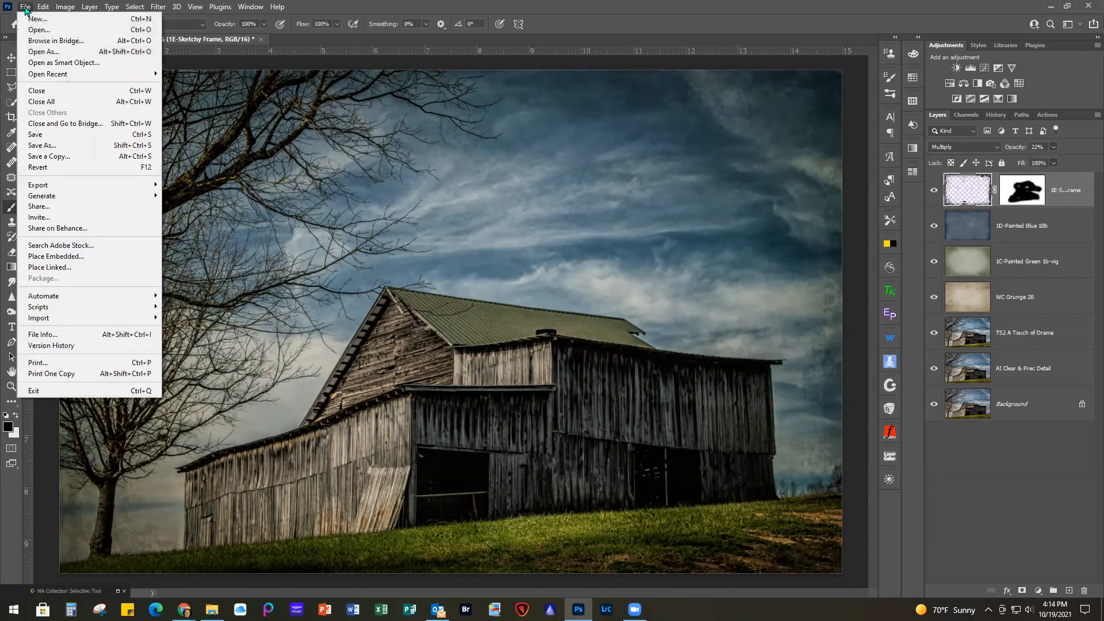
pyautogui.click(54, 91)
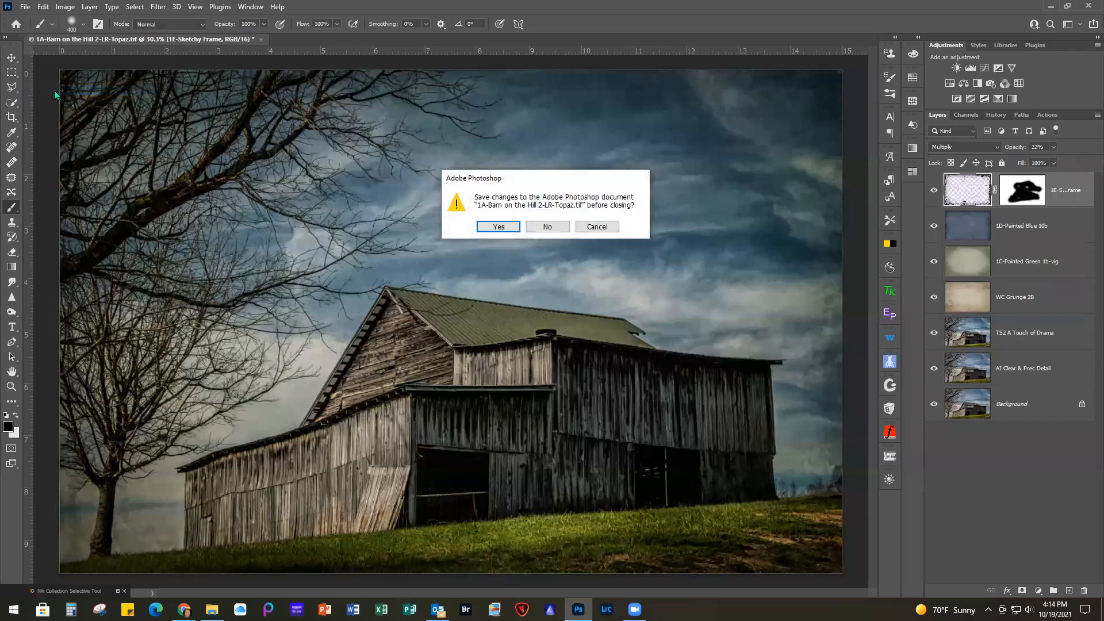
pyautogui.click(551, 228)
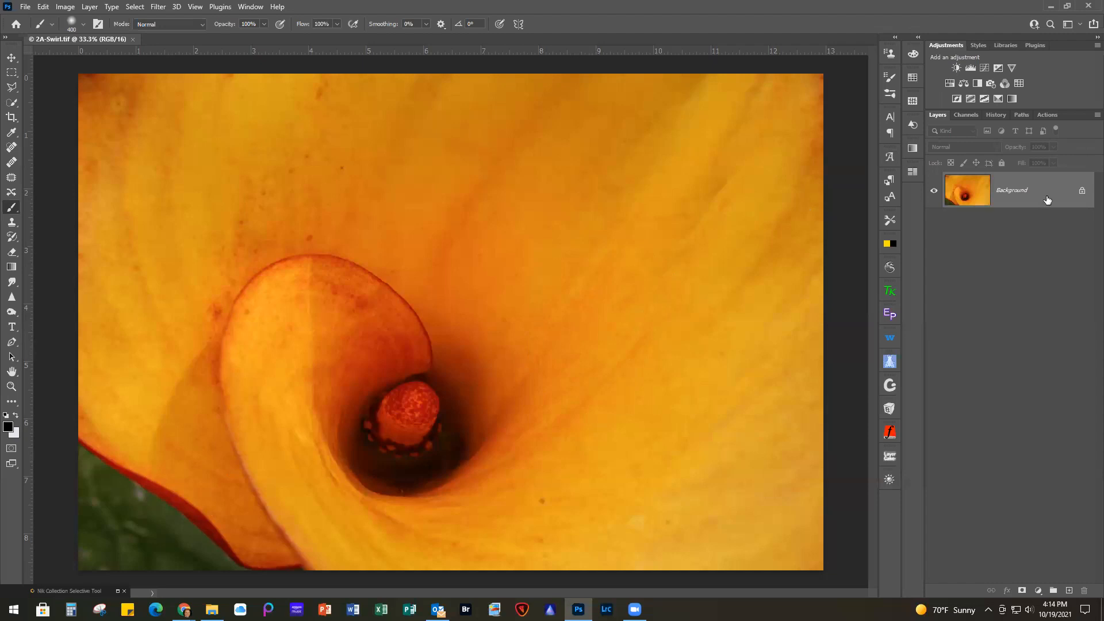
# Step: Duplicate the Background layer of the 2A-Swirl flower image and hide the original
pyautogui.hotkey('ctrl', 'j')
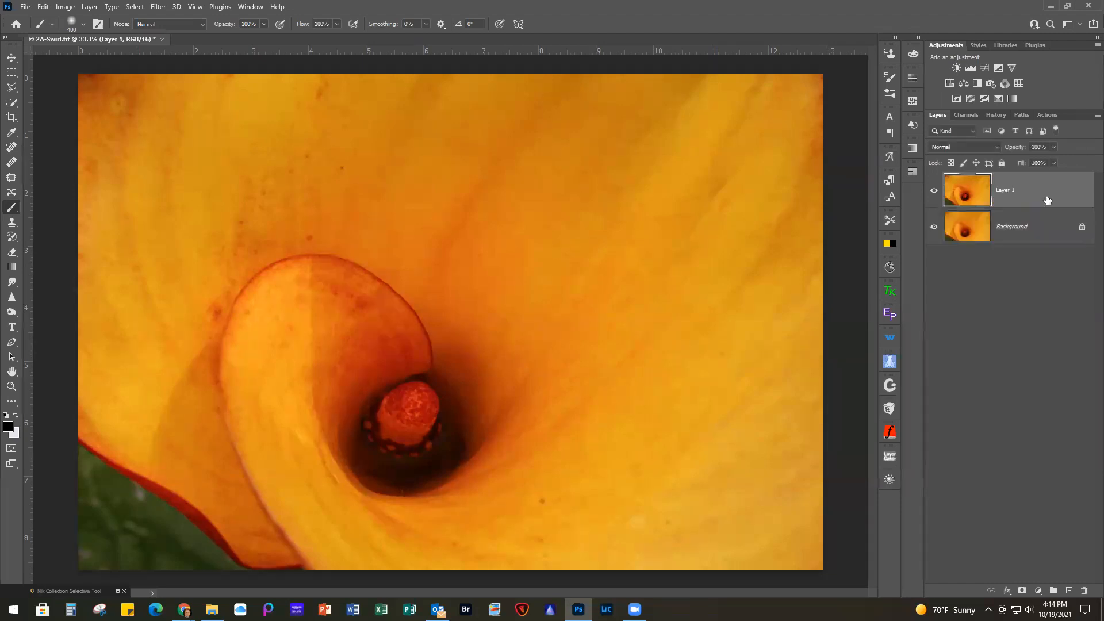
pyautogui.click(934, 228)
# Step: Select the green corner beside the flower with the Quick Selection tool, subtracting the red petal edge from the selection
pyautogui.click(12, 103)
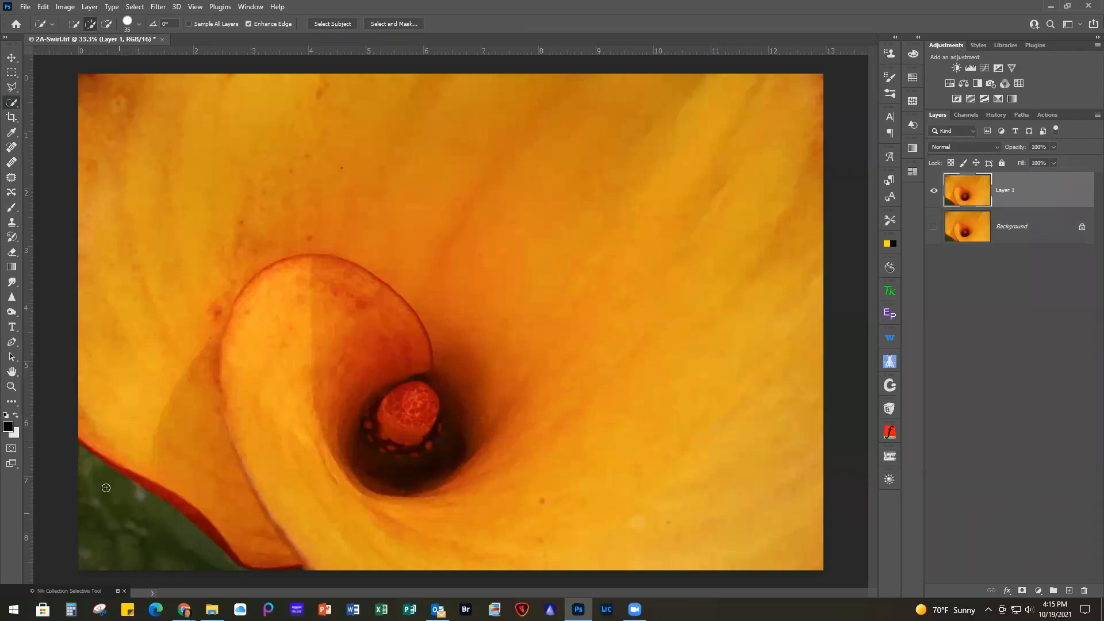
pyautogui.moveTo(85, 472)
pyautogui.mouseDown()
pyautogui.moveTo(138, 533)
pyautogui.moveTo(132, 473)
pyautogui.moveTo(195, 497)
pyautogui.mouseUp()
pyautogui.scroll(5, 147, 496)
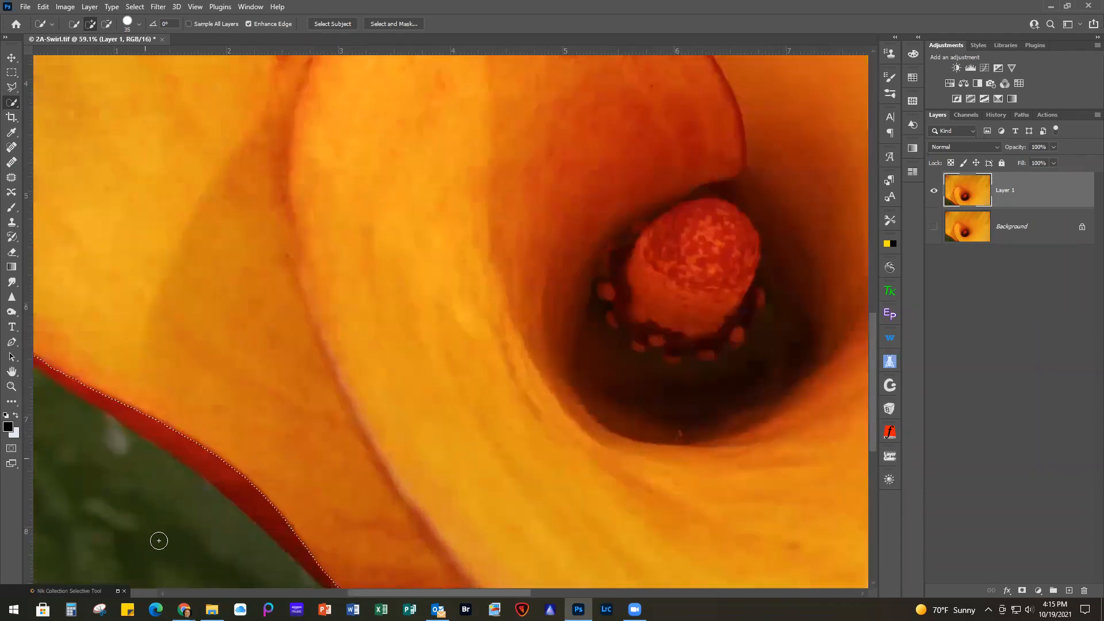
pyautogui.moveTo(168, 350); pyautogui.dragTo(388, 269)
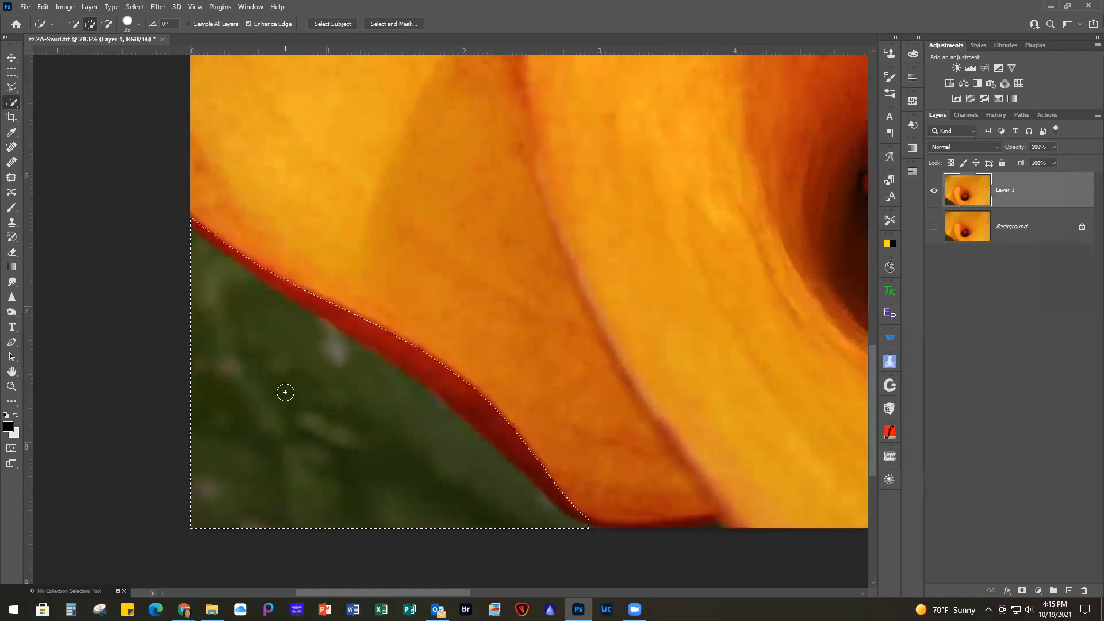
pyautogui.press('alt')
pyautogui.moveTo(489, 416); pyautogui.dragTo(588, 510)
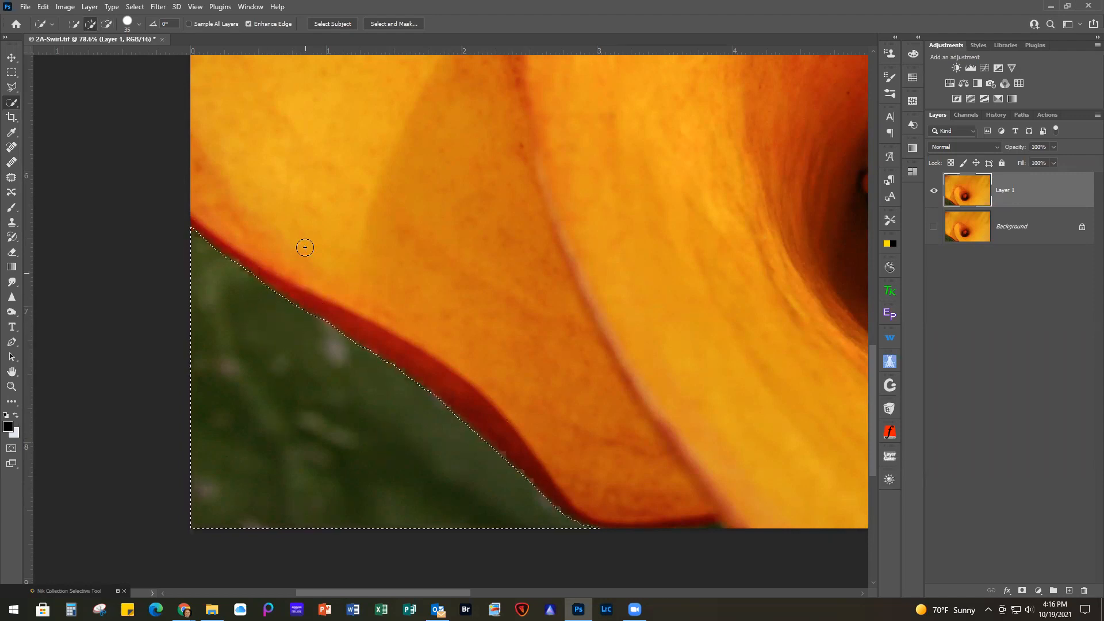
# Step: Expand the green corner selection by 2 pixels
pyautogui.click(134, 7)
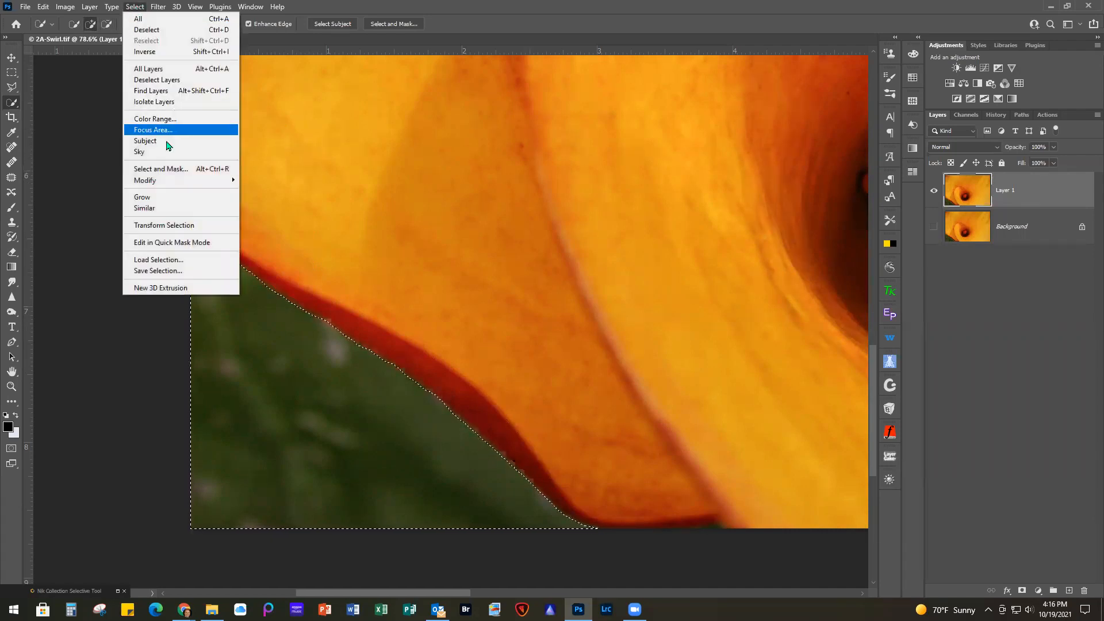
pyautogui.moveTo(191, 182)
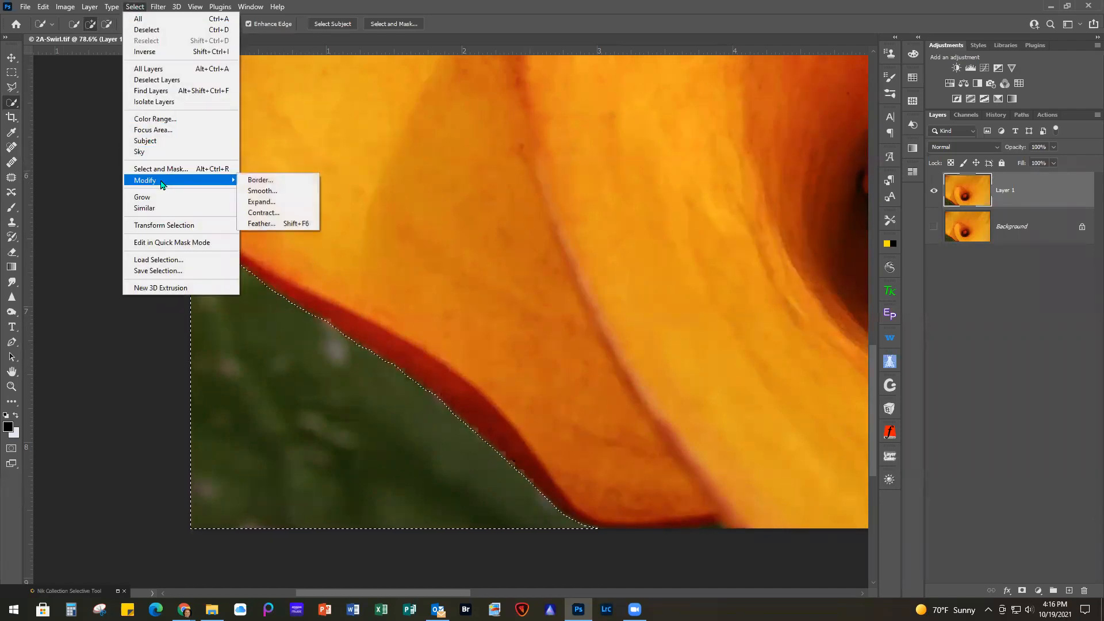
pyautogui.click(276, 203)
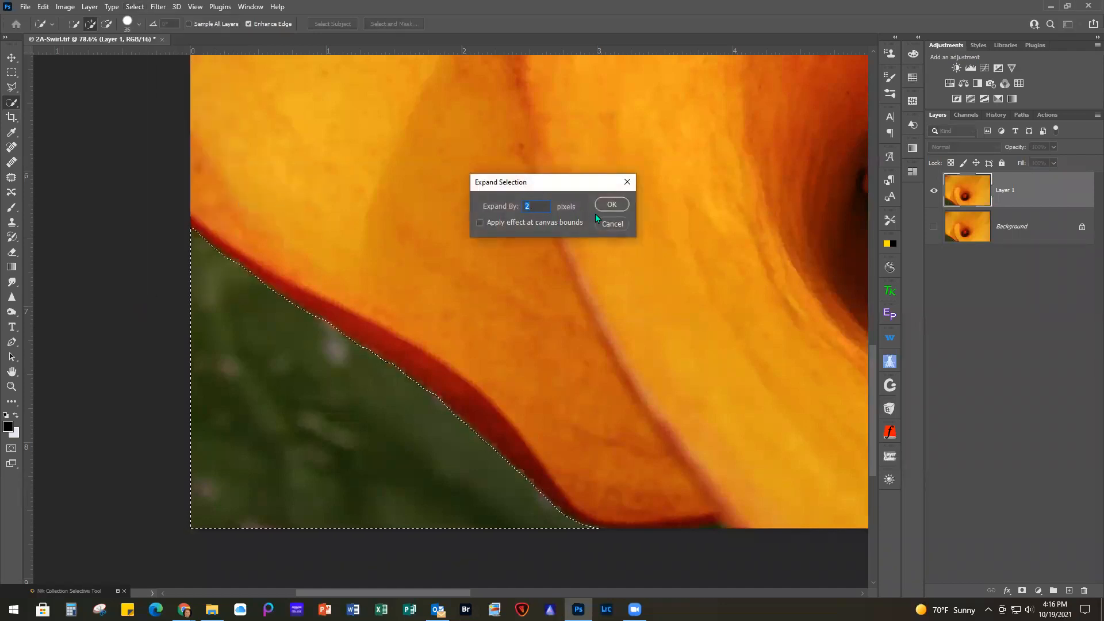
pyautogui.click(614, 204)
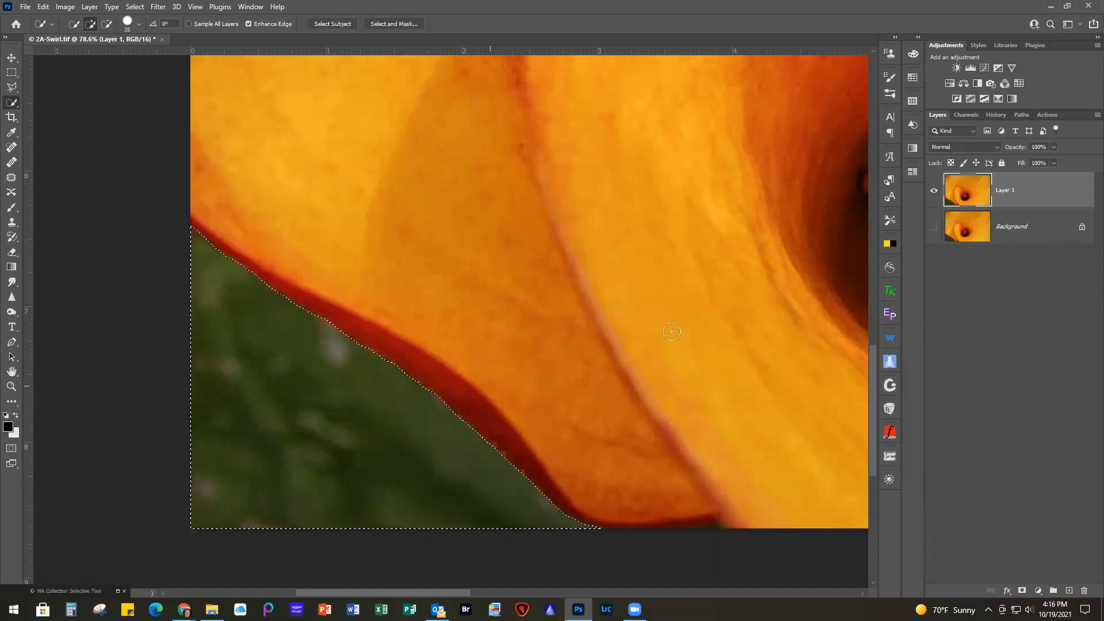
# Step: Try deleting the selected green corner and masking Layer 1 with the same selection, undoing each attempt
pyautogui.scroll(-5, 688, 322)
pyautogui.scroll(-2, 688, 323)
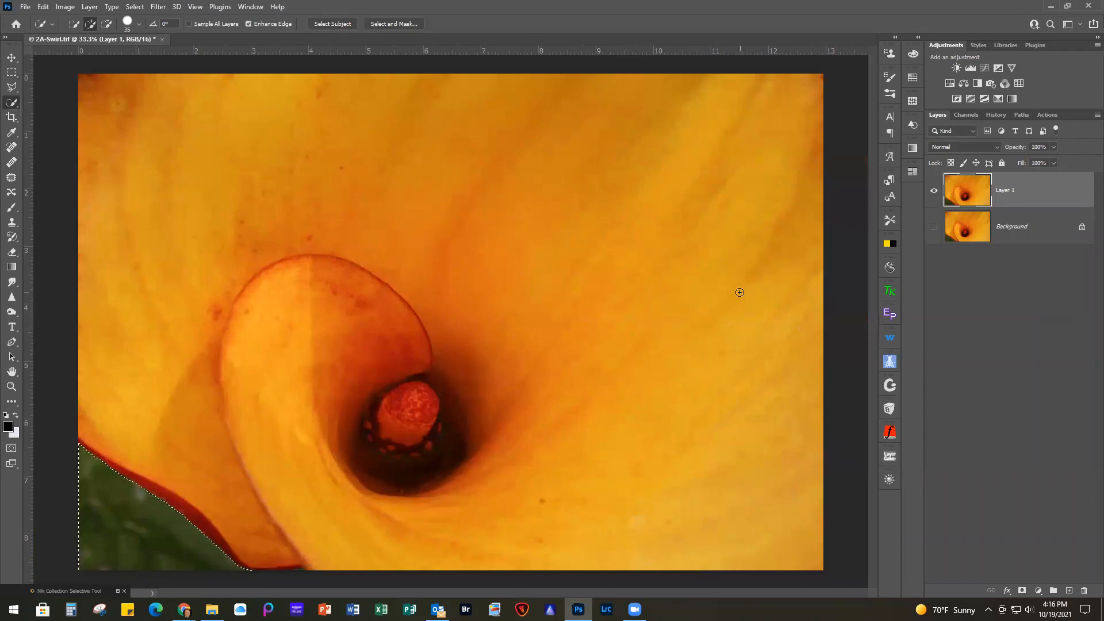
pyautogui.scroll(-1, 738, 292)
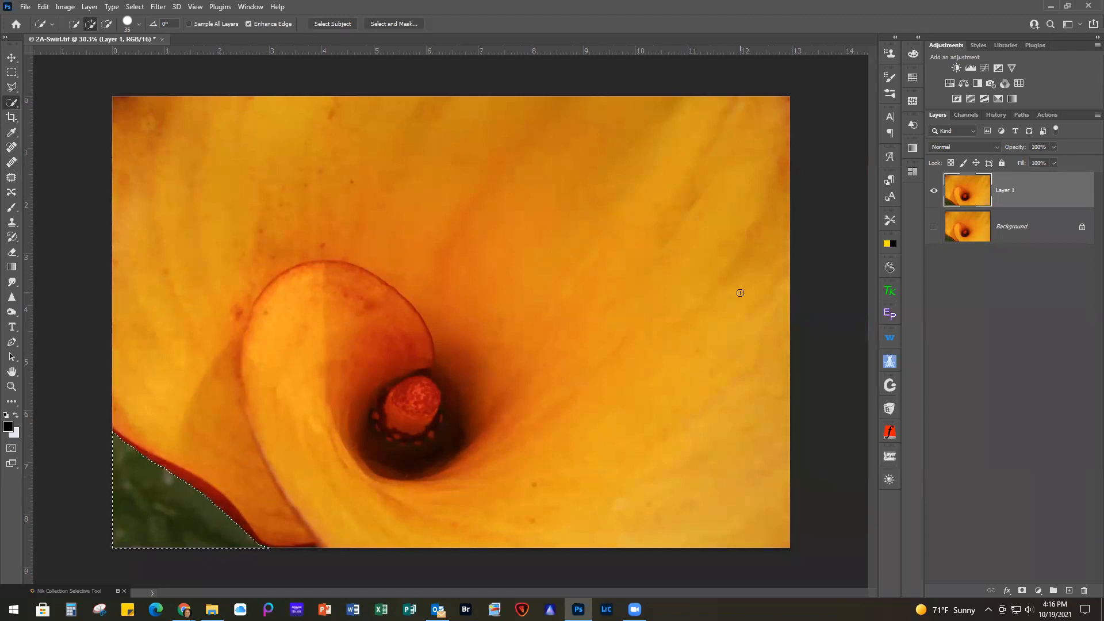
pyautogui.press('Delete')
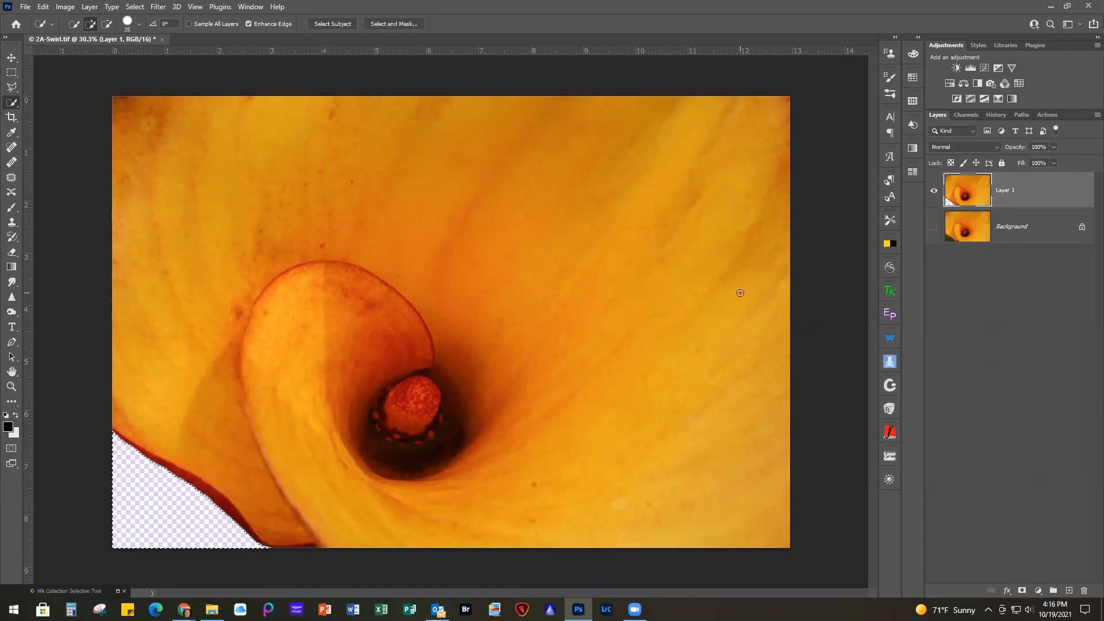
pyautogui.hotkey('ctrl', 'z')
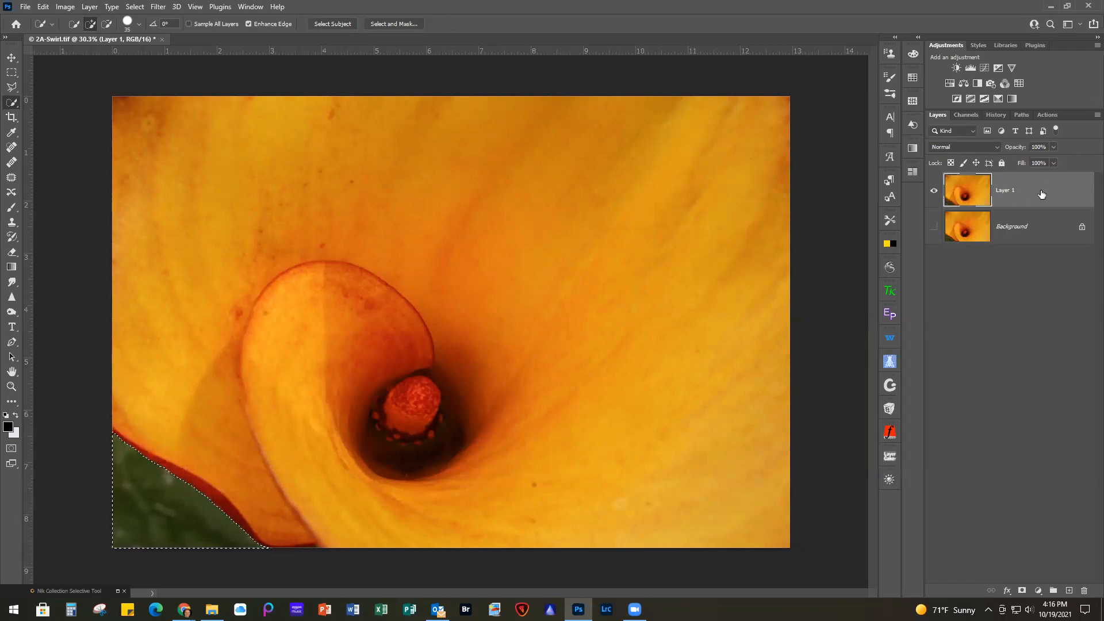
pyautogui.click(1022, 591)
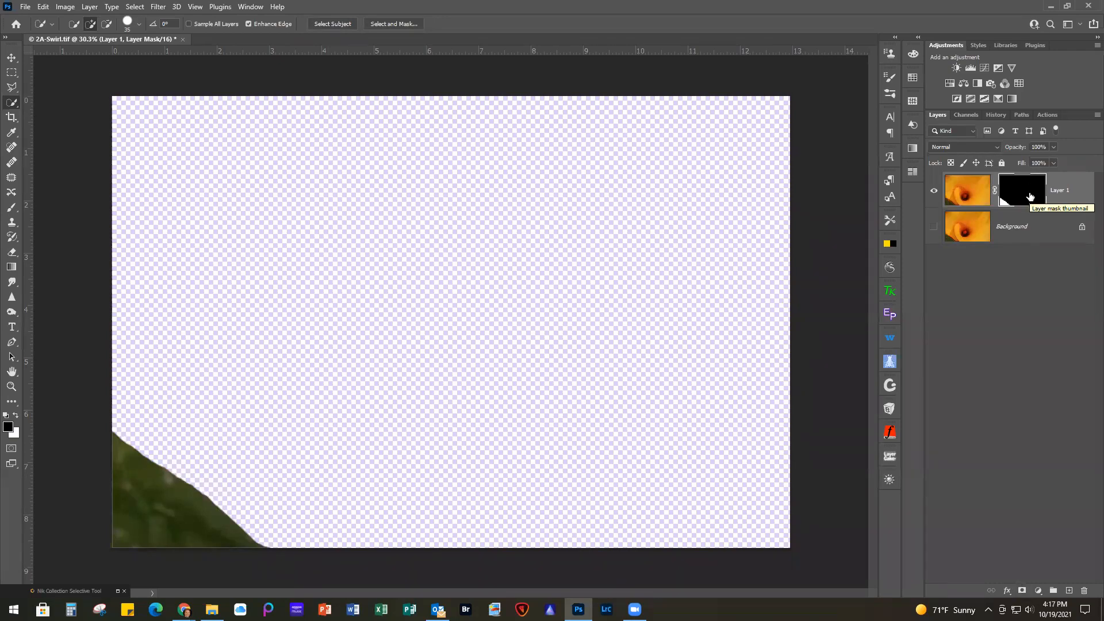
pyautogui.hotkey('ctrl', 'z')
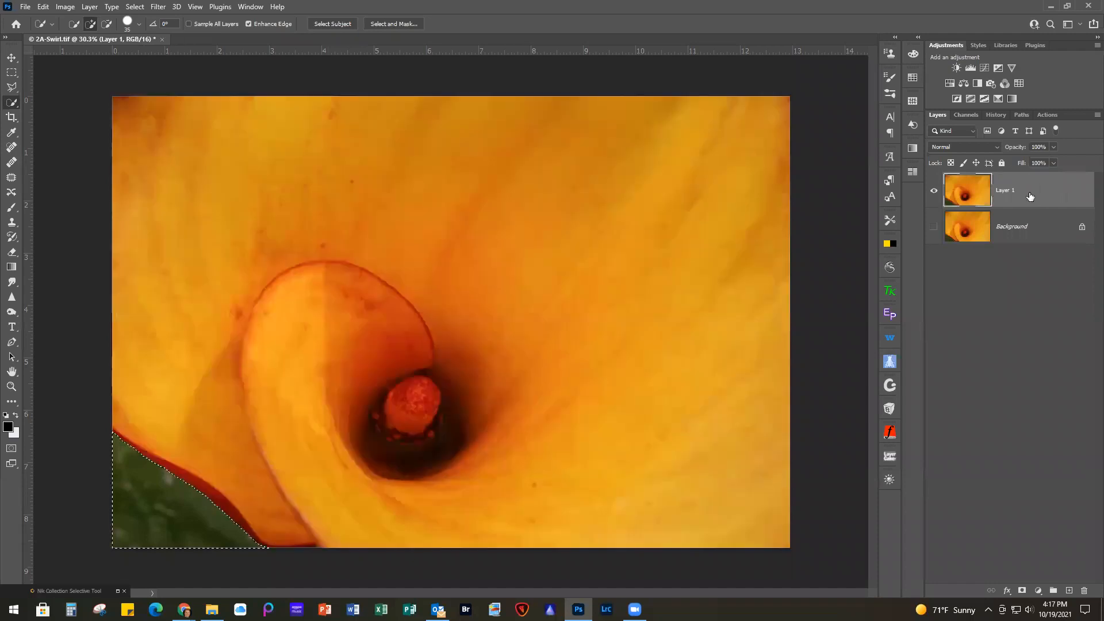
# Step: Invert the selection and add a layer mask to Layer 1 that hides the green corner
pyautogui.click(135, 6)
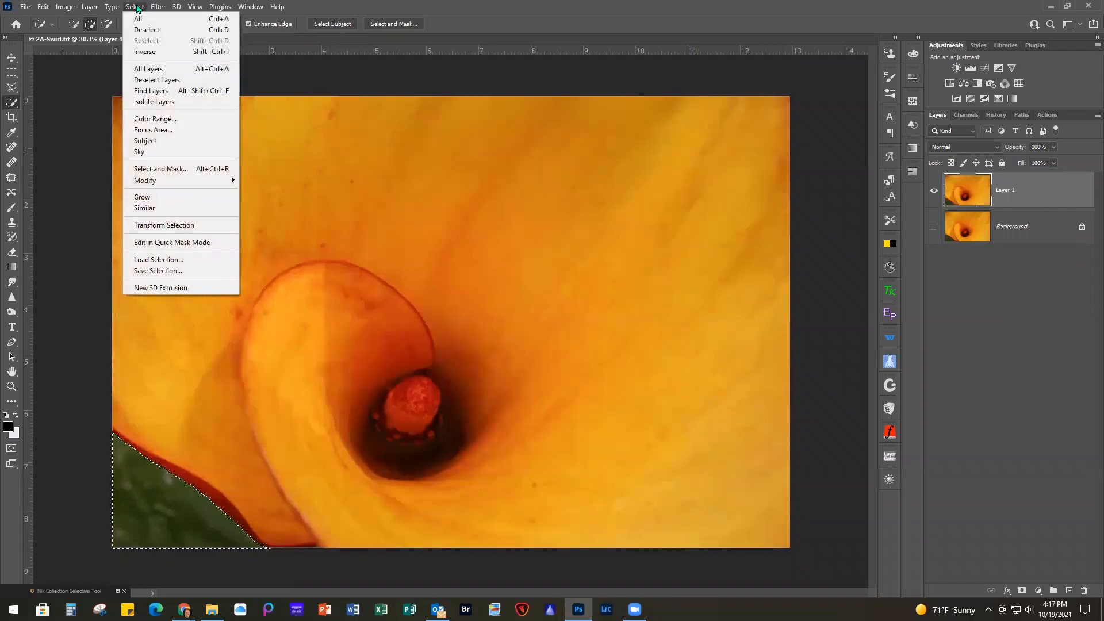
pyautogui.click(138, 51)
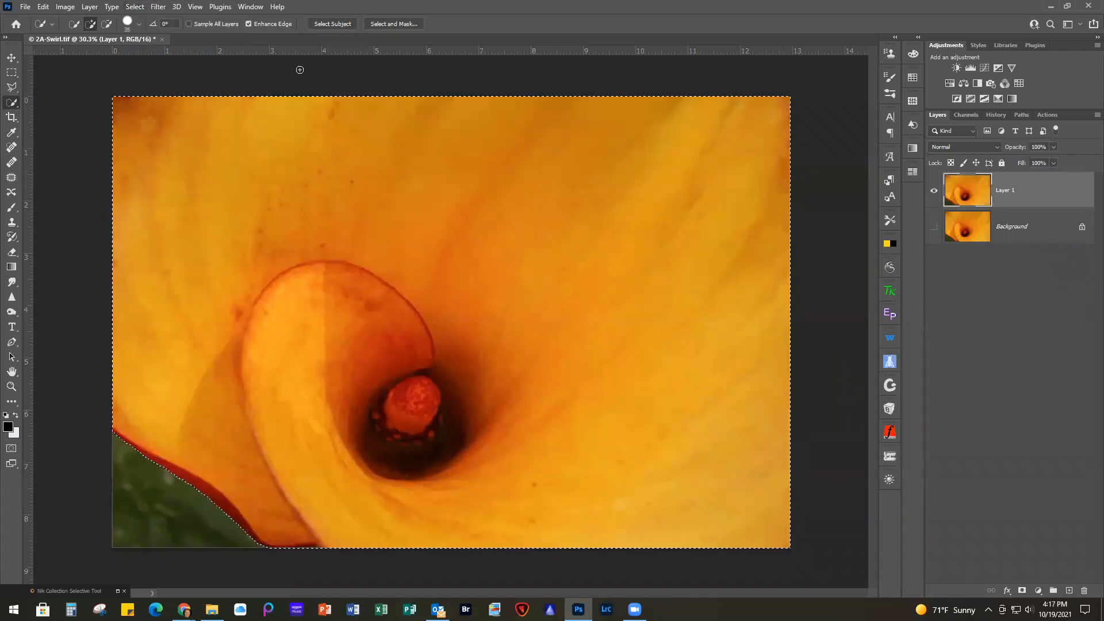
pyautogui.click(1022, 591)
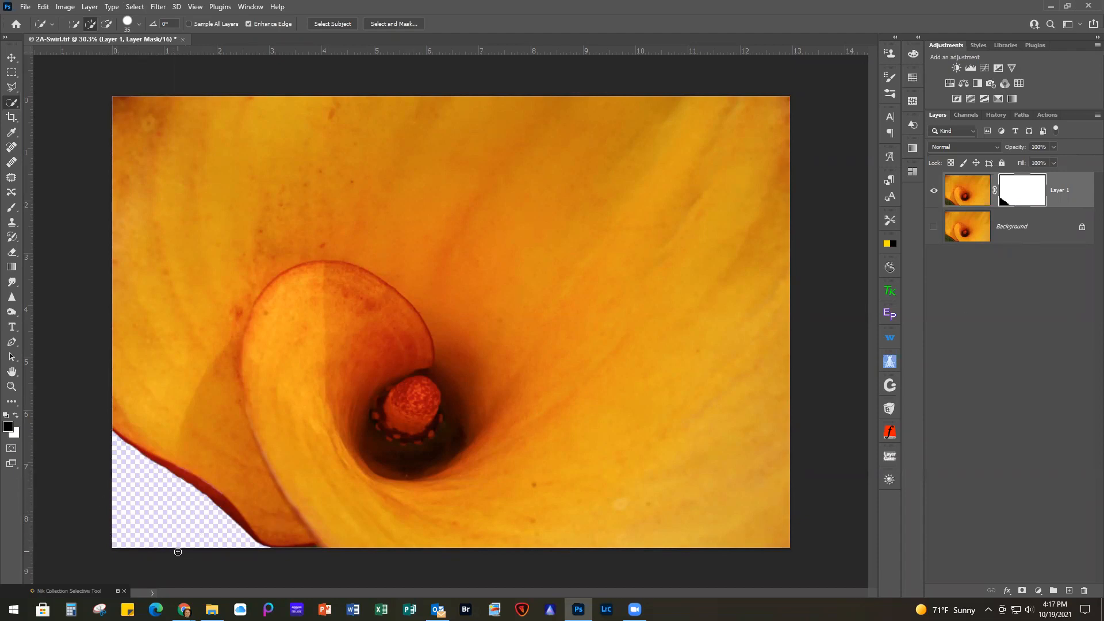
# Step: Duplicate the hidden Background layer, make the copy visible and rotate it 180° to fill the masked corner with petal
pyautogui.click(1047, 229)
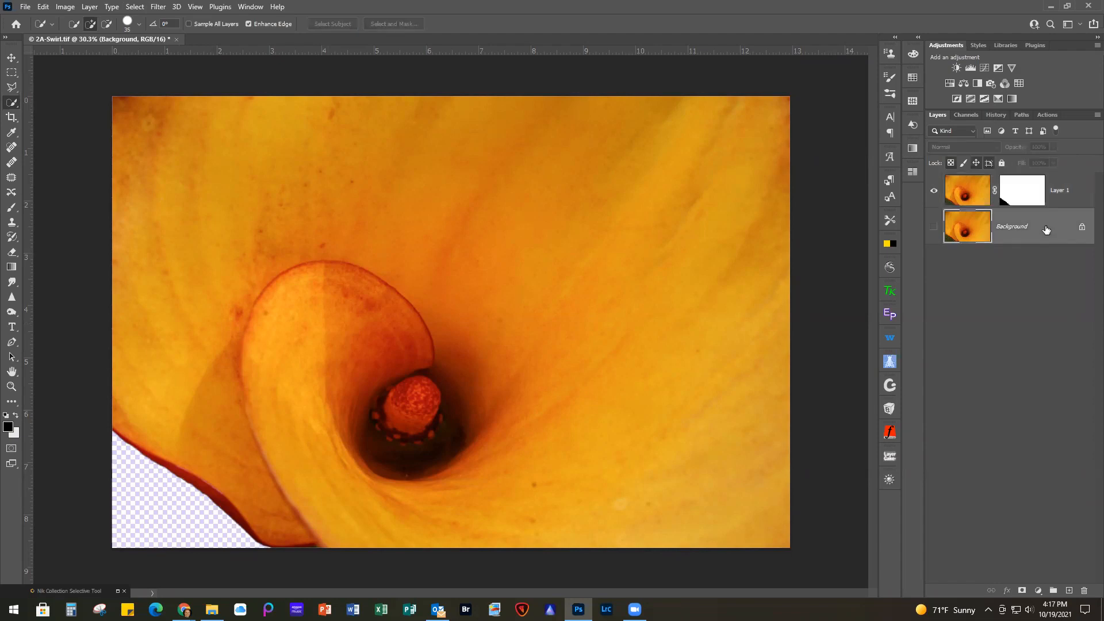
pyautogui.hotkey('ctrl', 'j')
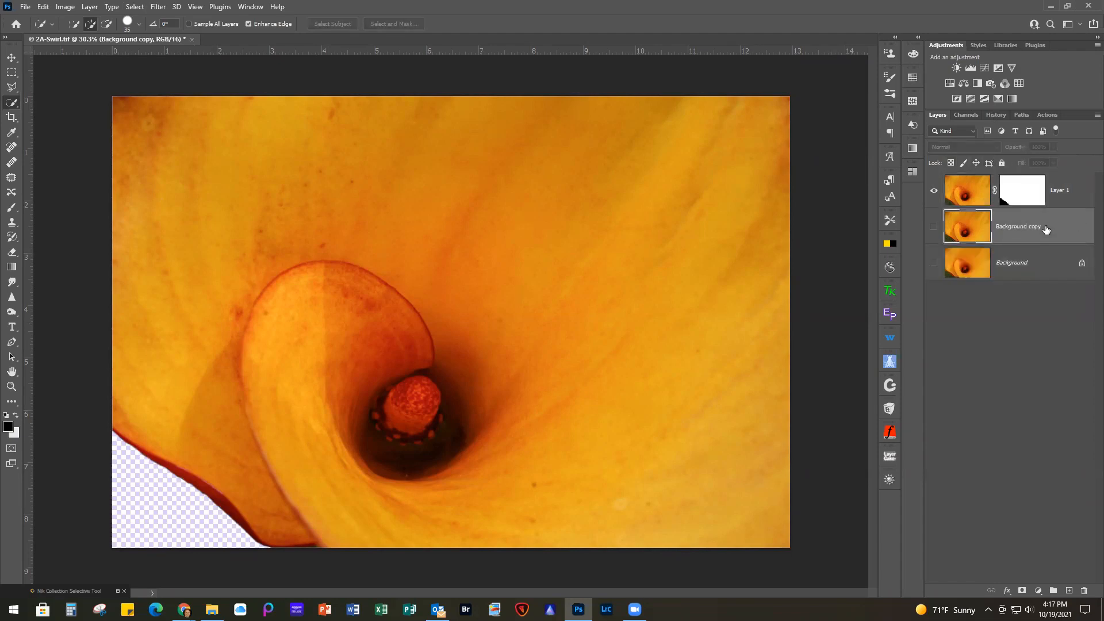
pyautogui.click(934, 229)
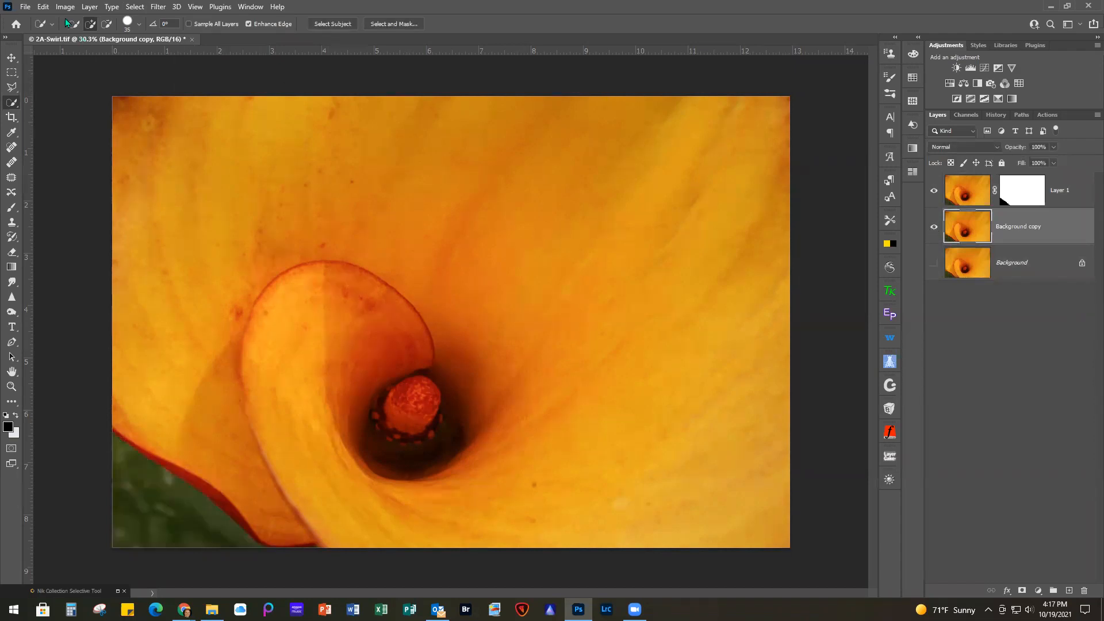
pyautogui.click(42, 7)
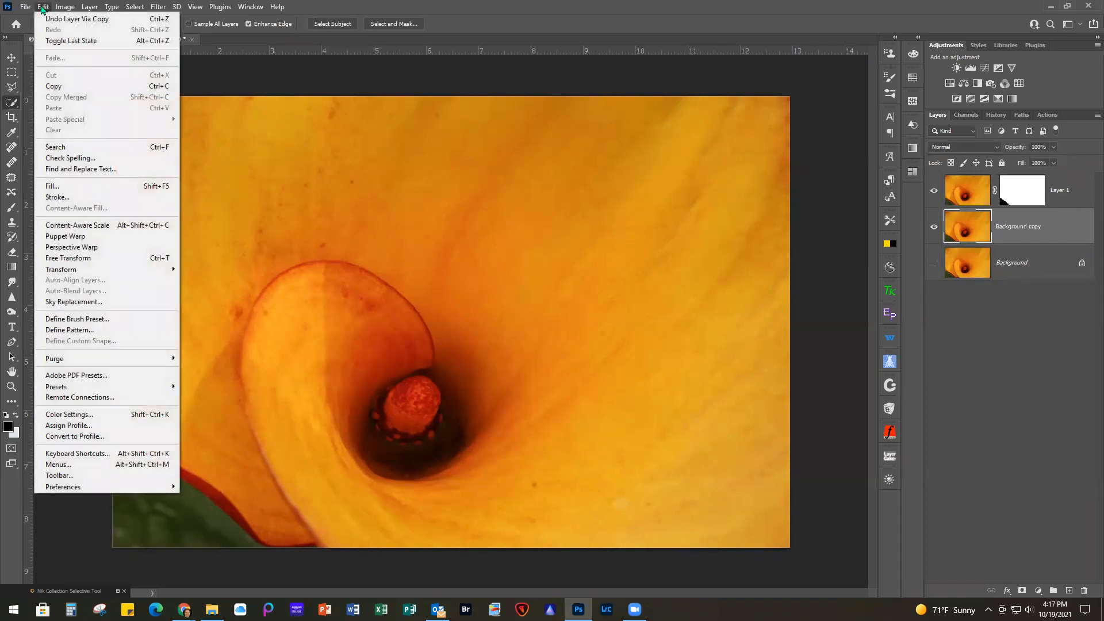
pyautogui.moveTo(68, 275)
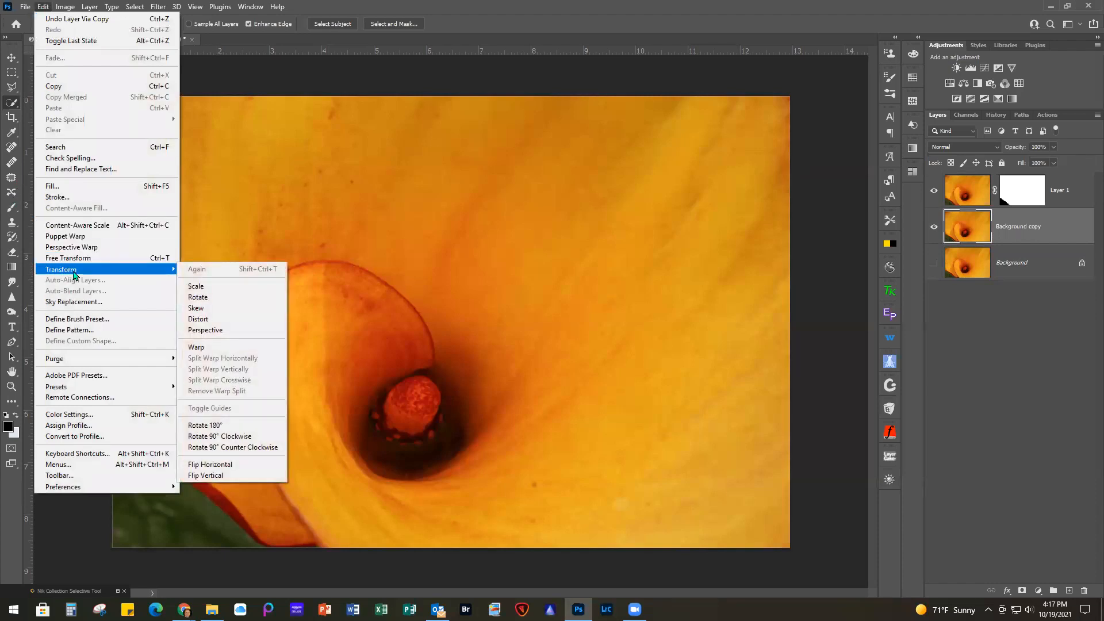
pyautogui.click(233, 427)
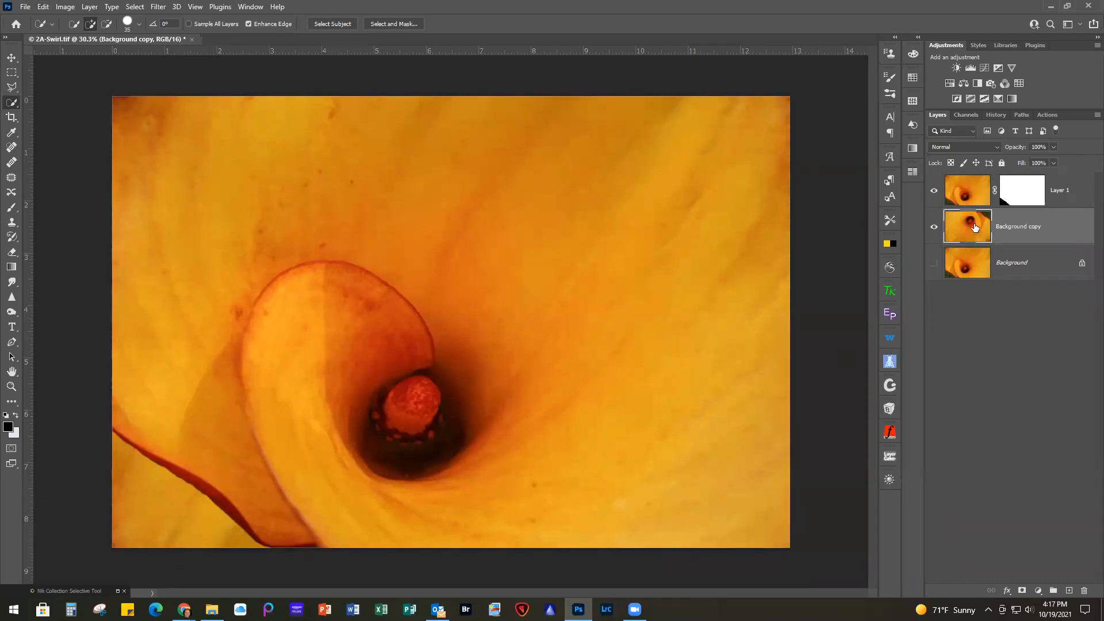
# Step: Compare the image with and without Layer 1, leave it shown and select its image thumbnail
pyautogui.click(934, 195)
pyautogui.click(934, 195)
pyautogui.click(976, 195)
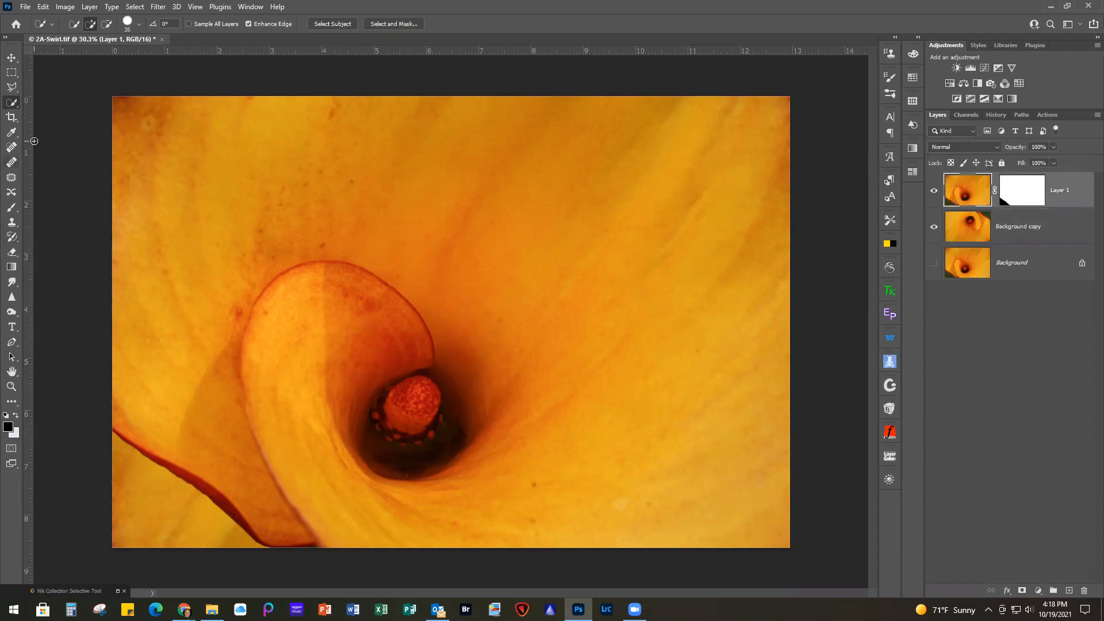
# Step: Remove the dark specks and spots from the upper petal and the curled petal edge on Layer 1 with the Spot Healing Brush
pyautogui.click(11, 147)
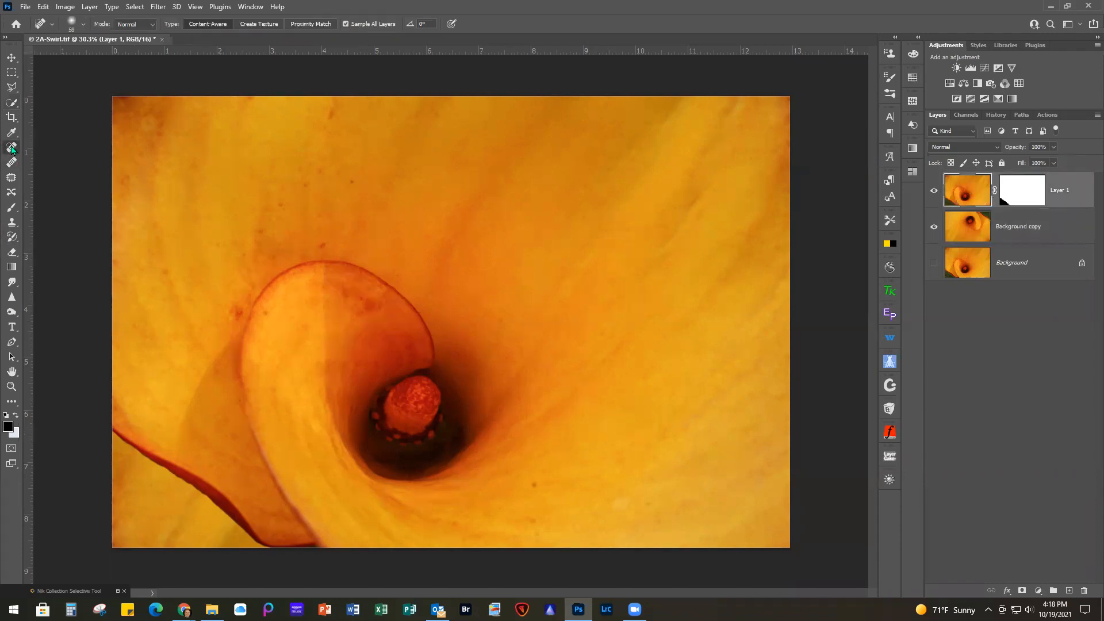
pyautogui.click(322, 246)
pyautogui.click(238, 315)
pyautogui.click(165, 274)
pyautogui.click(330, 115)
pyautogui.click(351, 183)
pyautogui.click(260, 230)
pyautogui.click(264, 315)
pyautogui.click(304, 330)
pyautogui.click(298, 348)
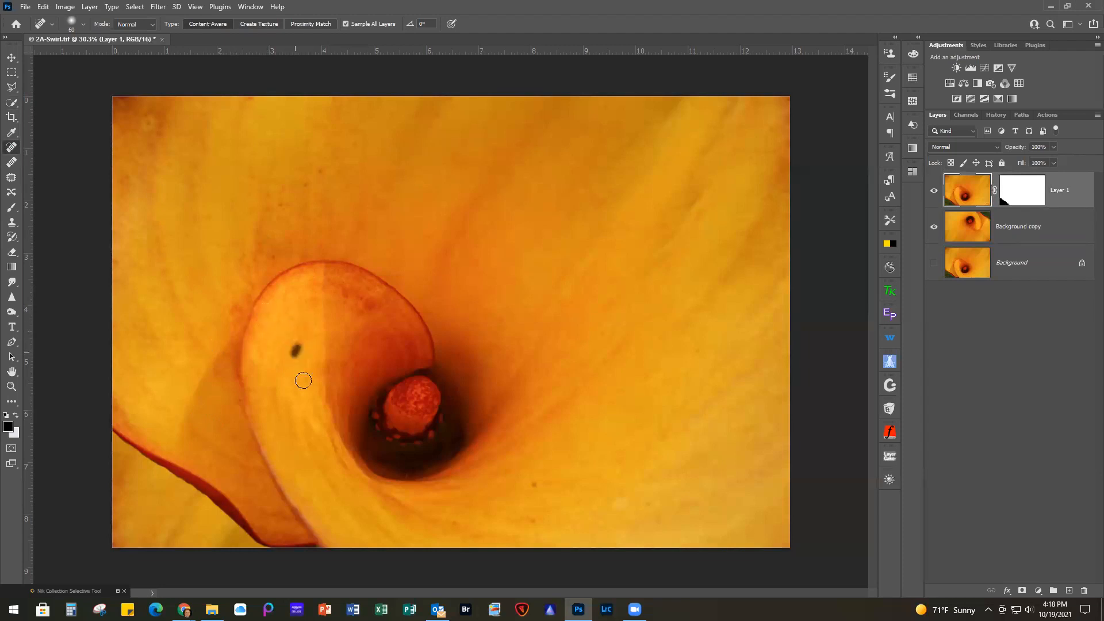
# Step: Heal the remaining blemishes on the lower petal below the flower's centre and in the upper-left corner of the image
pyautogui.click(535, 484)
pyautogui.moveTo(532, 523); pyautogui.dragTo(541, 521)
pyautogui.click(533, 484)
pyautogui.click(459, 525)
pyautogui.moveTo(535, 532); pyautogui.dragTo(554, 533)
pyautogui.click(651, 506)
pyautogui.moveTo(142, 114); pyautogui.dragTo(150, 120)
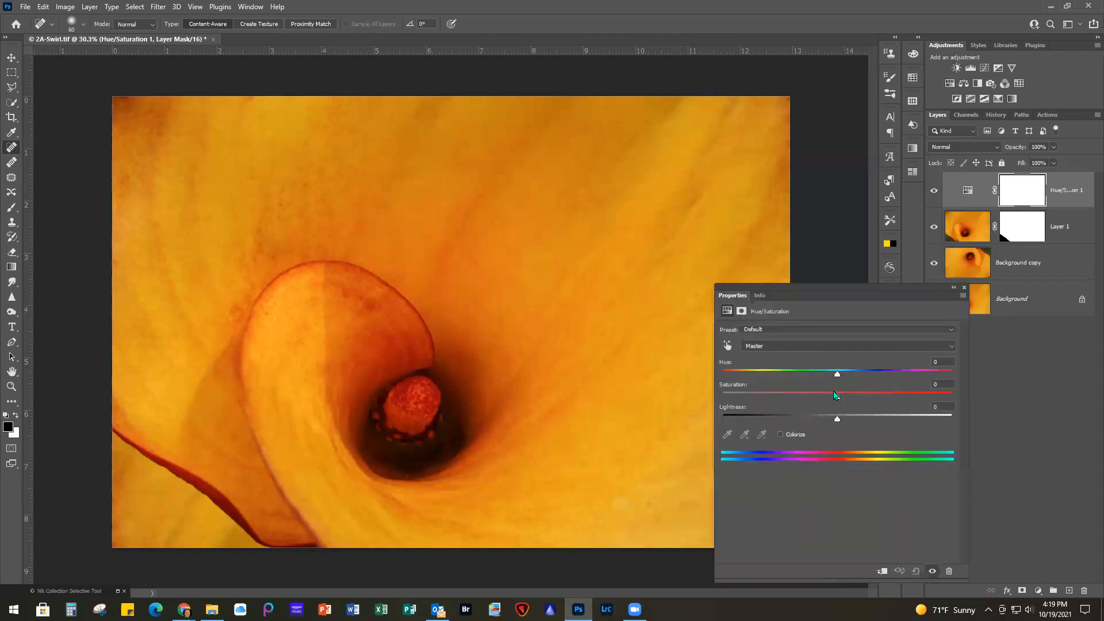
# Step: Reduce the overall saturation of the flower with a Hue/Saturation adjustment layer above Layer 1
pyautogui.moveTo(838, 401); pyautogui.dragTo(820, 398)
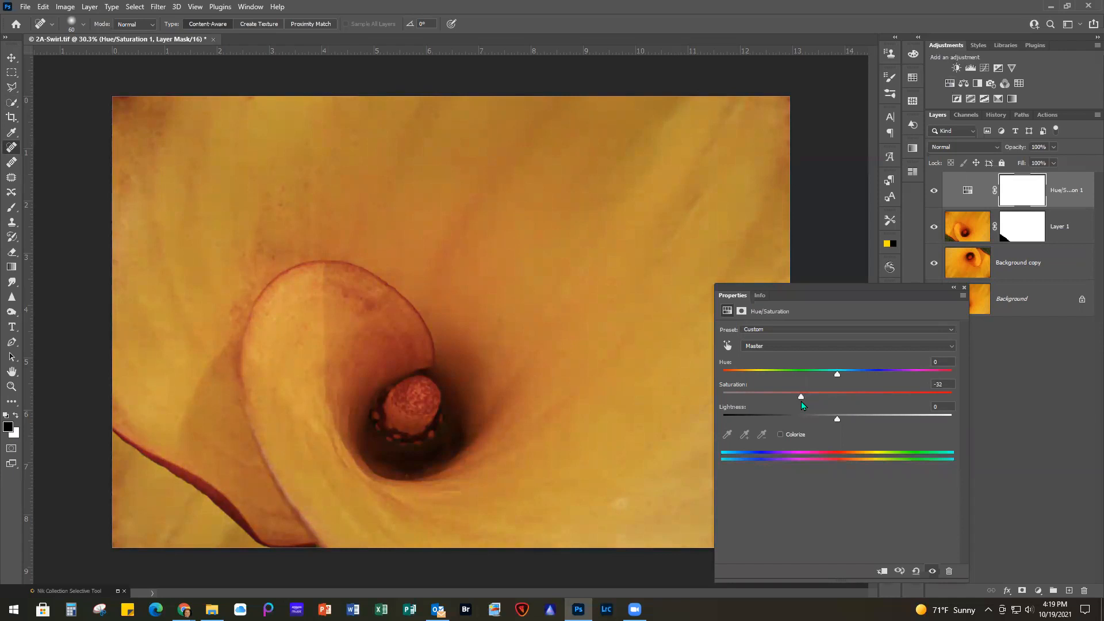
pyautogui.click(965, 287)
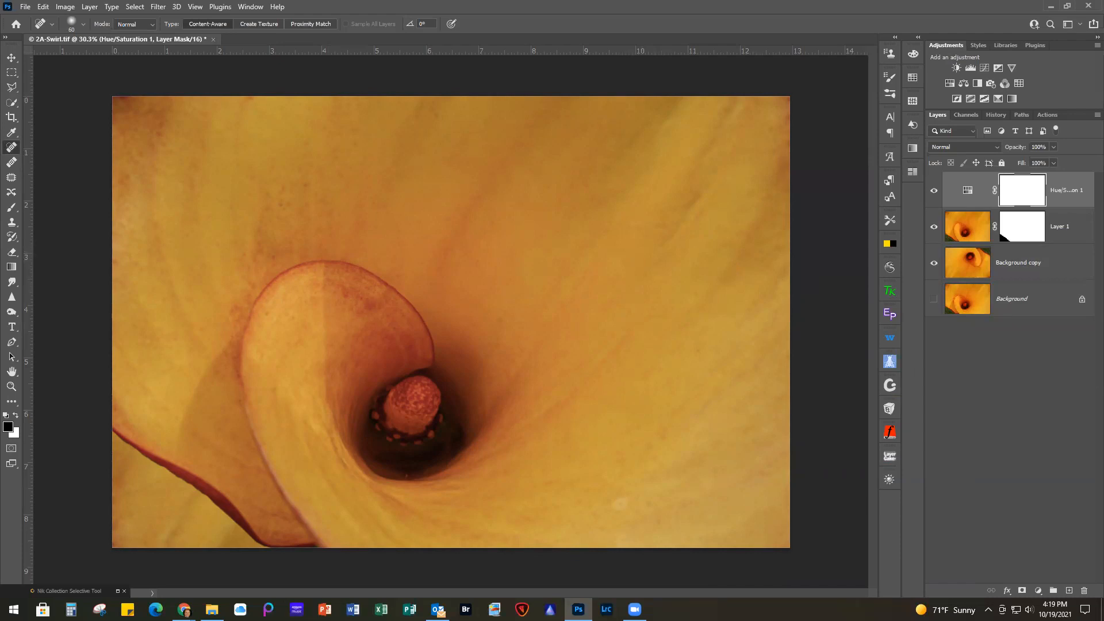
# Step: Place the 2B-Writing - Dark Tan texture as the top layer and stretch it horizontally to 86.40% so it covers the whole canvas
pyautogui.moveTo(757, 298); pyautogui.dragTo(625, 286)
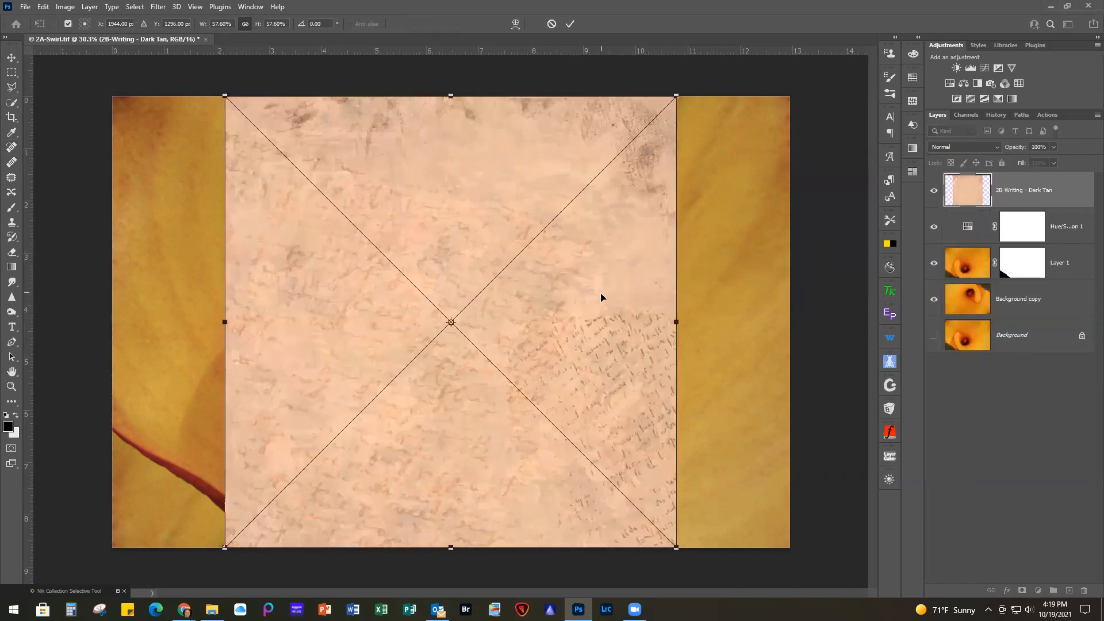
pyautogui.moveTo(578, 293); pyautogui.dragTo(508, 305)
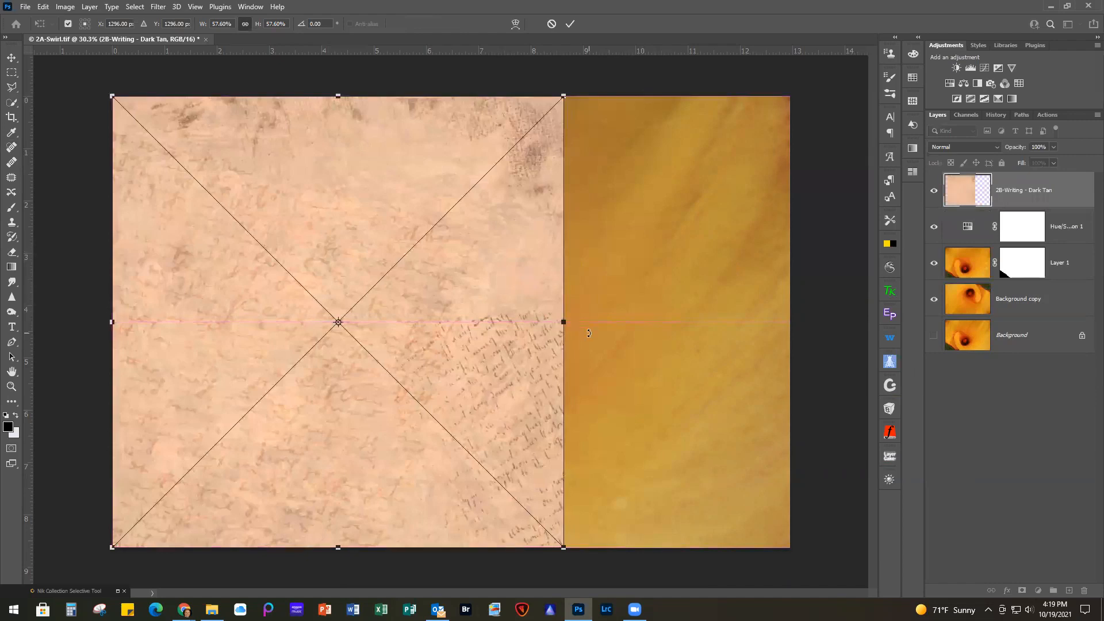
pyautogui.moveTo(562, 322); pyautogui.dragTo(790, 322)
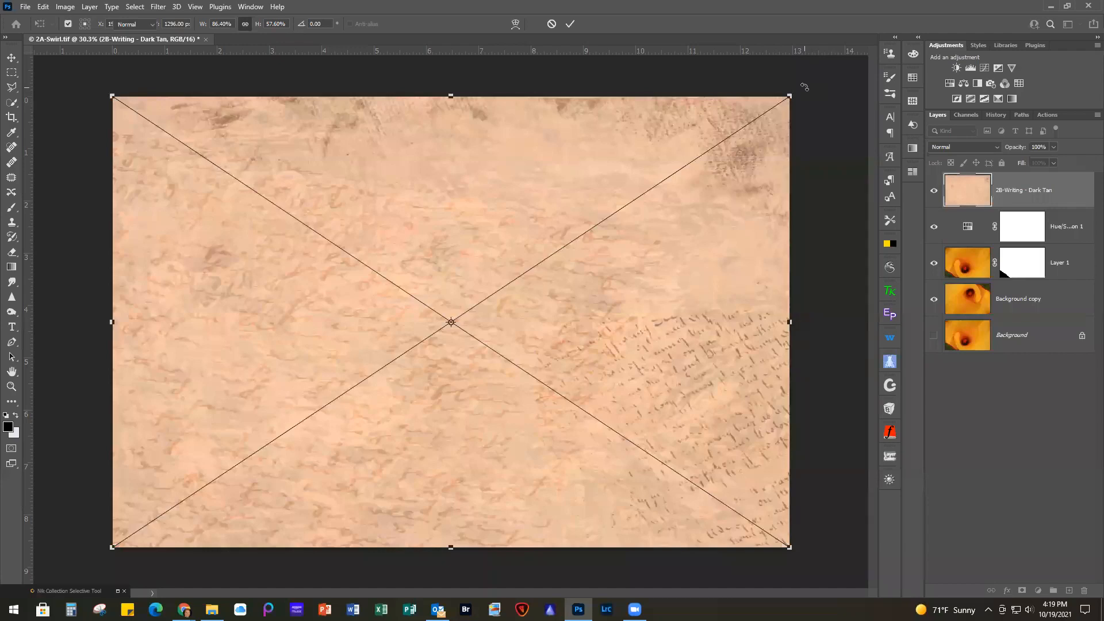
pyautogui.press('Return')
pyautogui.press('j')
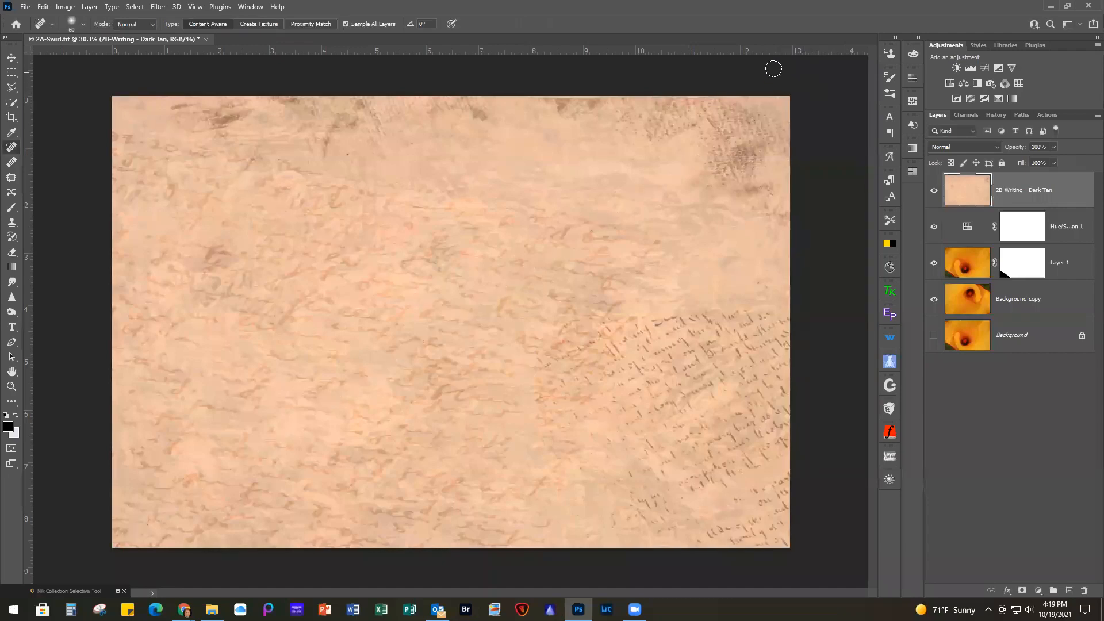
# Step: Set the Dark Tan texture layer to Multiply blending at 80% opacity
pyautogui.click(958, 145)
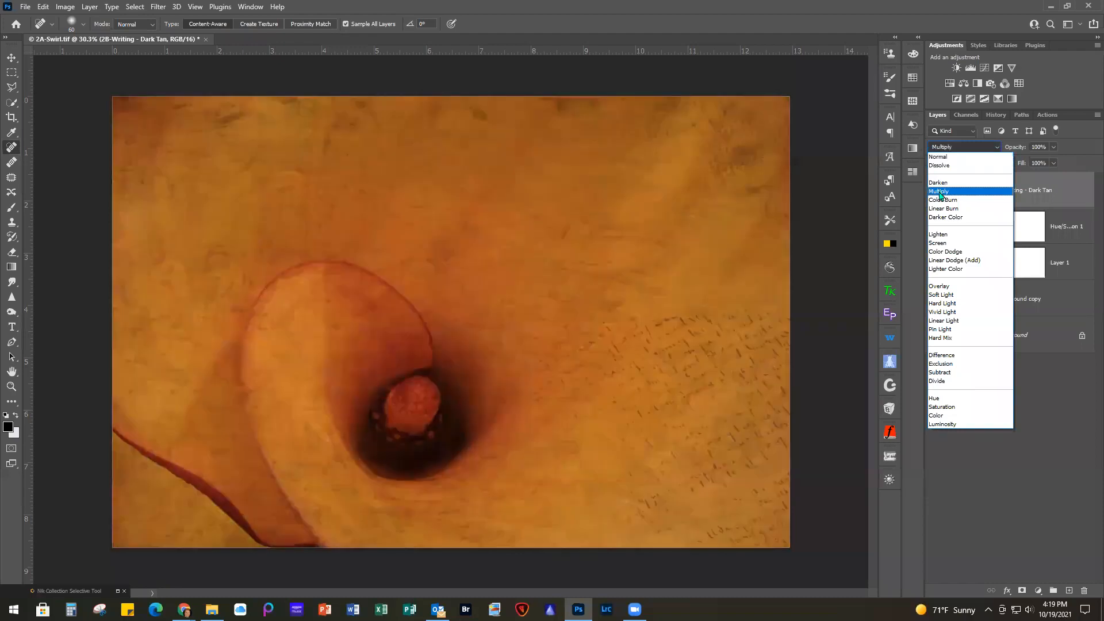
pyautogui.click(940, 193)
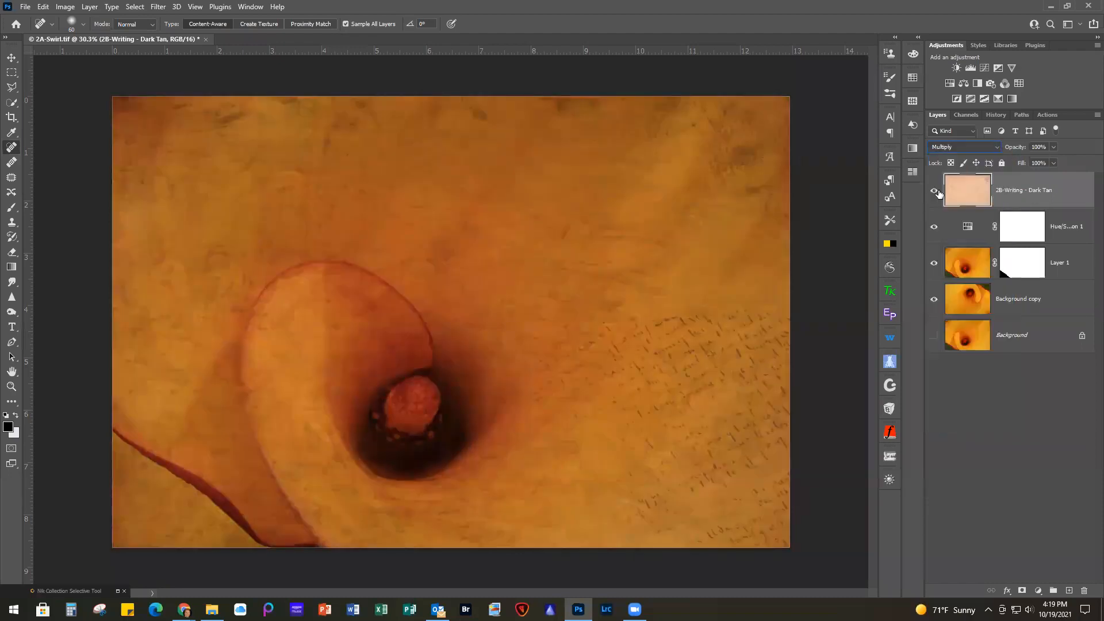
pyautogui.click(1052, 148)
pyautogui.moveTo(1051, 163); pyautogui.dragTo(1046, 164)
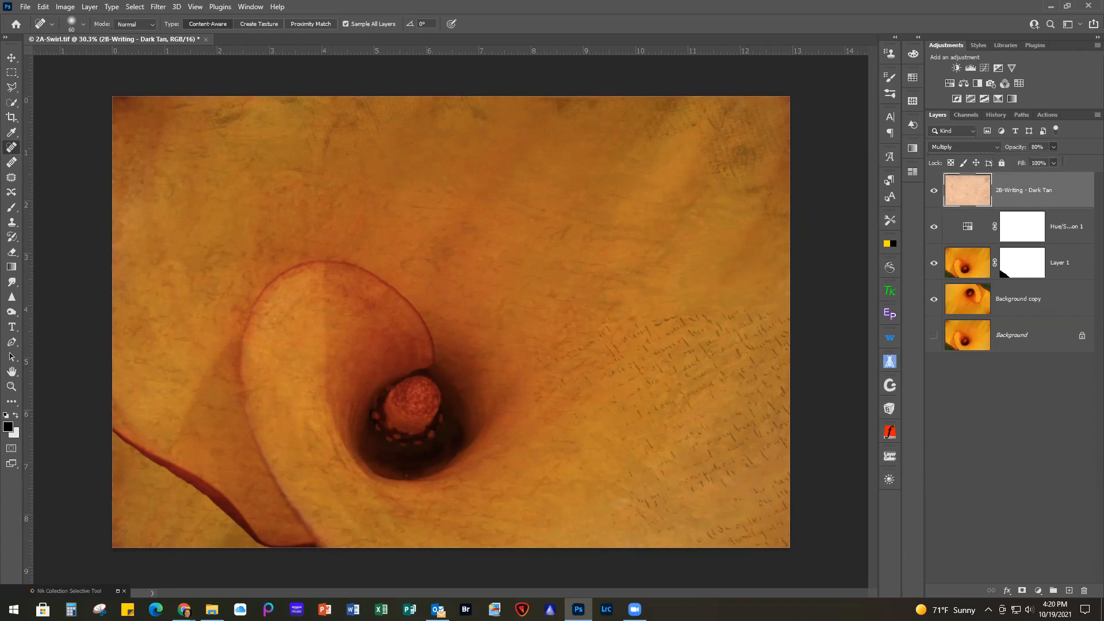
# Step: Place the 2C-Writing - Old Papers B&W texture as the top layer, rotated by -90°
pyautogui.moveTo(1103, 368); pyautogui.dragTo(461, 237)
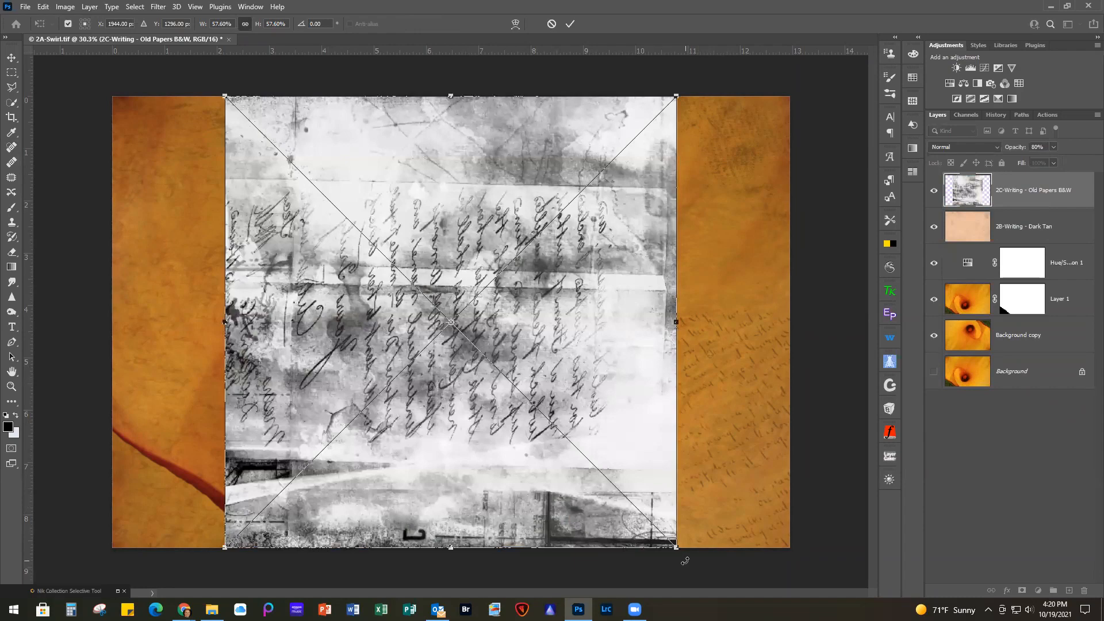
pyautogui.moveTo(687, 559); pyautogui.dragTo(698, 76)
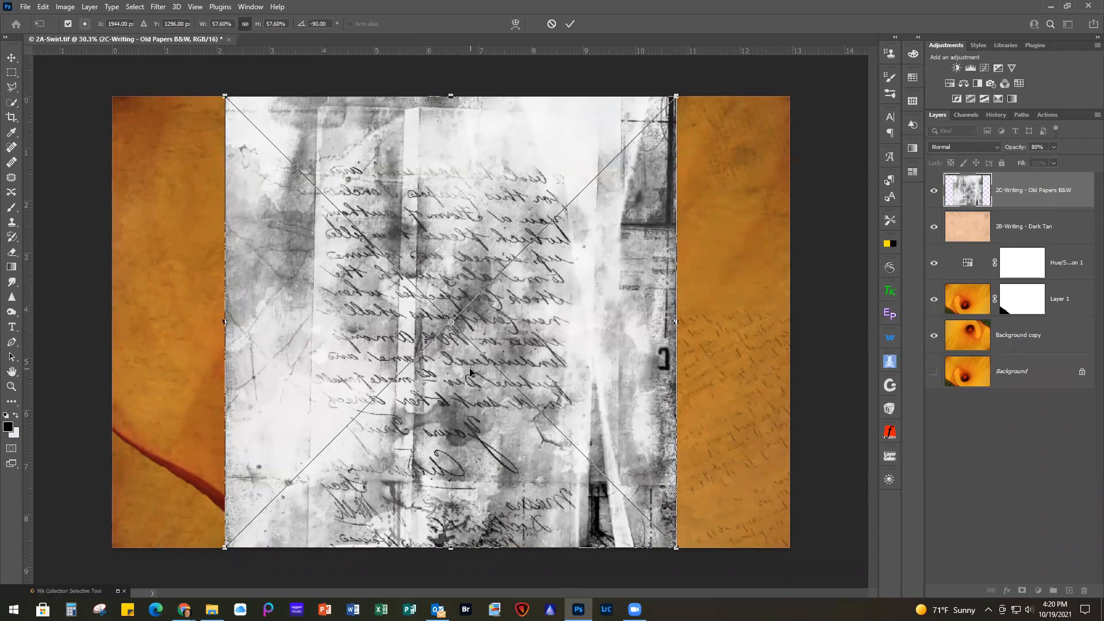
pyautogui.click(570, 26)
pyautogui.press('j')
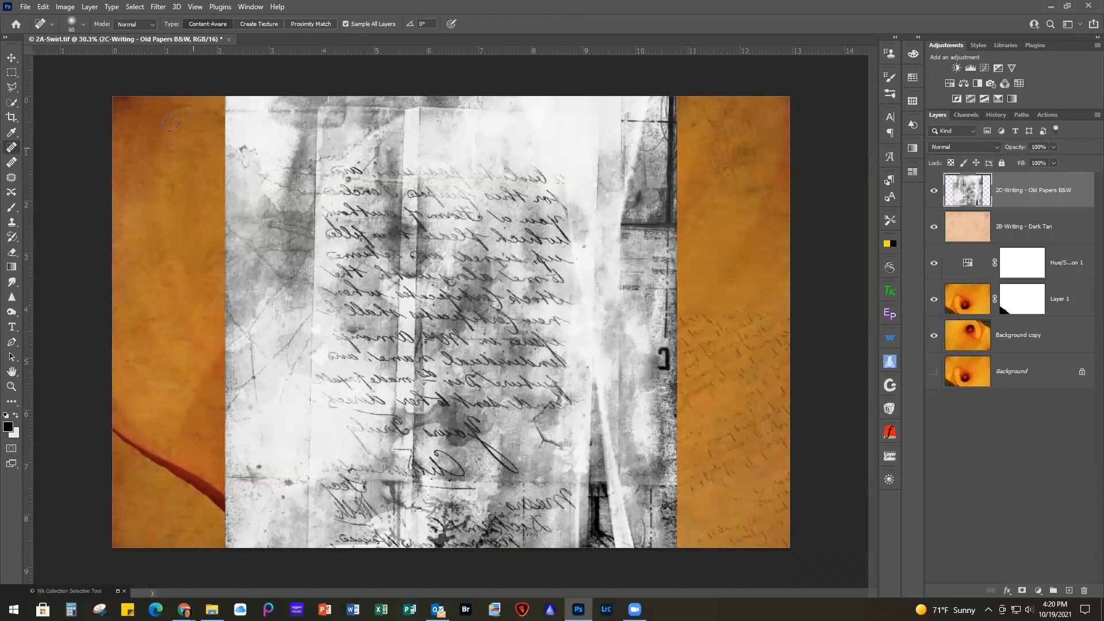
# Step: Flip the Old Papers B&W texture horizontally so the handwriting reads correctly
pyautogui.click(42, 7)
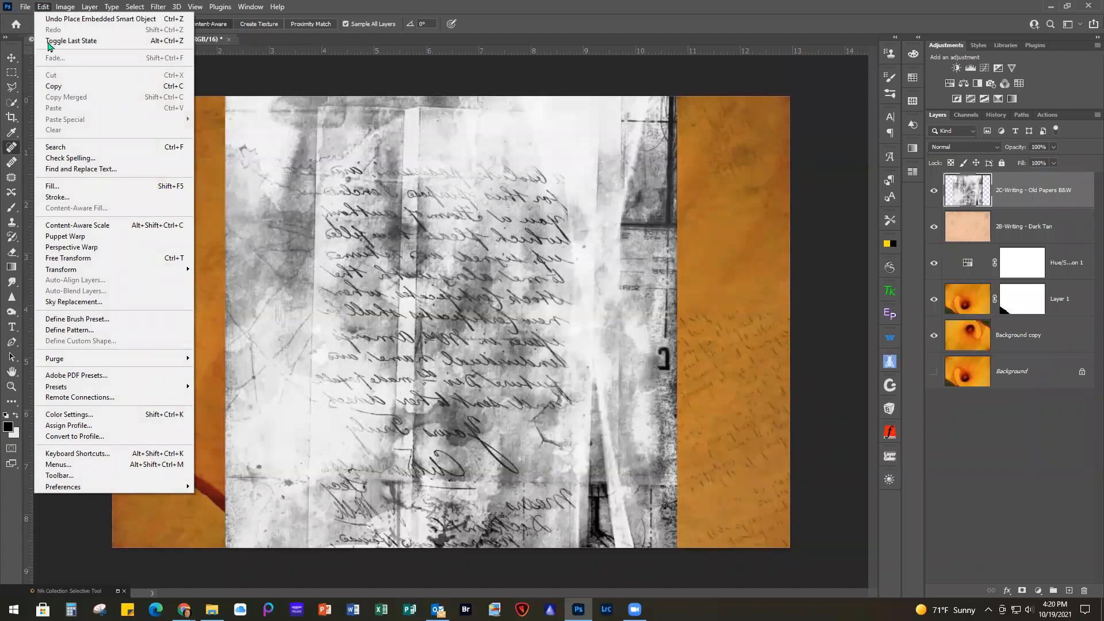
pyautogui.moveTo(96, 274)
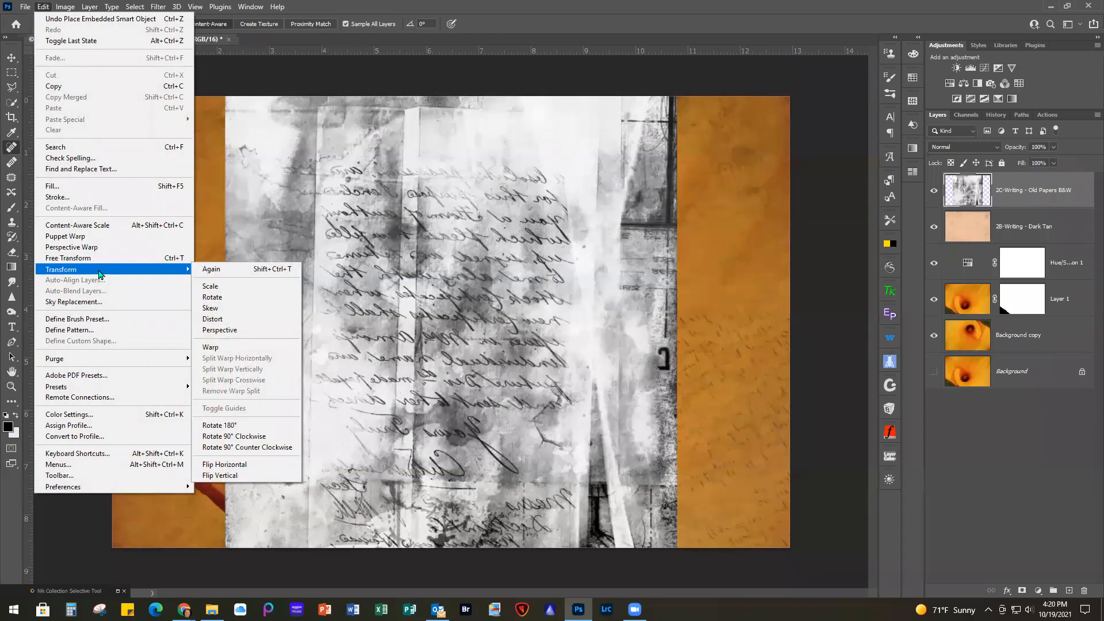
pyautogui.click(248, 469)
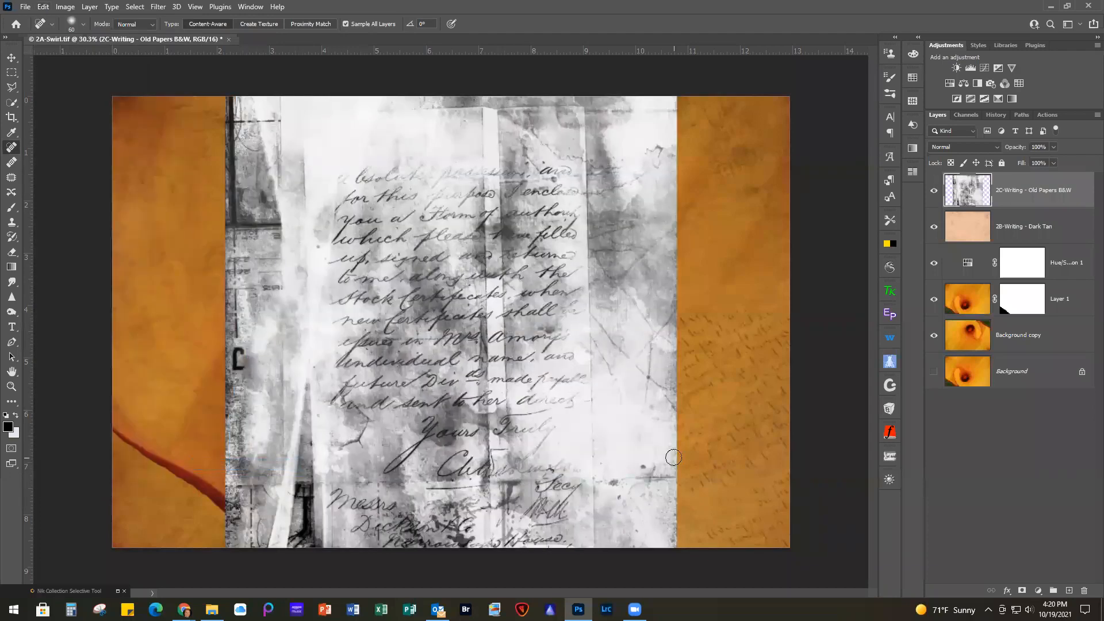
# Step: Align the Old Papers texture with the canvas's left edge and stretch its width to 150% to fill the canvas
pyautogui.scroll(-1, 574, 310)
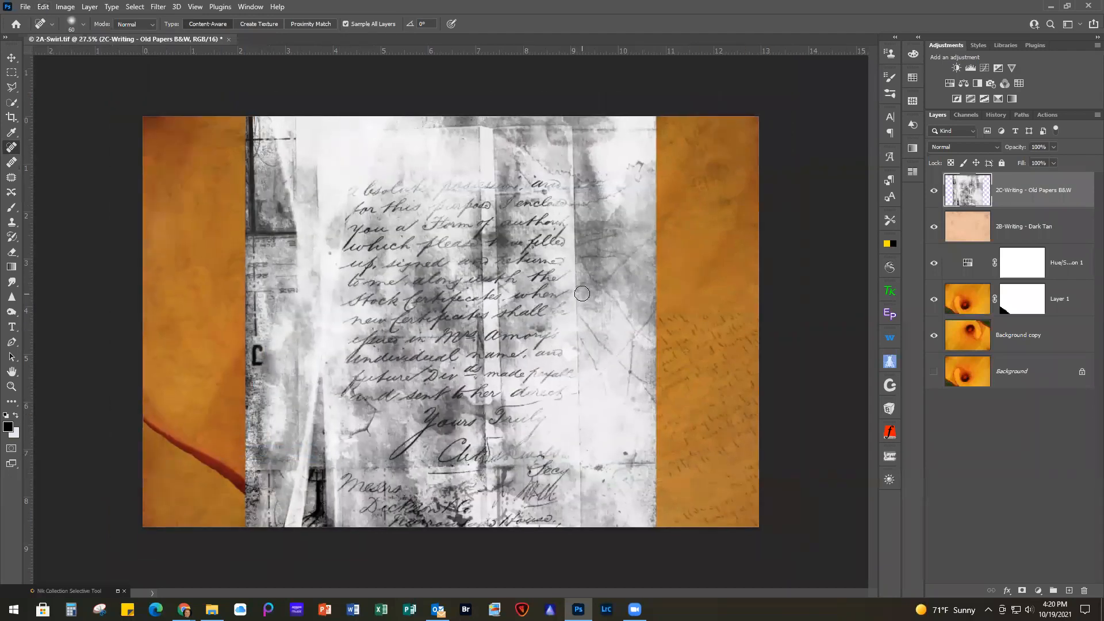
pyautogui.click(12, 57)
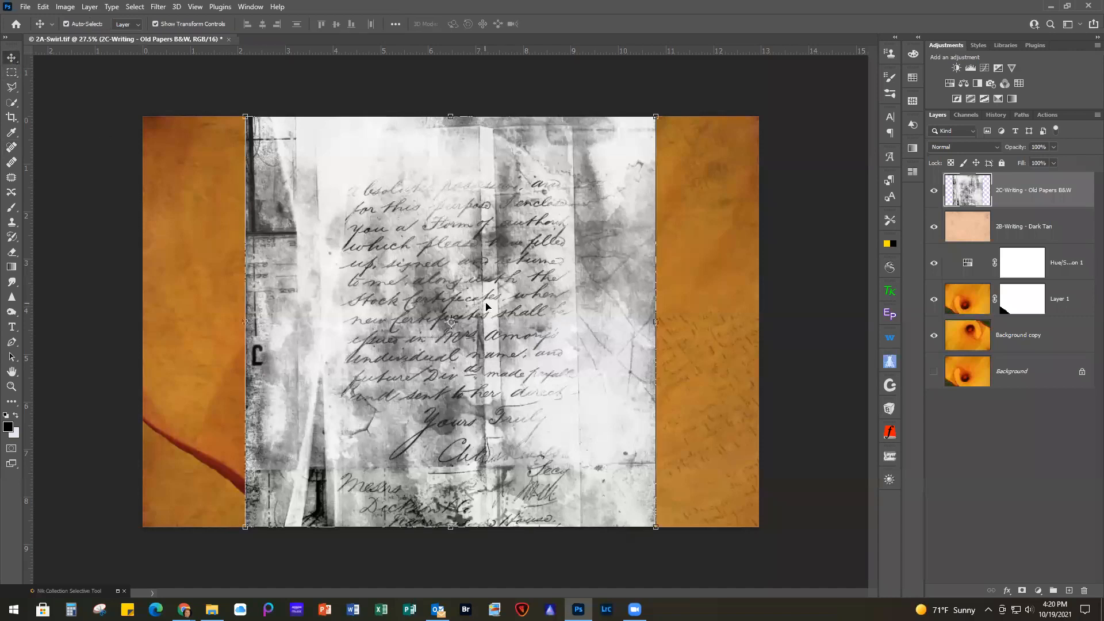
pyautogui.moveTo(544, 320); pyautogui.dragTo(441, 325)
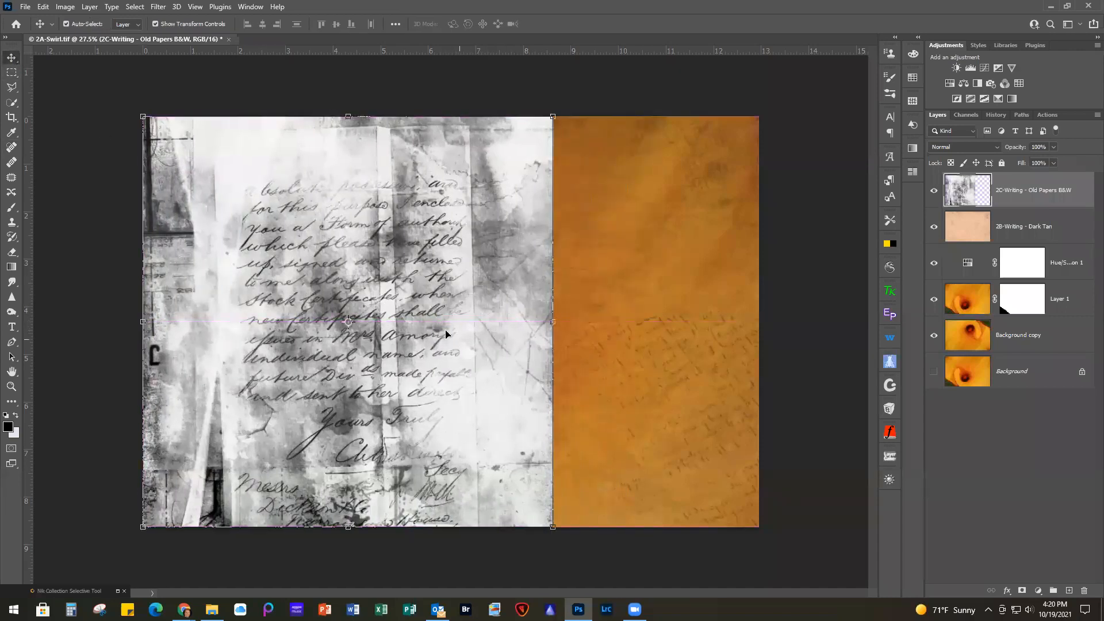
pyautogui.moveTo(554, 321); pyautogui.dragTo(760, 343)
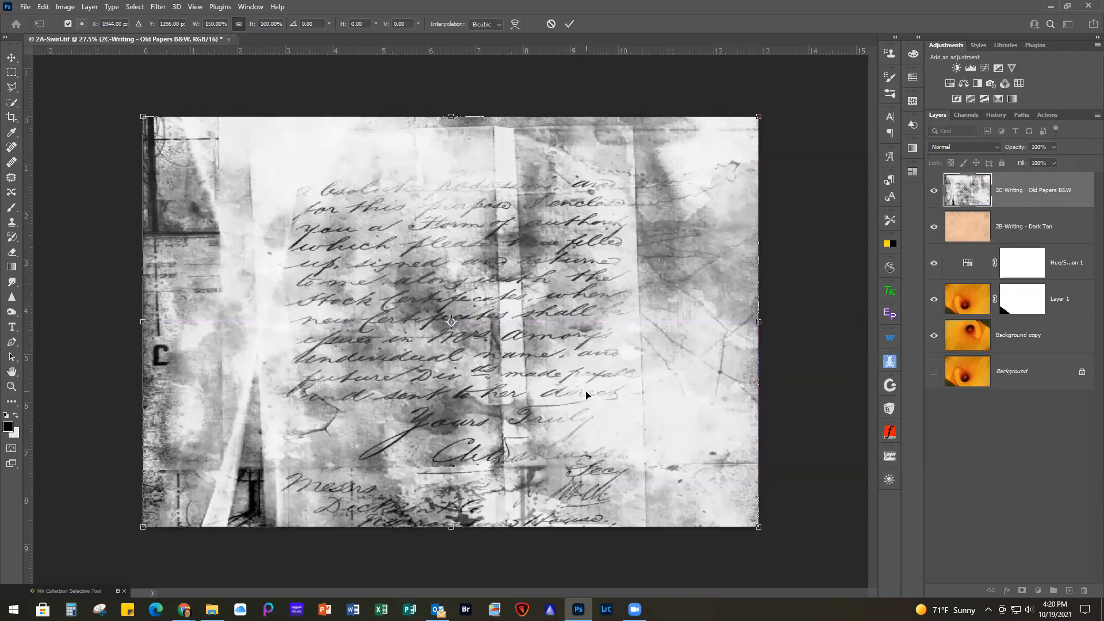
# Step: Enlarge the Old Papers texture beyond the canvas to about 165% width and 124% height, and reposition it centred horizontally
pyautogui.scroll(-3, 586, 395)
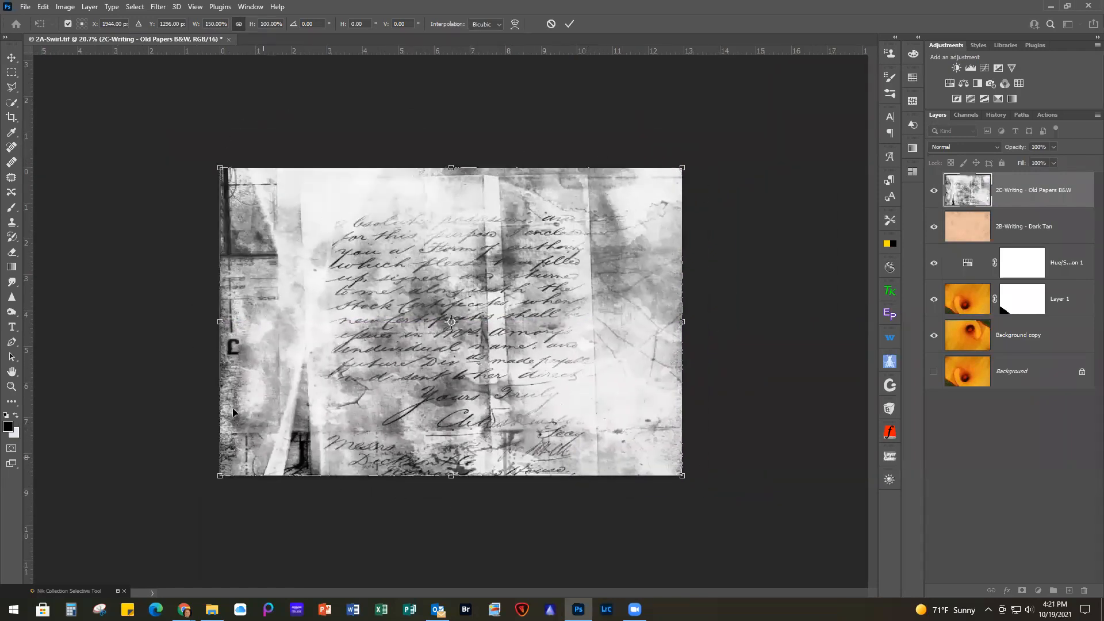
pyautogui.moveTo(451, 168); pyautogui.dragTo(449, 120)
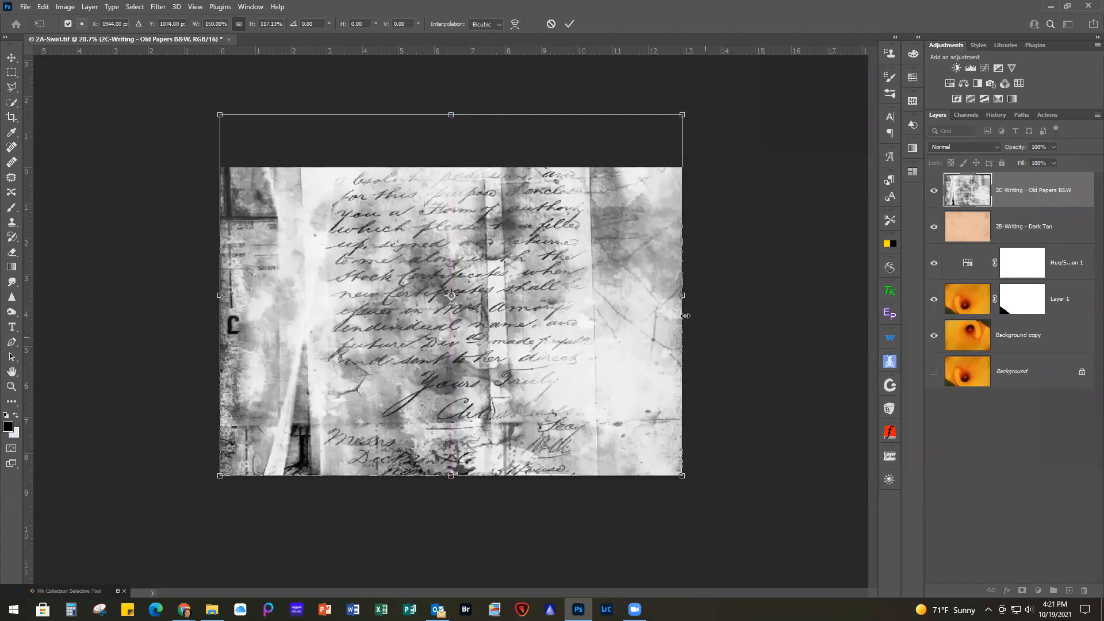
pyautogui.moveTo(682, 296); pyautogui.dragTo(722, 299)
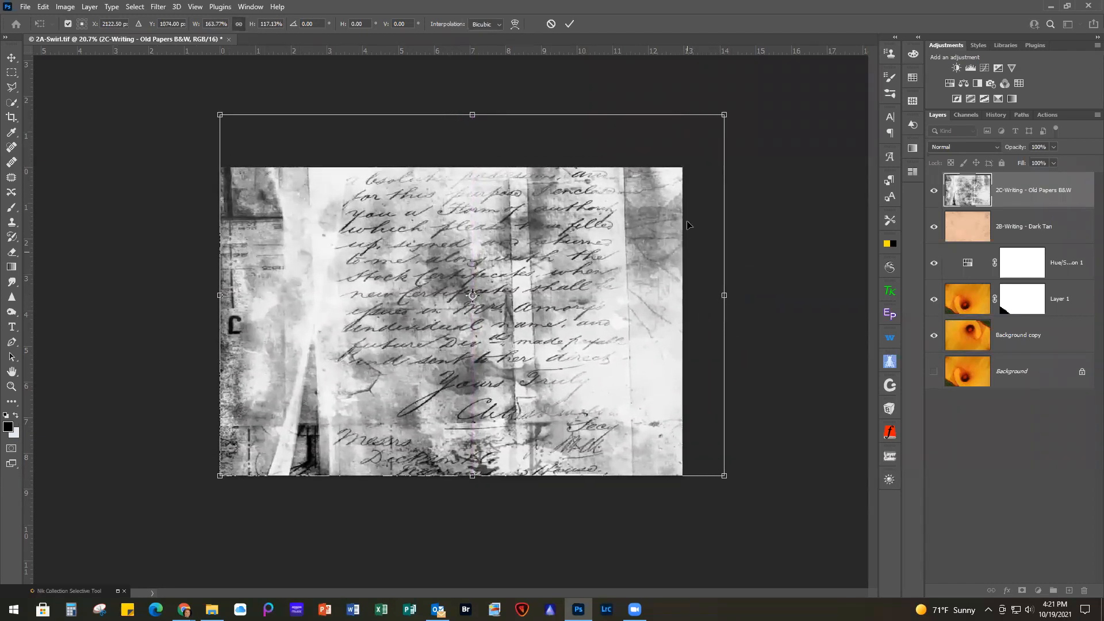
pyautogui.moveTo(726, 116); pyautogui.dragTo(730, 94)
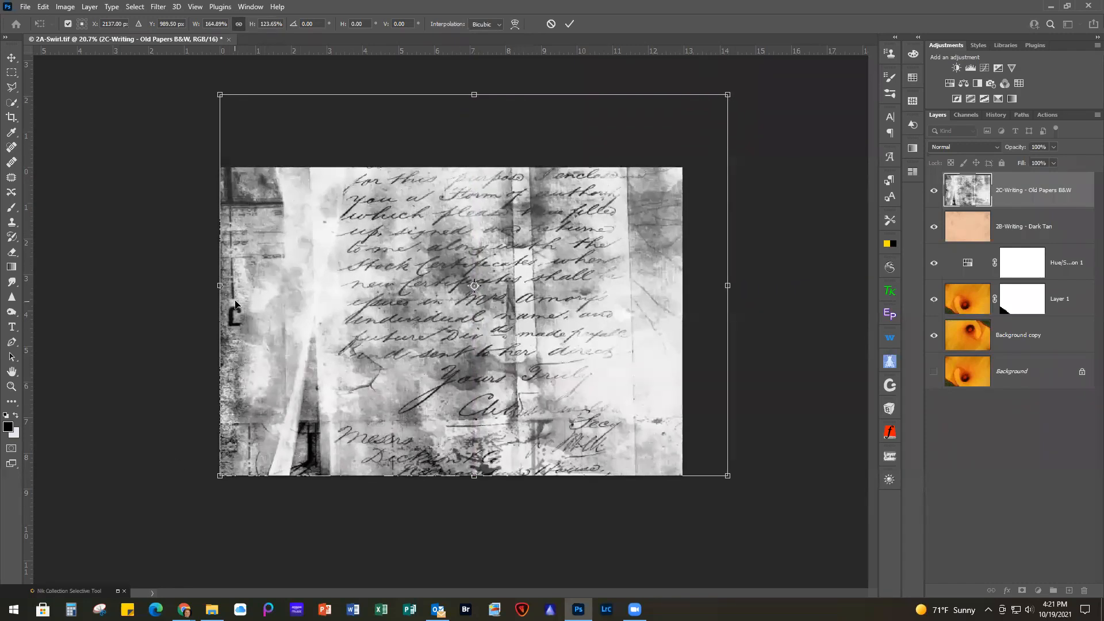
pyautogui.moveTo(279, 296); pyautogui.dragTo(256, 296)
pyautogui.moveTo(425, 297); pyautogui.dragTo(429, 315)
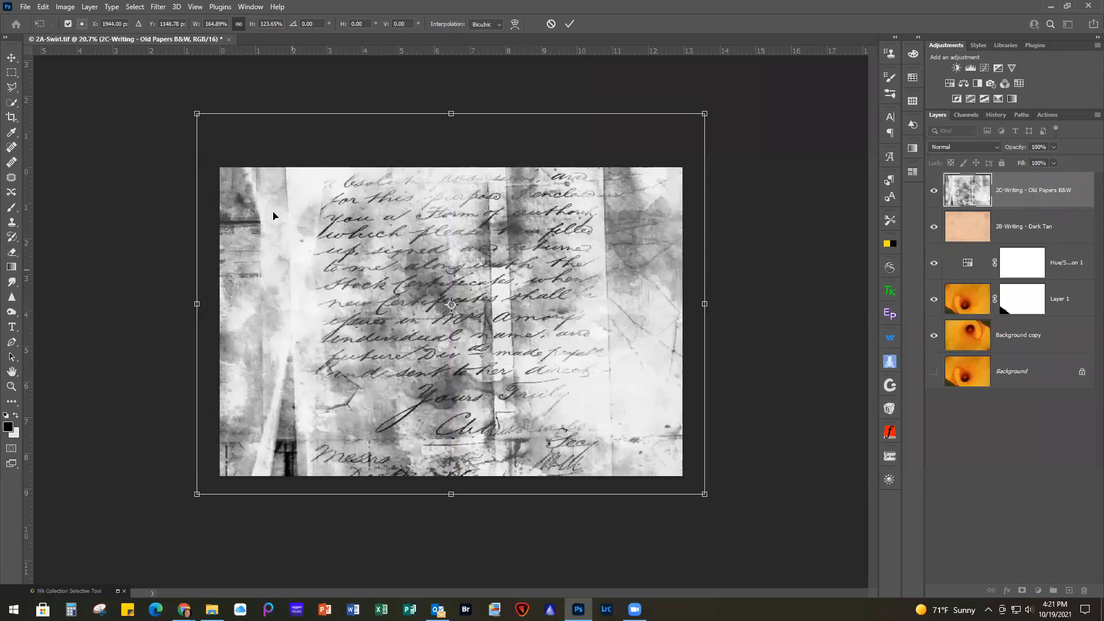
pyautogui.click(570, 25)
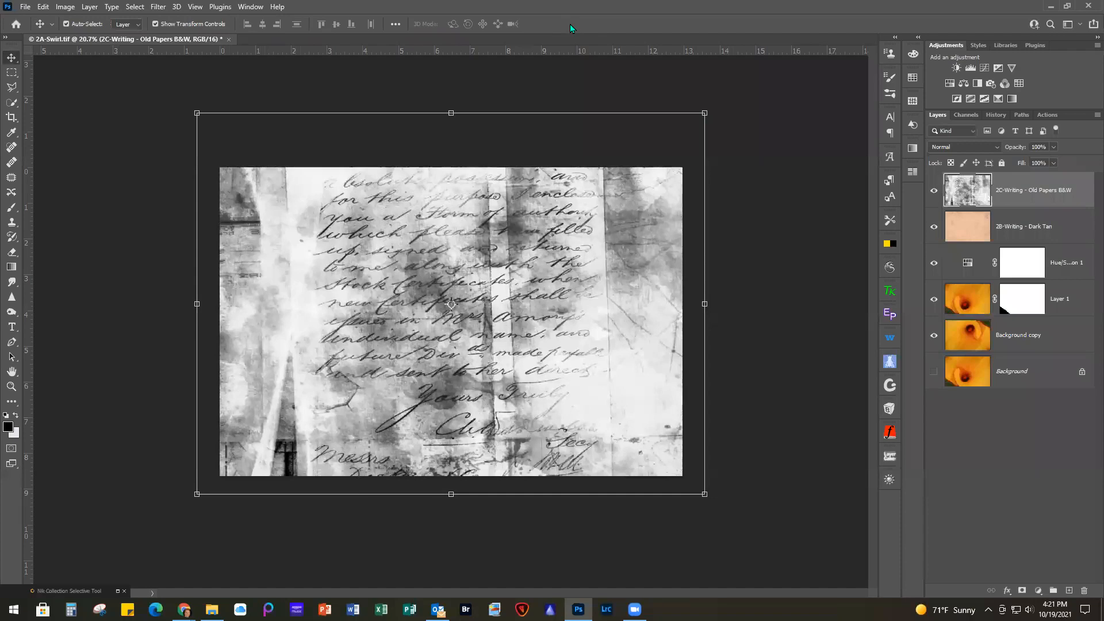
# Step: Set the Old Papers B&W layer to Multiply blending at 40% opacity
pyautogui.click(954, 148)
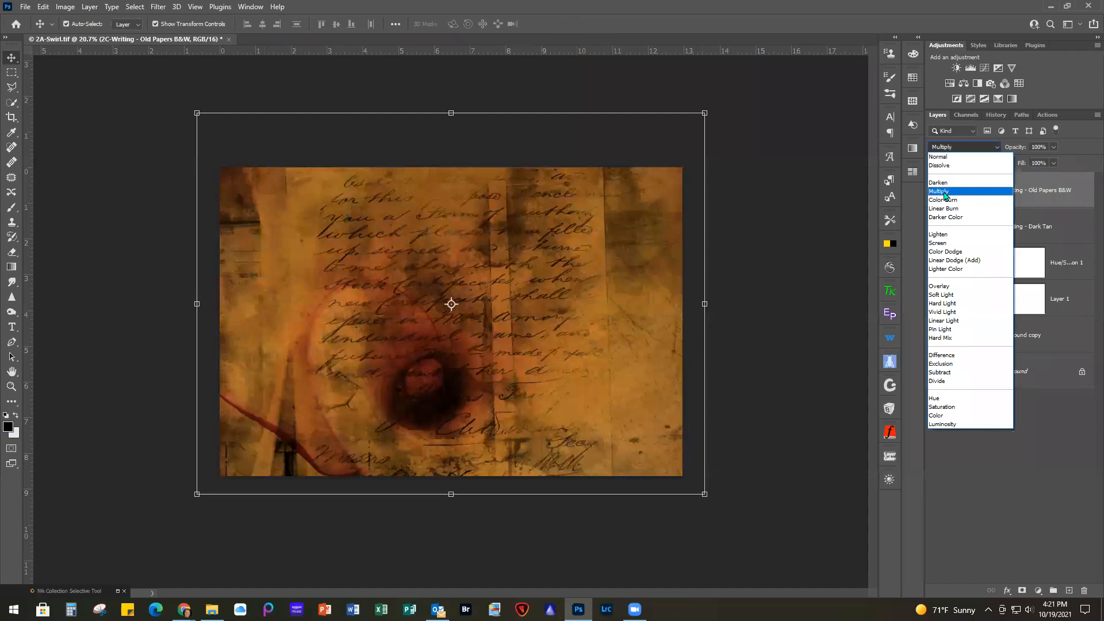
pyautogui.click(944, 194)
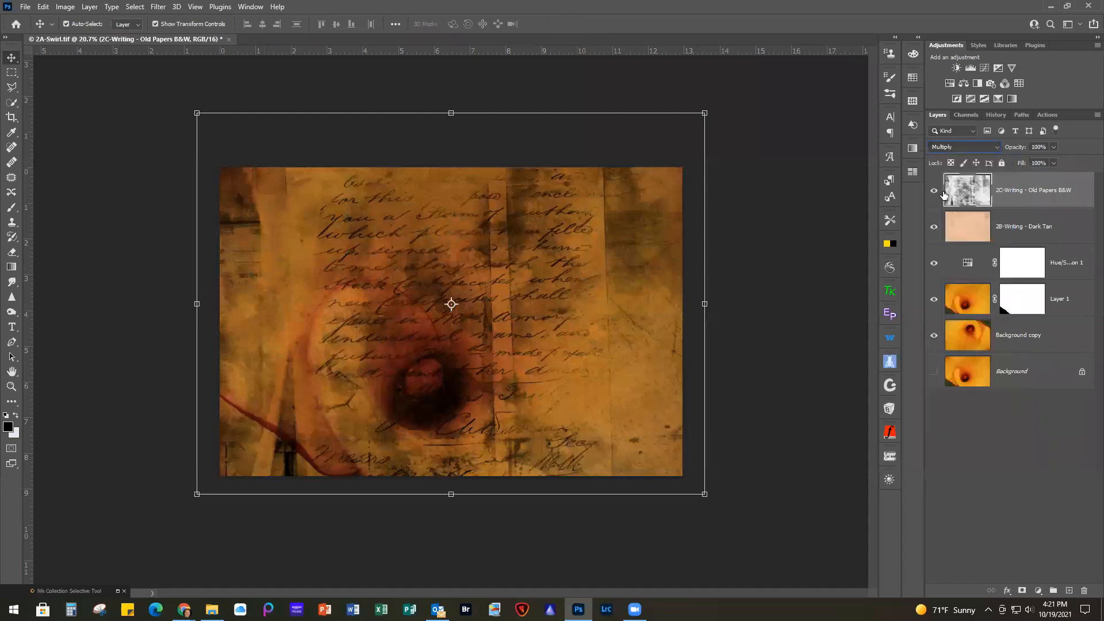
pyautogui.click(1053, 147)
pyautogui.moveTo(1045, 160); pyautogui.dragTo(1023, 162)
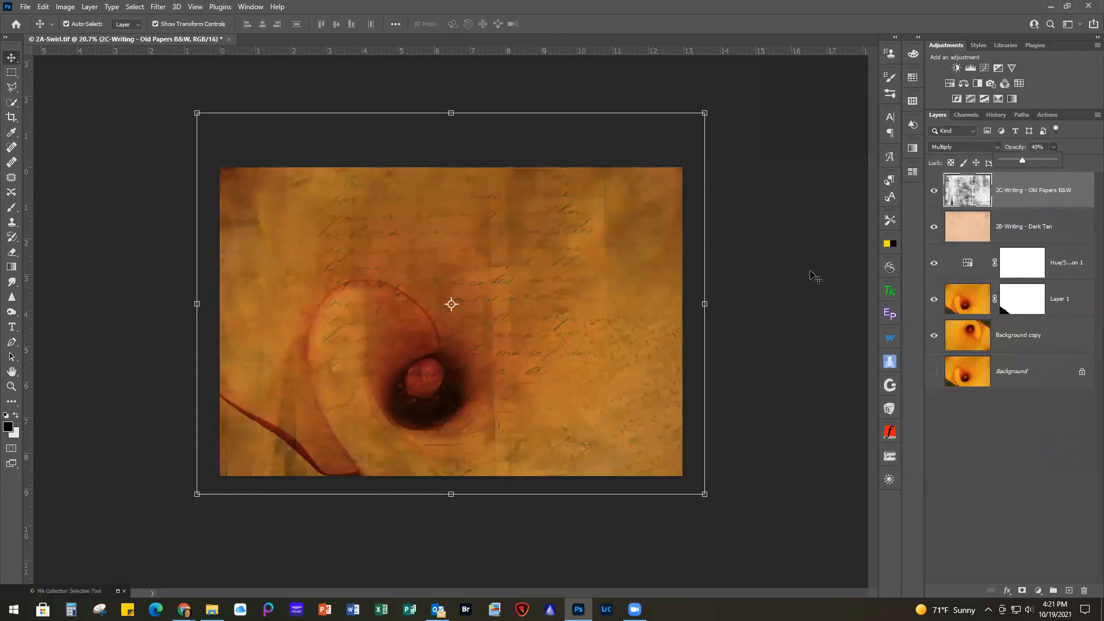
# Step: Add a layer mask to the 2B-Writing - Dark Tan layer and set the Brush tool to 50% opacity
pyautogui.hotkey('ctrl', '+')
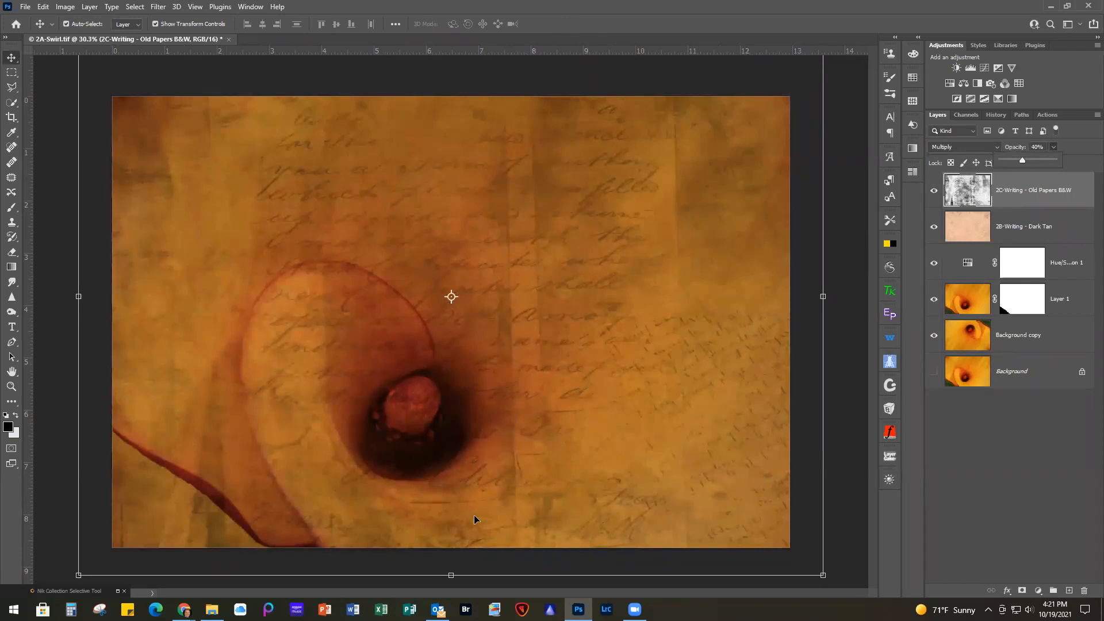
pyautogui.click(1035, 233)
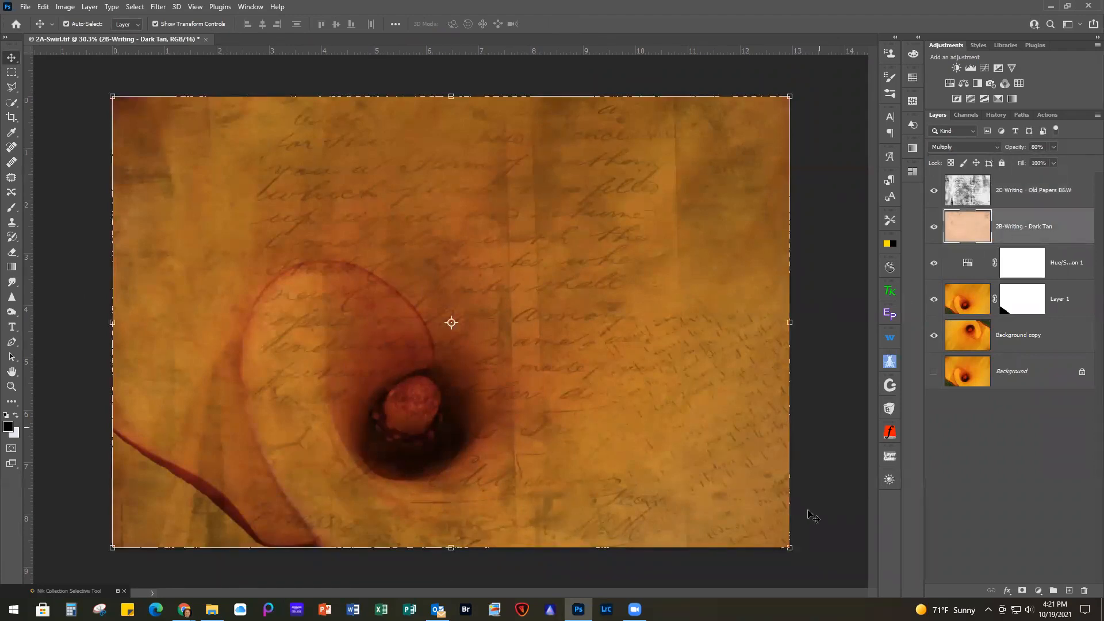
pyautogui.click(1023, 591)
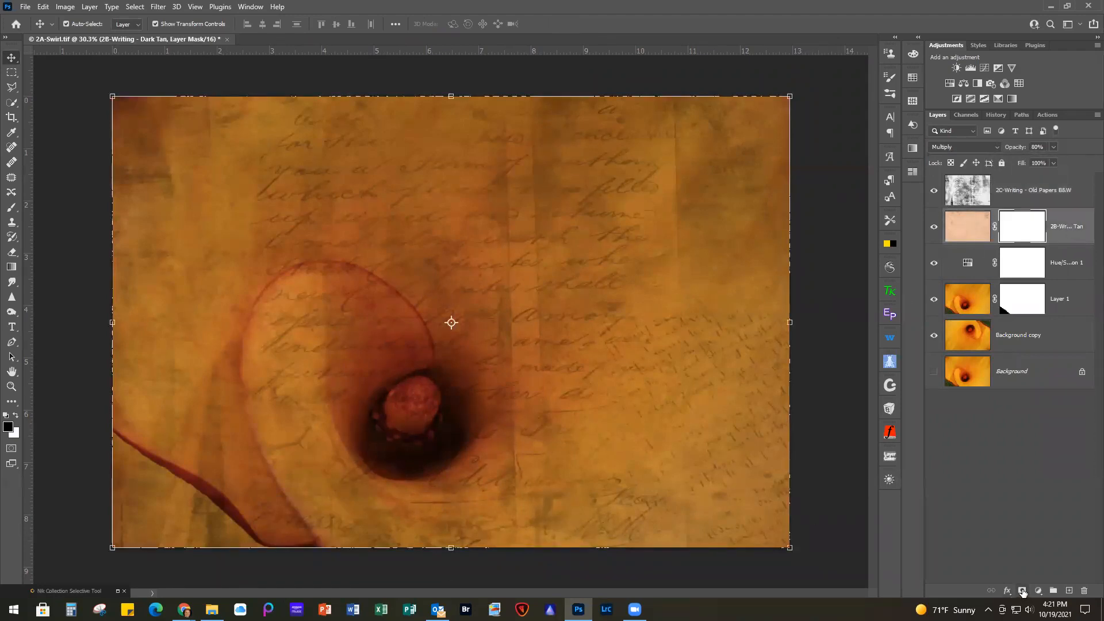
pyautogui.click(12, 208)
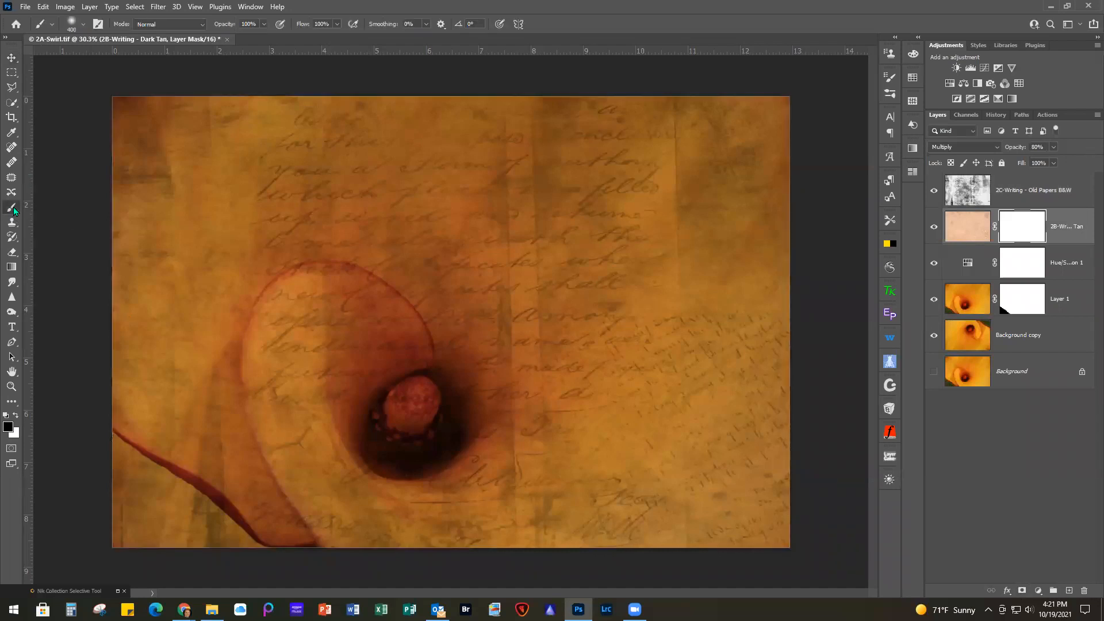
pyautogui.click(264, 24)
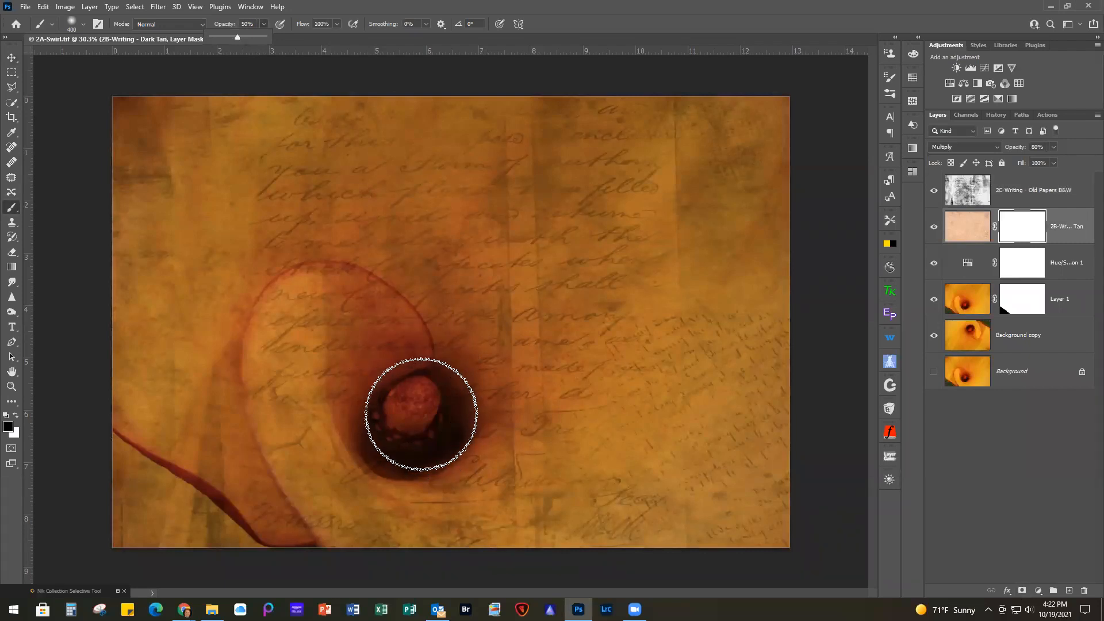
# Step: Paint black over the flower's dark centre on the Dark Tan mask, temporarily hiding the Old Papers B&W layer
pyautogui.click(418, 414)
pyautogui.click(418, 414)
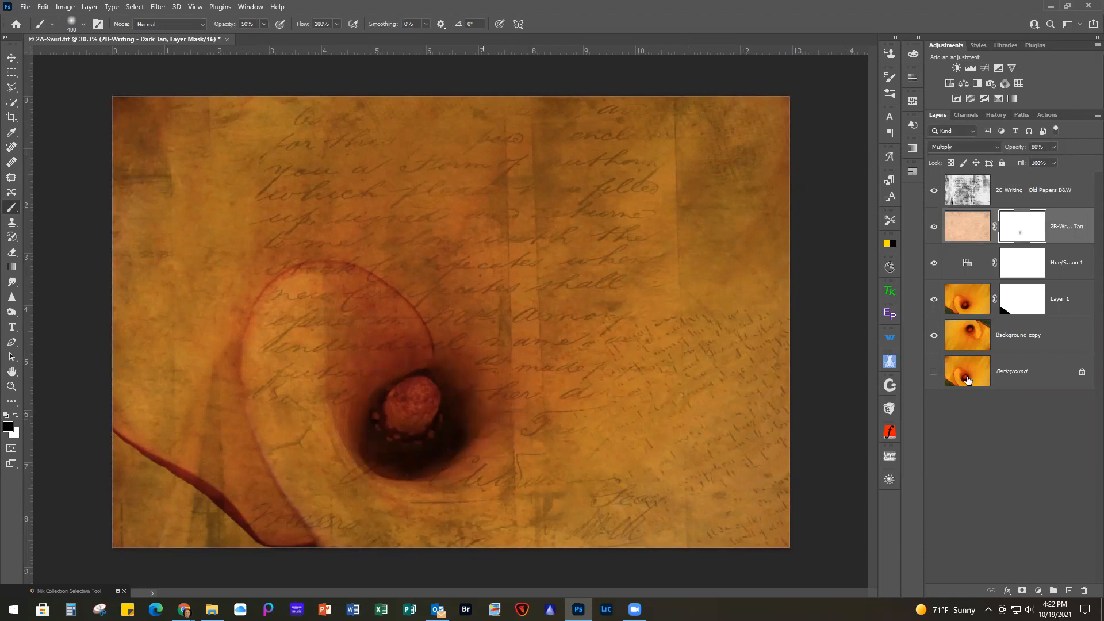
pyautogui.click(933, 192)
pyautogui.moveTo(400, 401)
pyautogui.mouseDown()
pyautogui.moveTo(407, 434)
pyautogui.moveTo(387, 420)
pyautogui.moveTo(426, 430)
pyautogui.moveTo(430, 410)
pyautogui.moveTo(383, 419)
pyautogui.moveTo(434, 437)
pyautogui.moveTo(411, 423)
pyautogui.moveTo(441, 405)
pyautogui.moveTo(362, 341)
pyautogui.moveTo(394, 378)
pyautogui.moveTo(368, 338)
pyautogui.moveTo(377, 429)
pyautogui.moveTo(355, 414)
pyautogui.moveTo(395, 472)
pyautogui.moveTo(342, 454)
pyautogui.moveTo(366, 470)
pyautogui.moveTo(498, 434)
pyautogui.moveTo(443, 466)
pyautogui.moveTo(469, 467)
pyautogui.moveTo(506, 387)
pyautogui.moveTo(443, 455)
pyautogui.moveTo(475, 354)
pyautogui.moveTo(443, 386)
pyautogui.moveTo(437, 312)
pyautogui.moveTo(383, 428)
pyautogui.moveTo(348, 384)
pyautogui.moveTo(380, 346)
pyautogui.moveTo(398, 459)
pyautogui.moveTo(420, 395)
pyautogui.mouseUp()
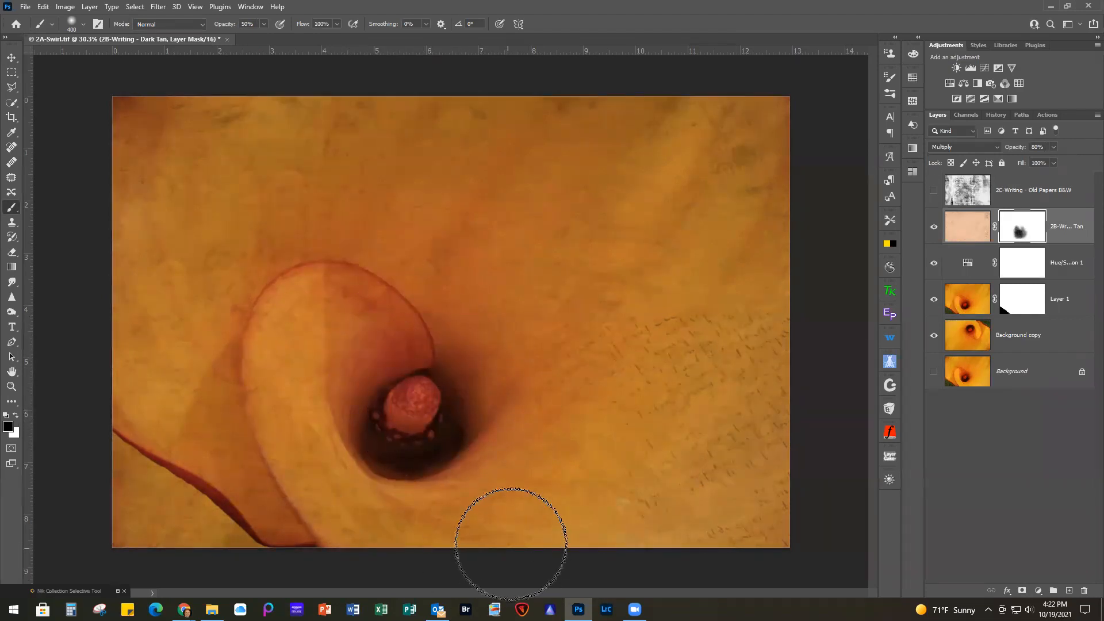
pyautogui.click(933, 192)
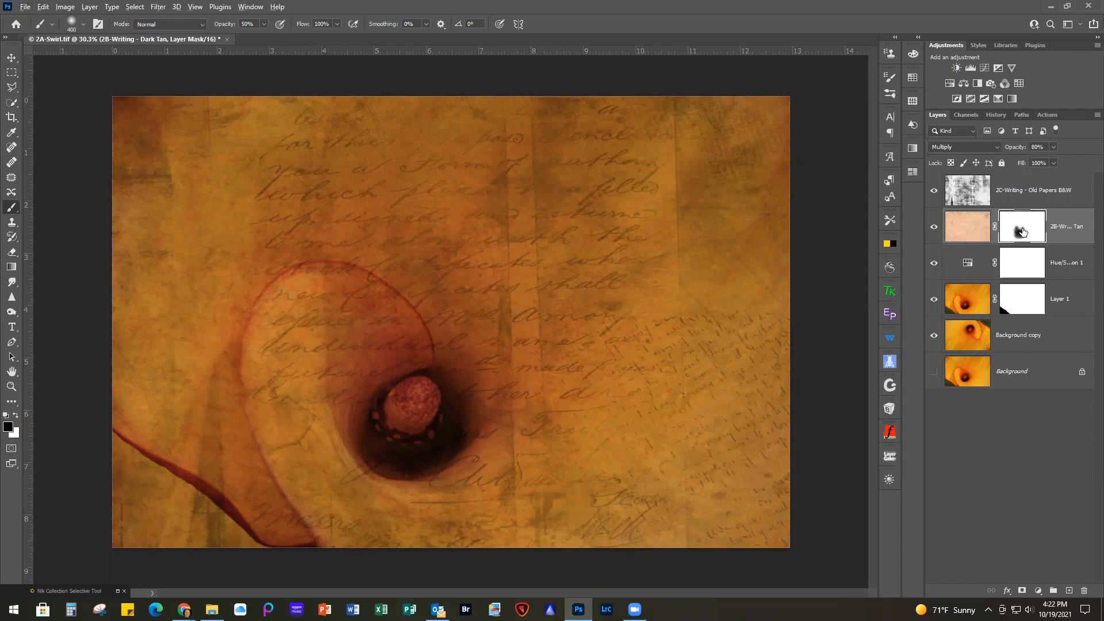
# Step: Copy the Dark Tan mask to the Old Papers B&W layer and paint white on both masks to restore texture around the flower's centre
pyautogui.moveTo(1035, 234); pyautogui.dragTo(1031, 196)
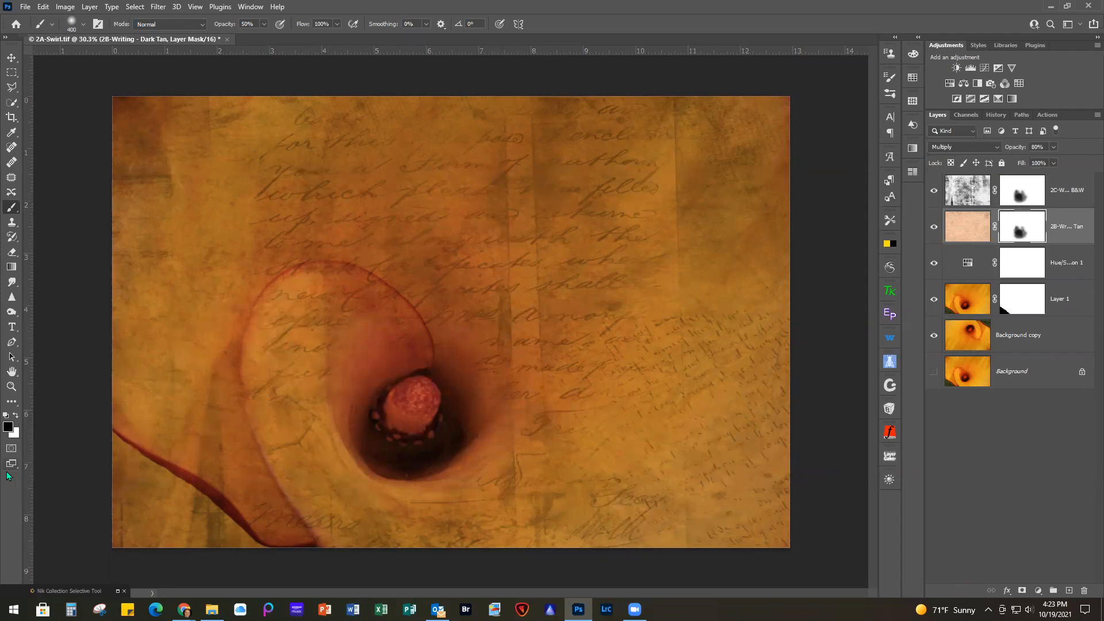
pyautogui.click(16, 415)
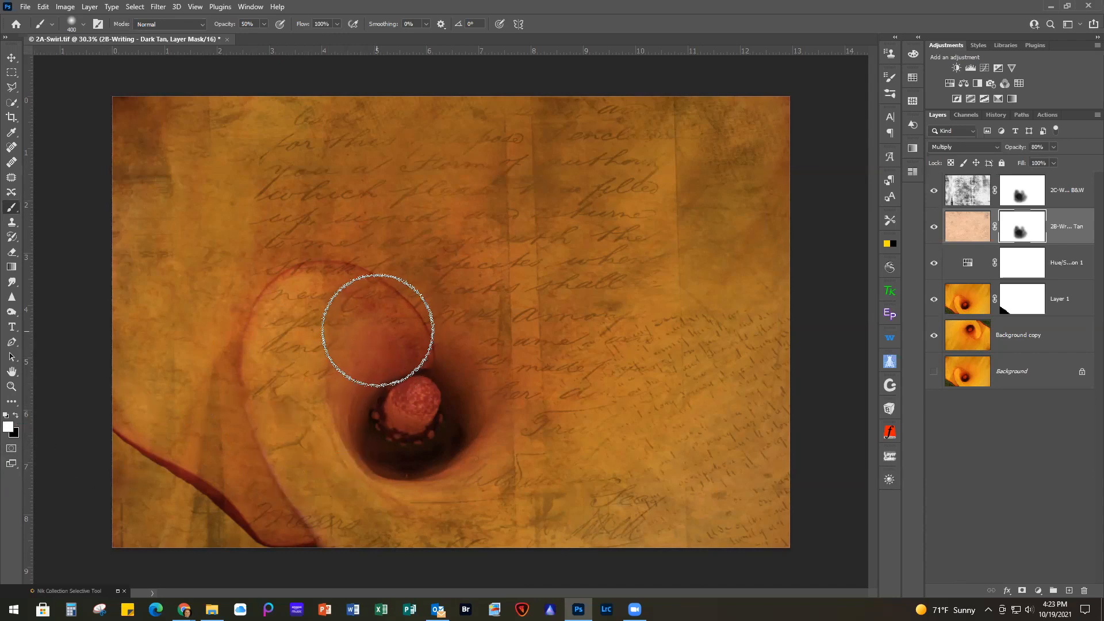
pyautogui.moveTo(378, 336)
pyautogui.mouseDown()
pyautogui.moveTo(343, 364)
pyautogui.moveTo(399, 337)
pyautogui.moveTo(344, 379)
pyautogui.moveTo(370, 340)
pyautogui.mouseUp()
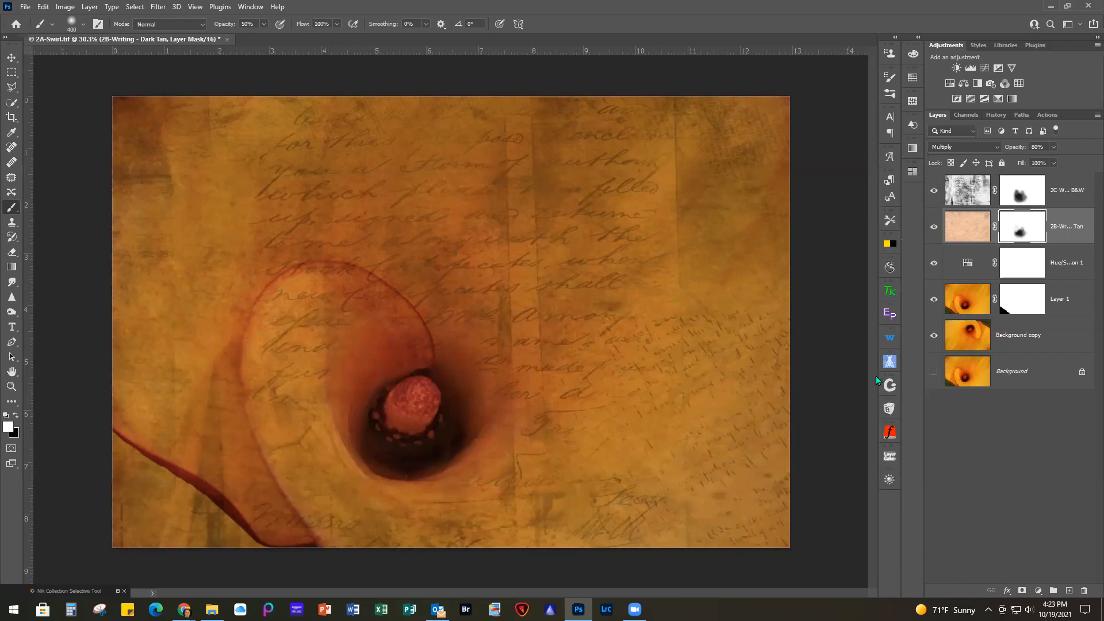
pyautogui.click(1024, 193)
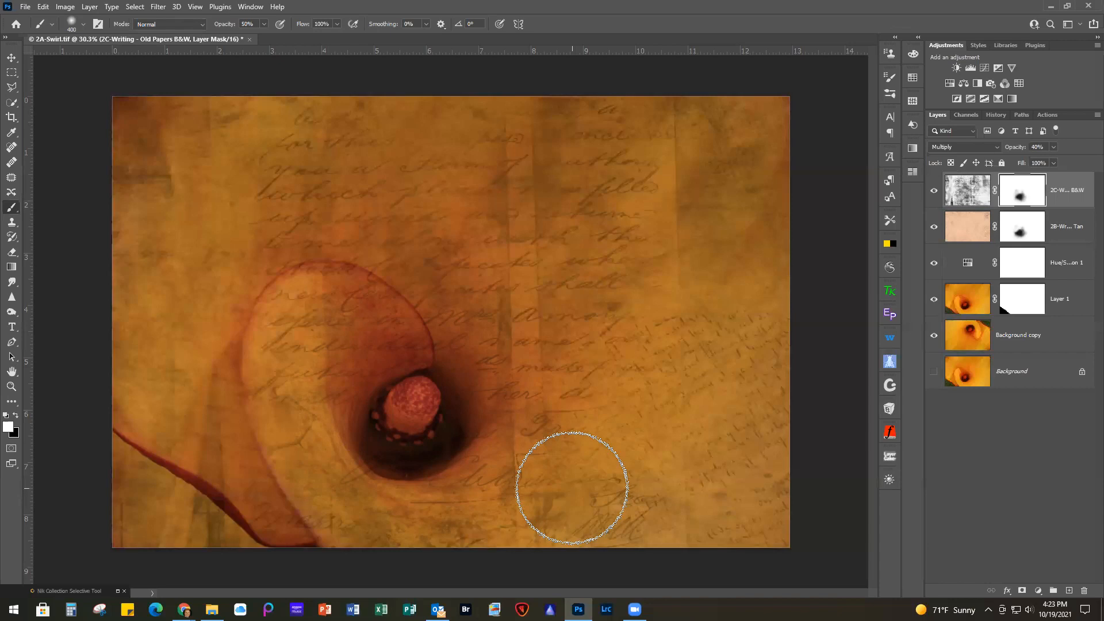
# Step: Close the 2A-Swirl.tif image without saving its changes
pyautogui.click(25, 6)
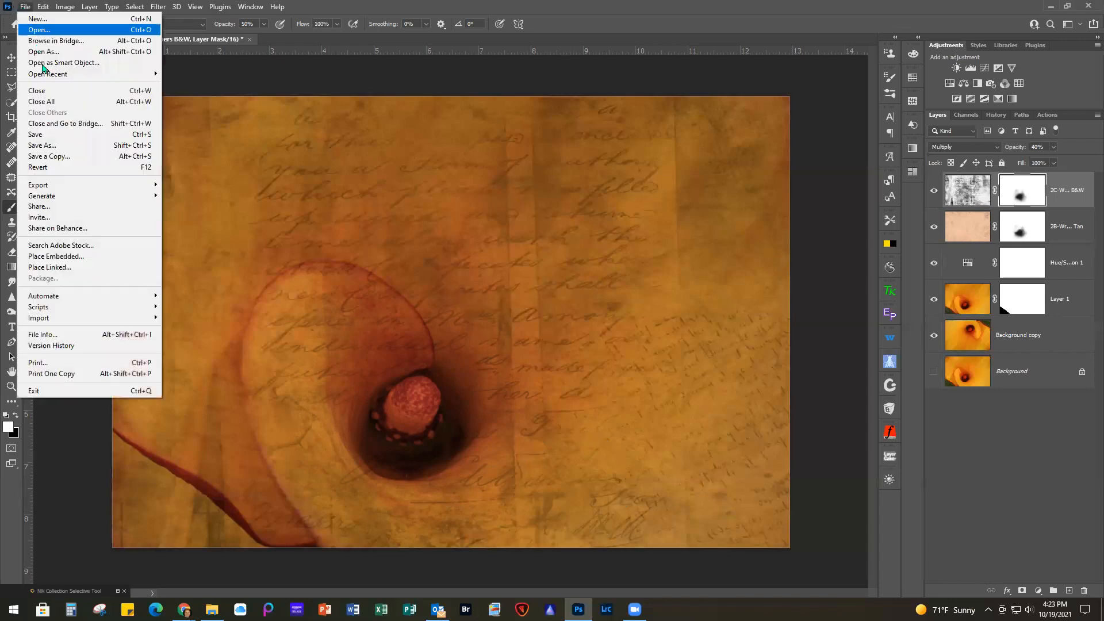
pyautogui.click(50, 92)
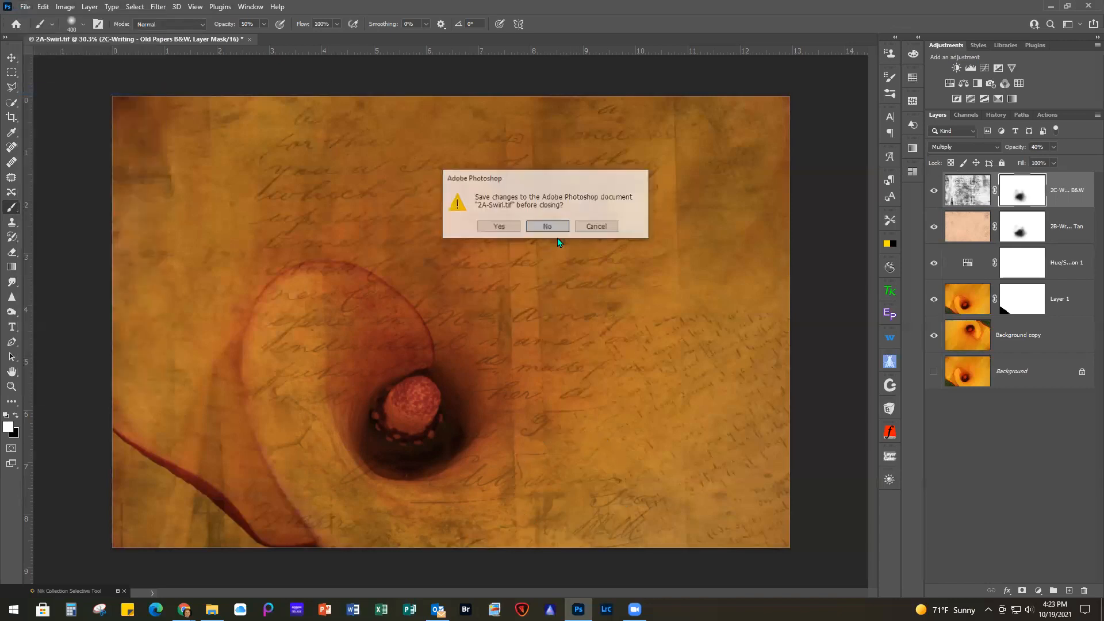
pyautogui.click(547, 226)
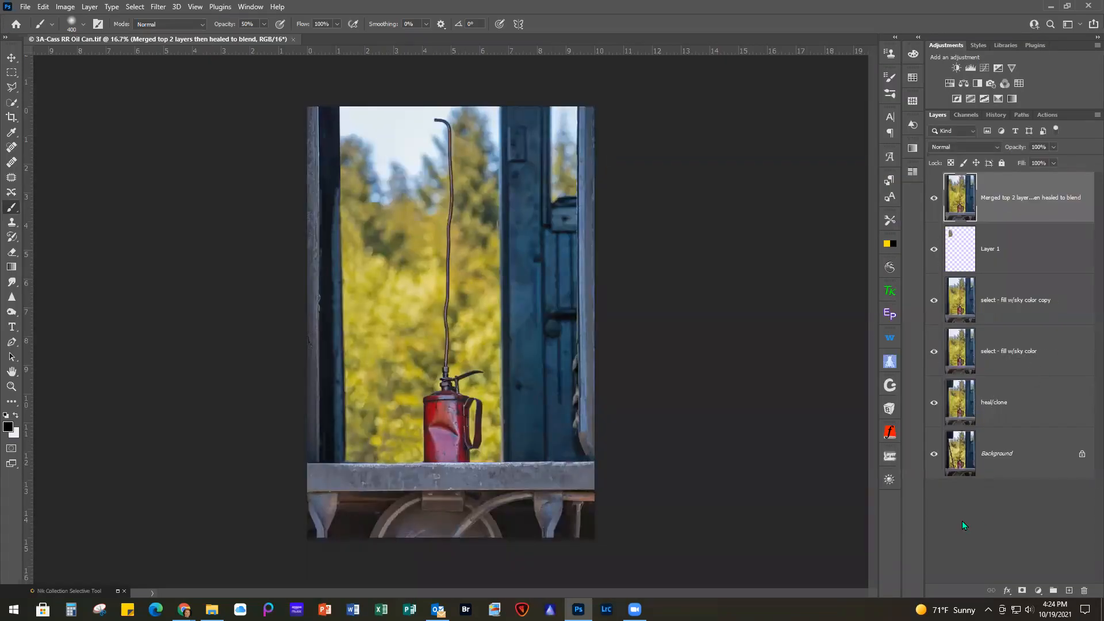
# Step: Isolate the oil can photo's Background layer and reveal the retouching layers above it one by one, toggling Layer 1 on and off
pyautogui.keyDown('alt'); pyautogui.click(936, 454); pyautogui.keyUp('alt')
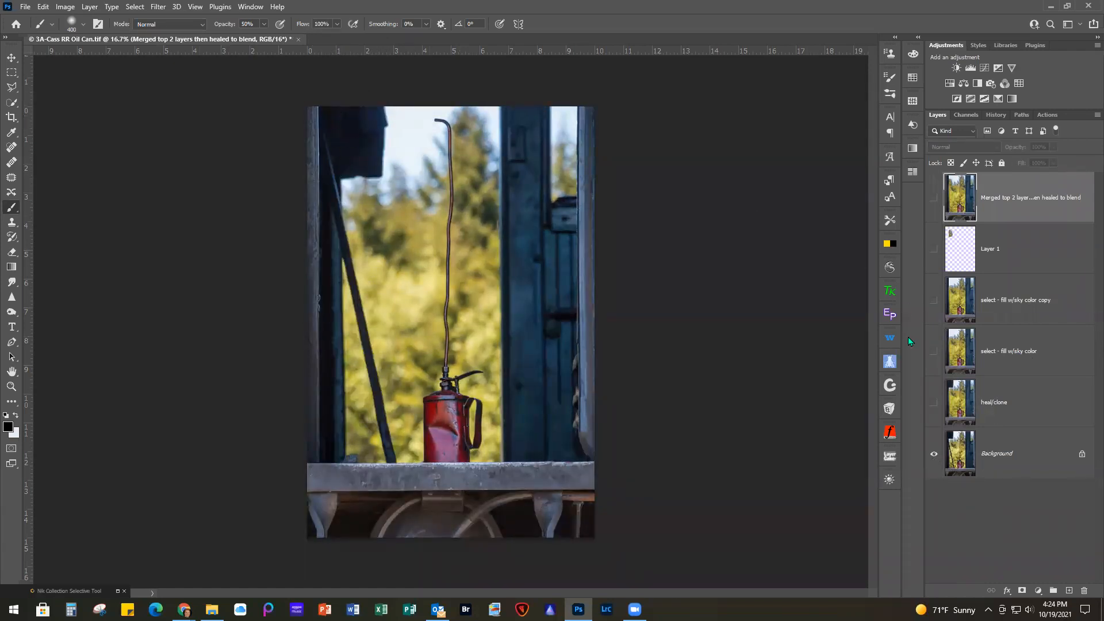
pyautogui.click(934, 402)
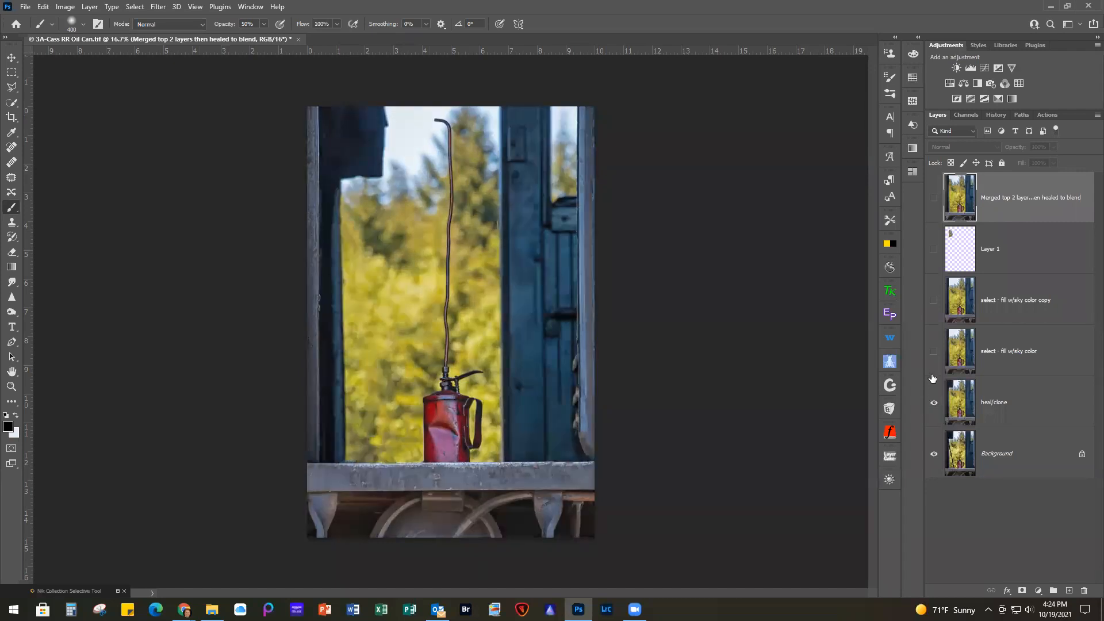
pyautogui.click(934, 351)
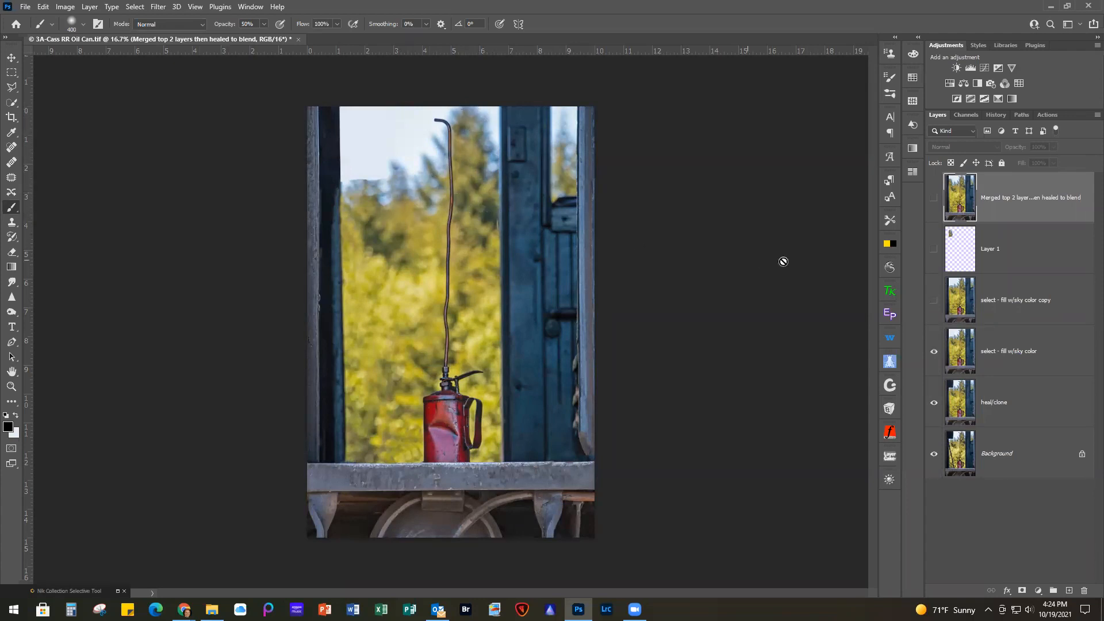
pyautogui.click(934, 301)
pyautogui.click(933, 251)
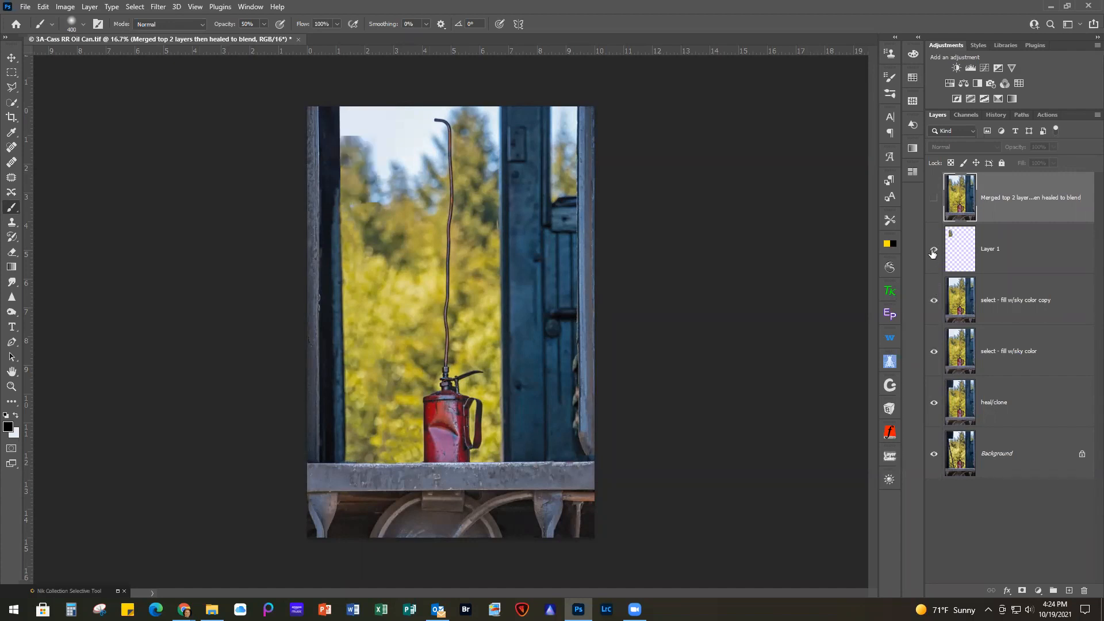
pyautogui.click(934, 251)
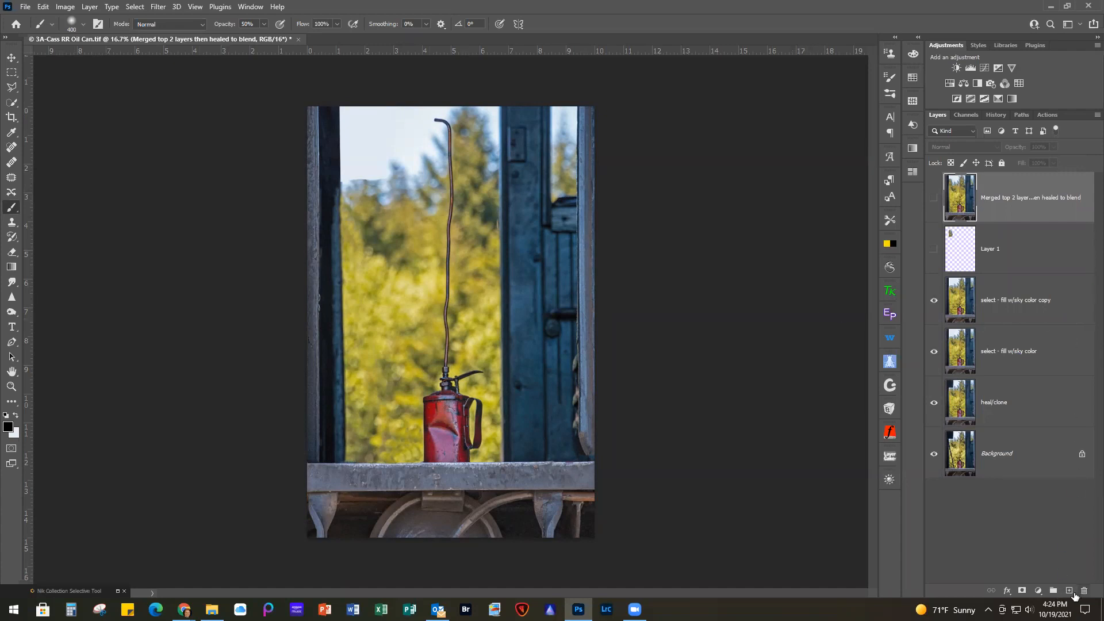
# Step: Select a tall rectangular patch of trees beside the oil can's spout with the Polygonal Lasso and copy it to a new layer
pyautogui.click(11, 87)
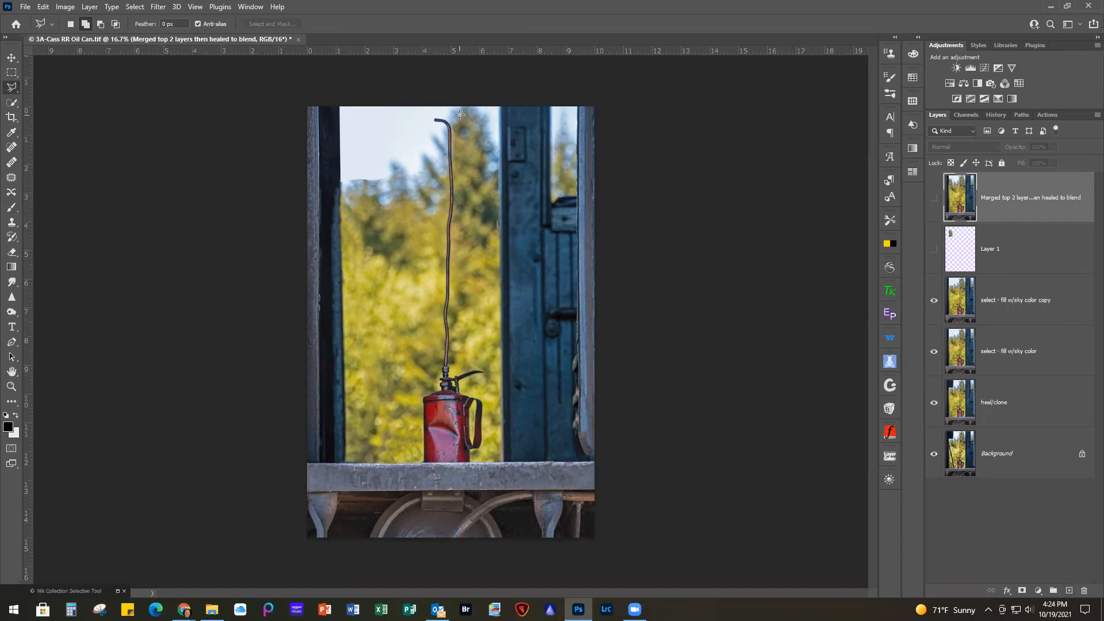
pyautogui.click(455, 109)
pyautogui.click(456, 223)
pyautogui.click(494, 219)
pyautogui.click(495, 106)
pyautogui.click(455, 107)
pyautogui.hotkey('ctrl', 'j')
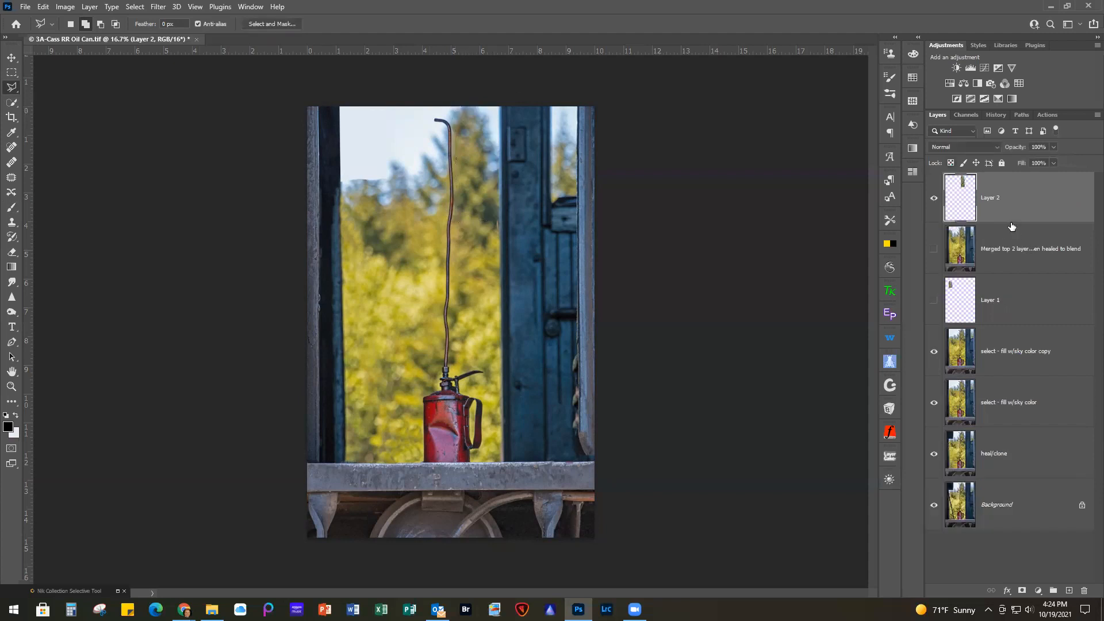
# Step: Try the copied tree patch over the empty sky beside the dark left post, and delete its layer
pyautogui.click(11, 57)
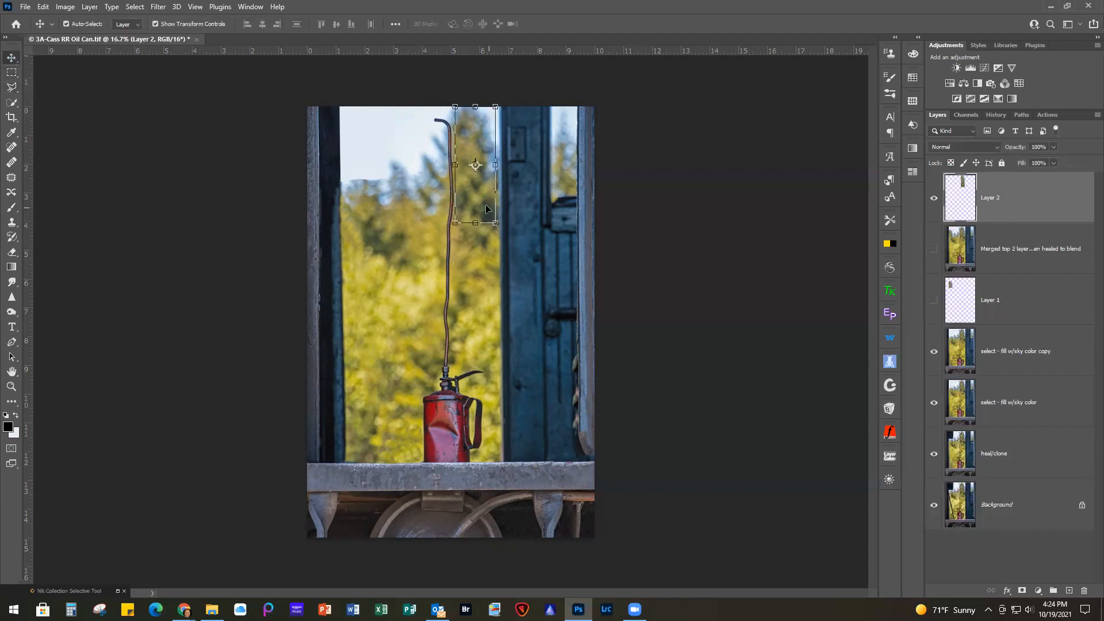
pyautogui.moveTo(482, 206); pyautogui.dragTo(356, 203)
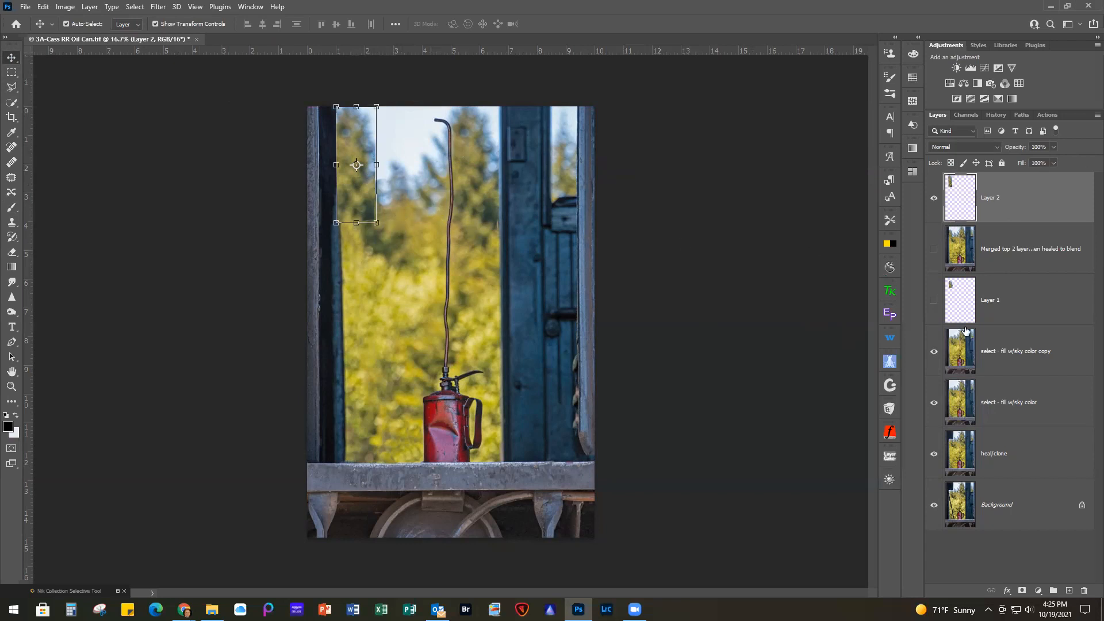
pyautogui.press('Delete')
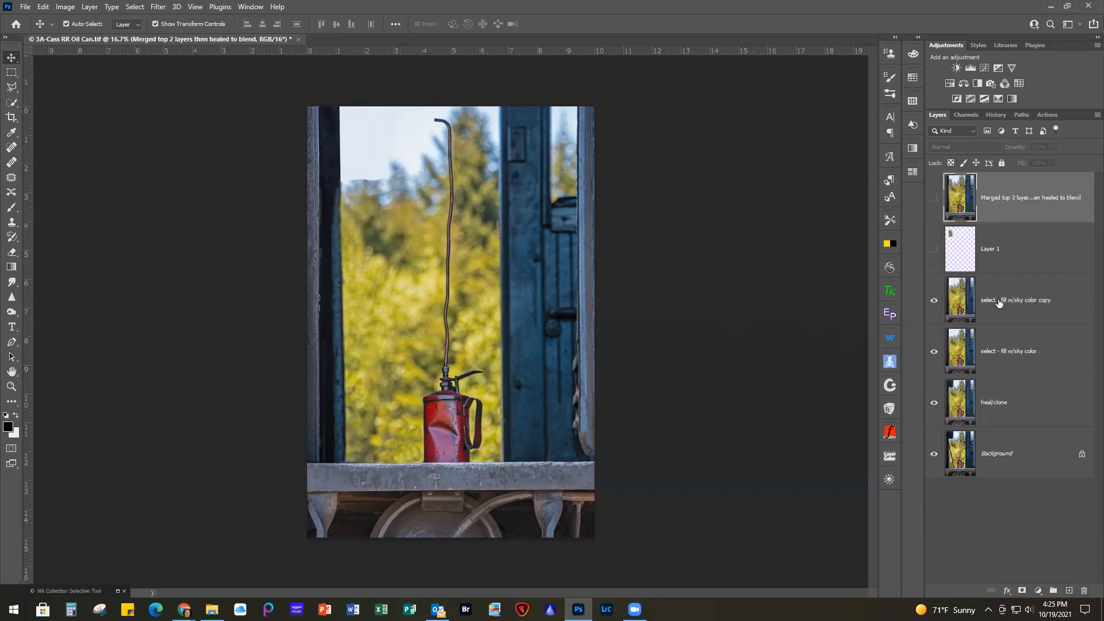
# Step: Show Layer 1 and the merged healed layer again, and examine where the tree patch sits
pyautogui.click(934, 248)
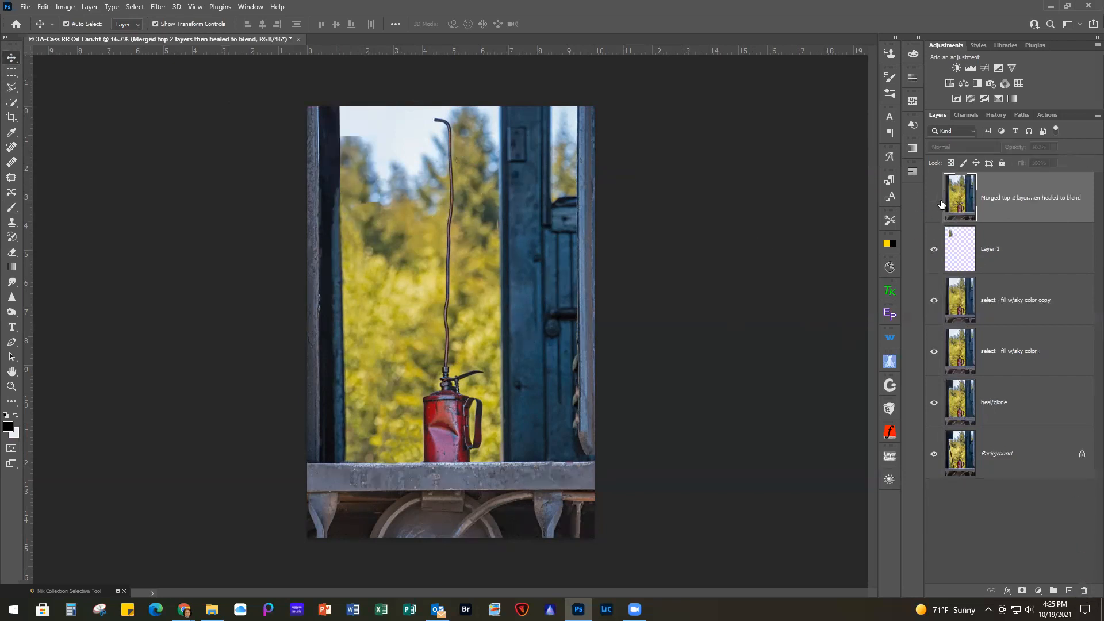
pyautogui.click(993, 248)
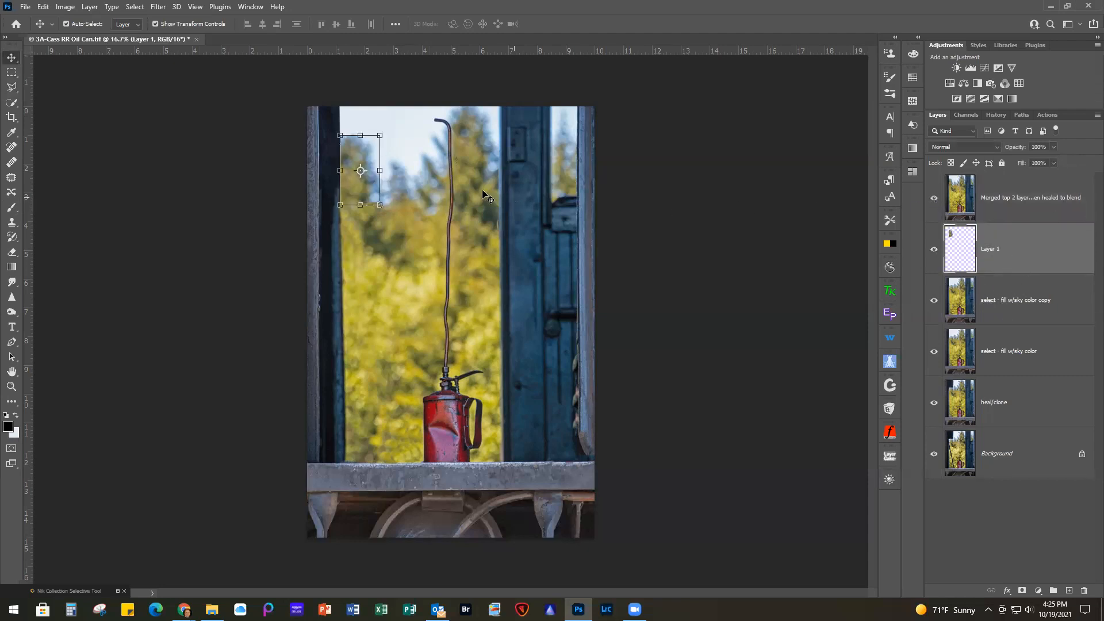
pyautogui.click(660, 216)
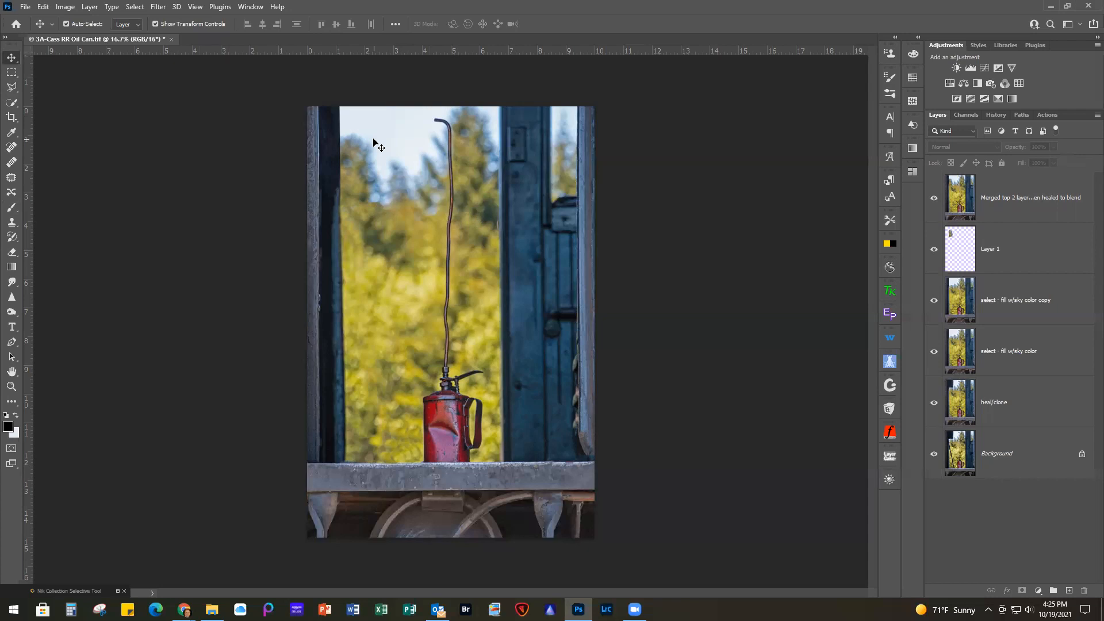
# Step: Stamp all visible layers into a new layer on top of the stack and rename it "Merged Layer"
pyautogui.click(1021, 190)
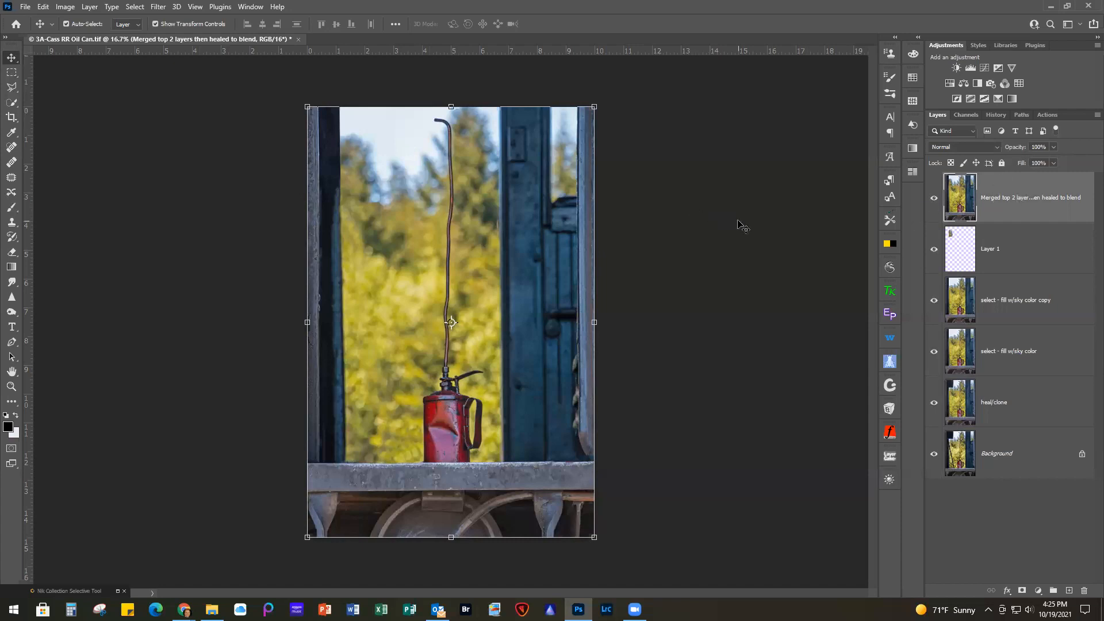
pyautogui.press('ctrl')
pyautogui.hotkey('ctrl', 'shift', 'alt', 'e')
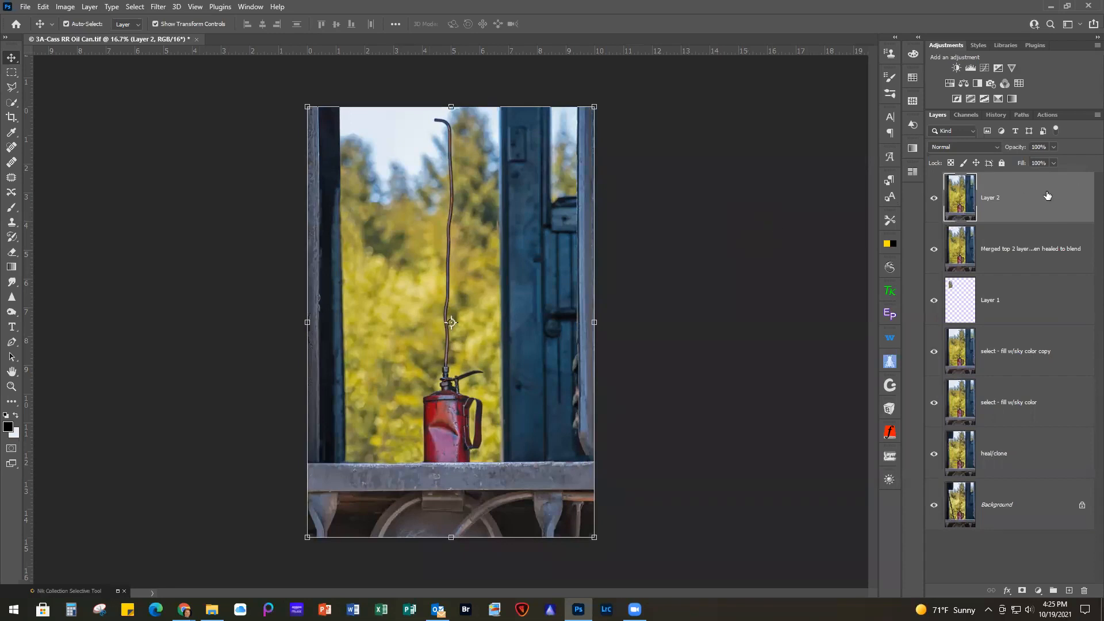
pyautogui.doubleClick(994, 196)
pyautogui.write('Merged Layer')
pyautogui.press('Return')
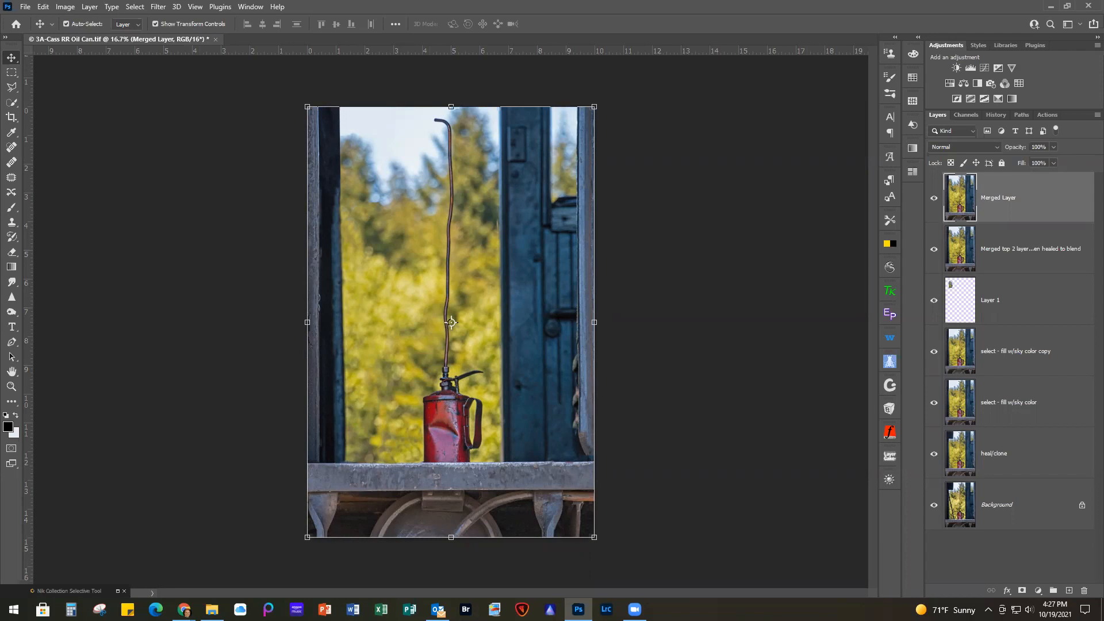
# Step: Place the 3B-Grunge 8 Tan 1 texture above the Merged Layer and scale it to fill the whole canvas
pyautogui.moveTo(1103, 199); pyautogui.dragTo(545, 219)
pyautogui.moveTo(609, 224); pyautogui.dragTo(314, 185)
pyautogui.moveTo(437, 262); pyautogui.dragTo(389, 190)
pyautogui.moveTo(493, 390); pyautogui.dragTo(596, 536)
pyautogui.press('Return')
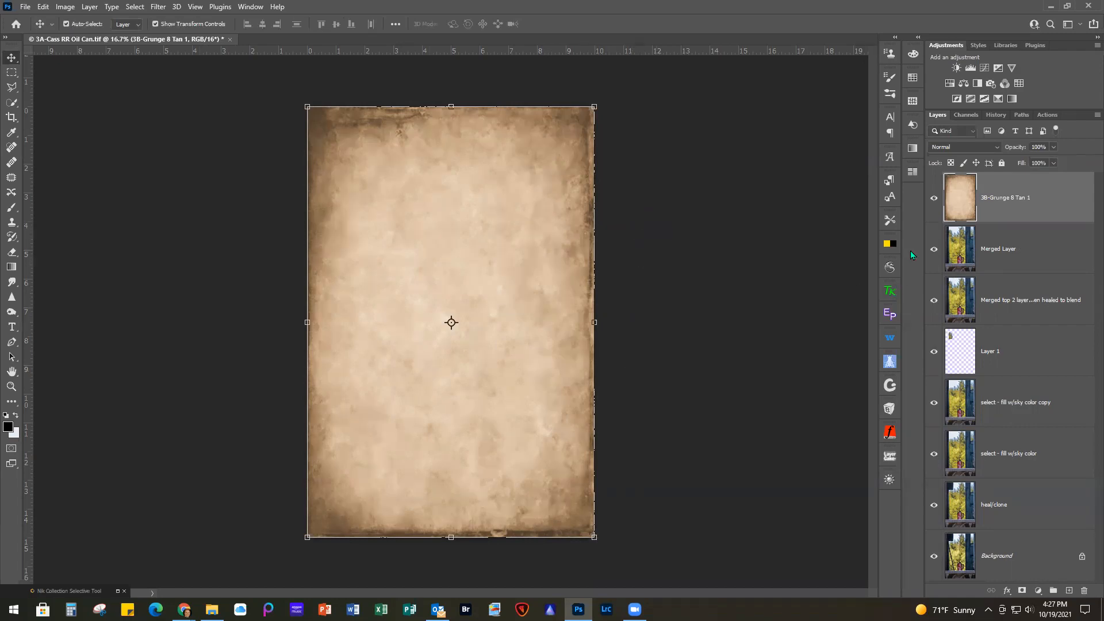
# Step: Set the 3B-Grunge 8 Tan 1 layer to Multiply blending at 71% opacity
pyautogui.click(971, 146)
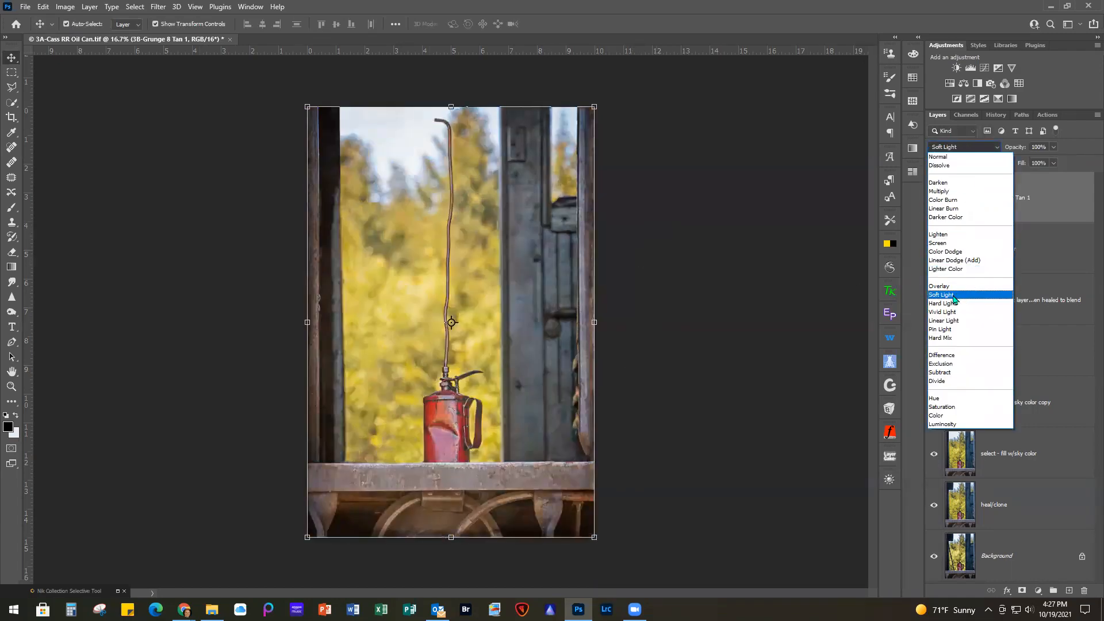
pyautogui.click(956, 193)
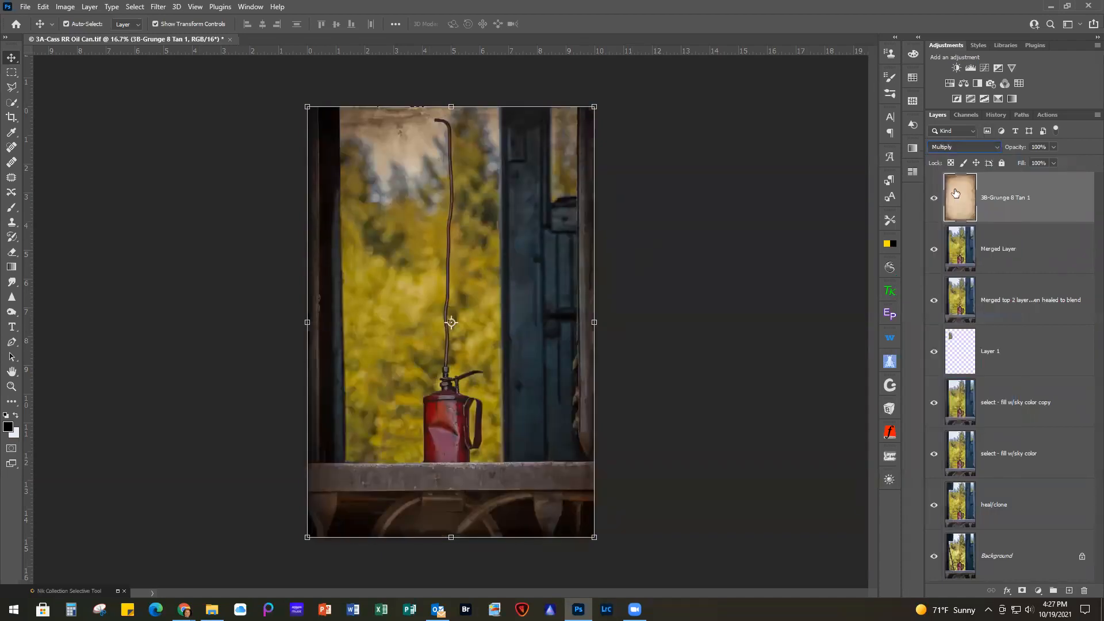
pyautogui.click(1054, 147)
pyautogui.moveTo(1056, 159); pyautogui.dragTo(1040, 164)
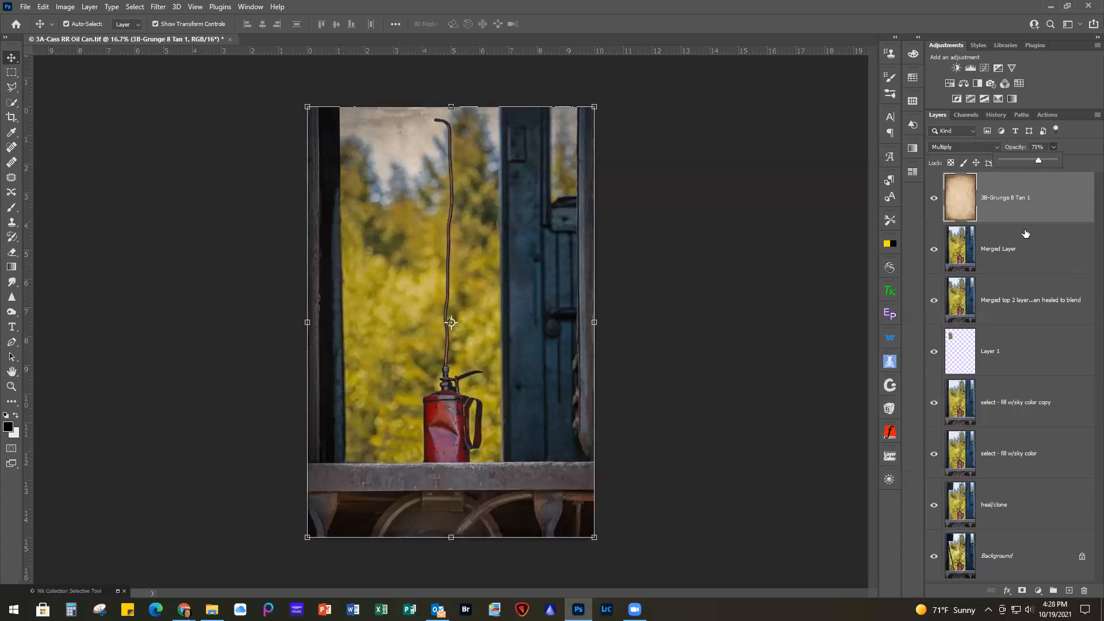
# Step: Stamp the 3B-Grunge 8 Tan 1 layer and Merged Layer into a new top layer and rename it "Merged"
pyautogui.press('ctrl')
pyautogui.keyDown('ctrl'); pyautogui.click(1027, 251); pyautogui.keyUp('ctrl')
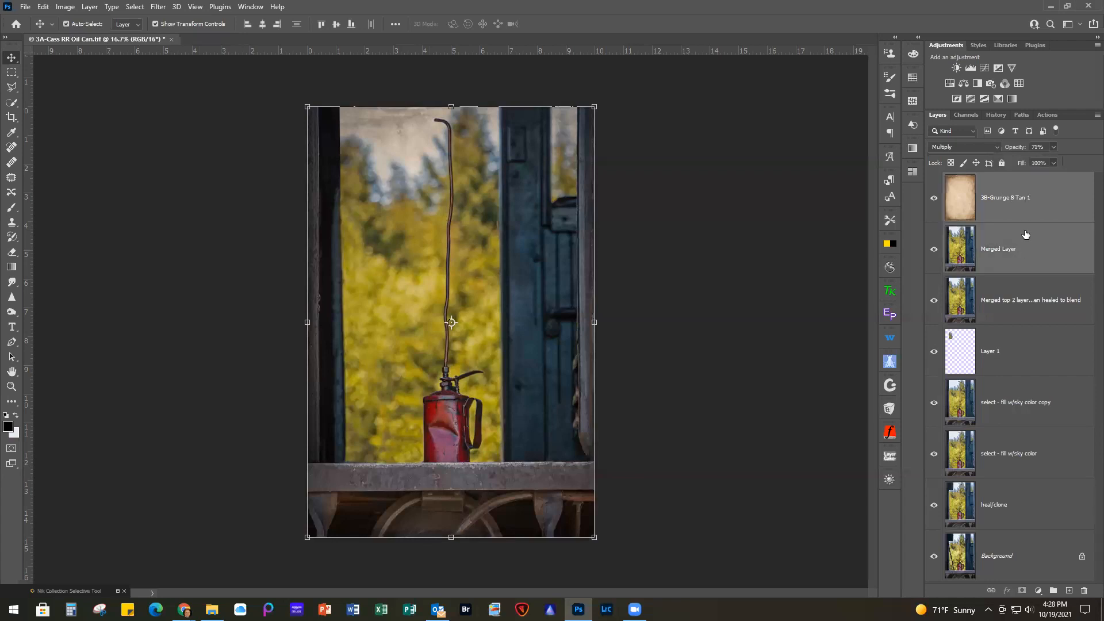
pyautogui.press('ctrl')
pyautogui.hotkey('ctrl', 'alt', 'shift', 'e')
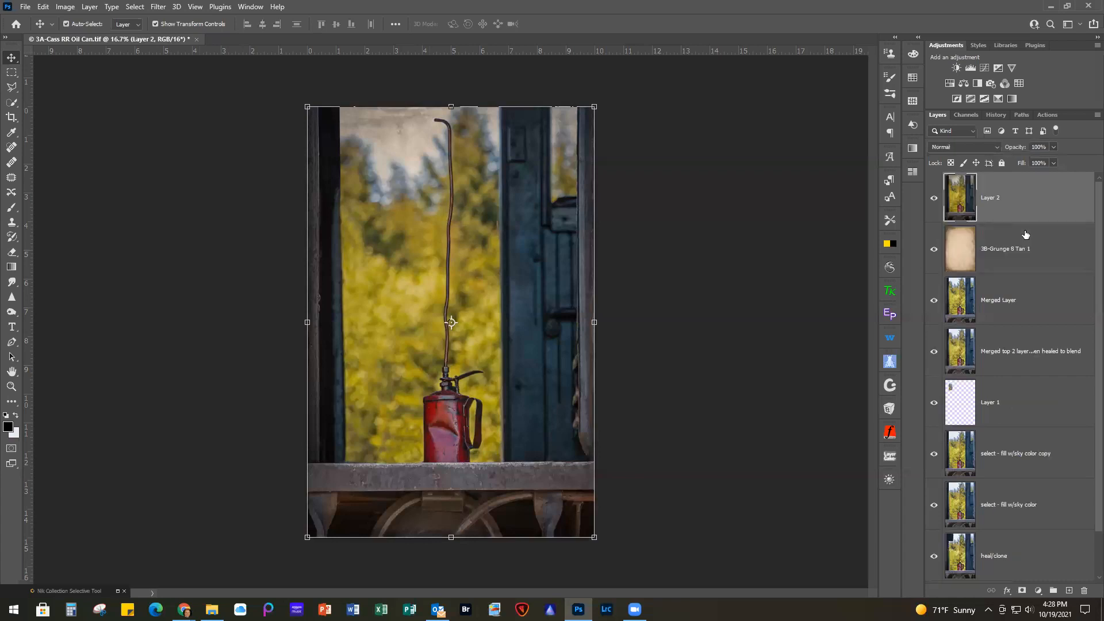
pyautogui.doubleClick(991, 199)
pyautogui.write('Merged')
pyautogui.press('Return')
# Step: Place the 3C-CS3-1 mask shape above the Merged layer, rotate it 90° and scale it to fill the canvas
pyautogui.moveTo(697, 291); pyautogui.dragTo(482, 290)
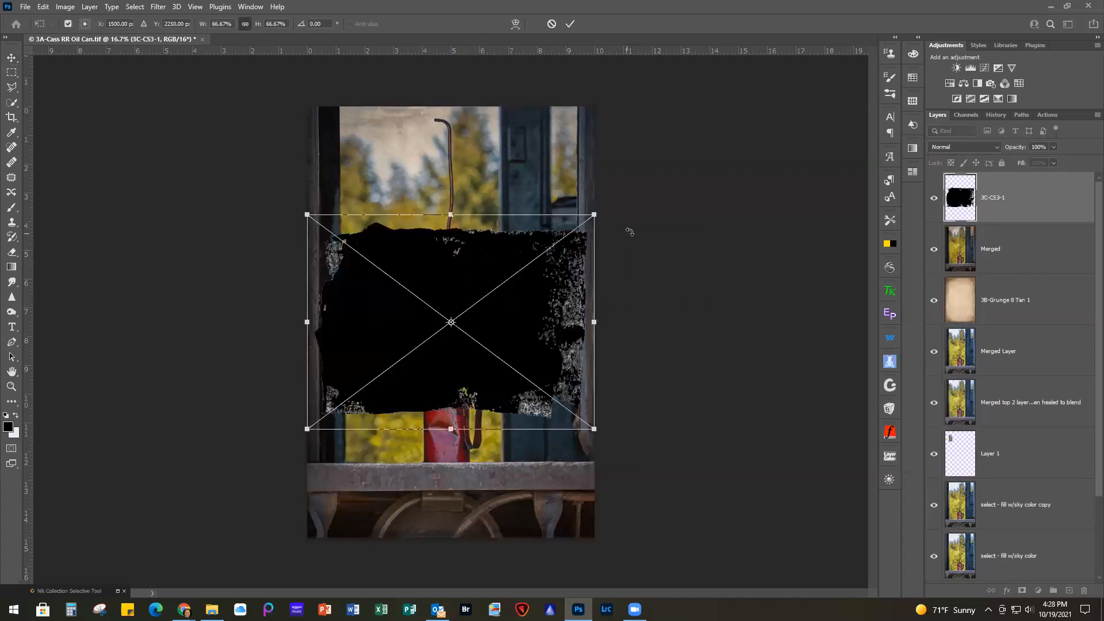
pyautogui.moveTo(602, 206); pyautogui.dragTo(562, 479)
pyautogui.moveTo(490, 341); pyautogui.dragTo(454, 269)
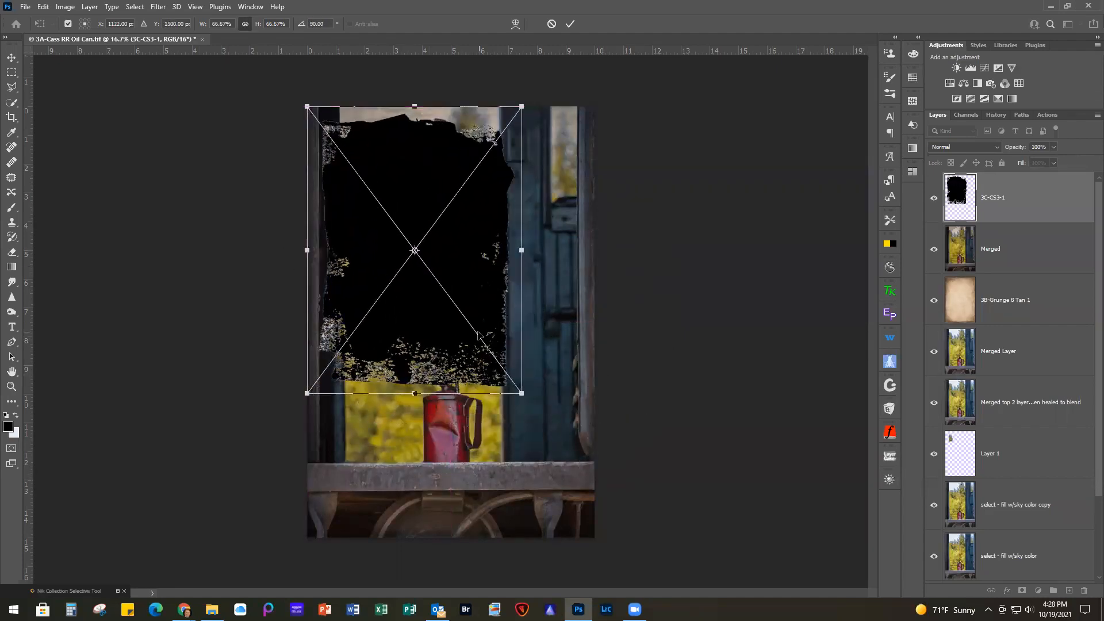
pyautogui.moveTo(522, 396); pyautogui.dragTo(598, 537)
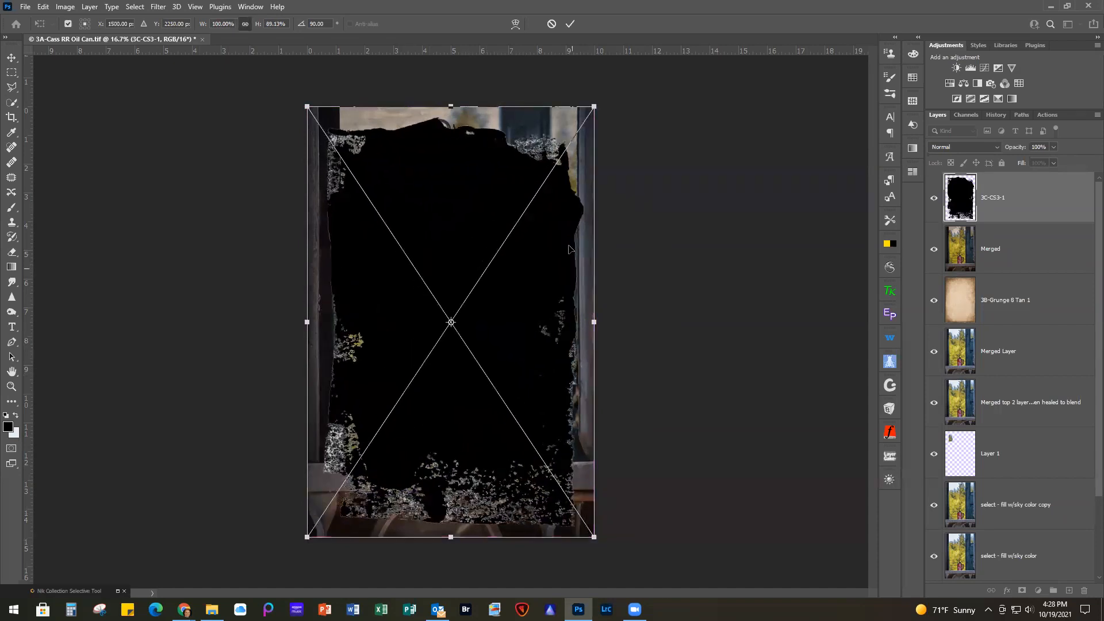
pyautogui.click(574, 25)
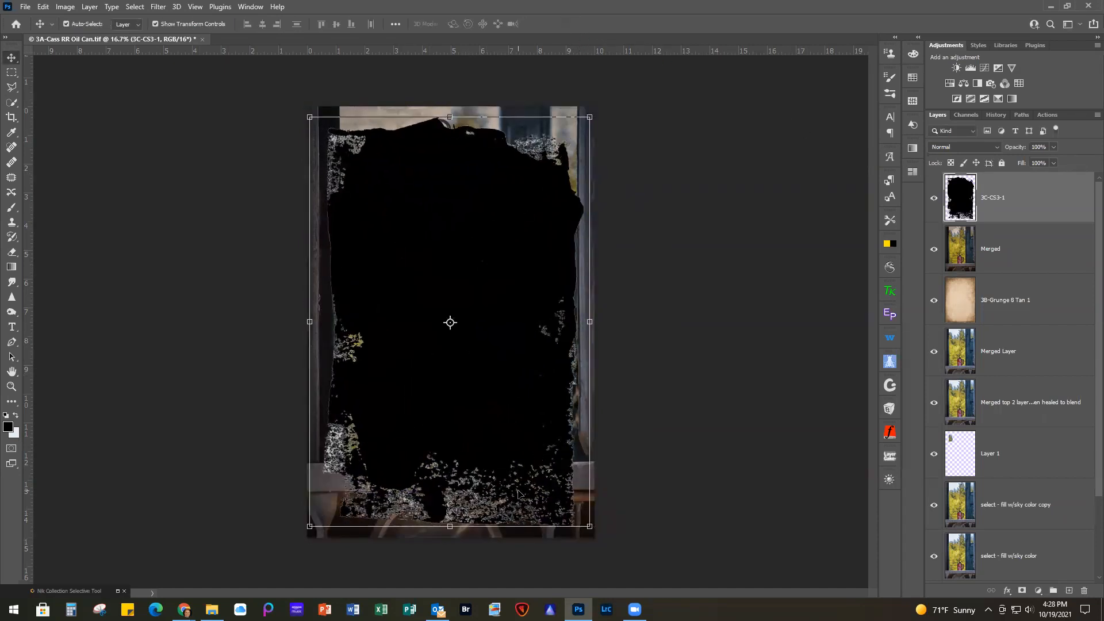
# Step: Stretch the lower, right and upper edges of the 3C-CS3-1 shape out to the canvas borders
pyautogui.moveTo(451, 526); pyautogui.dragTo(450, 537)
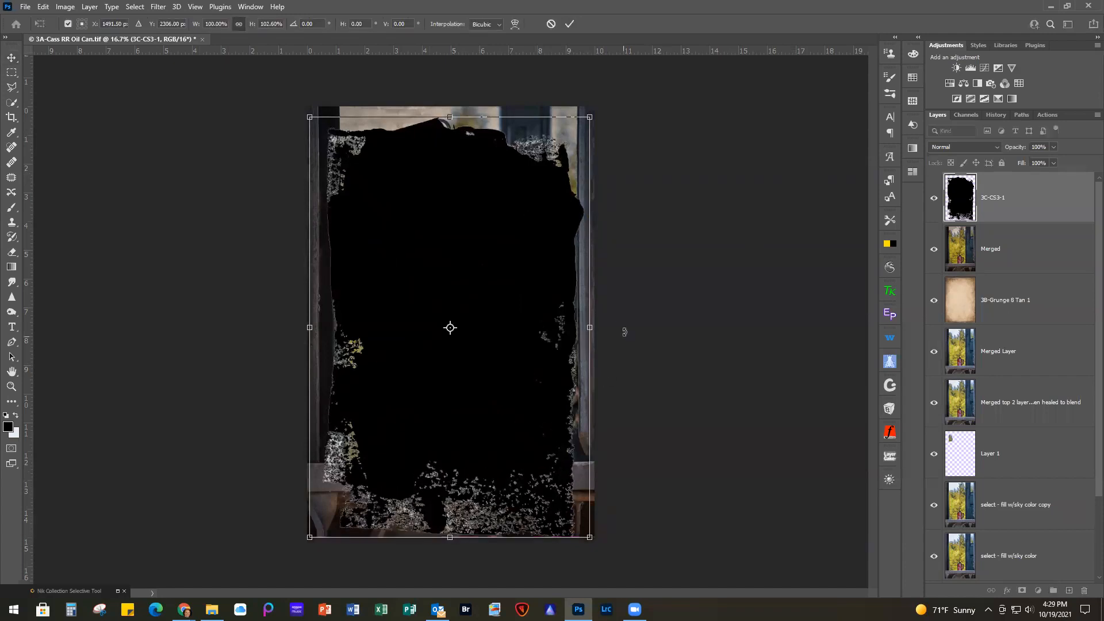
pyautogui.moveTo(591, 328); pyautogui.dragTo(594, 328)
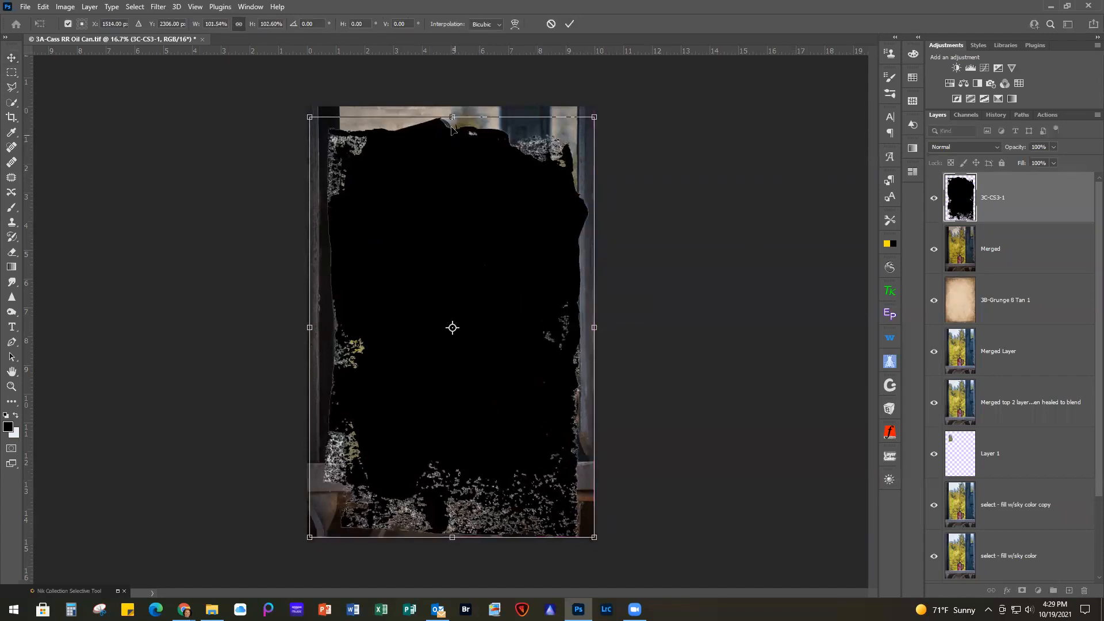
pyautogui.moveTo(453, 117); pyautogui.dragTo(454, 107)
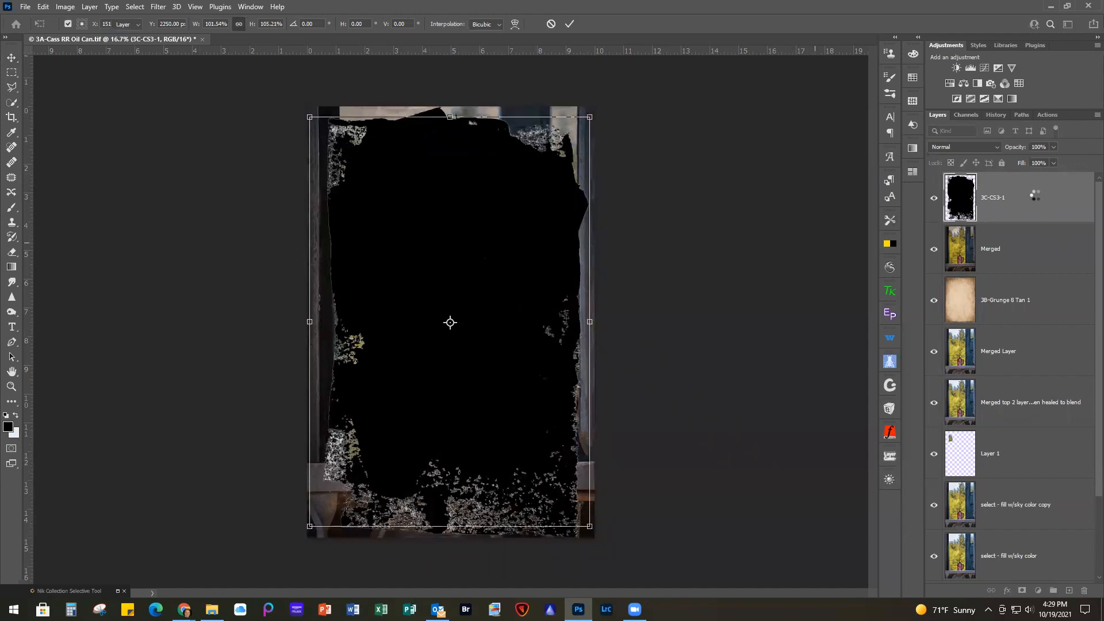
pyautogui.press('Return')
# Step: Move the 3C-CS3-1 layer directly below Merged and hide every layer beneath it, down to the Background
pyautogui.moveTo(1049, 259); pyautogui.dragTo(1048, 271)
pyautogui.click(934, 300)
pyautogui.click(934, 351)
pyautogui.click(934, 403)
pyautogui.click(933, 453)
pyautogui.click(933, 504)
pyautogui.click(934, 556)
pyautogui.scroll(-2, 934, 557)
pyautogui.click(934, 507)
pyautogui.click(934, 558)
pyautogui.scroll(2, 1030, 488)
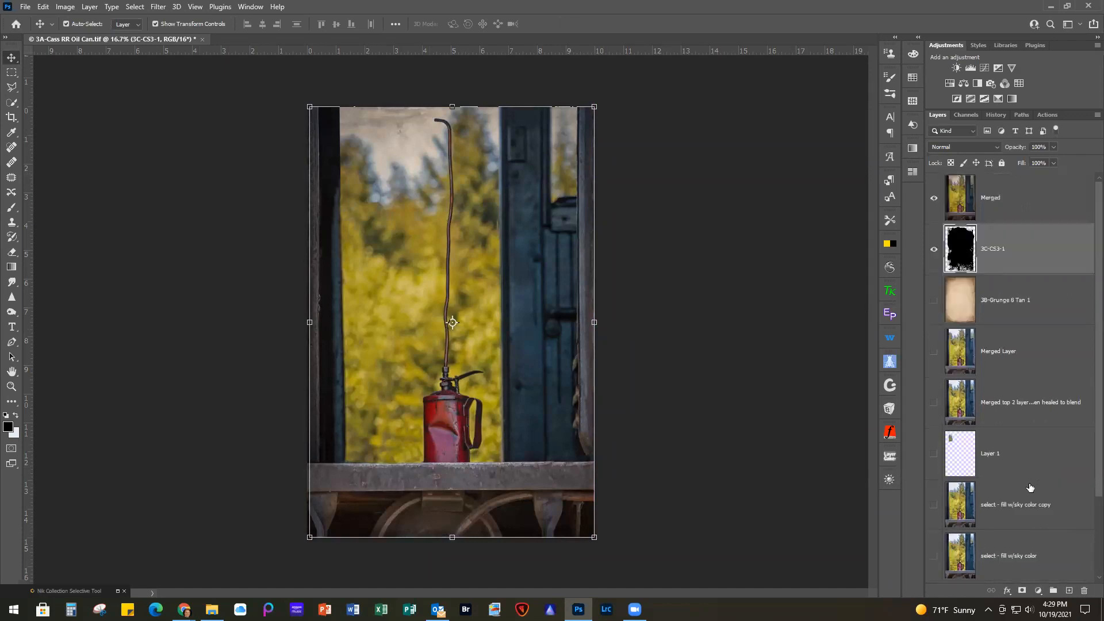
# Step: Clip the Merged layer to the 3C-CS3-1 shape below it
pyautogui.click(1026, 205)
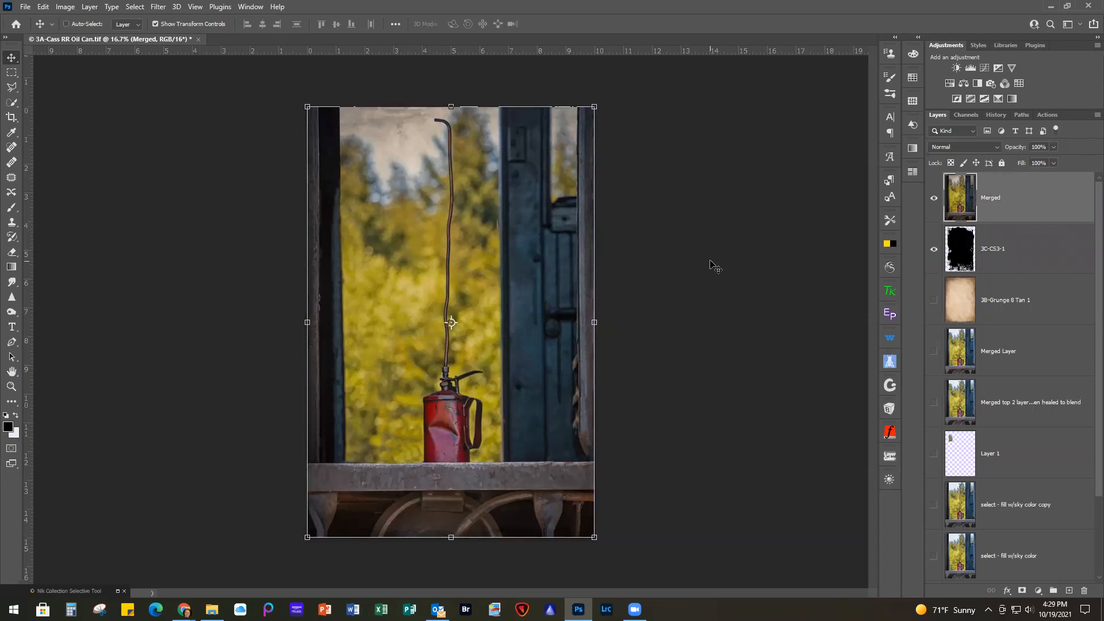
pyautogui.hotkey('ctrl', 'alt', 'g')
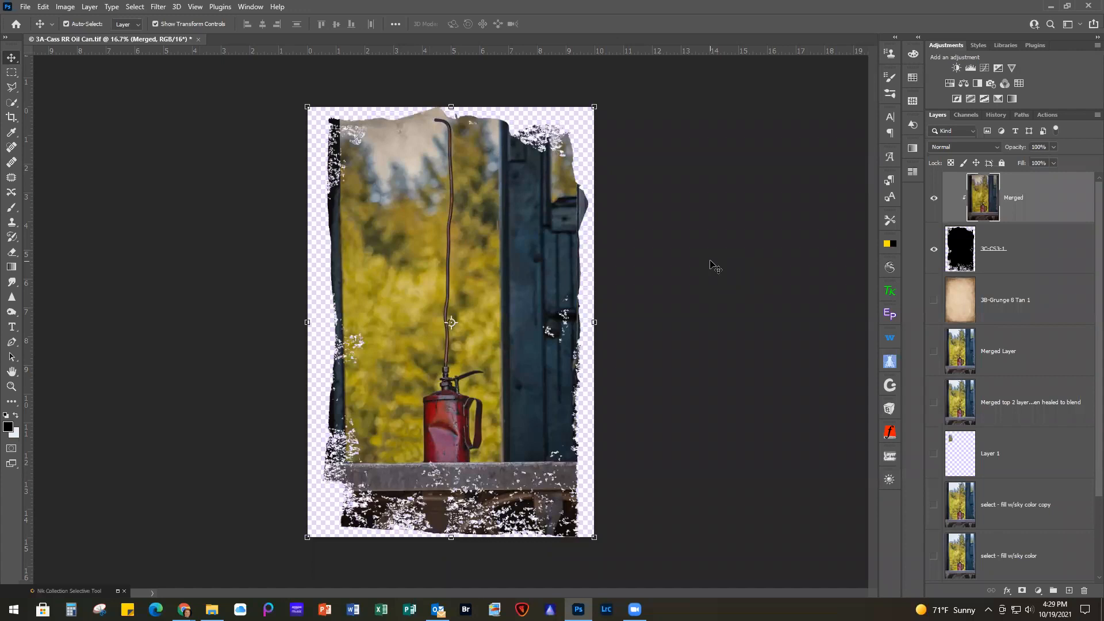
pyautogui.hotkey('ctrl', 'alt', 'g')
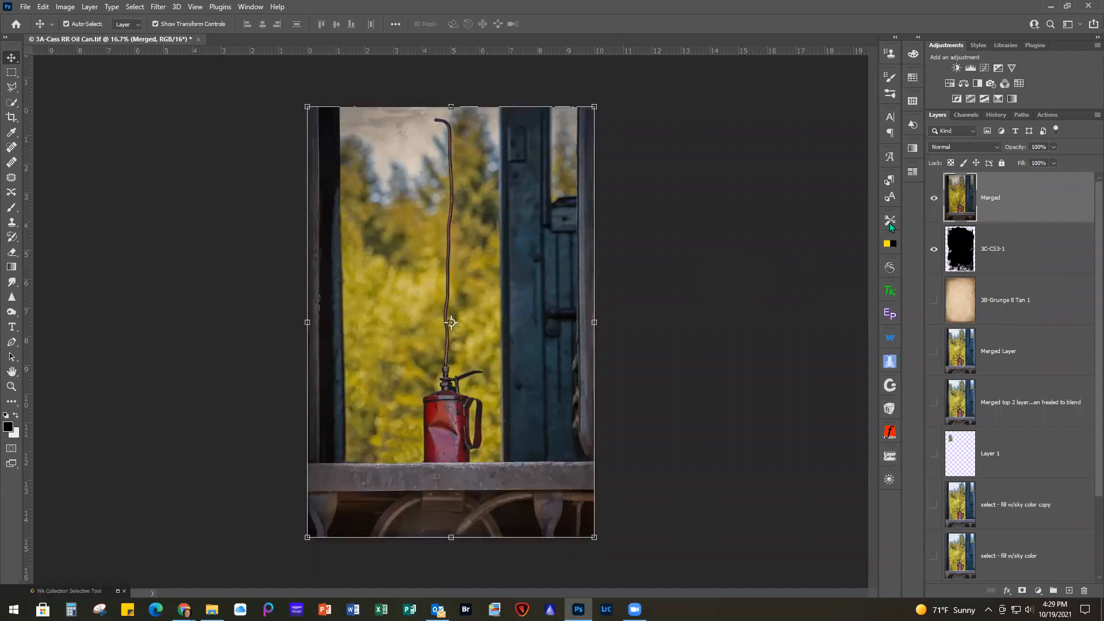
pyautogui.keyDown('alt'); pyautogui.click(1042, 220); pyautogui.keyUp('alt')
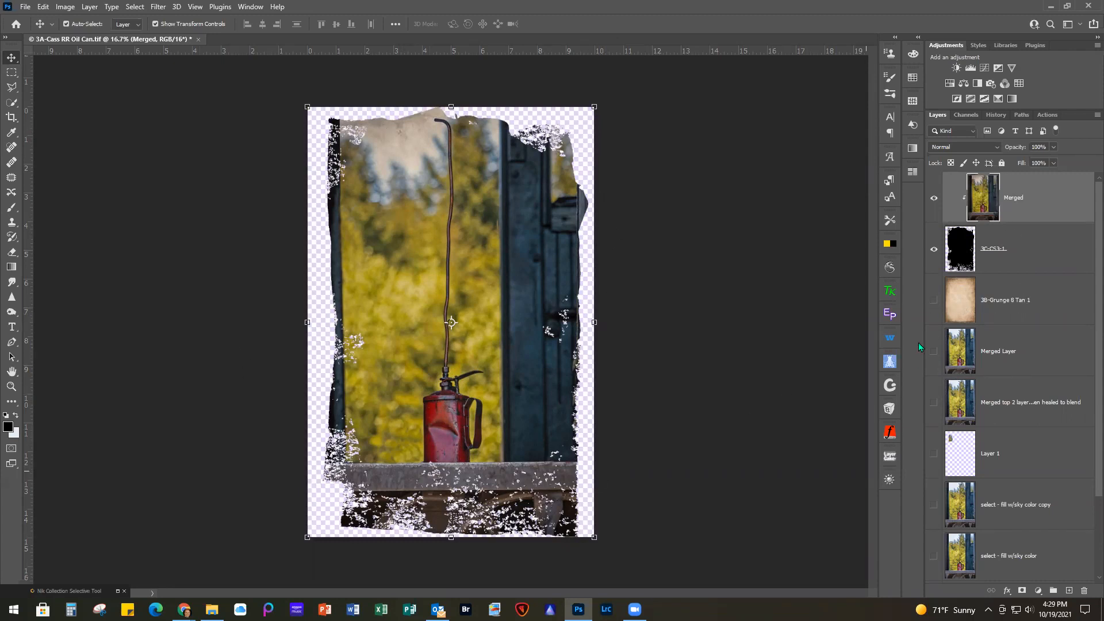
# Step: Show the 3B-Grunge 8 Tan 1 layer and set it to Normal blending at 100% opacity
pyautogui.click(933, 301)
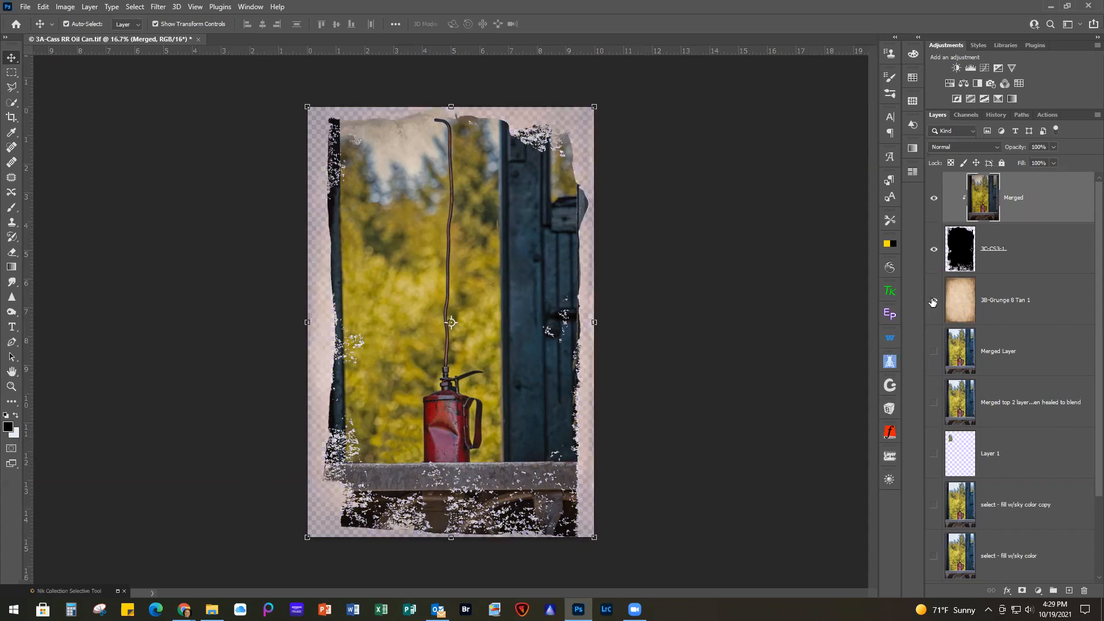
pyautogui.click(1053, 304)
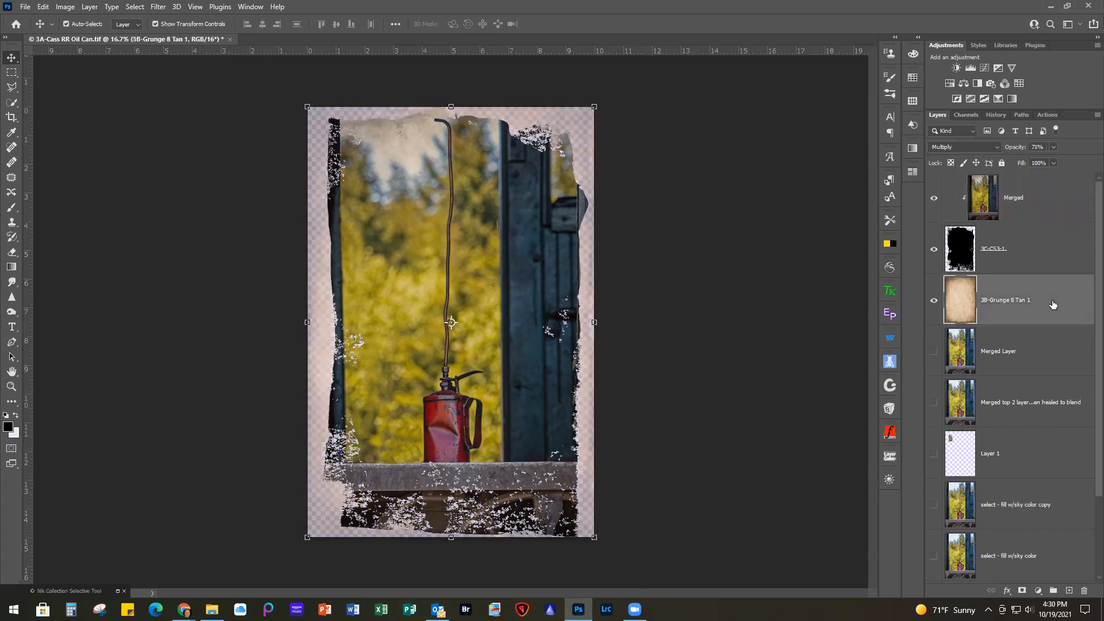
pyautogui.click(965, 147)
pyautogui.click(956, 158)
pyautogui.click(1054, 147)
pyautogui.moveTo(1054, 161); pyautogui.dragTo(1075, 161)
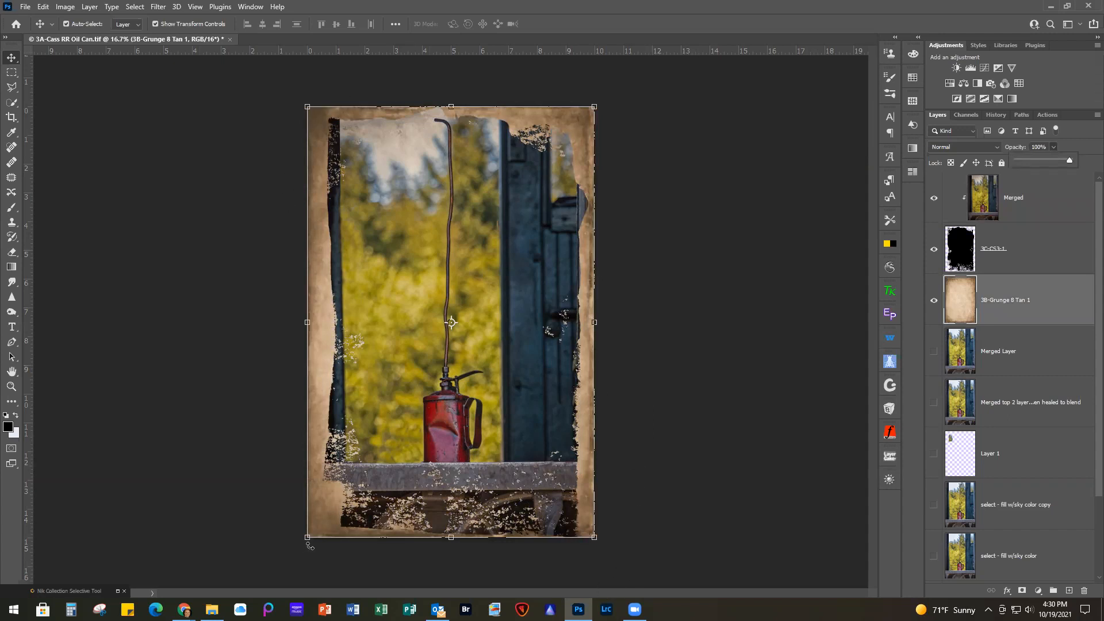
# Step: Resize the 3C-CS3-1 shape to about 104% width and 97.7% height, extending its left edge beyond the canvas
pyautogui.click(1003, 256)
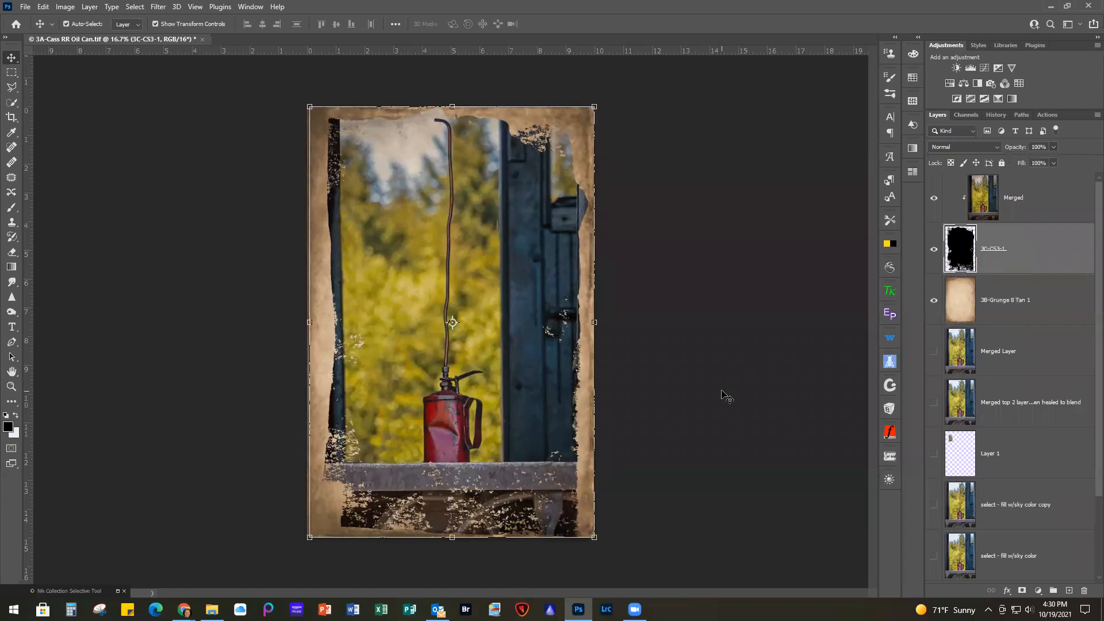
pyautogui.moveTo(452, 540); pyautogui.dragTo(451, 533)
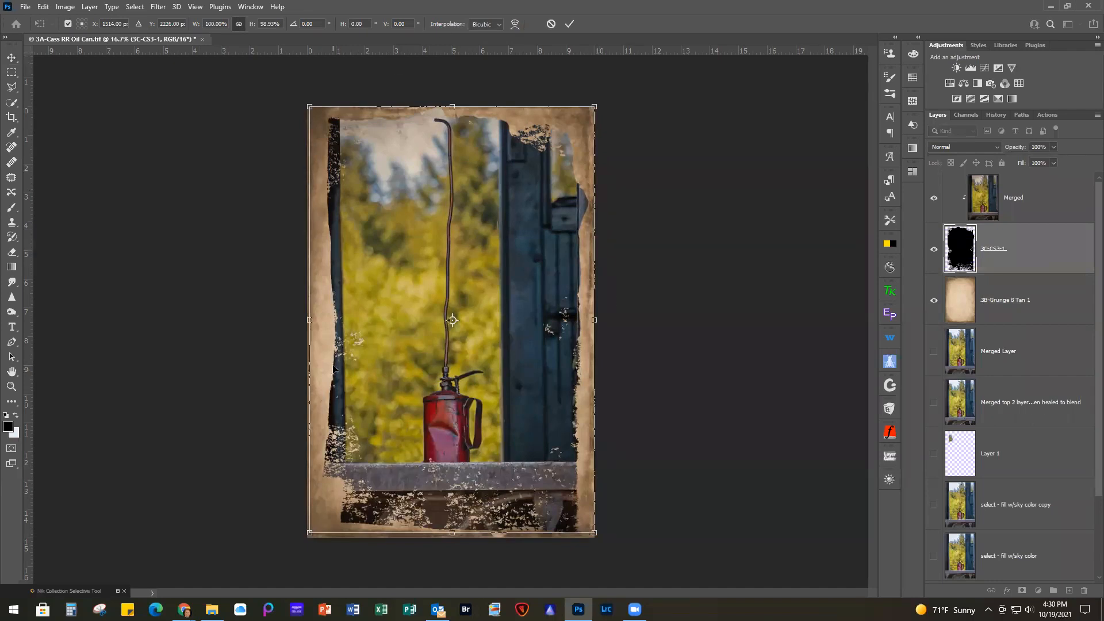
pyautogui.moveTo(306, 320); pyautogui.dragTo(297, 321)
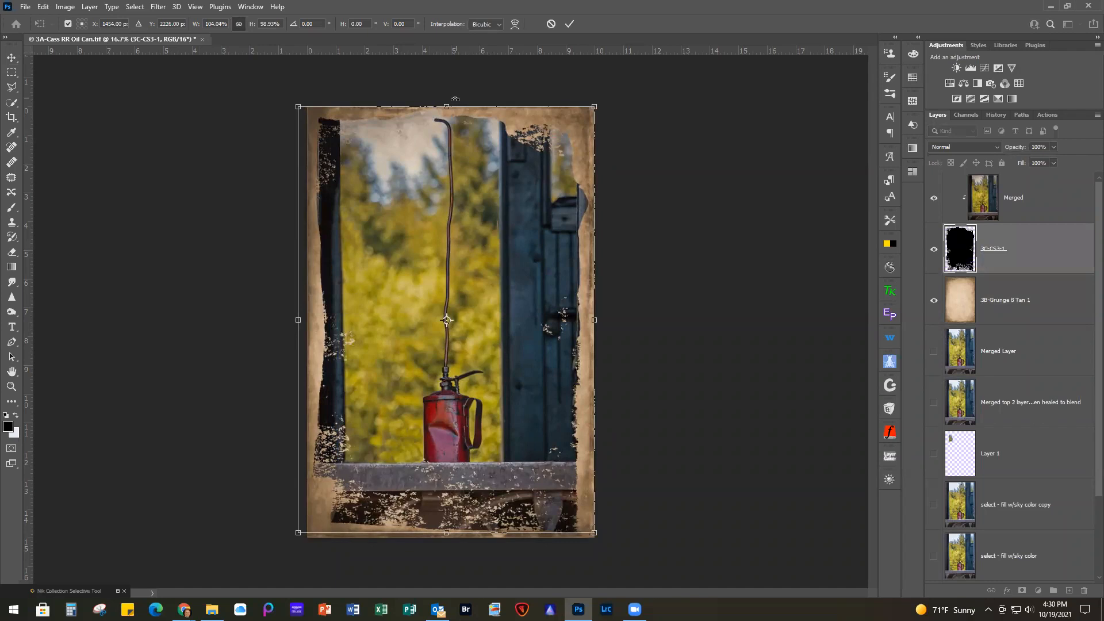
pyautogui.moveTo(446, 108); pyautogui.dragTo(446, 113)
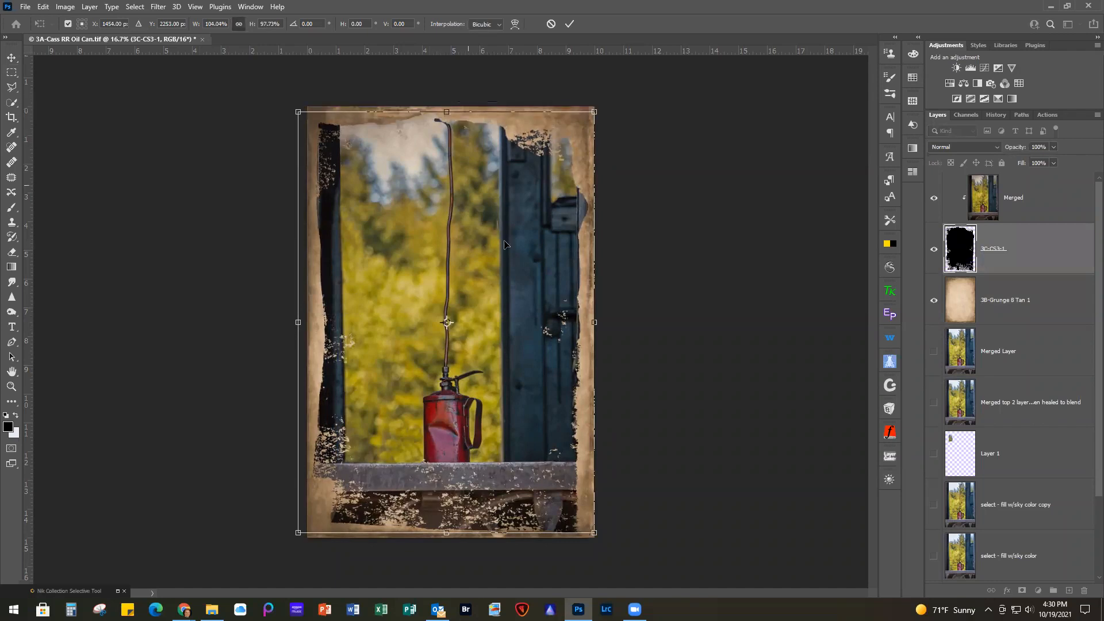
pyautogui.click(570, 23)
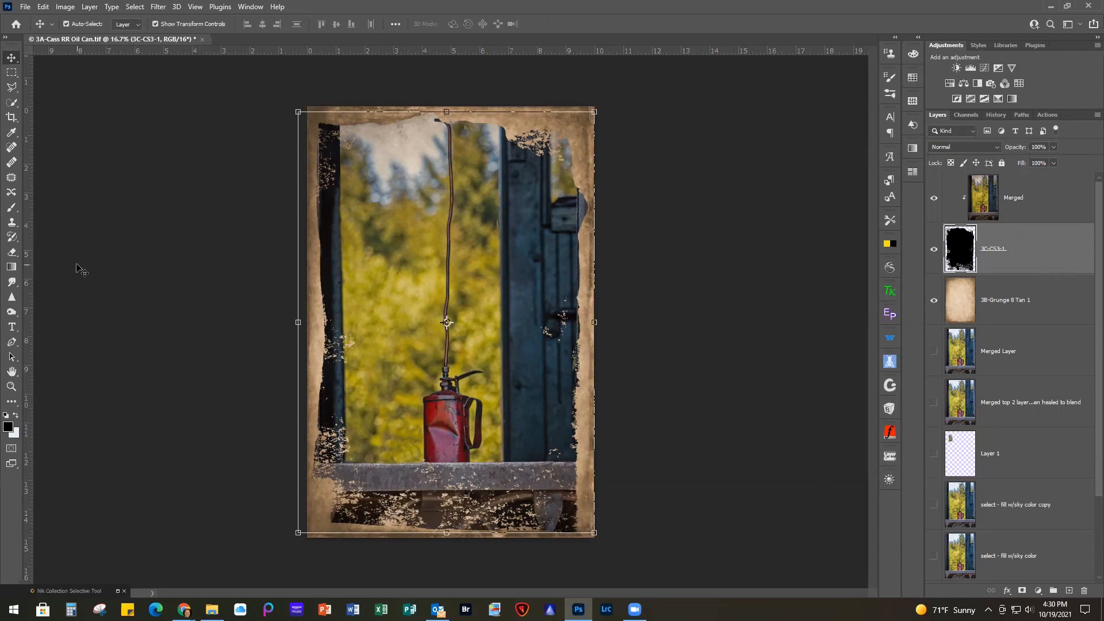
# Step: Paint with a black brush at 100% opacity on the 3C-CS3-1 layer, filling the specks over the door latch and lower right door
pyautogui.click(13, 210)
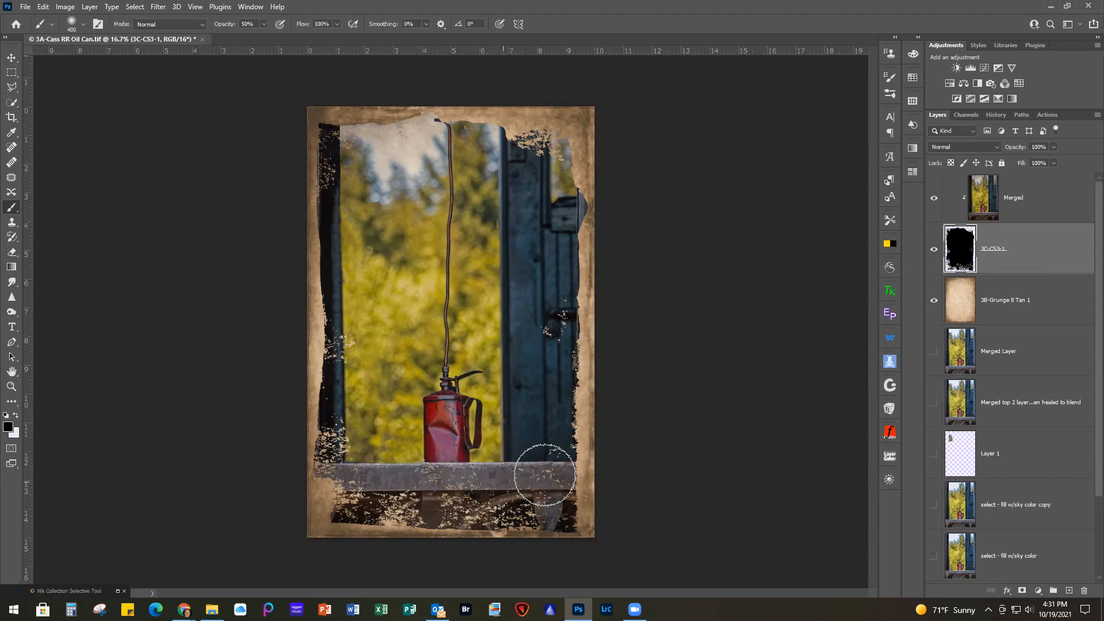
pyautogui.click(264, 23)
pyautogui.moveTo(264, 39); pyautogui.dragTo(293, 53)
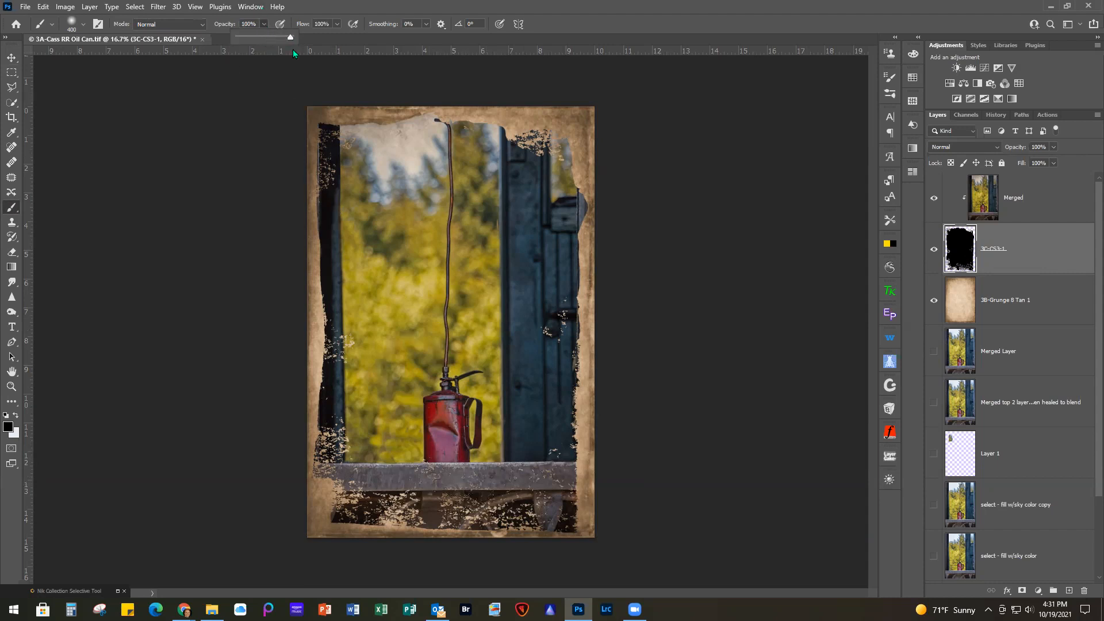
pyautogui.click(420, 472)
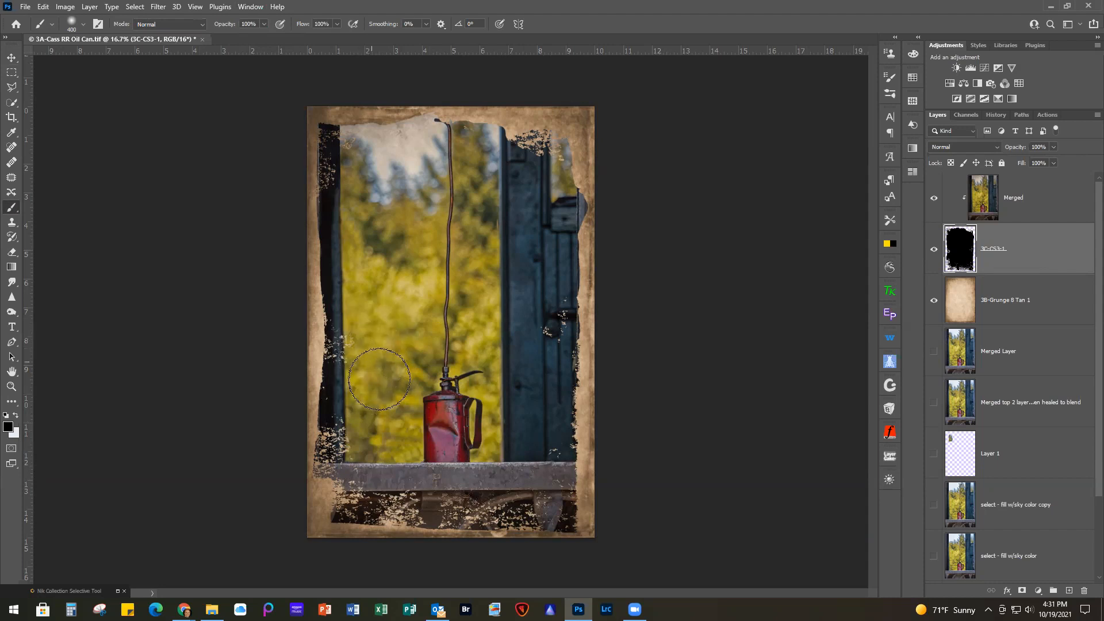
pyautogui.moveTo(547, 325)
pyautogui.mouseDown()
pyautogui.moveTo(559, 308)
pyautogui.moveTo(550, 346)
pyautogui.mouseUp()
pyautogui.moveTo(540, 493)
pyautogui.mouseDown()
pyautogui.moveTo(552, 435)
pyautogui.moveTo(548, 453)
pyautogui.mouseUp()
pyautogui.click(1029, 294)
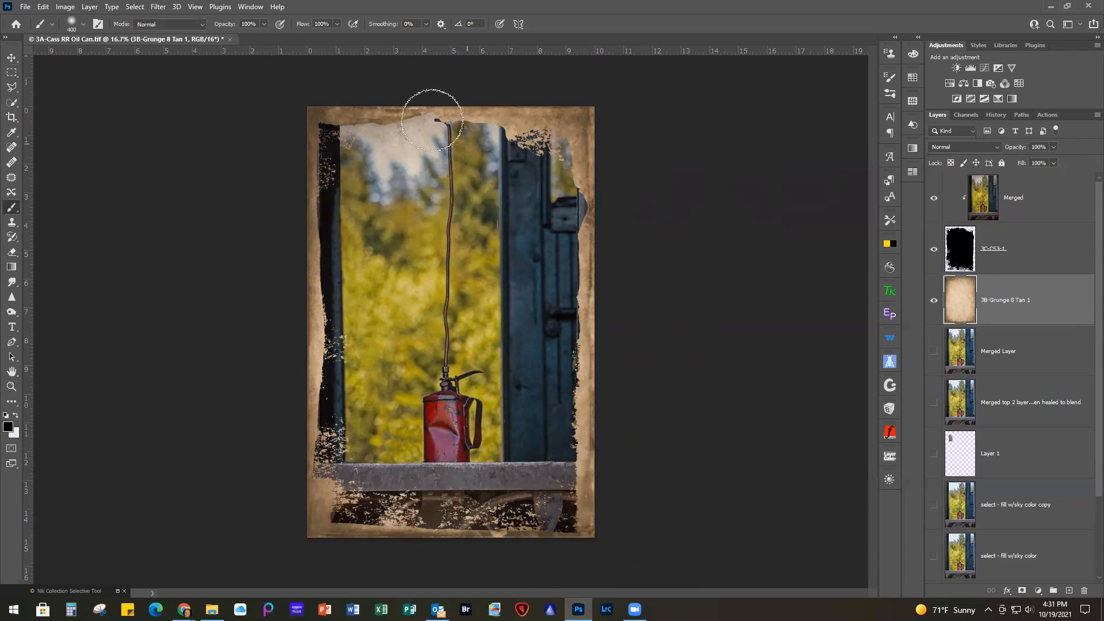
# Step: Close 3A-Cass RR Oil Can.tif without saving the changes
pyautogui.click(26, 8)
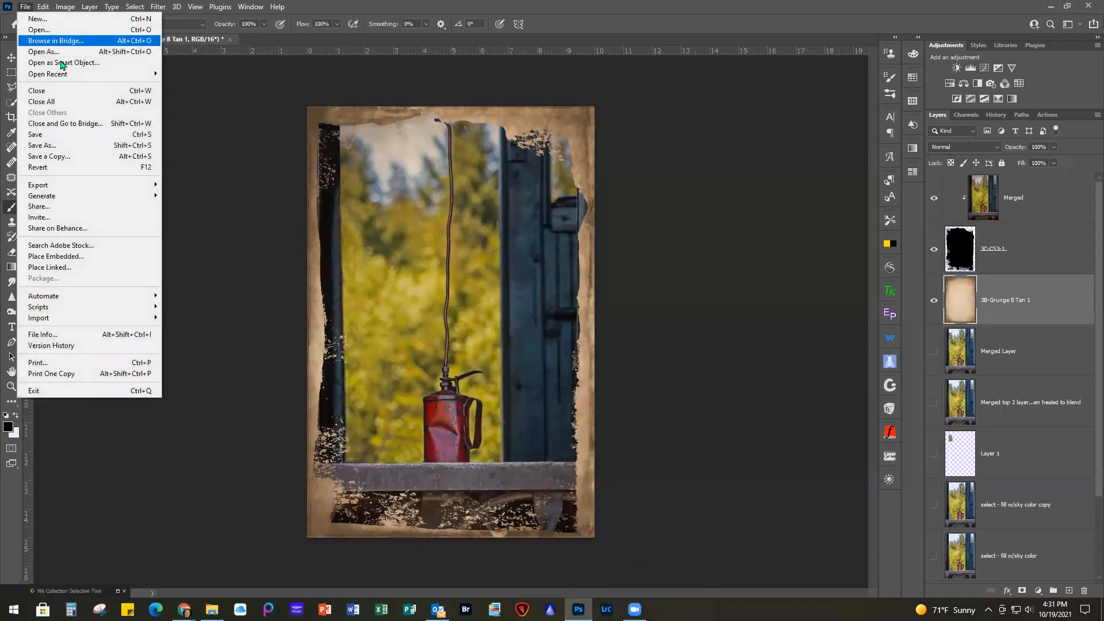
pyautogui.click(36, 91)
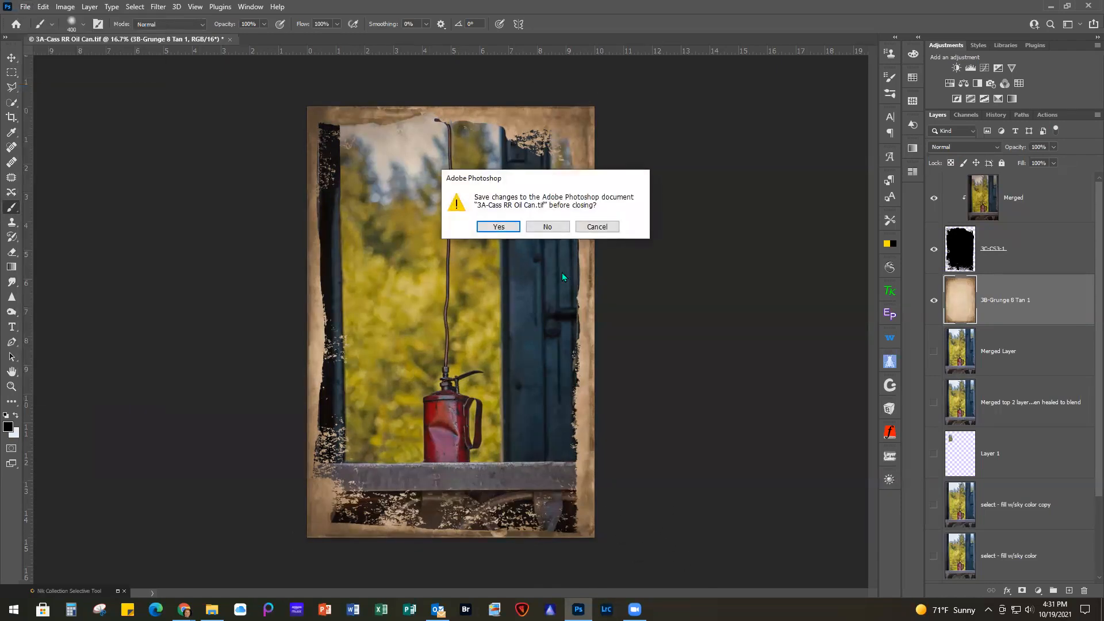
pyautogui.click(546, 227)
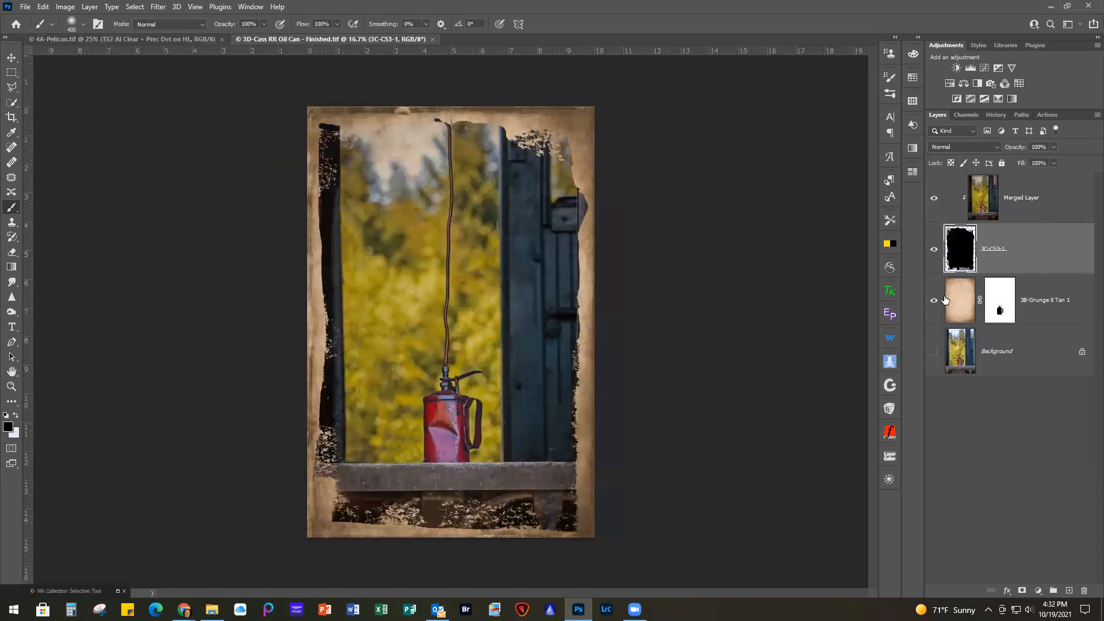
# Step: Examine the finished oil can file's clipped layers by hiding and reshowing the 3B-Grunge 8 Tan 1 texture
pyautogui.click(1056, 201)
pyautogui.click(1036, 257)
pyautogui.click(934, 301)
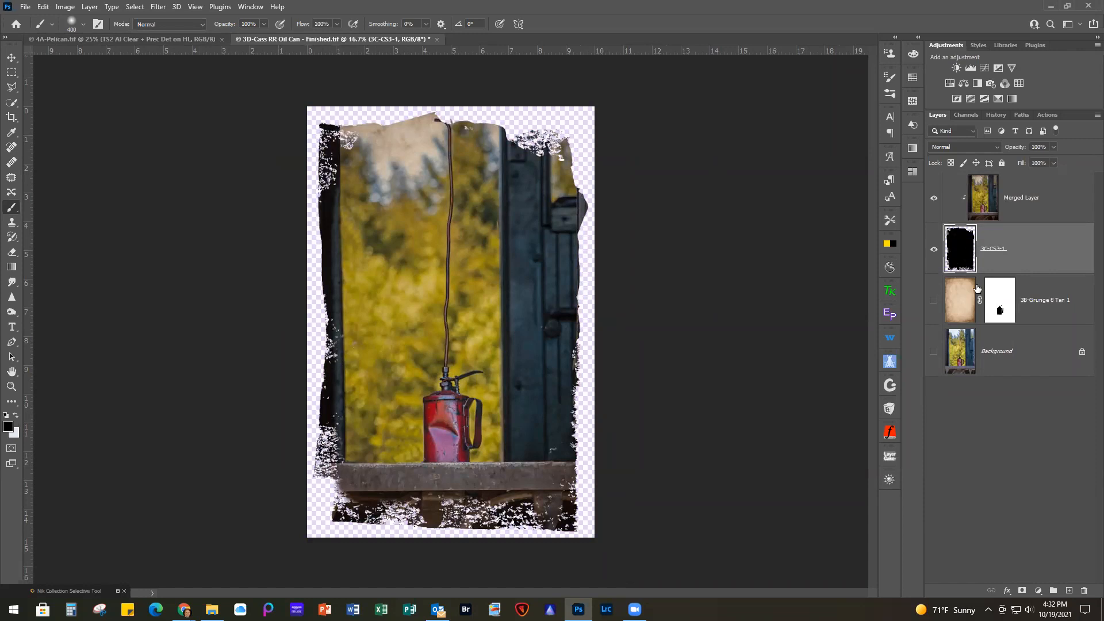
pyautogui.click(934, 300)
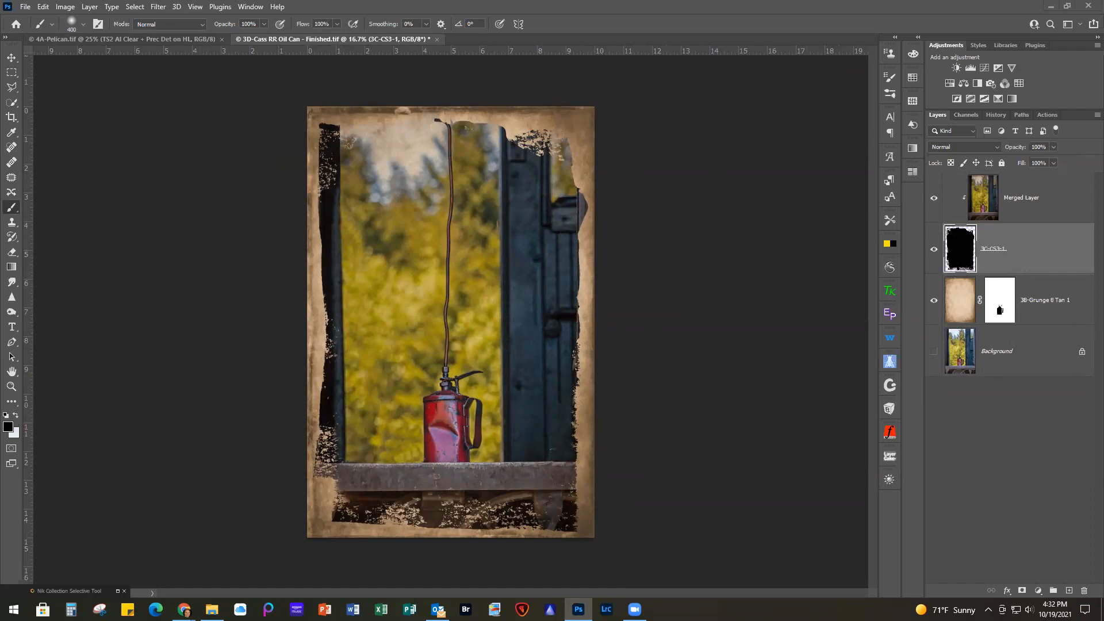
# Step: Place the 1D-Painted Blue 10b texture in the finished oil can file, between the 3C-CS3-1 and 3B-Grunge 8 Tan 1 layers
pyautogui.moveTo(1103, 311); pyautogui.dragTo(716, 303)
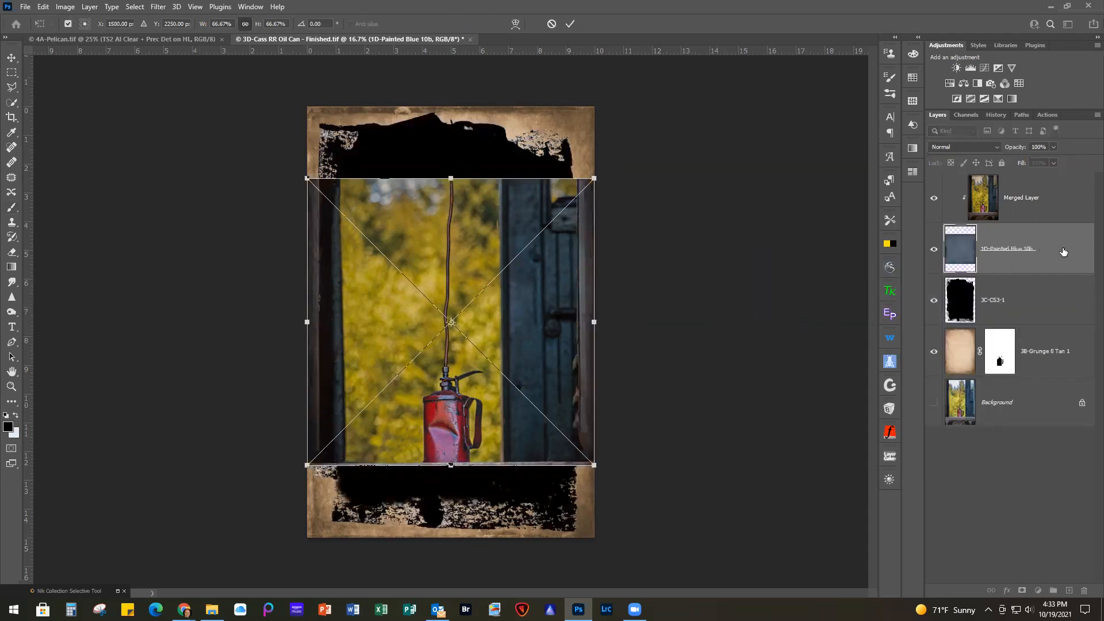
pyautogui.press('Return')
pyautogui.moveTo(1053, 249); pyautogui.dragTo(1051, 328)
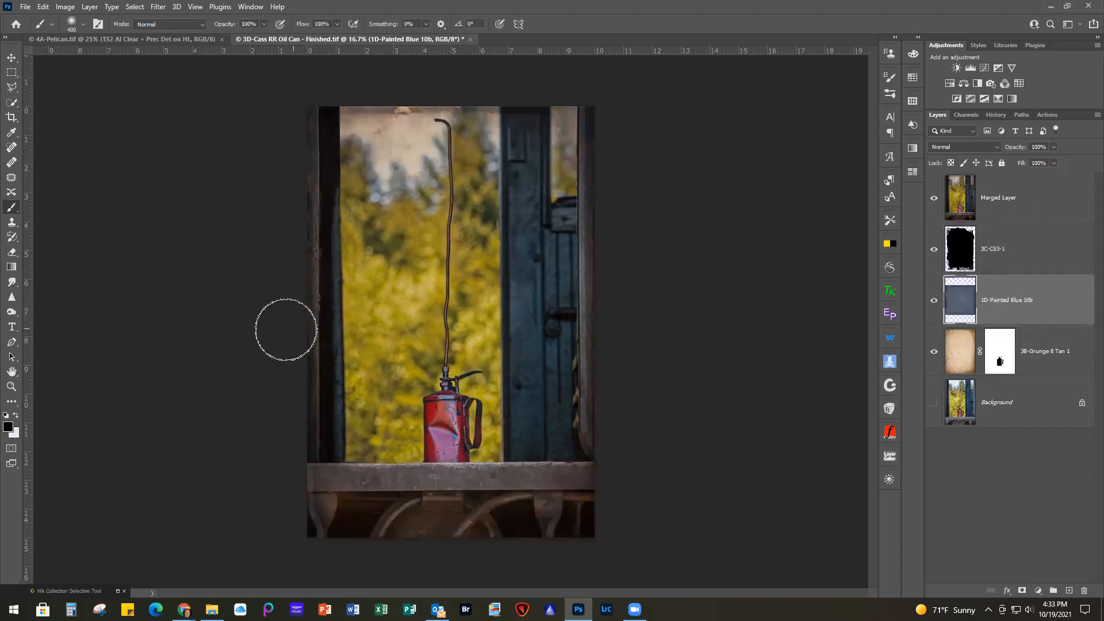
# Step: Stretch the 1D-Painted Blue 10b texture up and down to fill the canvas, at 150% height
pyautogui.hotkey('ctrl', 't')
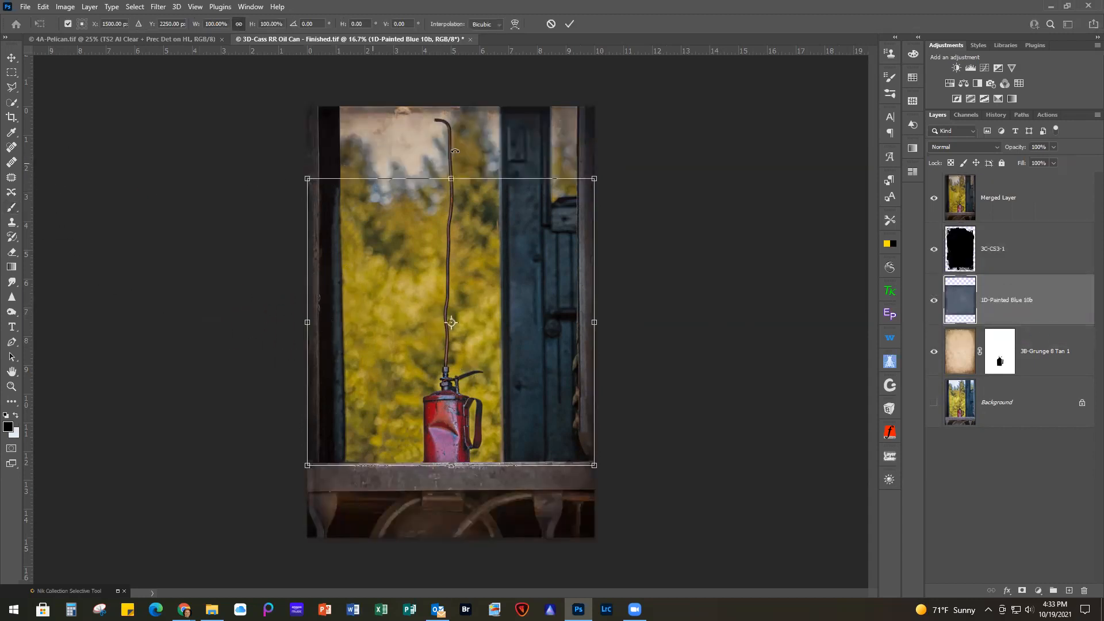
pyautogui.moveTo(451, 178); pyautogui.dragTo(451, 107)
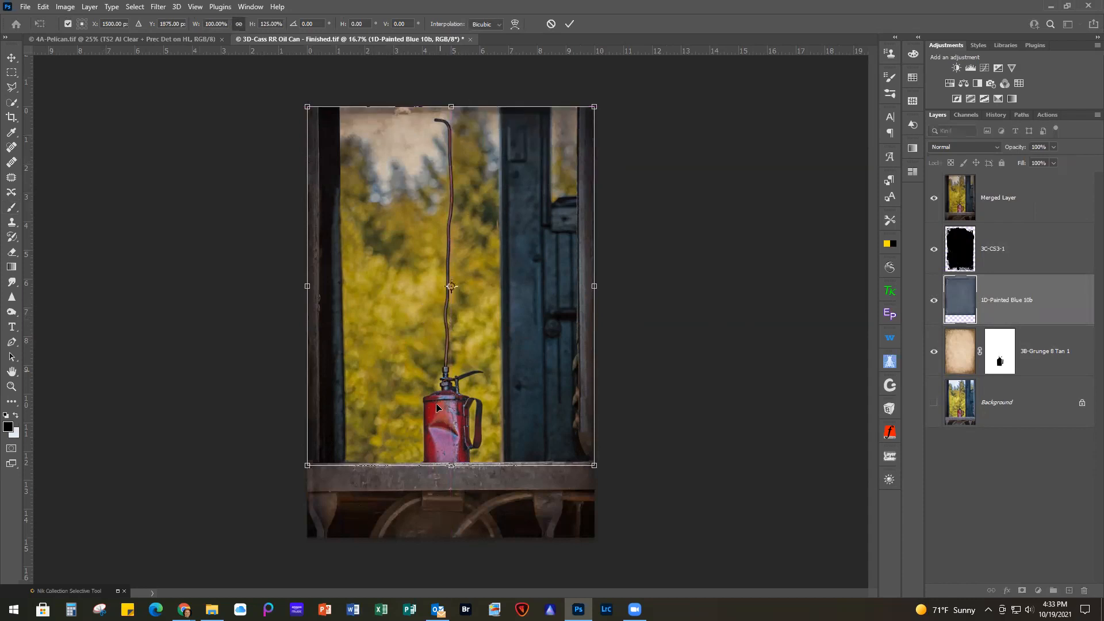
pyautogui.moveTo(451, 465); pyautogui.dragTo(451, 537)
pyautogui.click(569, 23)
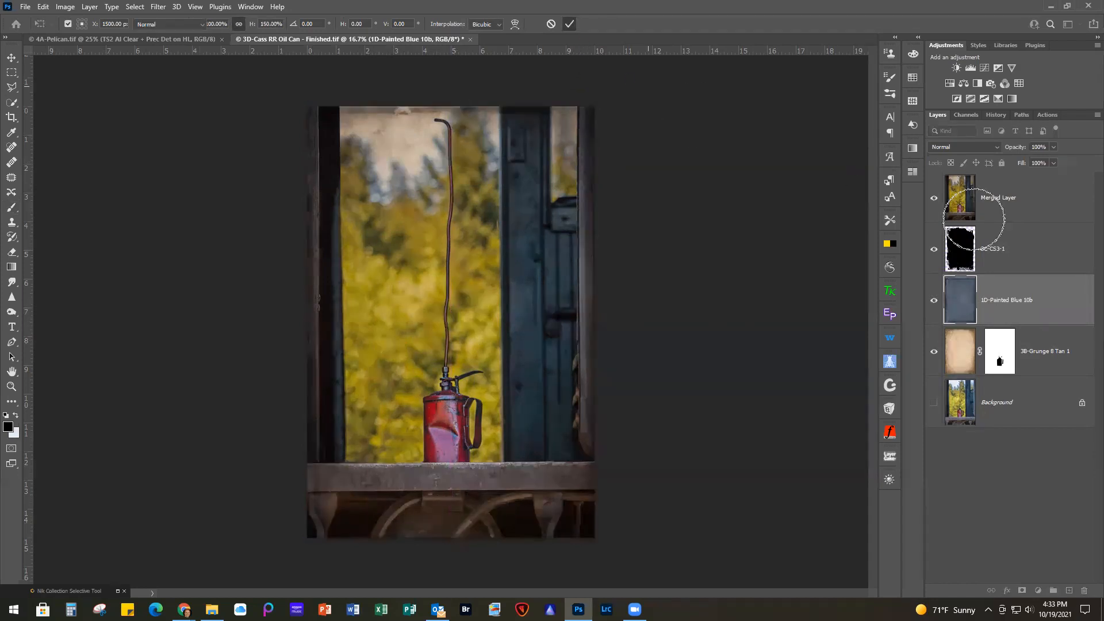
# Step: Clip the Merged Layer to the 3C-CS3-1 mask shape and compare the frame with the 1D-Painted Blue 10b texture hidden and shown
pyautogui.click(1040, 217)
pyautogui.hotkey('ctrl', 'alt', 'g')
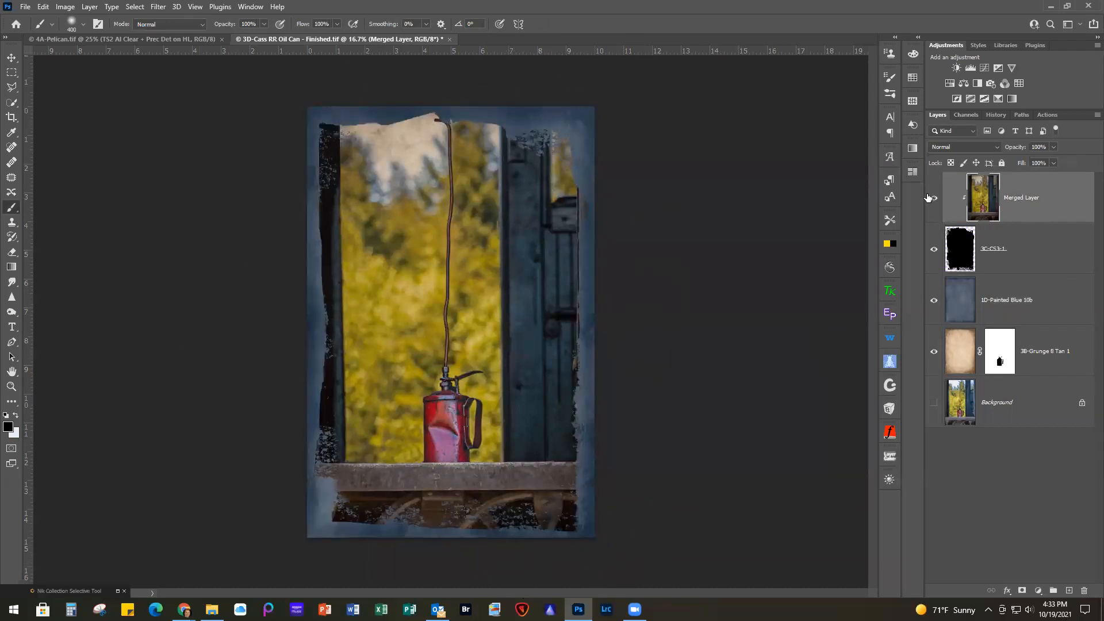
pyautogui.click(933, 301)
pyautogui.click(932, 302)
# Step: Set the 1D-Painted Blue 10b layer's blend mode to Hard Light
pyautogui.click(1029, 301)
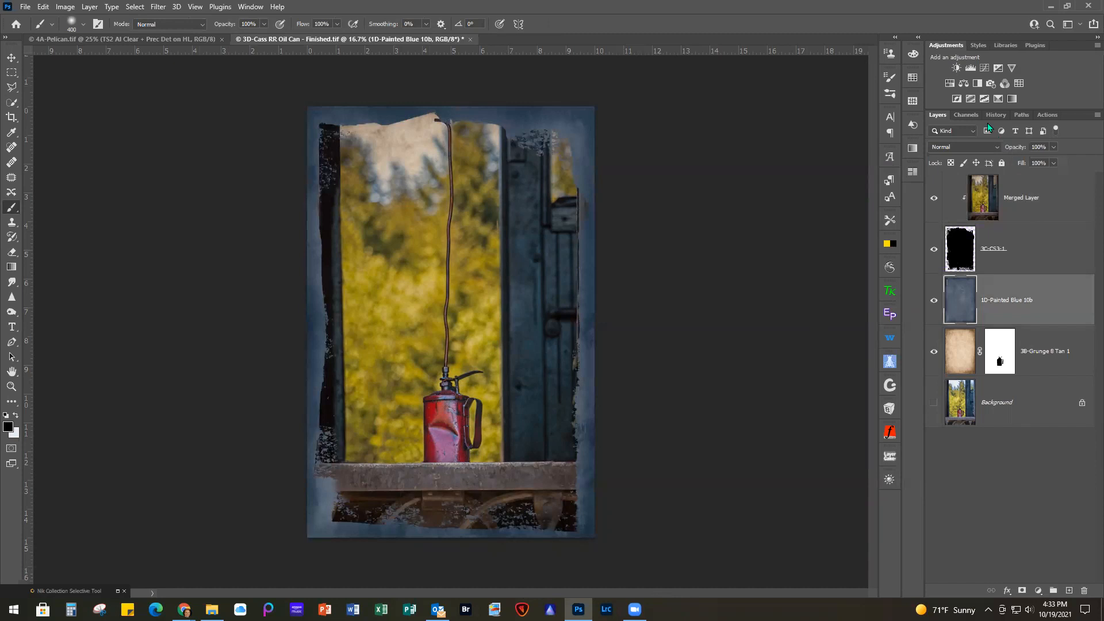
pyautogui.click(960, 147)
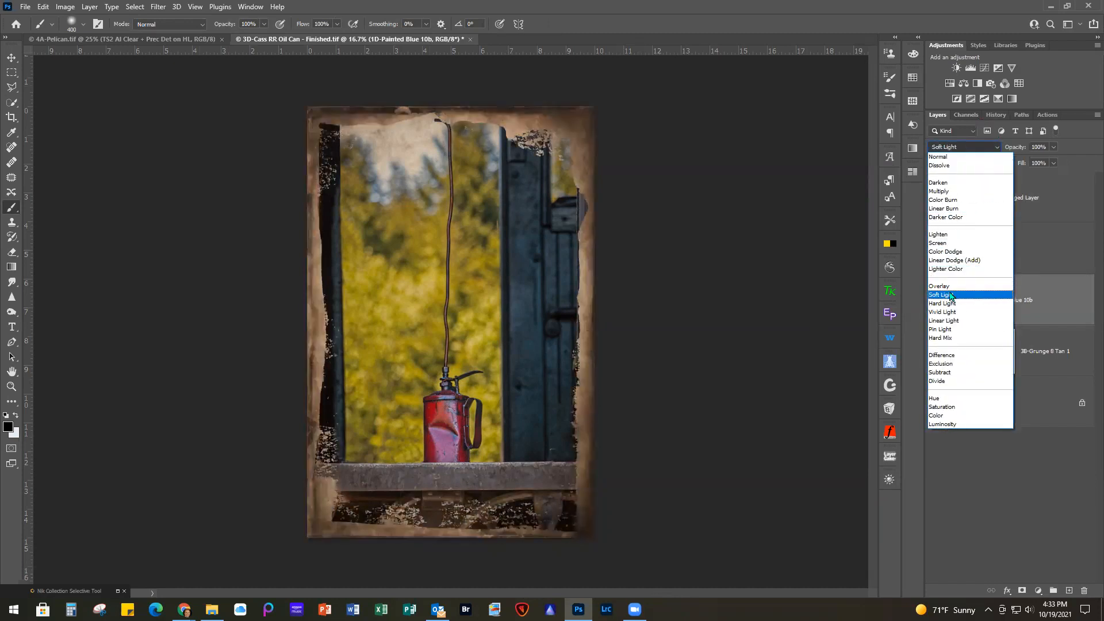
pyautogui.click(950, 304)
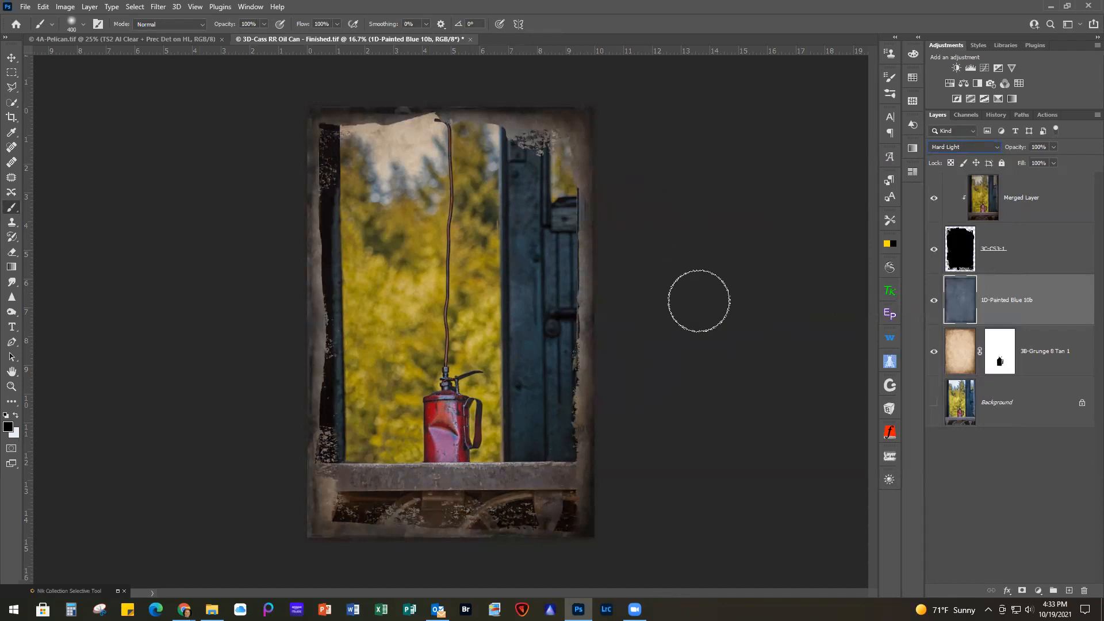
# Step: Close 3D-Cass RR Oil Can - Finished.tif without saving the changes
pyautogui.click(468, 39)
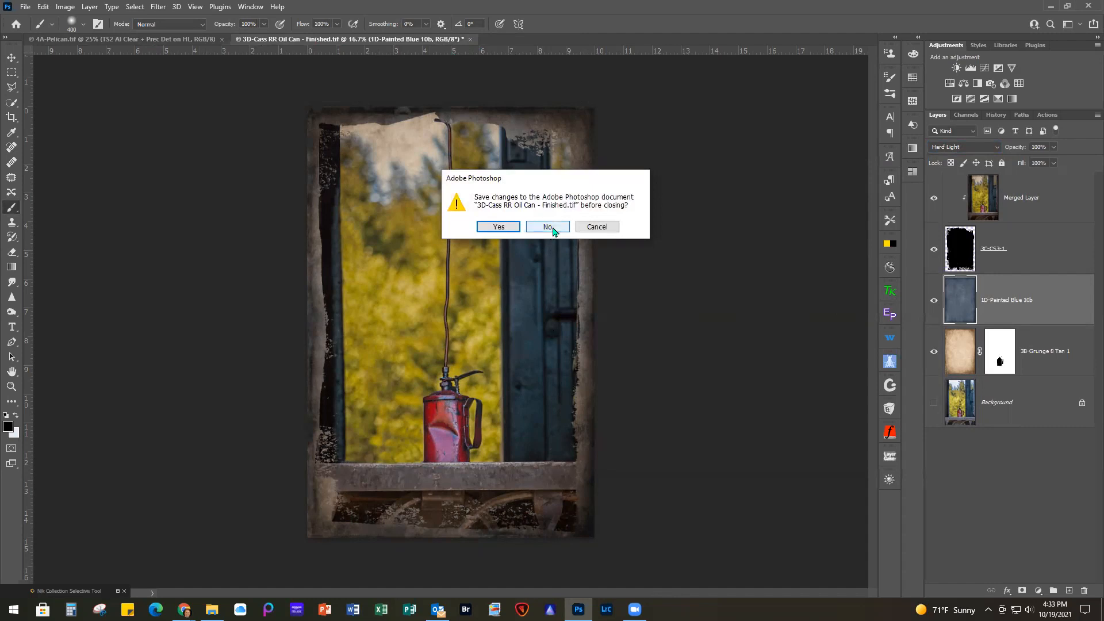
pyautogui.click(551, 227)
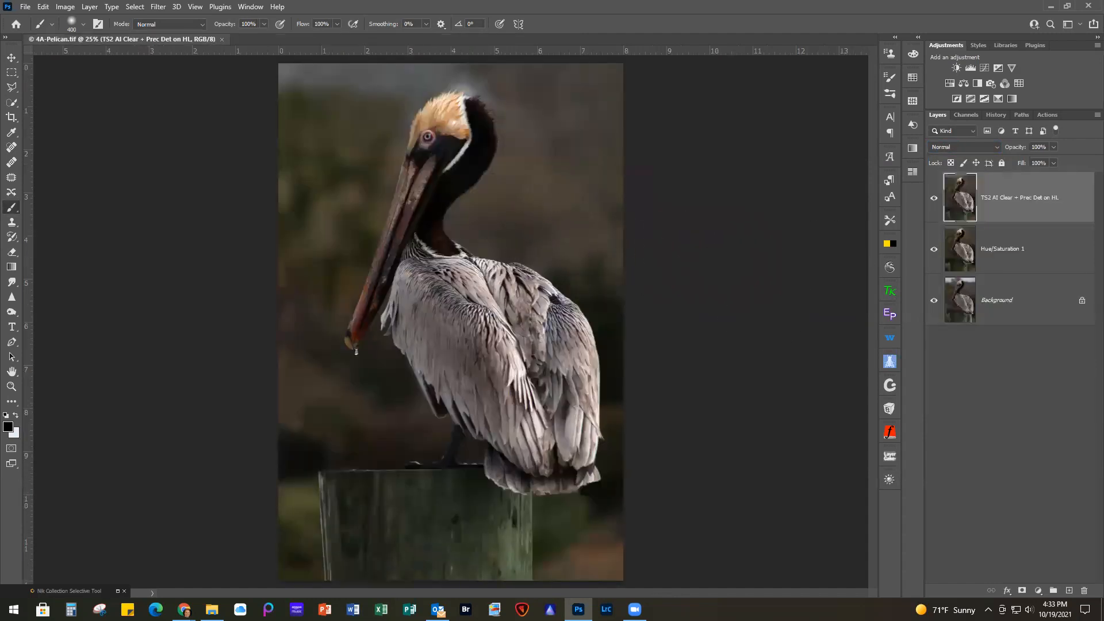
# Step: Examine the pelican edits by isolating the Background layer and reshowing the Hue/Saturation 1 and TS2 AI Clear + Prec Det on HL layers
pyautogui.keyDown('alt'); pyautogui.click(934, 300); pyautogui.keyUp('alt')
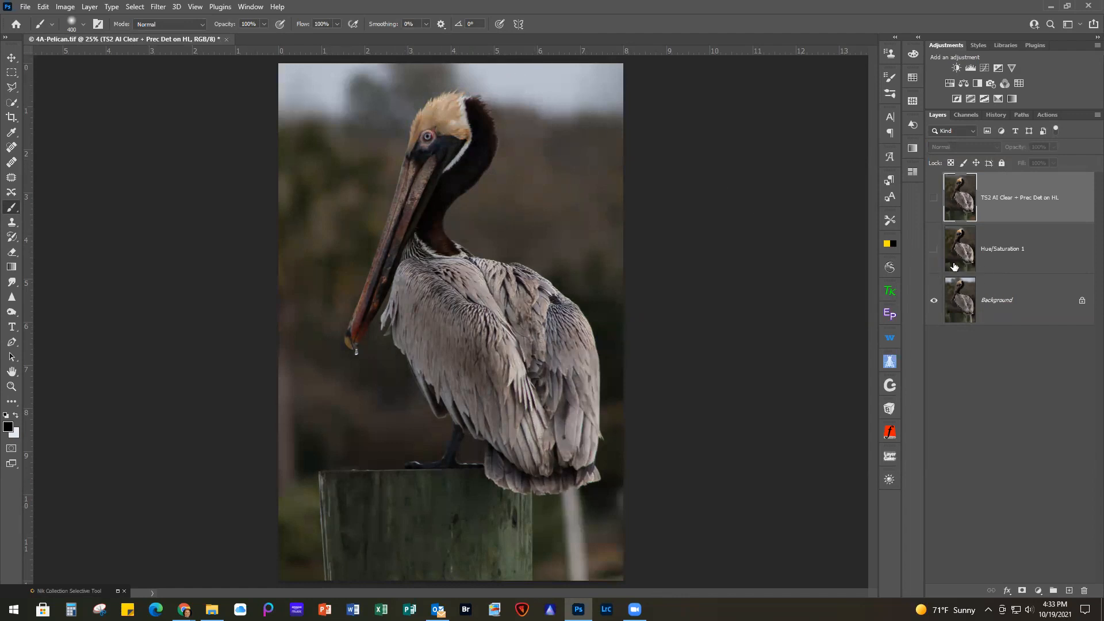
pyautogui.click(934, 251)
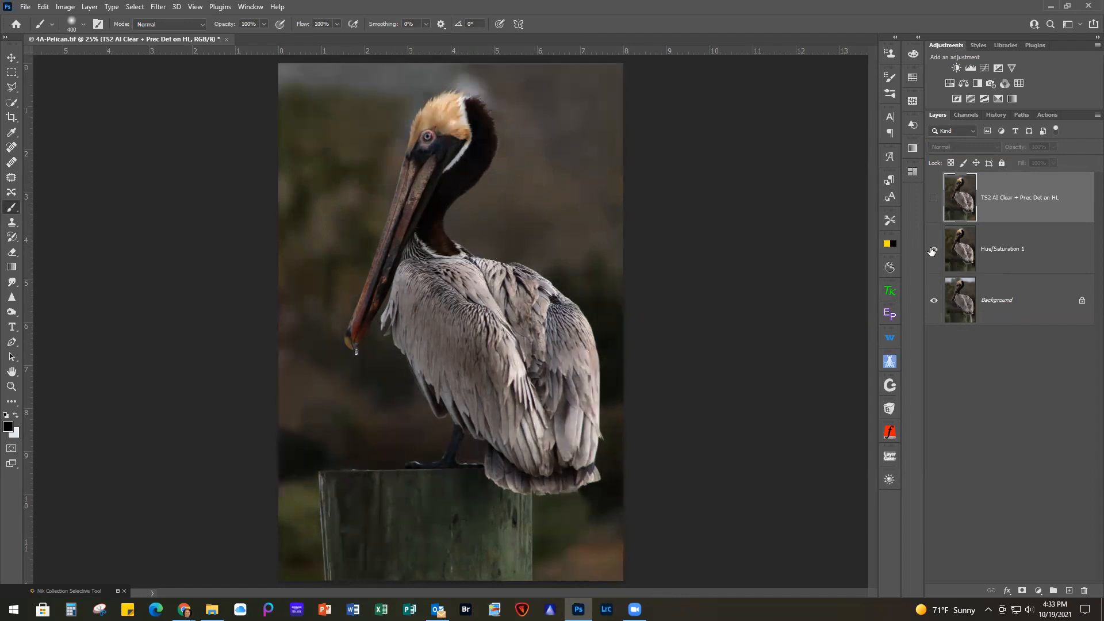
pyautogui.click(933, 199)
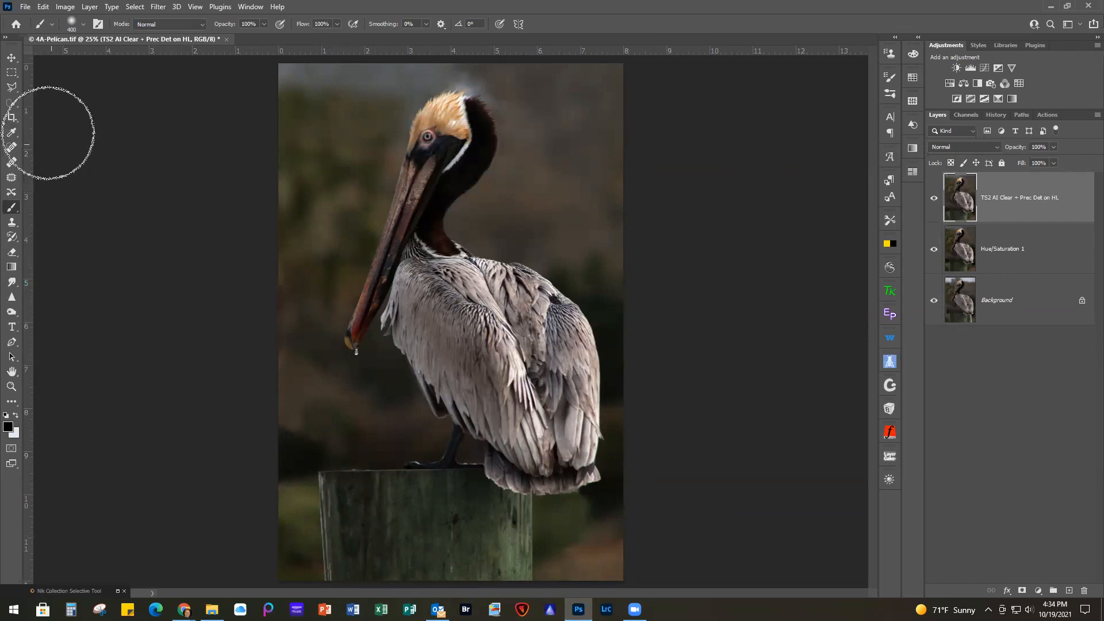
# Step: Select the pelican with Select Subject and add the wooden post to the selection
pyautogui.click(12, 103)
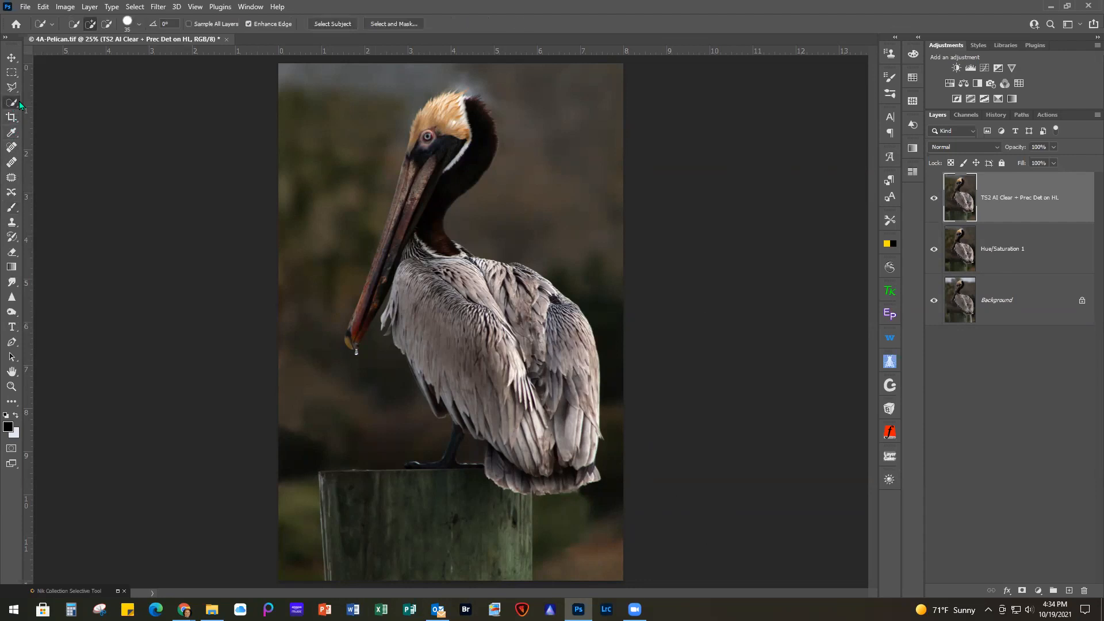
pyautogui.click(337, 23)
pyautogui.moveTo(386, 479); pyautogui.dragTo(340, 482)
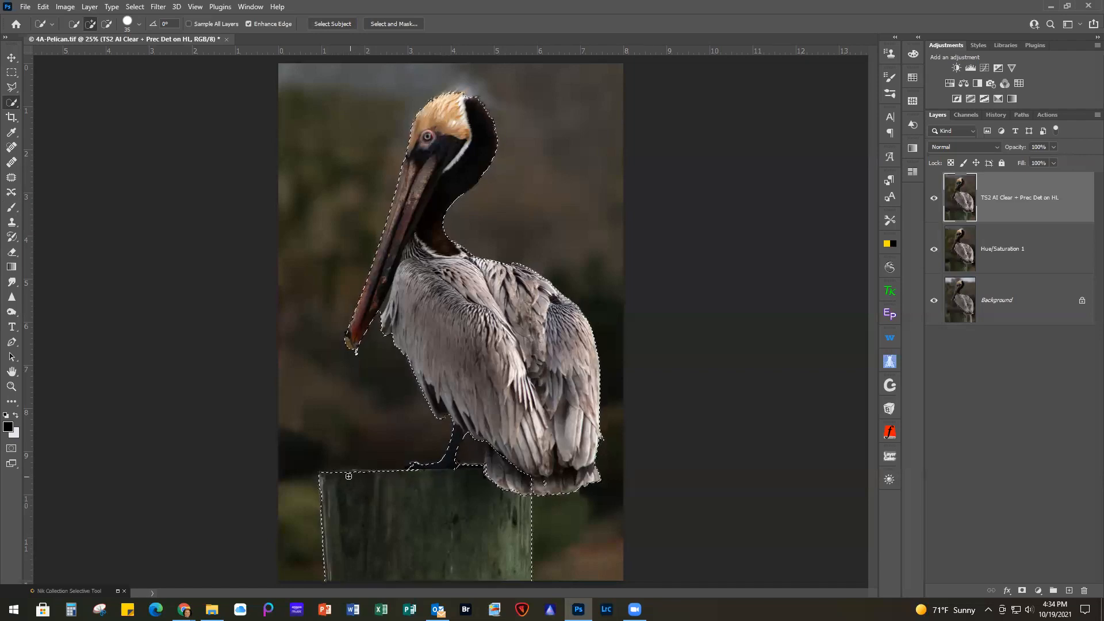
pyautogui.scroll(3, 408, 513)
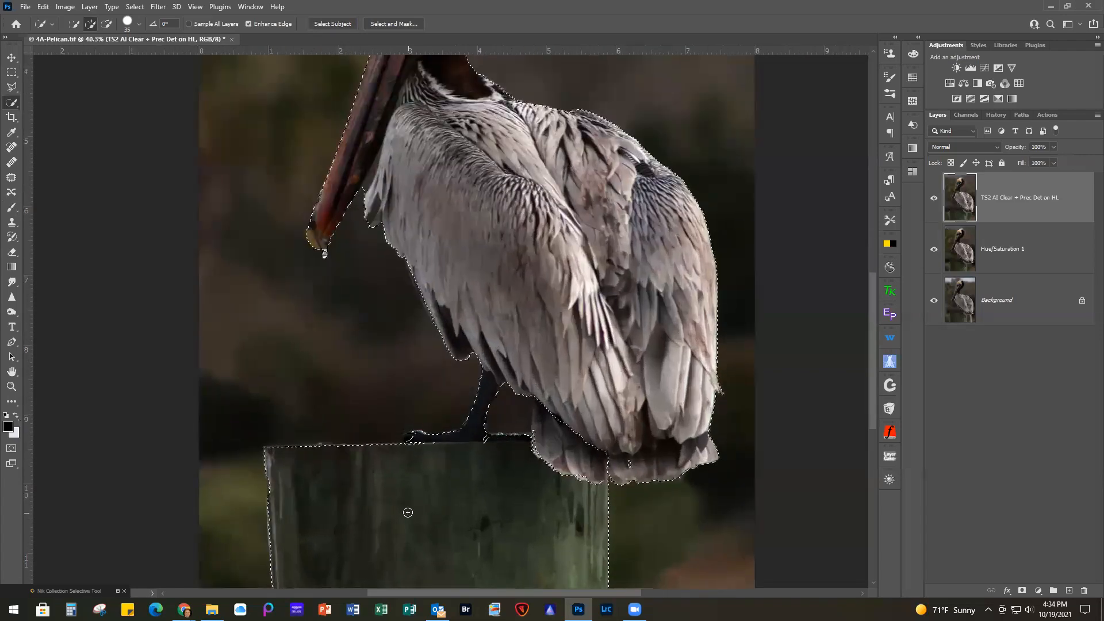
pyautogui.moveTo(455, 503); pyautogui.dragTo(490, 365)
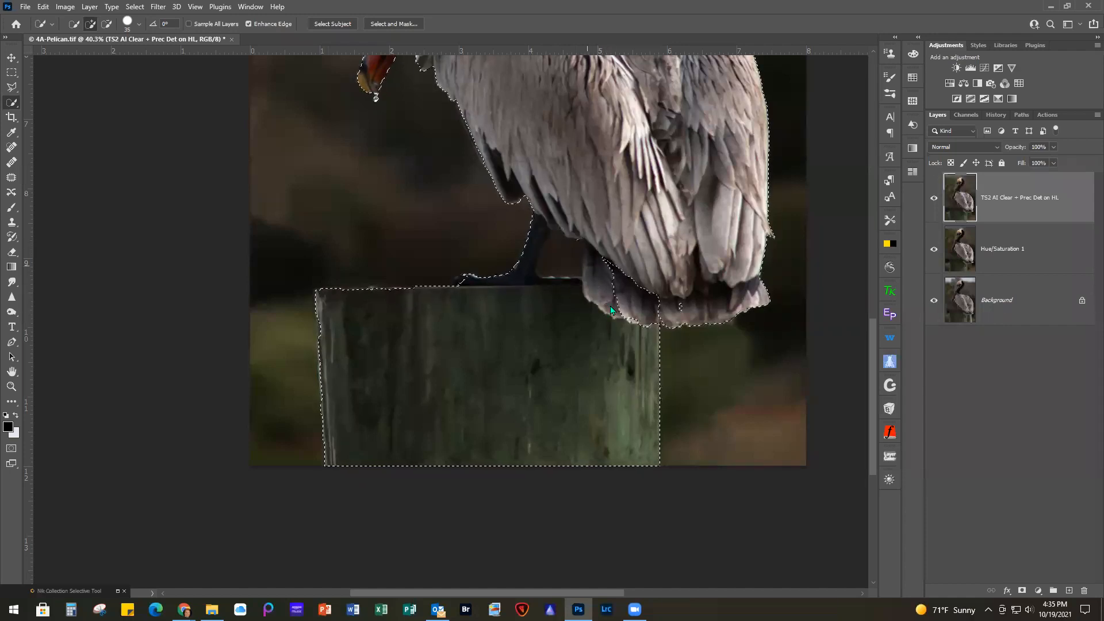
# Step: Refine the selection around the pelican's tail feathers and the gap beside its leg, and deselect everything
pyautogui.moveTo(648, 268); pyautogui.dragTo(641, 303)
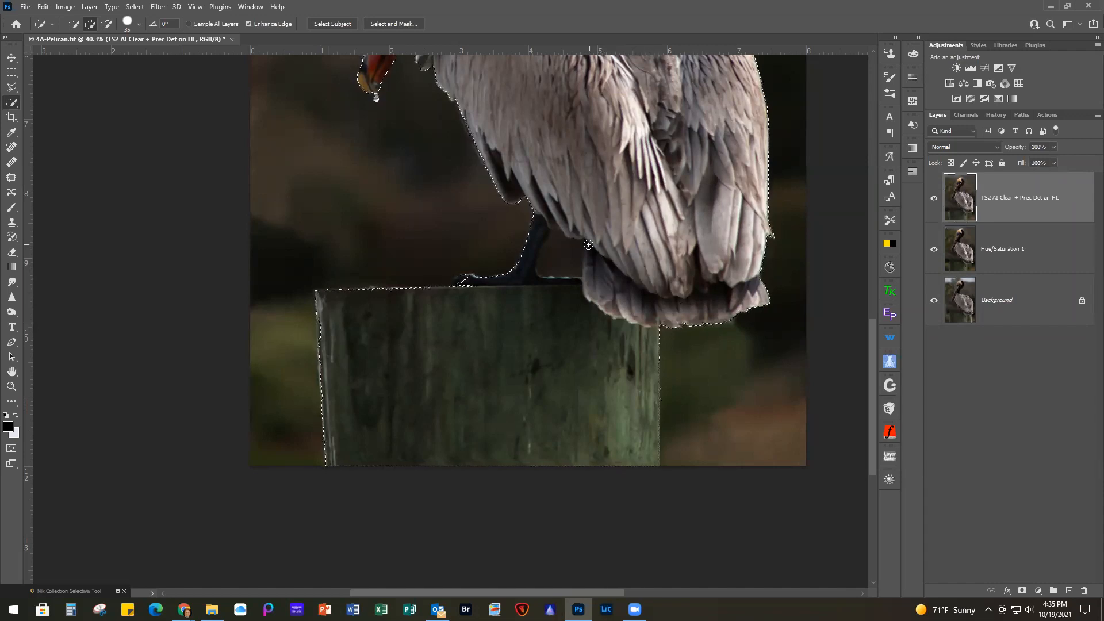
pyautogui.press('alt')
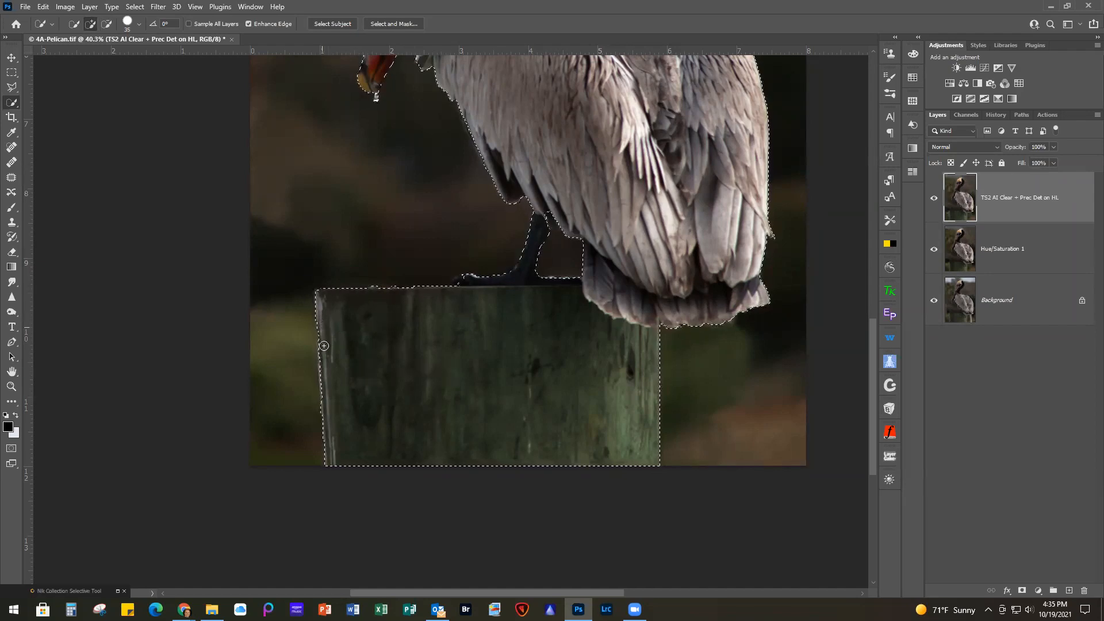
pyautogui.scroll(-8, 721, 451)
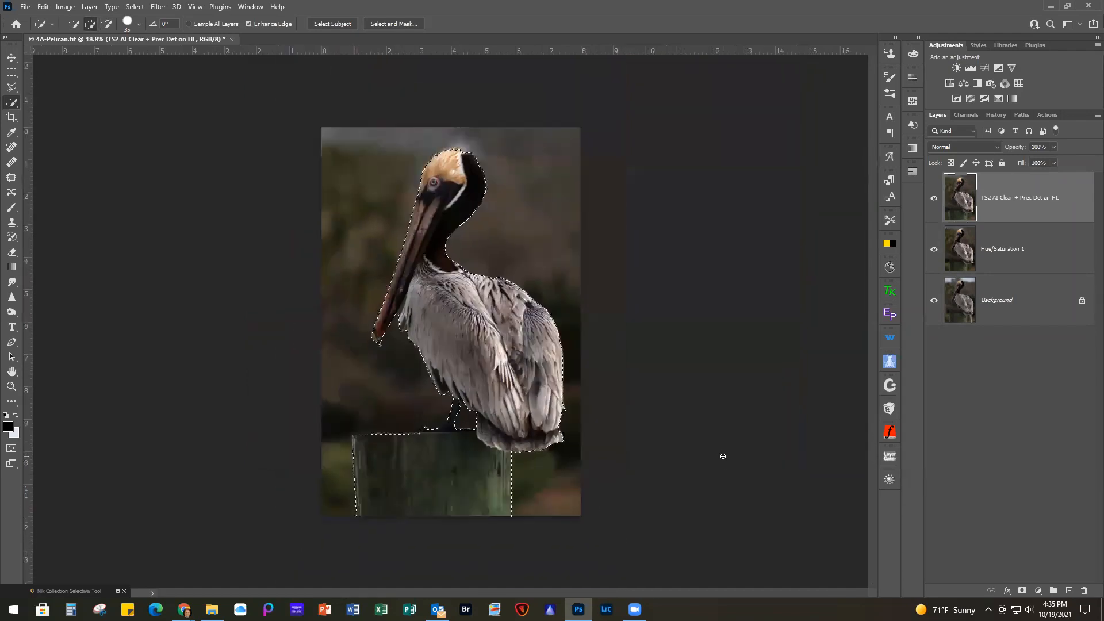
pyautogui.scroll(2, 723, 456)
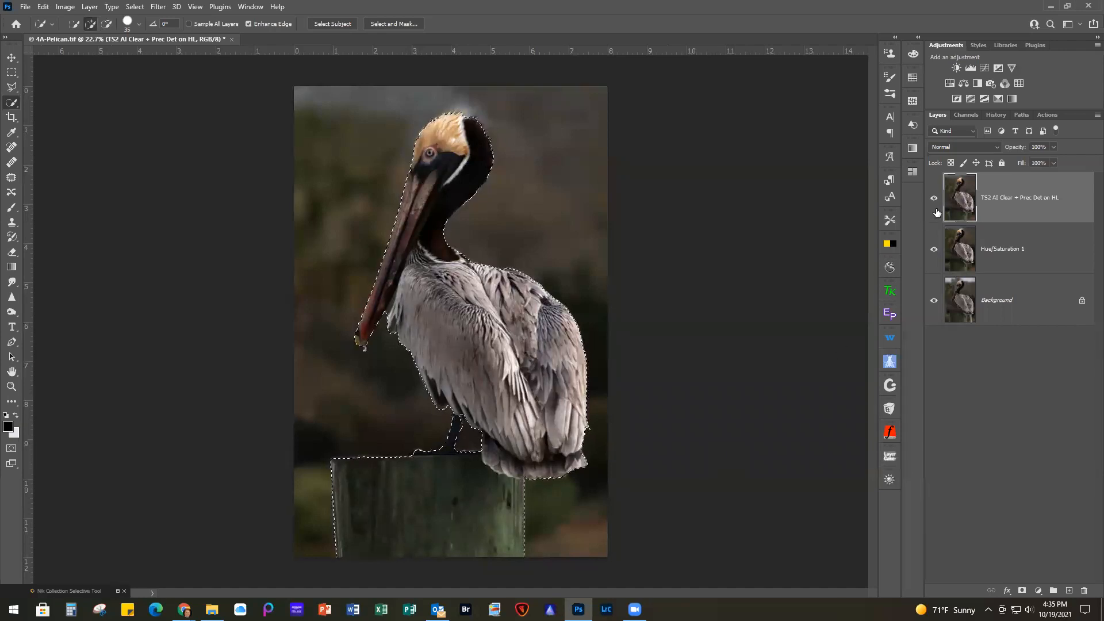
pyautogui.hotkey('ctrl', 'd')
# Step: Place the 4B-13-Multi Colored 1 texture above the pelican layers, rotated about 90° and scaled to fill the canvas, in Soft Light mode
pyautogui.moveTo(1103, 225); pyautogui.dragTo(403, 295)
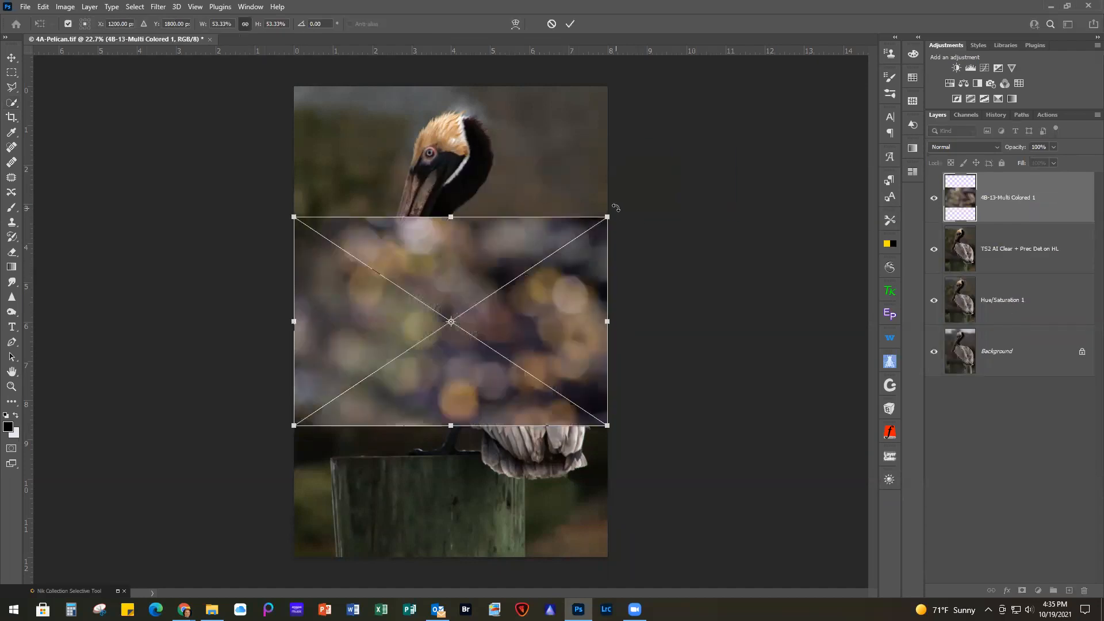
pyautogui.moveTo(617, 208); pyautogui.dragTo(504, 403)
pyautogui.moveTo(486, 311); pyautogui.dragTo(433, 233)
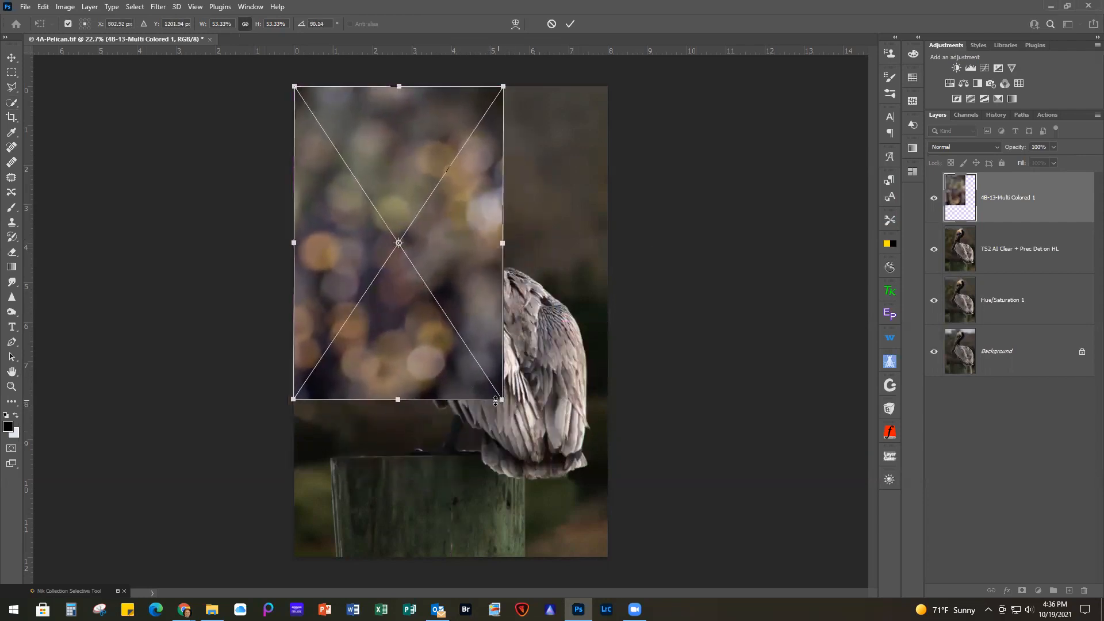
pyautogui.moveTo(509, 410); pyautogui.dragTo(607, 556)
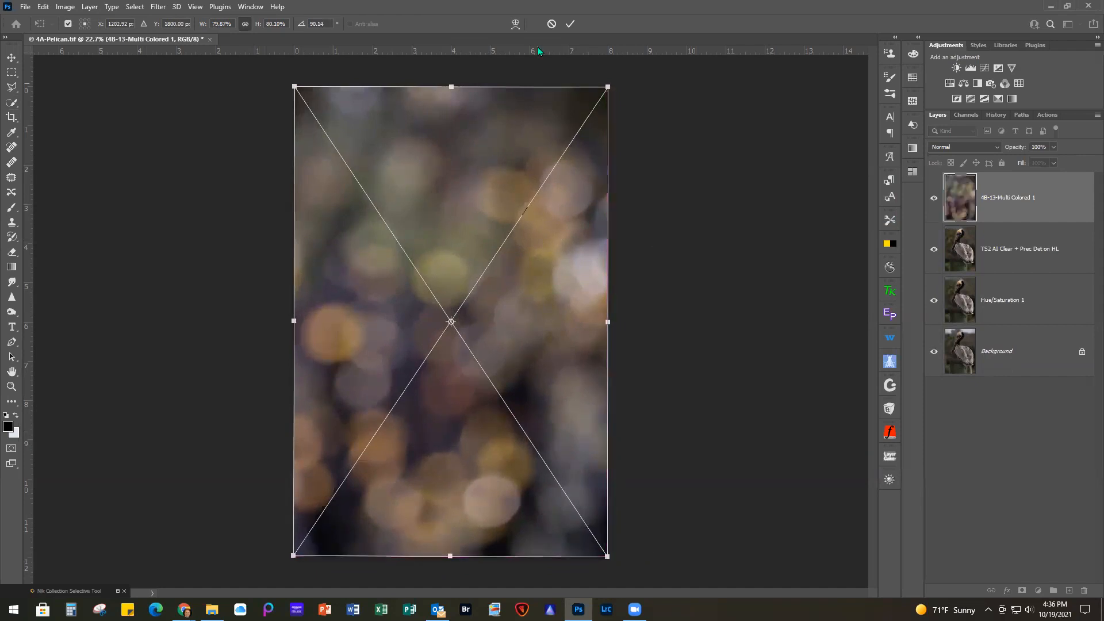
pyautogui.click(575, 23)
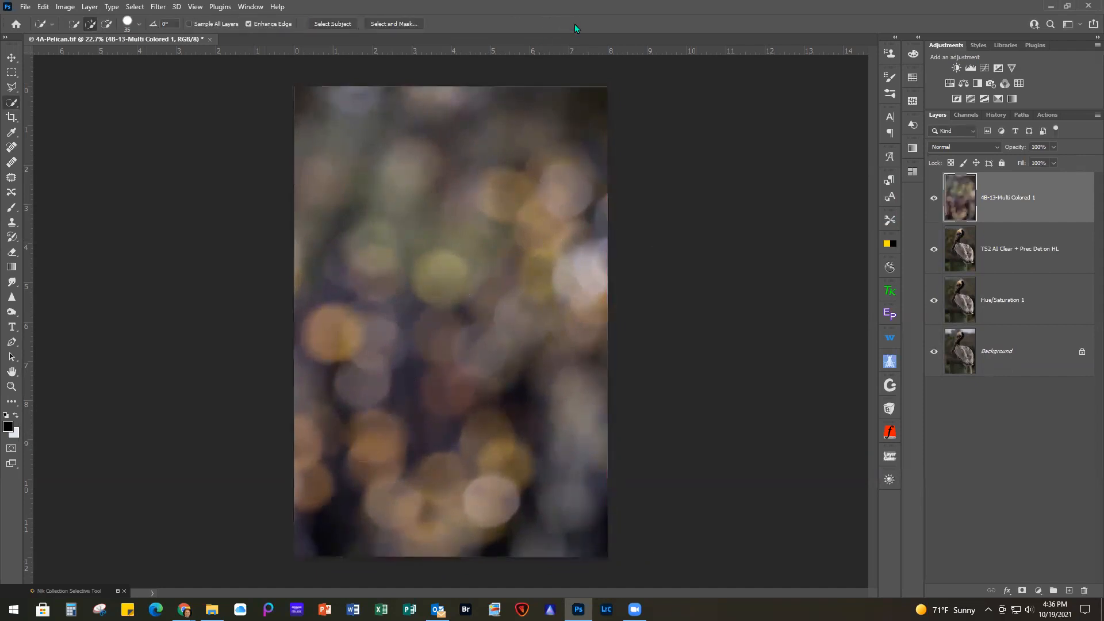
pyautogui.click(978, 147)
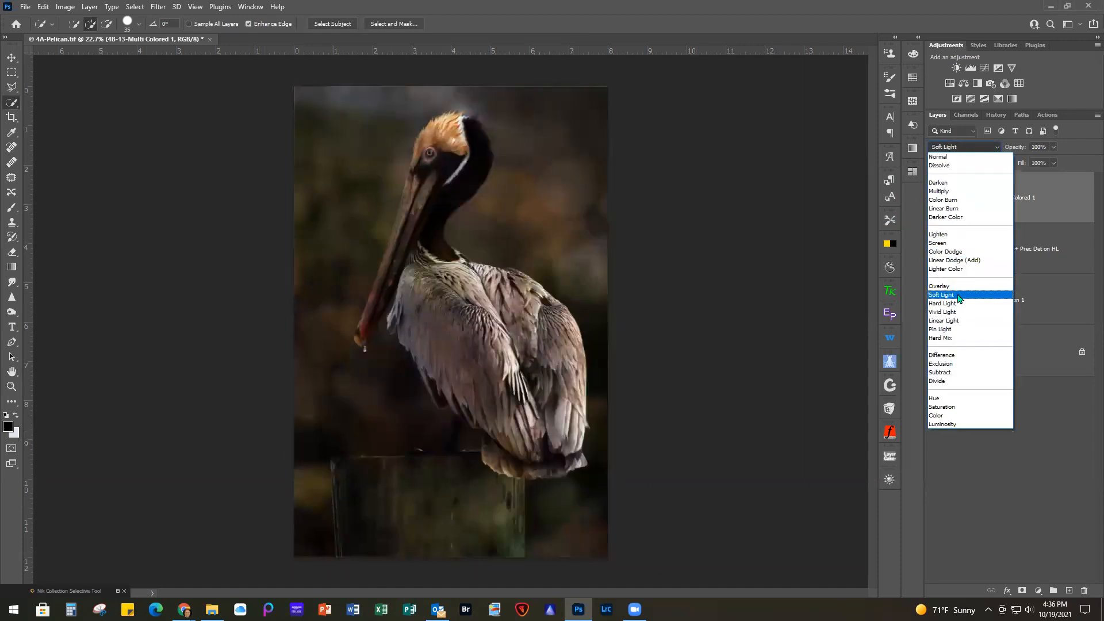
pyautogui.click(960, 295)
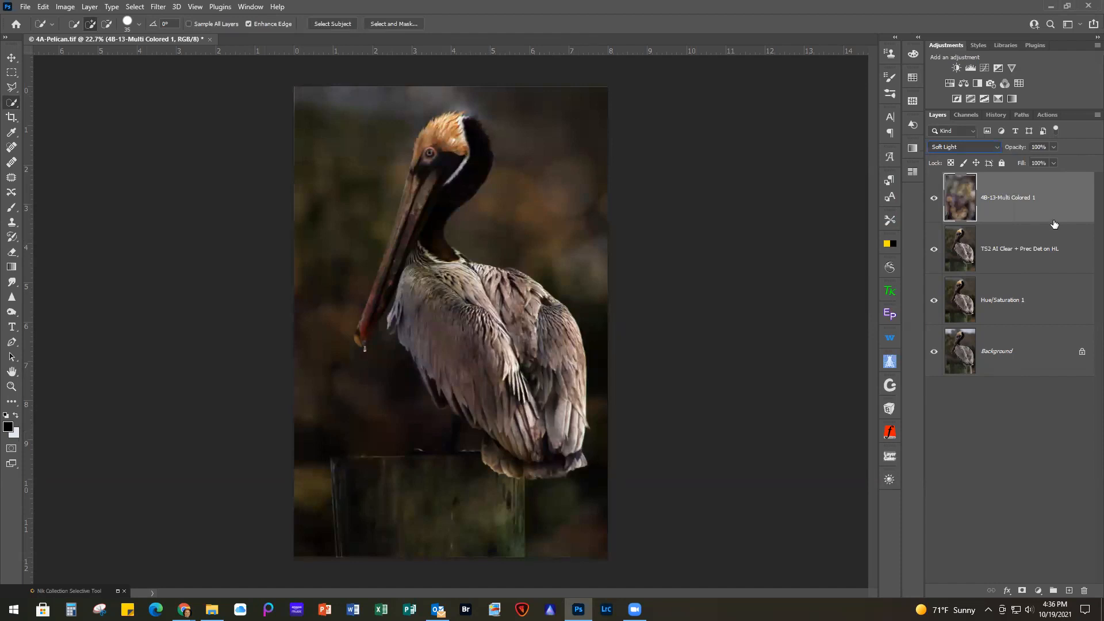
# Step: Select the pelican, its tail feathers and the wooden post with the TS2 AI Clear + Prec Det on HL layer active
pyautogui.click(998, 258)
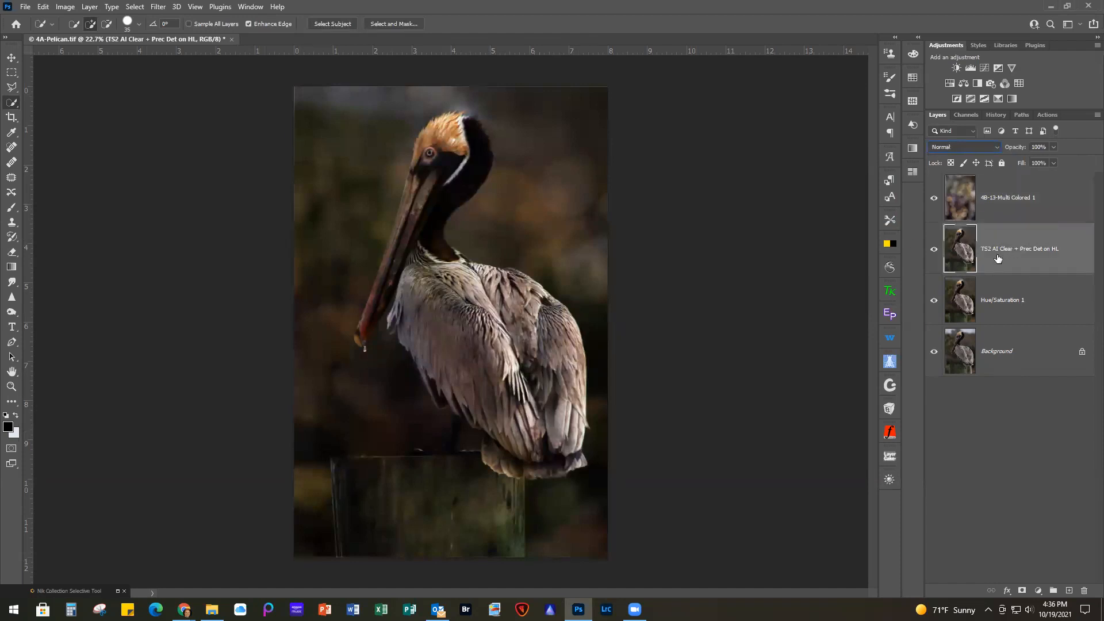
pyautogui.click(139, 8)
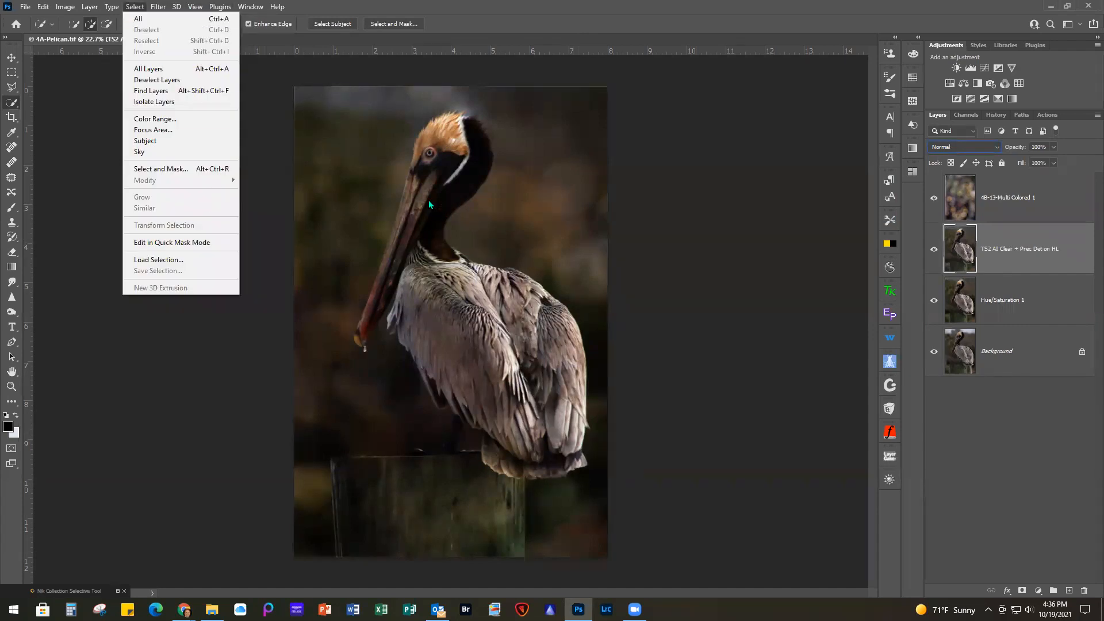
pyautogui.click(13, 101)
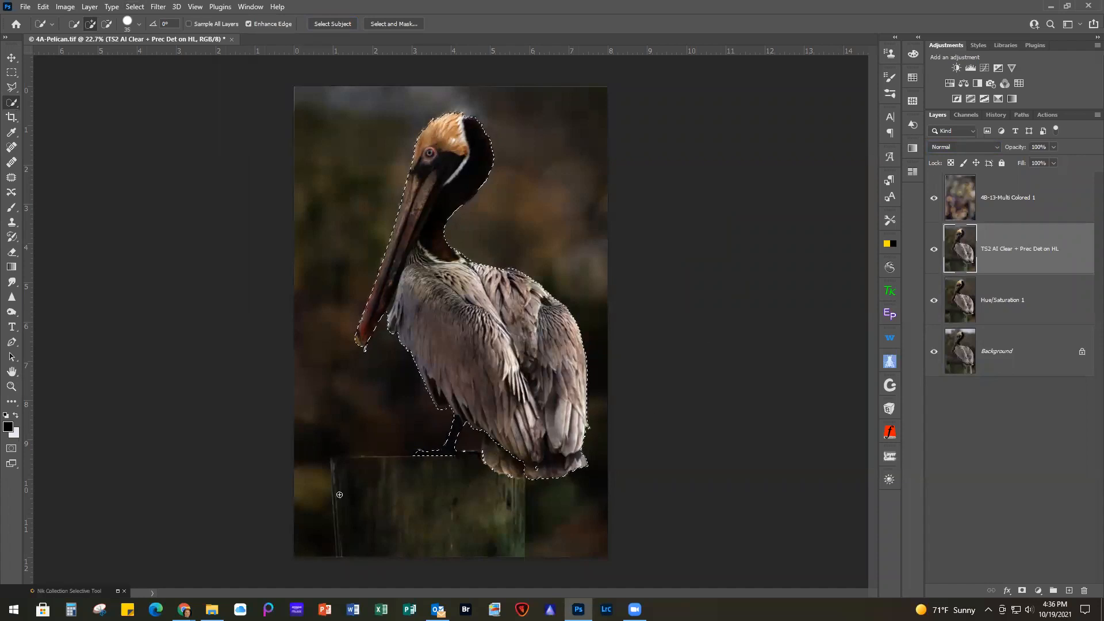
pyautogui.moveTo(359, 499); pyautogui.dragTo(365, 549)
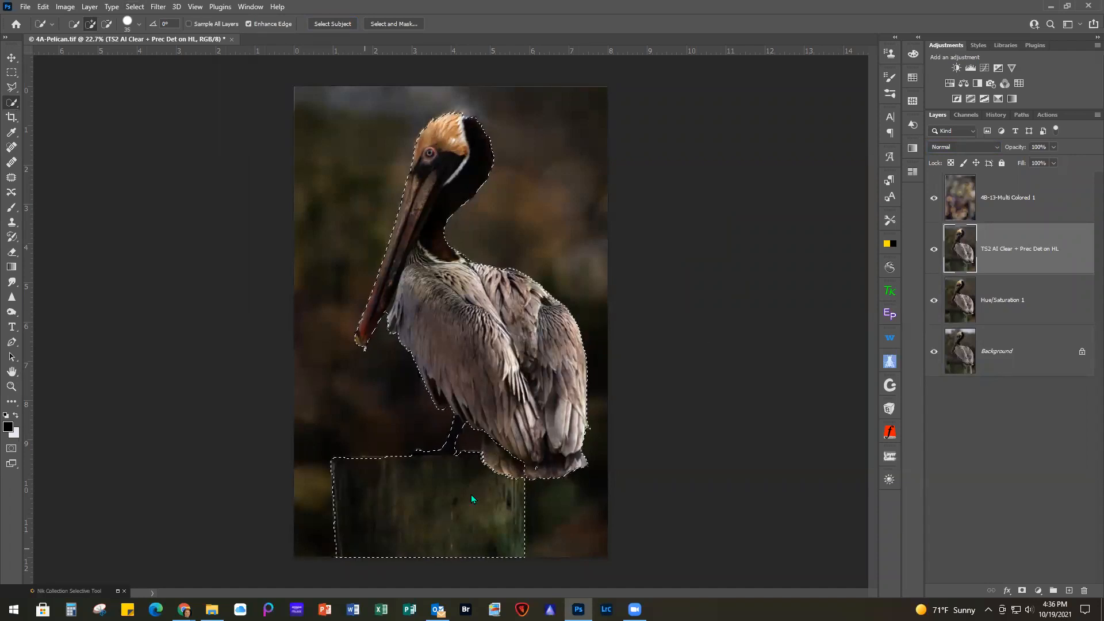
pyautogui.moveTo(337, 477); pyautogui.dragTo(337, 490)
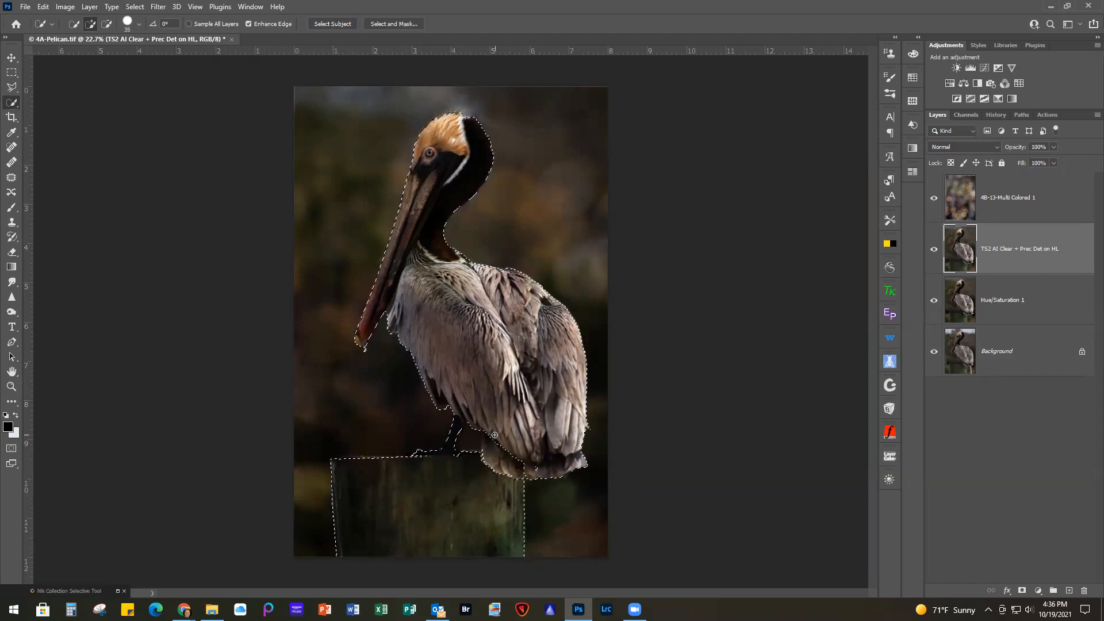
pyautogui.moveTo(509, 471); pyautogui.dragTo(512, 439)
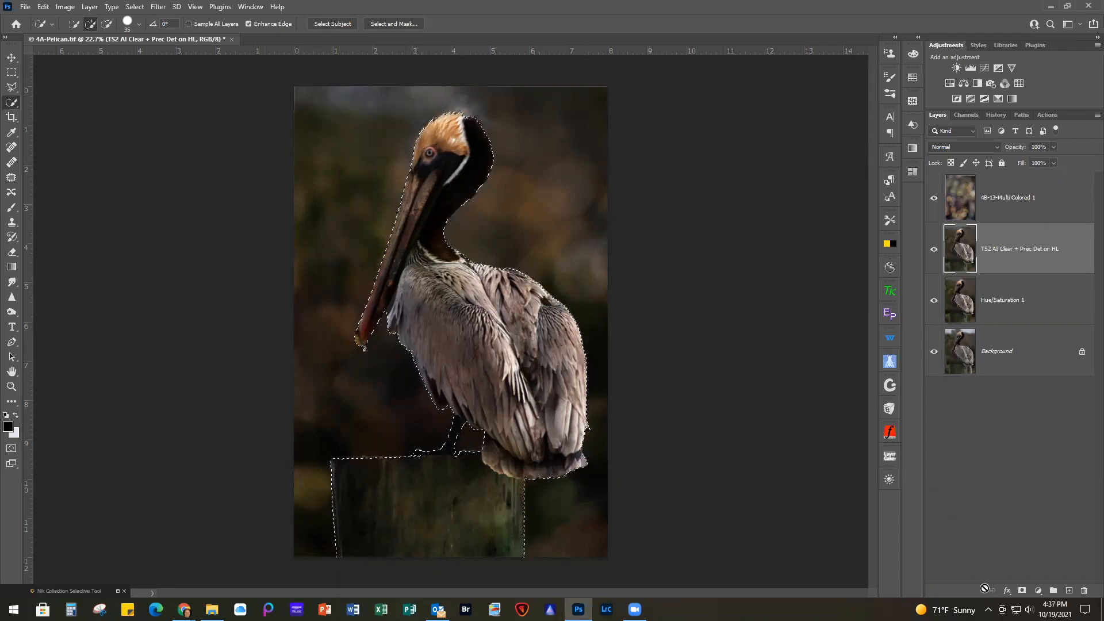
# Step: Try a layer mask made from the pelican selection on the TS2 AI Clear + Prec Det on HL layer, and undo it
pyautogui.click(1023, 591)
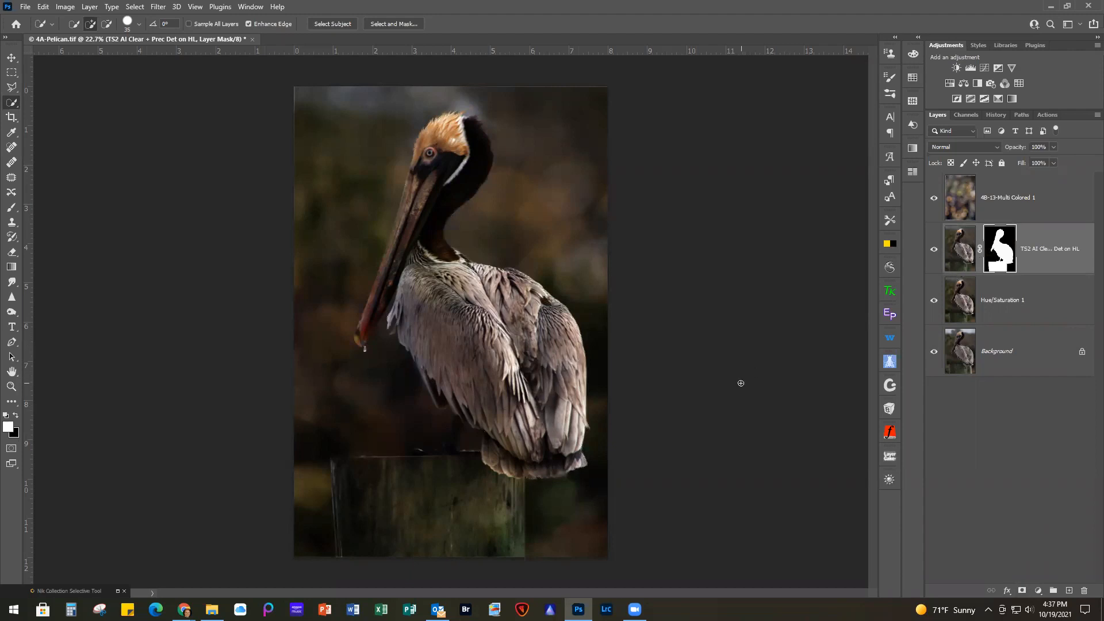
pyautogui.hotkey('ctrl', 'z')
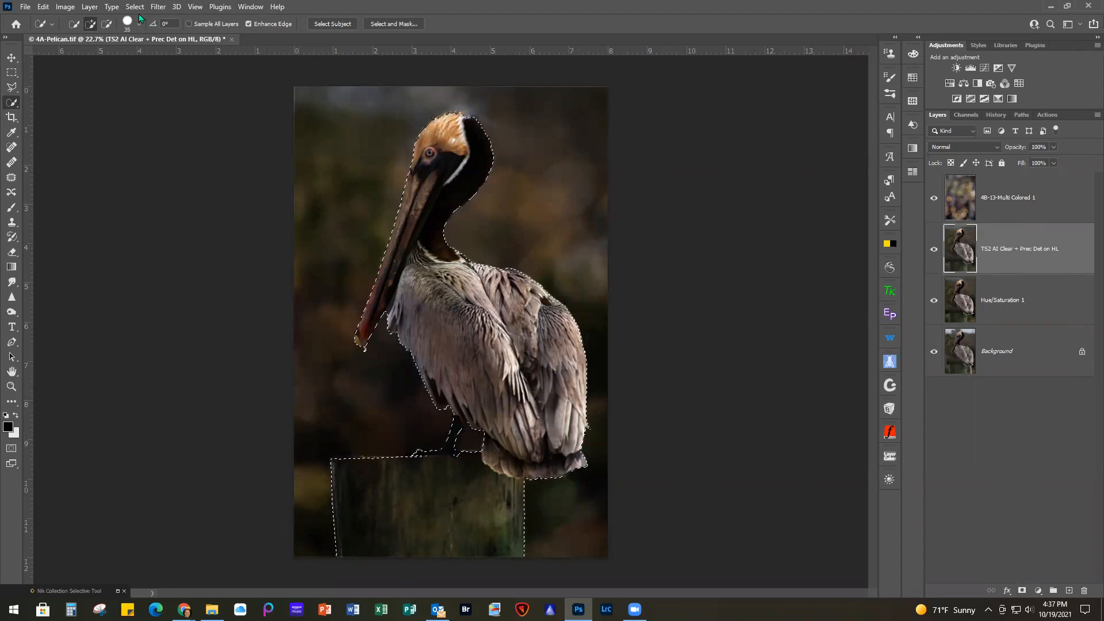
# Step: Invert the selection to the background, use it as a layer mask on the 4B-13-Multi Colored 1 layer, and compare with the layer hidden
pyautogui.click(131, 8)
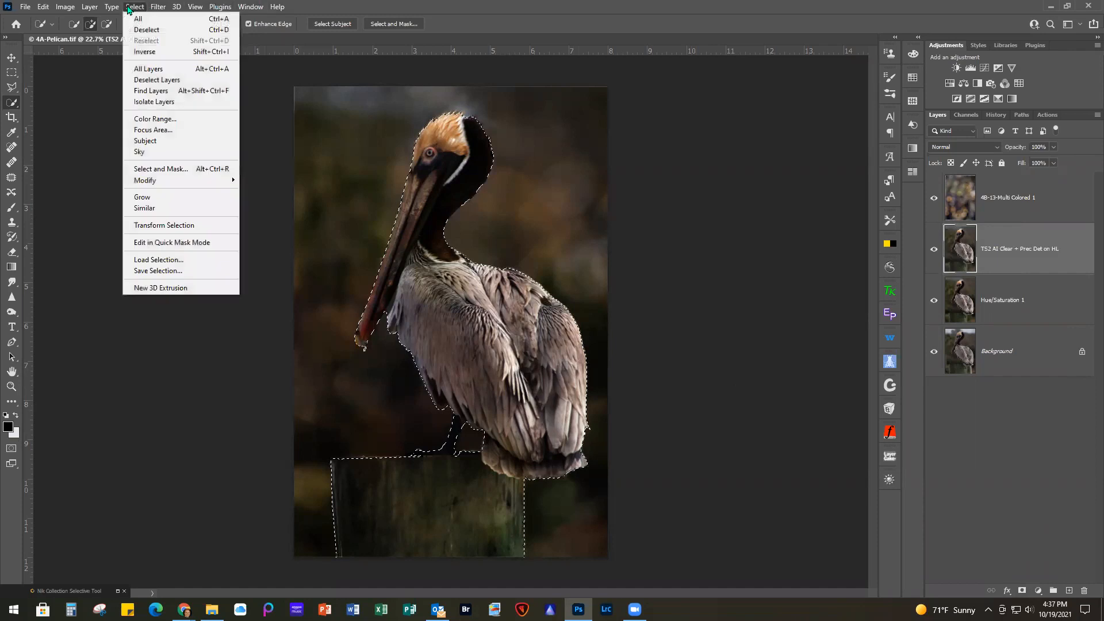
pyautogui.click(142, 55)
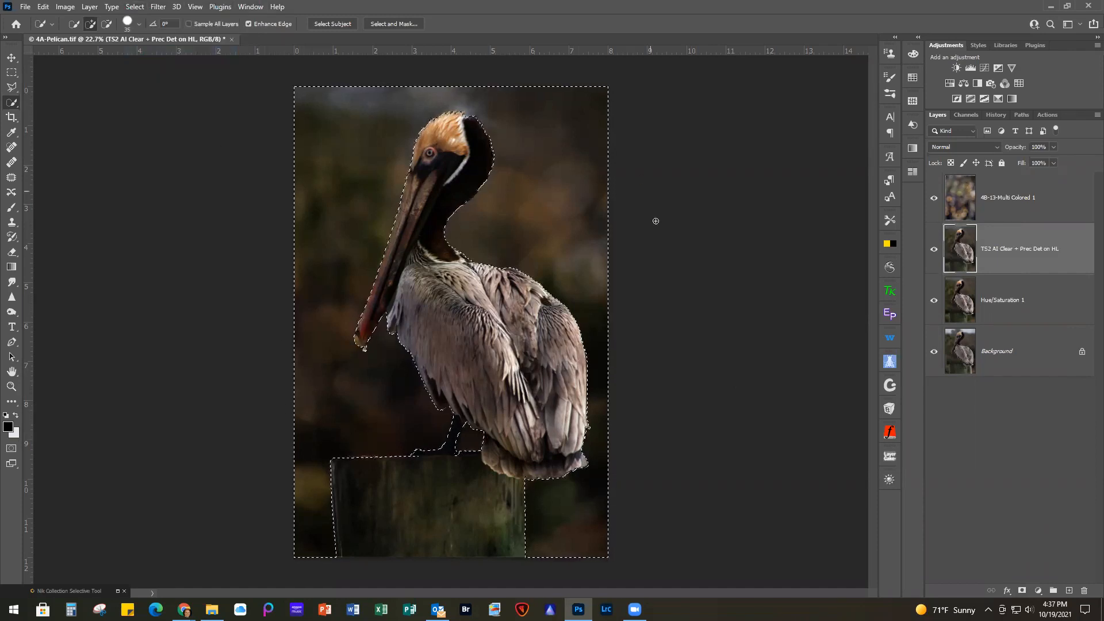
pyautogui.click(1022, 593)
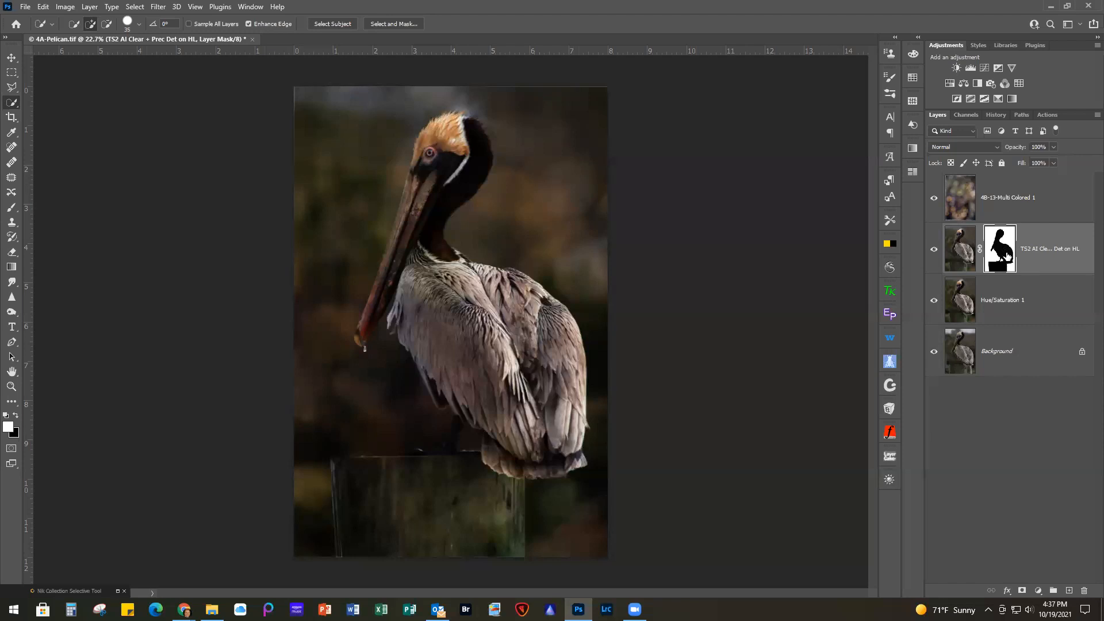
pyautogui.hotkey('ctrl', 'z')
pyautogui.click(1037, 209)
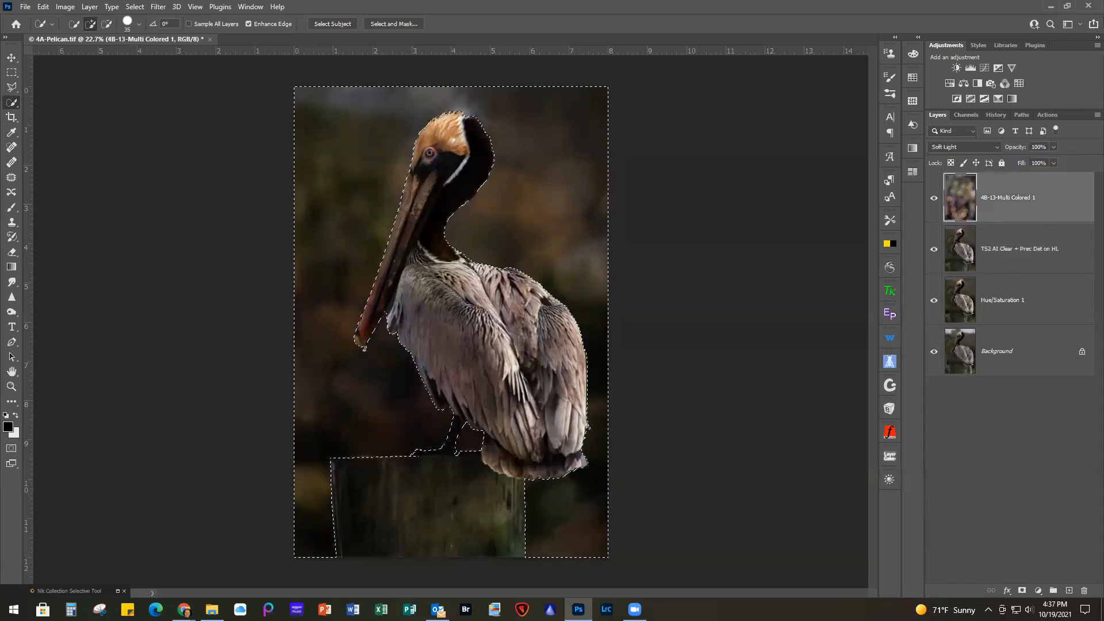
pyautogui.click(1022, 591)
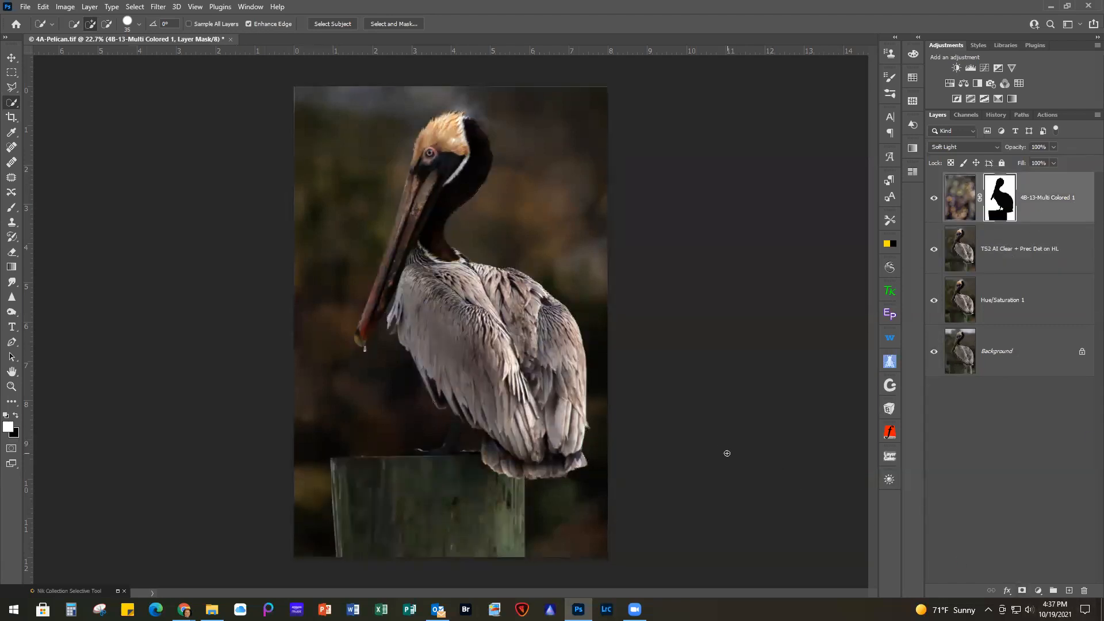
pyautogui.click(934, 198)
pyautogui.click(933, 200)
pyautogui.click(934, 200)
pyautogui.click(934, 199)
# Step: Place the 4C-14-Multi Colored 2 texture on top of the layers, rotated -90° and scaled to 80% to fill the canvas
pyautogui.moveTo(1003, 467); pyautogui.dragTo(464, 426)
pyautogui.moveTo(624, 438); pyautogui.dragTo(538, 141)
pyautogui.moveTo(509, 343); pyautogui.dragTo(460, 268)
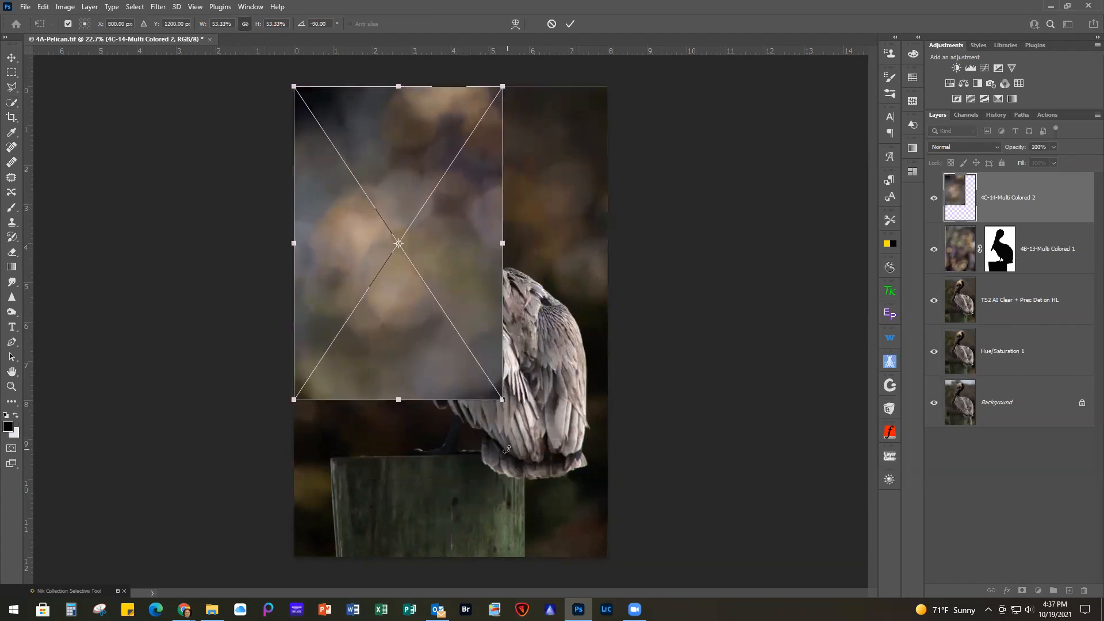
pyautogui.moveTo(503, 399); pyautogui.dragTo(605, 555)
pyautogui.click(571, 25)
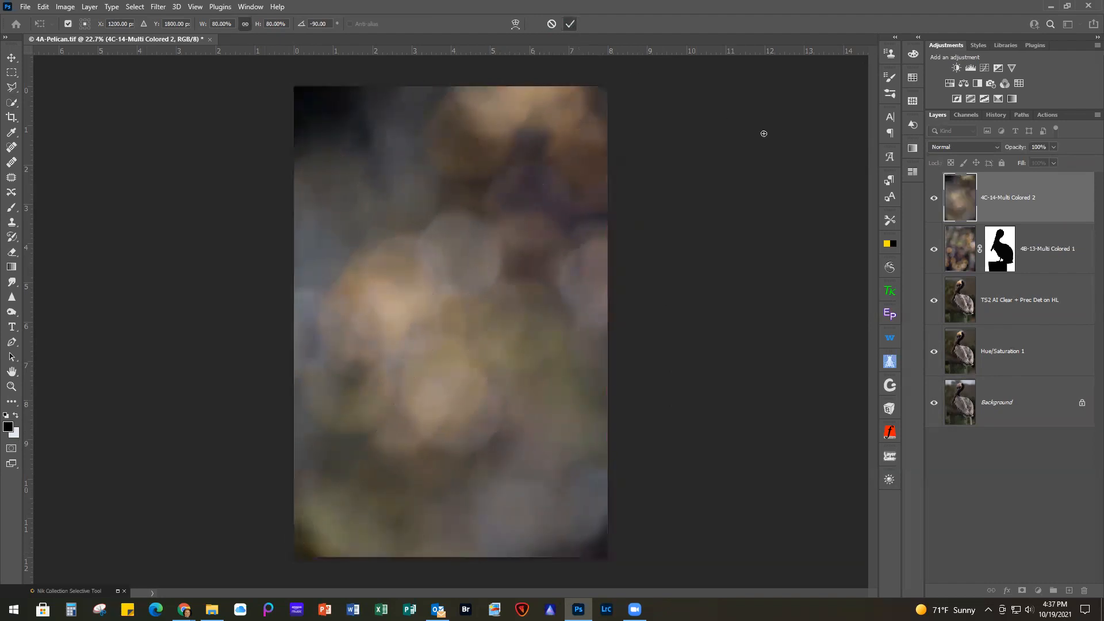
pyautogui.press('w')
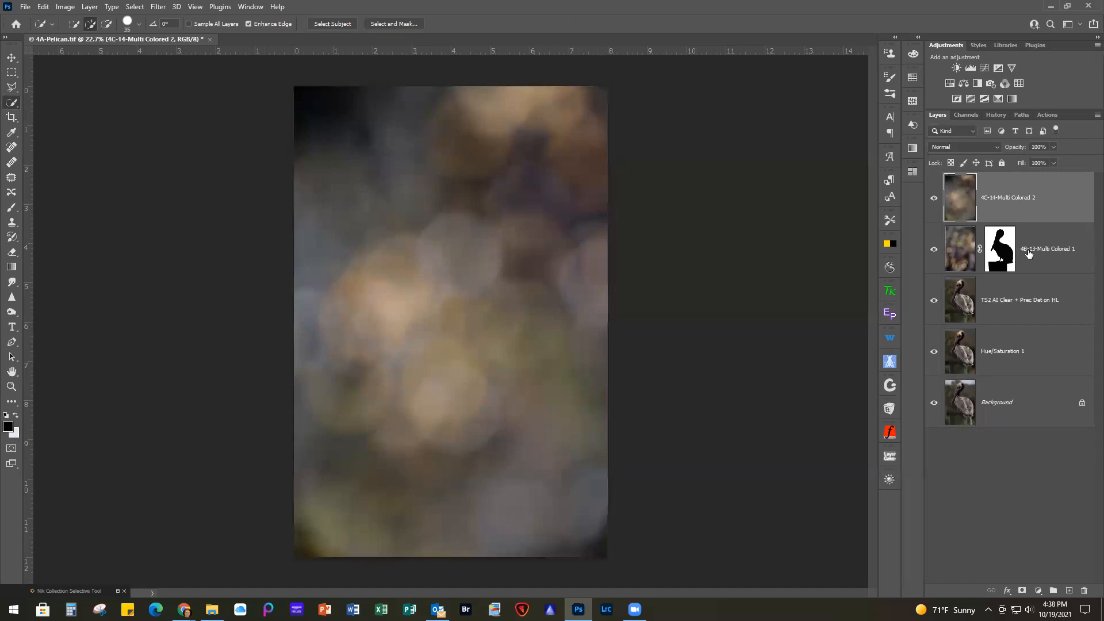
# Step: Set the 4C-14-Multi Colored 2 layer to Multiply at 62% opacity and copy the 4B-13-Multi Colored 1 layer mask onto it
pyautogui.click(964, 145)
pyautogui.click(962, 189)
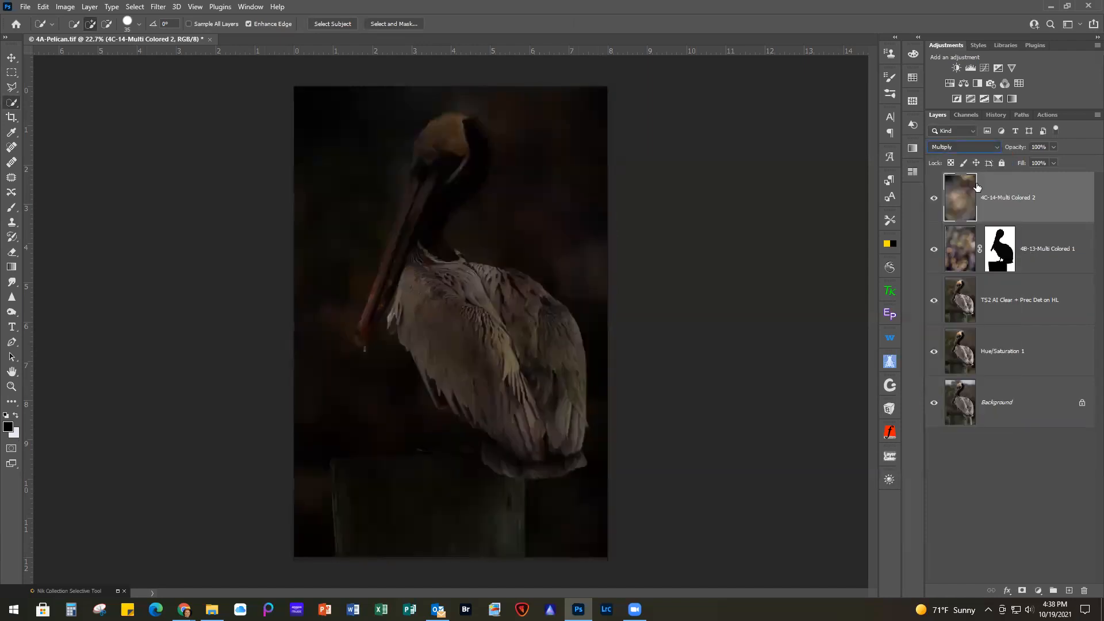
pyautogui.click(1053, 146)
pyautogui.moveTo(1055, 163); pyautogui.dragTo(1034, 165)
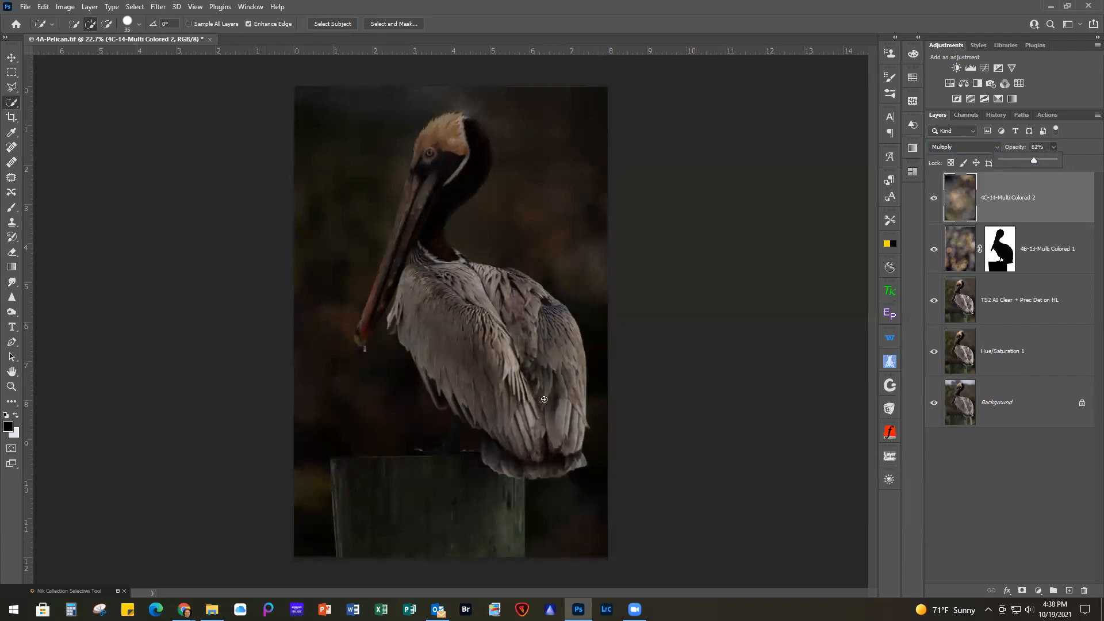
pyautogui.click(995, 264)
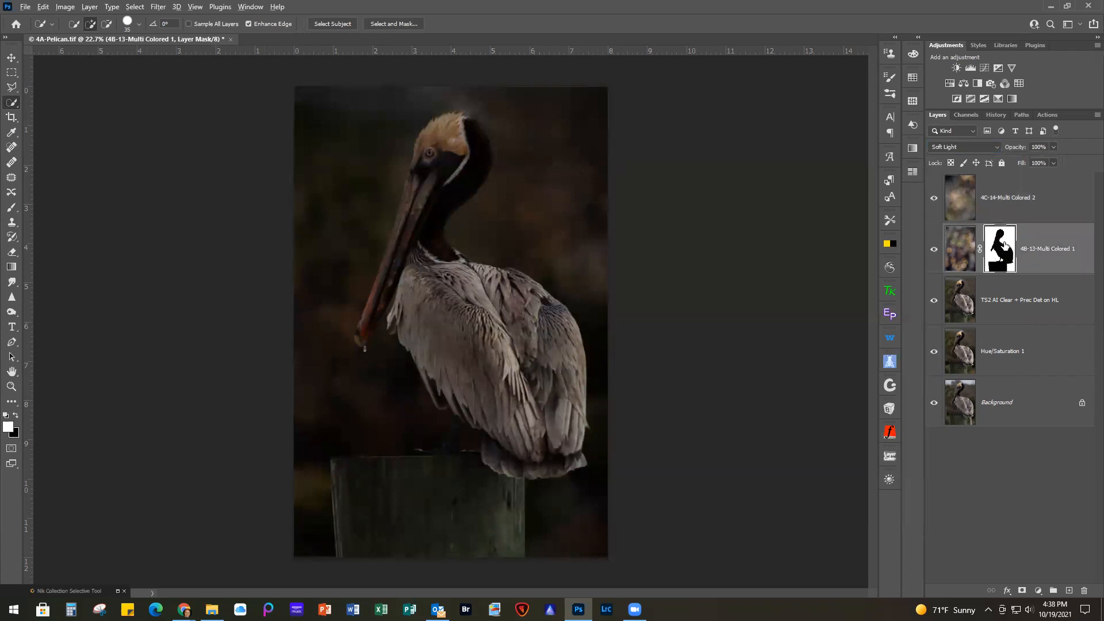
pyautogui.moveTo(1003, 260); pyautogui.dragTo(1002, 204)
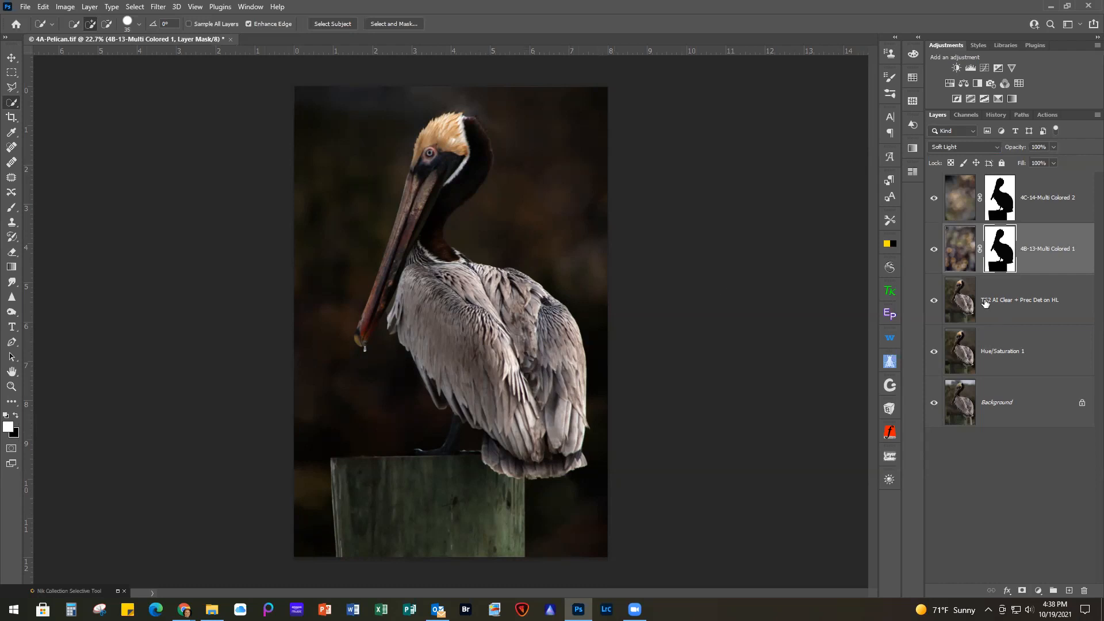
# Step: Add a Brightness/Contrast adjustment layer above the TS2 AI Clear + Prec Det on HL layer with Brightness at 28
pyautogui.click(1033, 293)
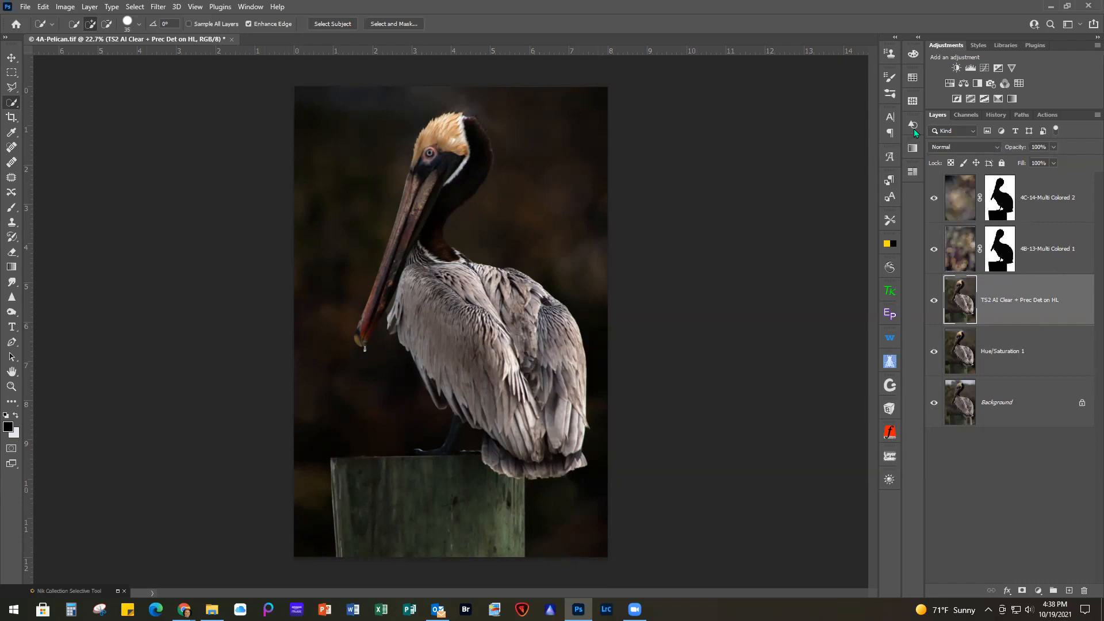
pyautogui.click(955, 68)
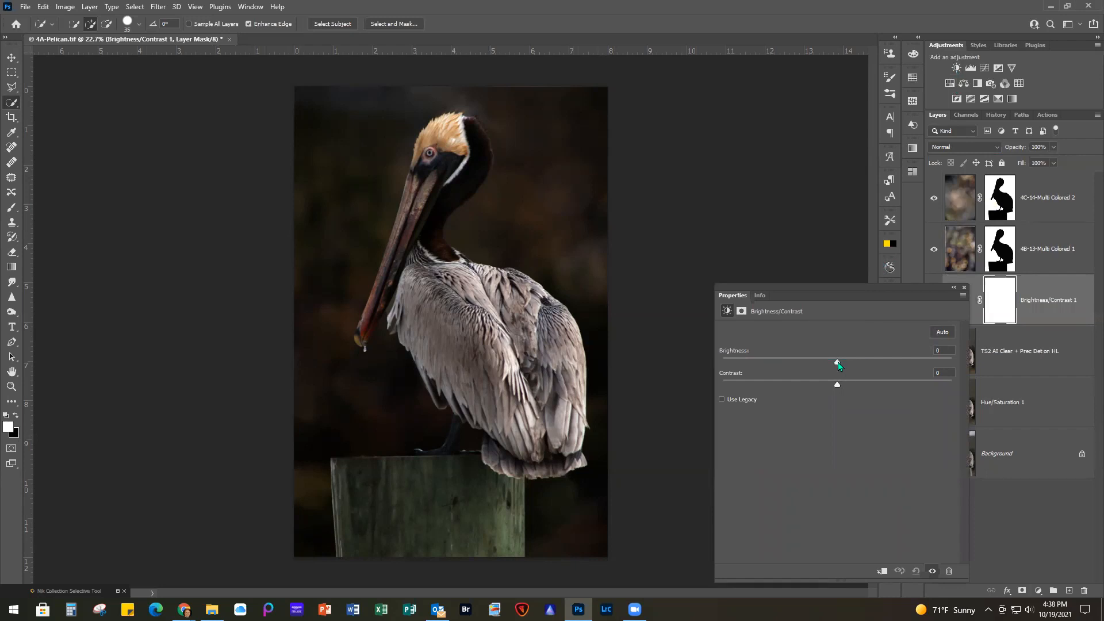
pyautogui.moveTo(838, 362); pyautogui.dragTo(860, 366)
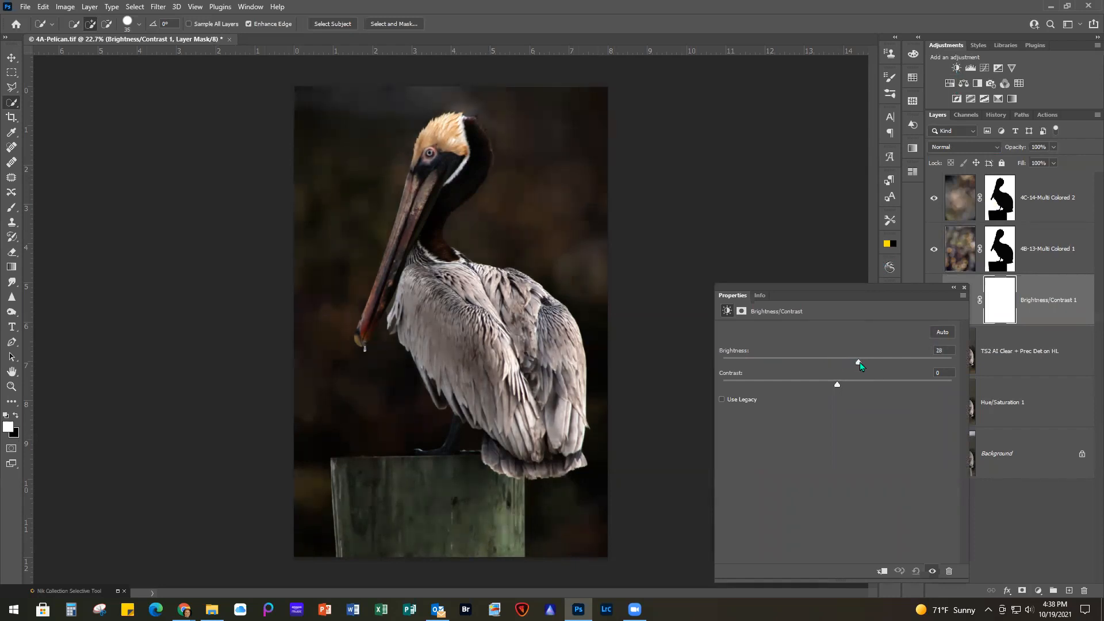
pyautogui.click(965, 288)
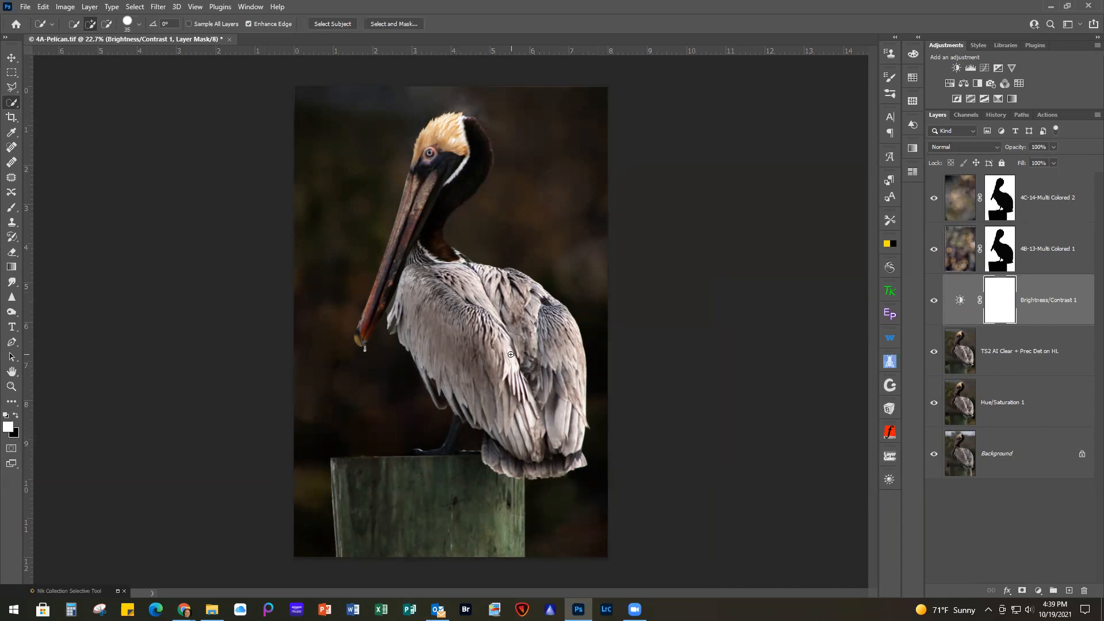
# Step: Stamp all visible layers into a new layer on top and open it in Luminar AI, dismissing the promotional window
pyautogui.click(1056, 192)
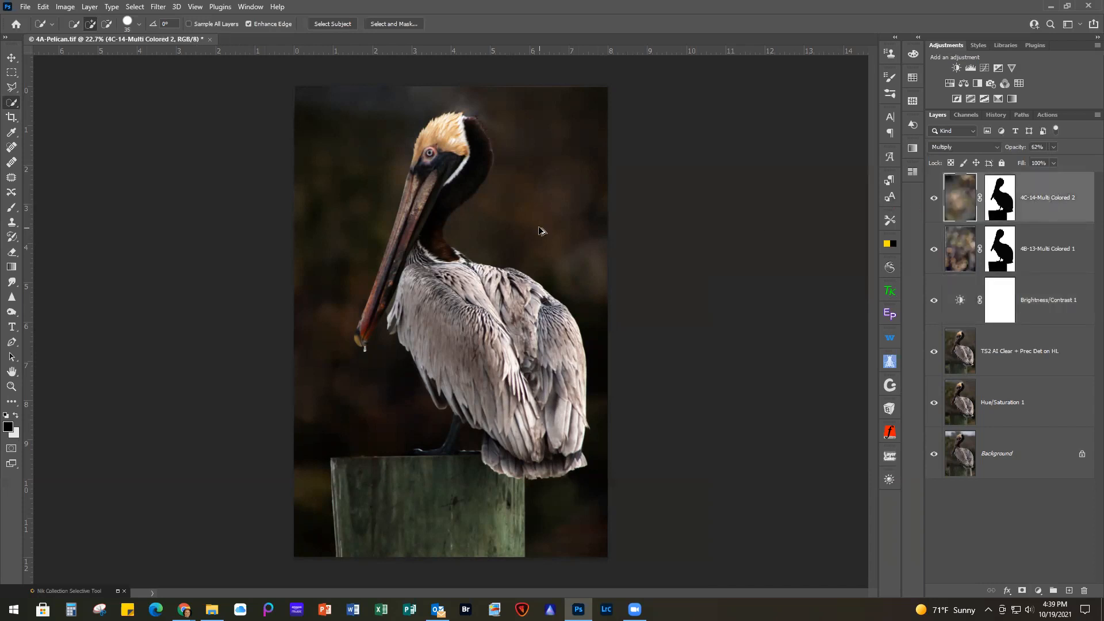
pyautogui.hotkey('ctrl', 'shift', 'alt', 'e')
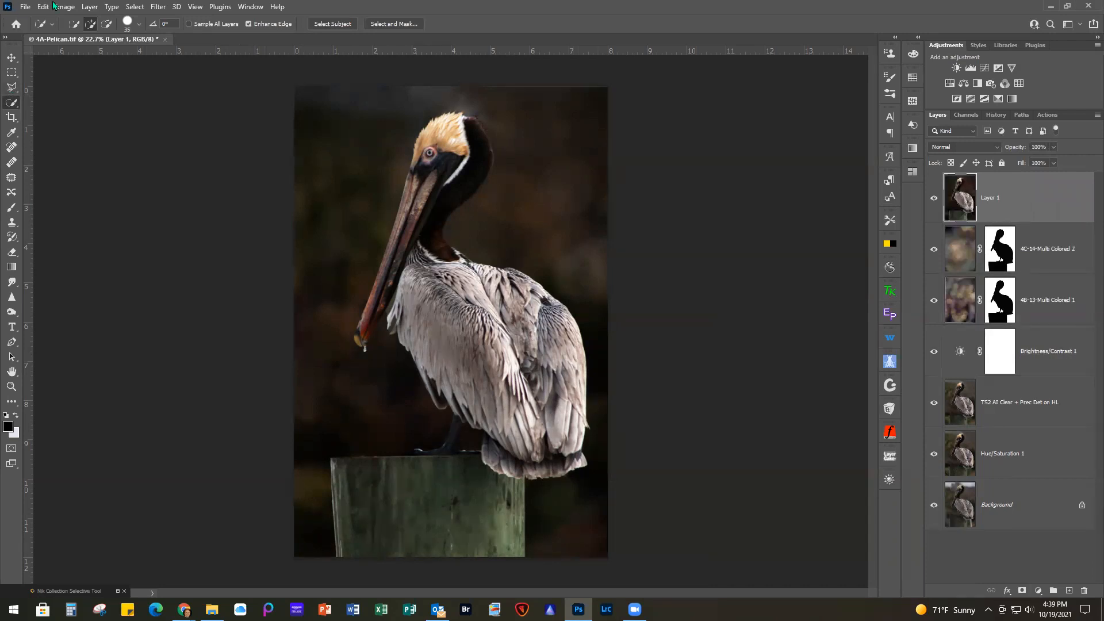
pyautogui.click(159, 7)
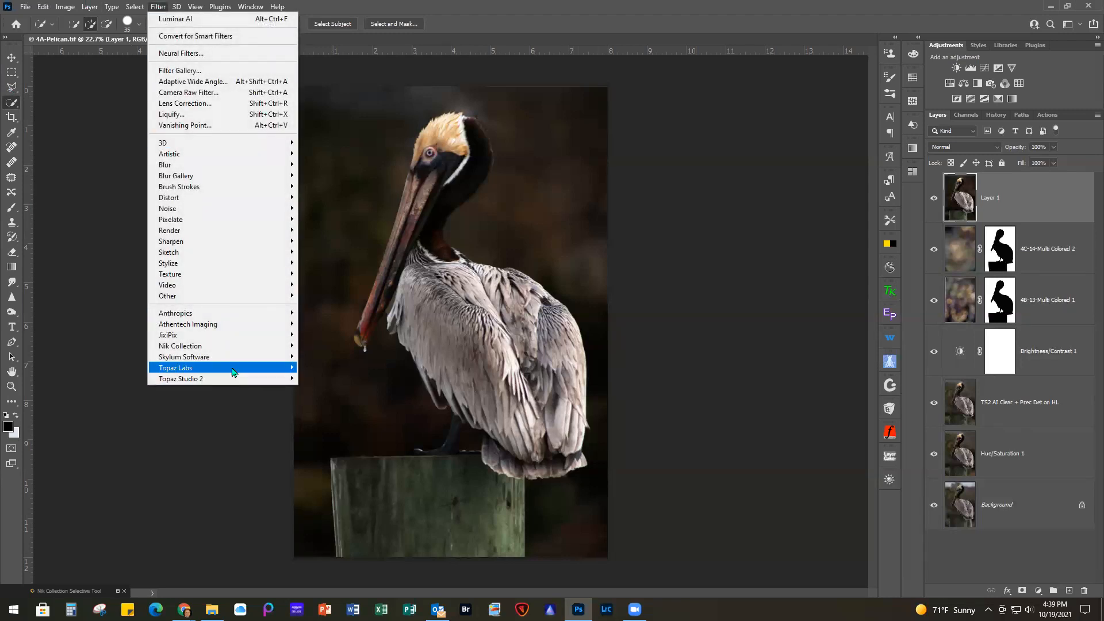
pyautogui.moveTo(244, 361)
pyautogui.click(316, 368)
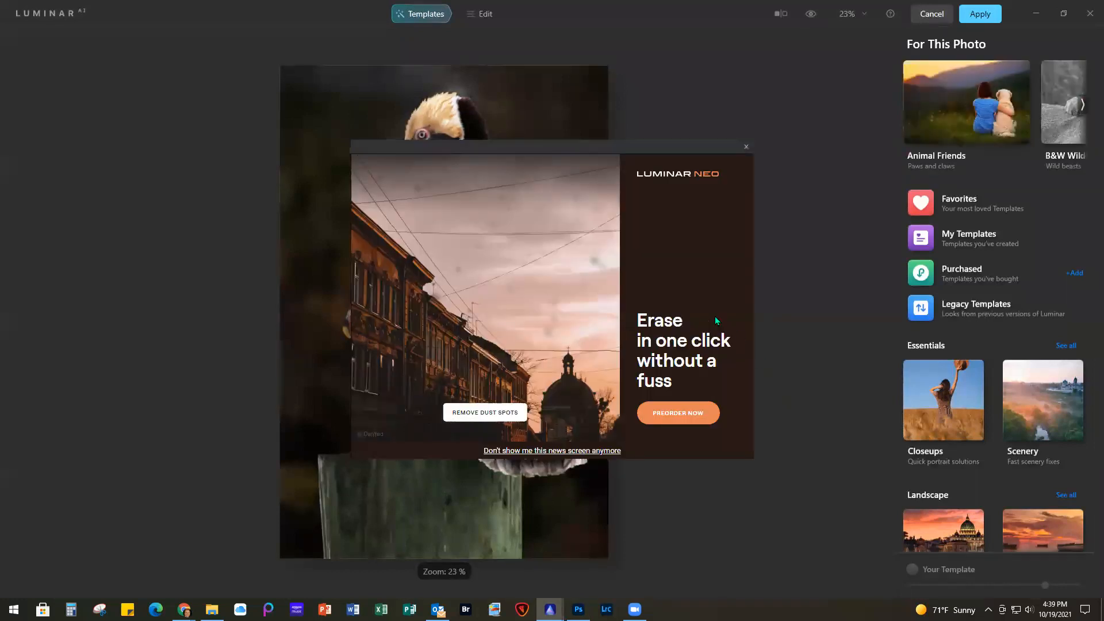
pyautogui.click(746, 146)
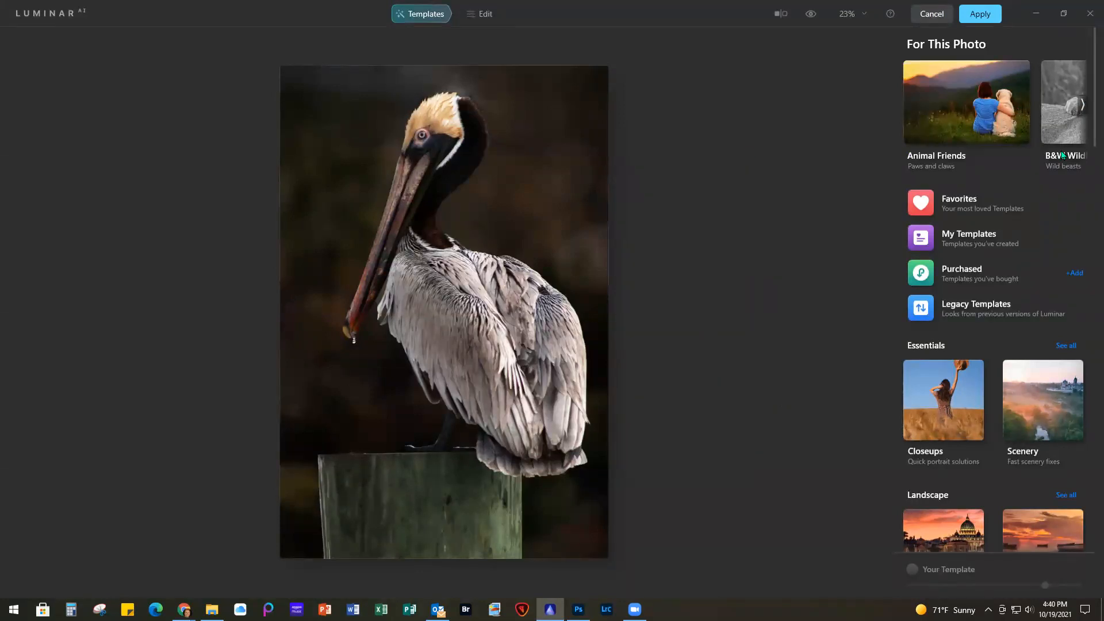
# Step: Apply the Natural template from the Animal Friends collection to the pelican image and return to Photoshop
pyautogui.click(962, 107)
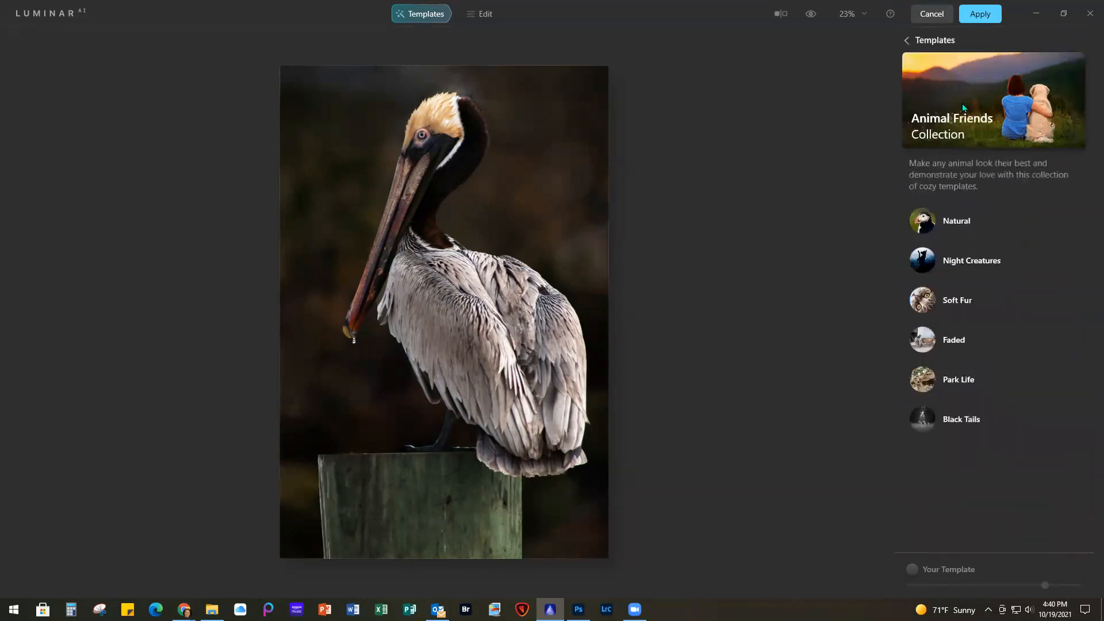
pyautogui.click(953, 224)
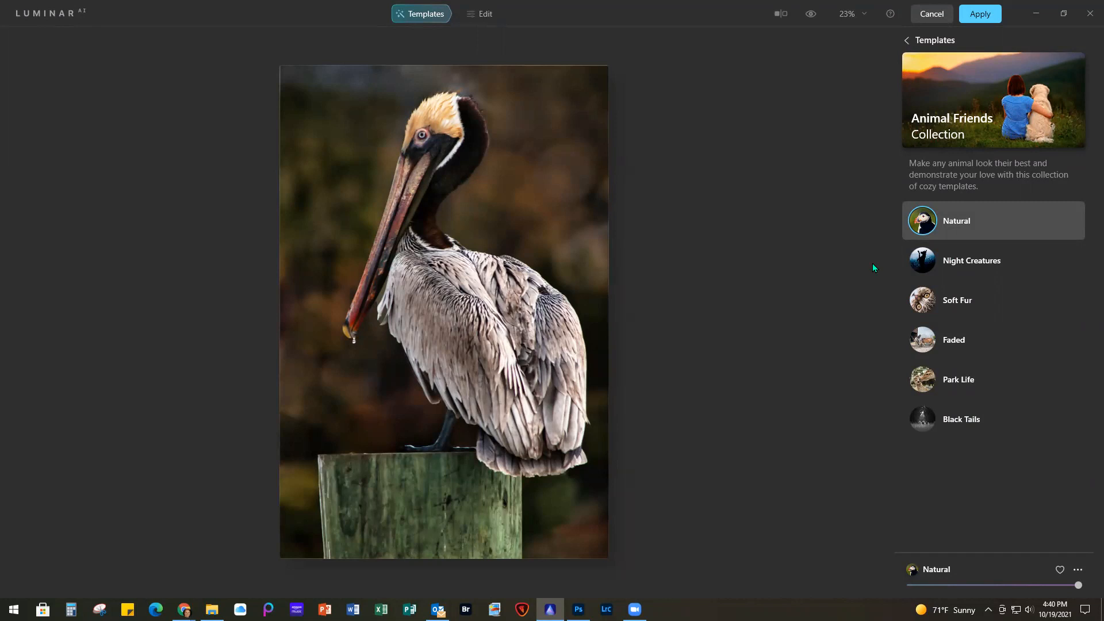
pyautogui.click(981, 14)
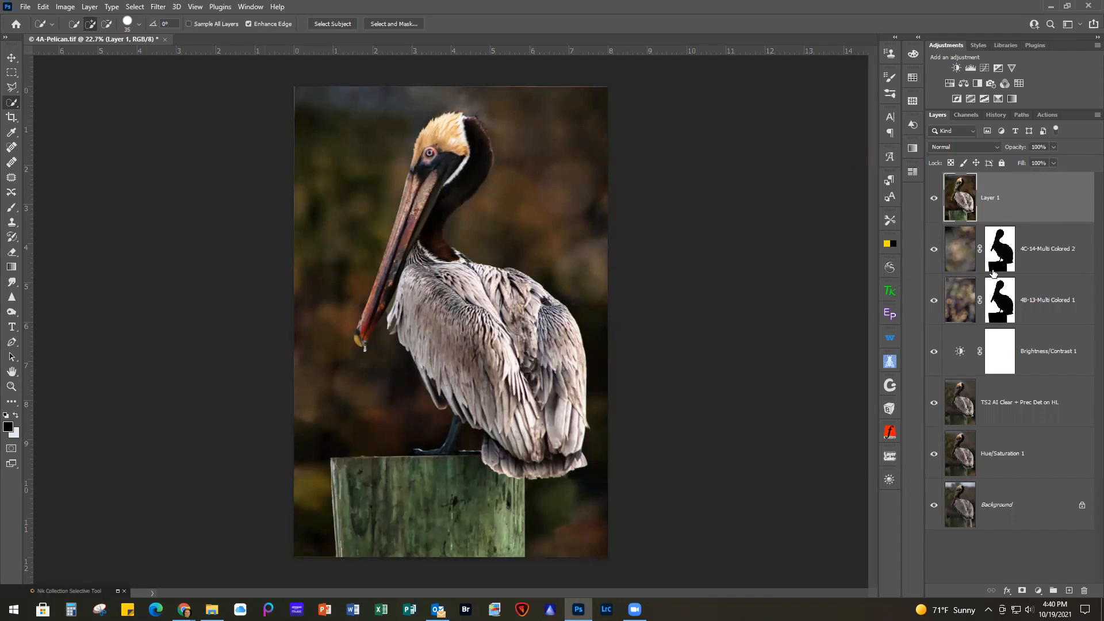
# Step: Load the 4C-14-Multi Colored 2 mask as an inverted selection, mask Layer 1 to the pelican and post, and compare with Layer 1 hidden
pyautogui.click(1002, 247)
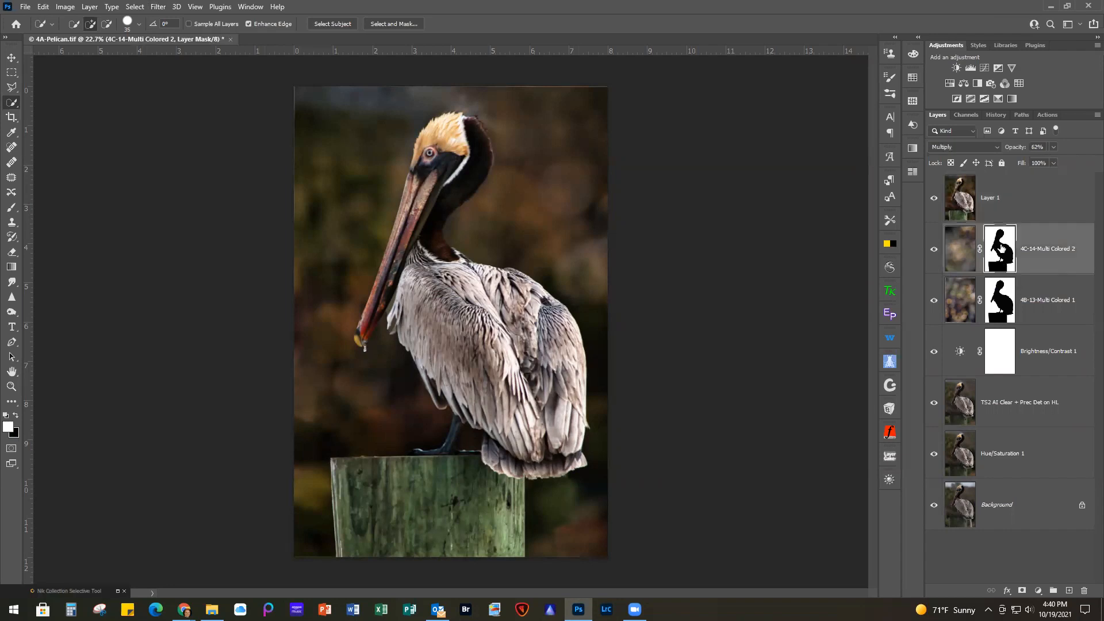
pyautogui.rightClick(1001, 247)
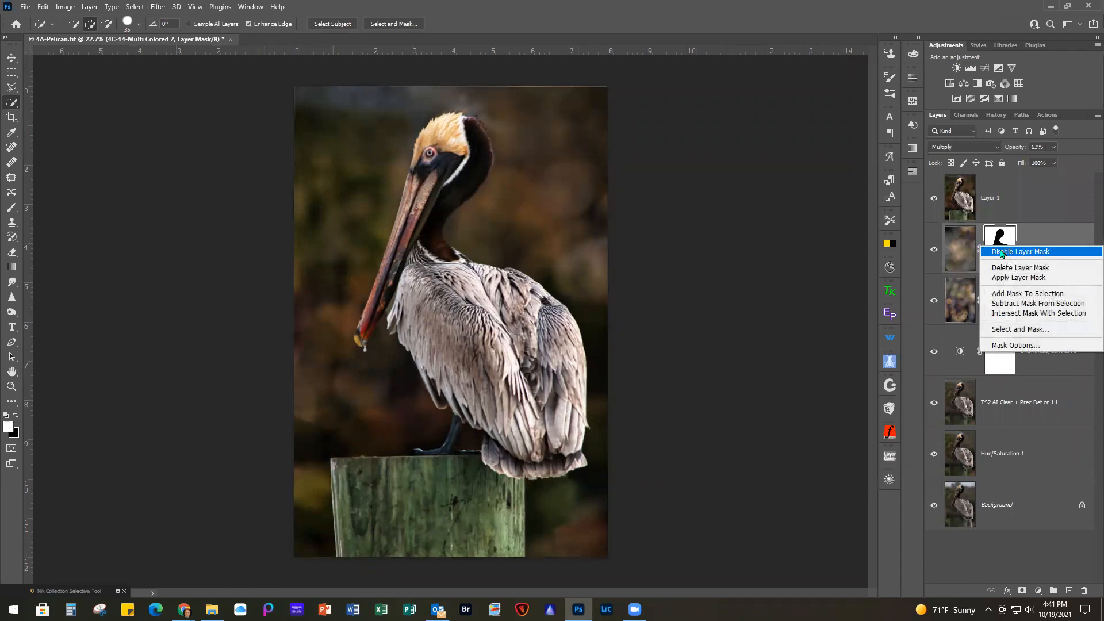
pyautogui.click(1017, 296)
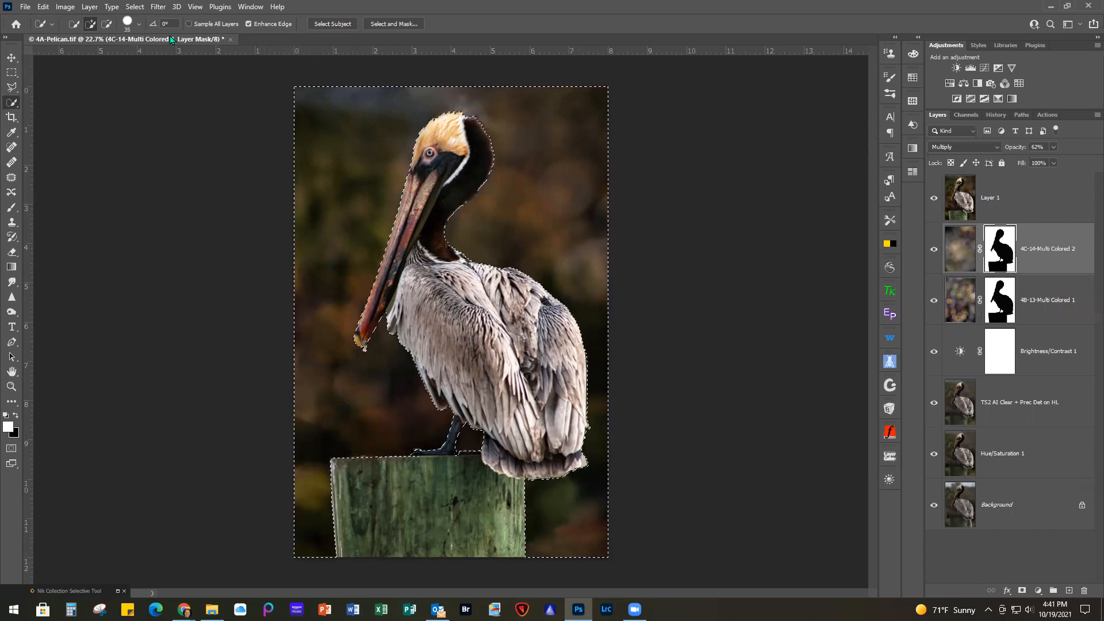
pyautogui.click(134, 8)
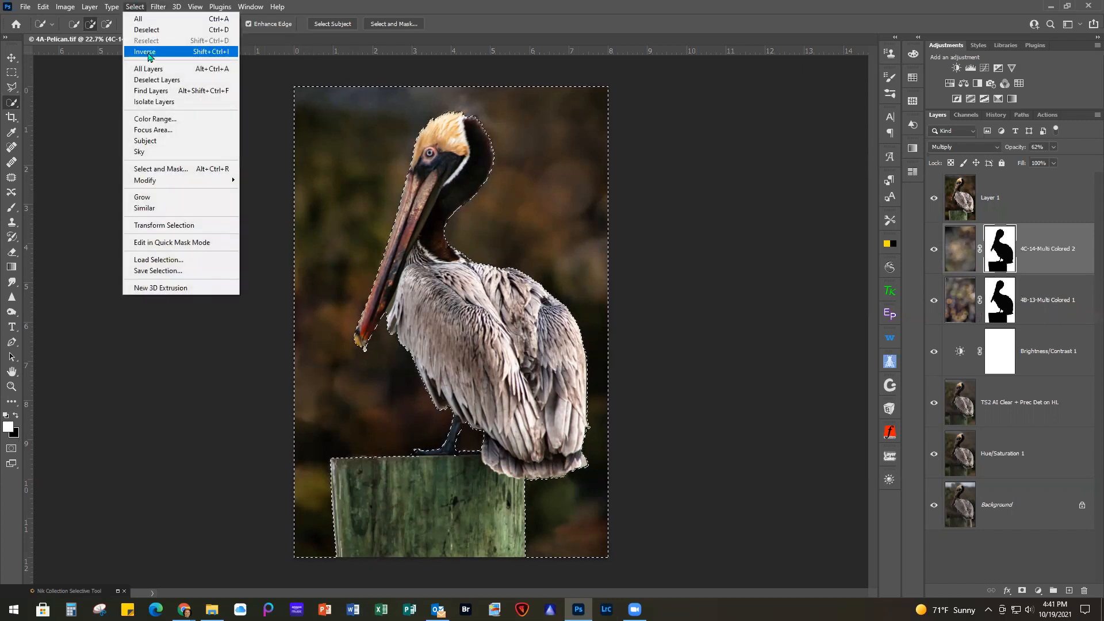
pyautogui.click(148, 50)
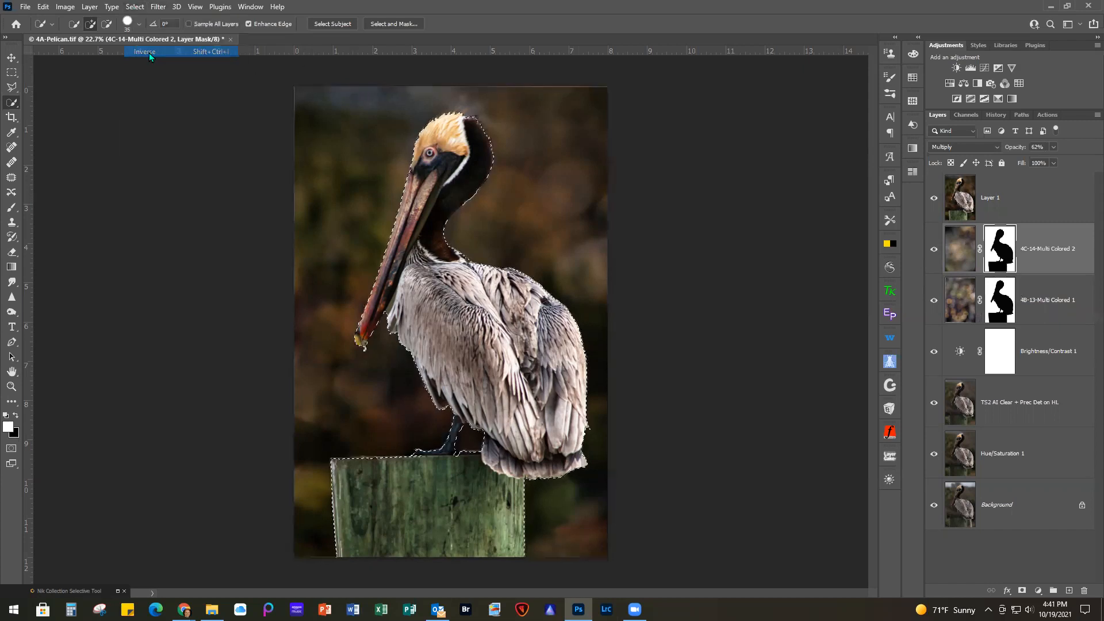
pyautogui.click(1030, 207)
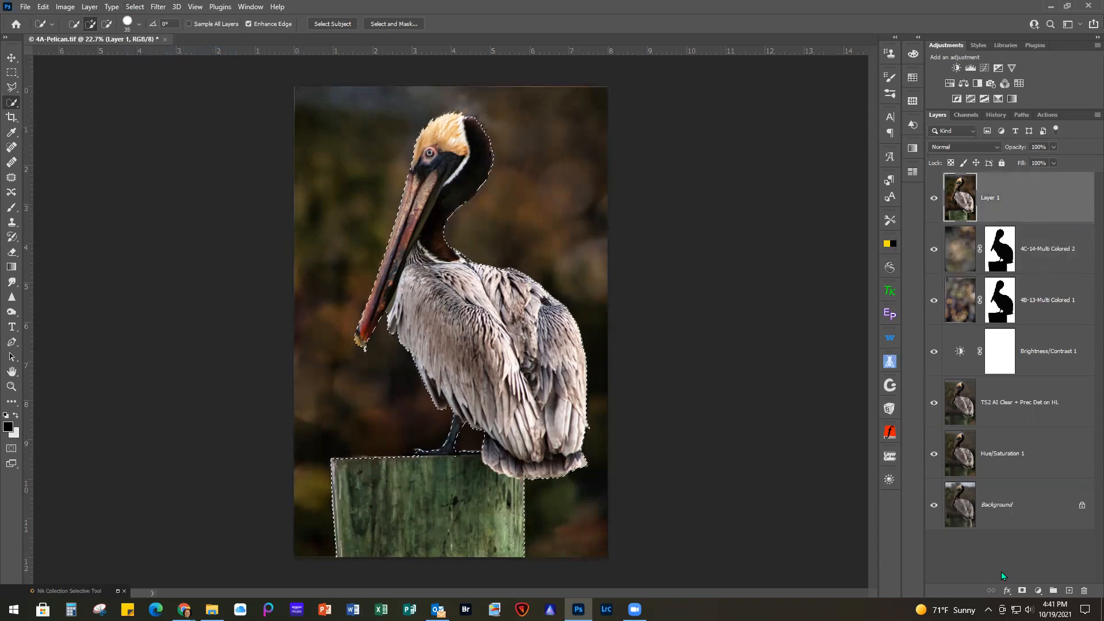
pyautogui.click(1021, 591)
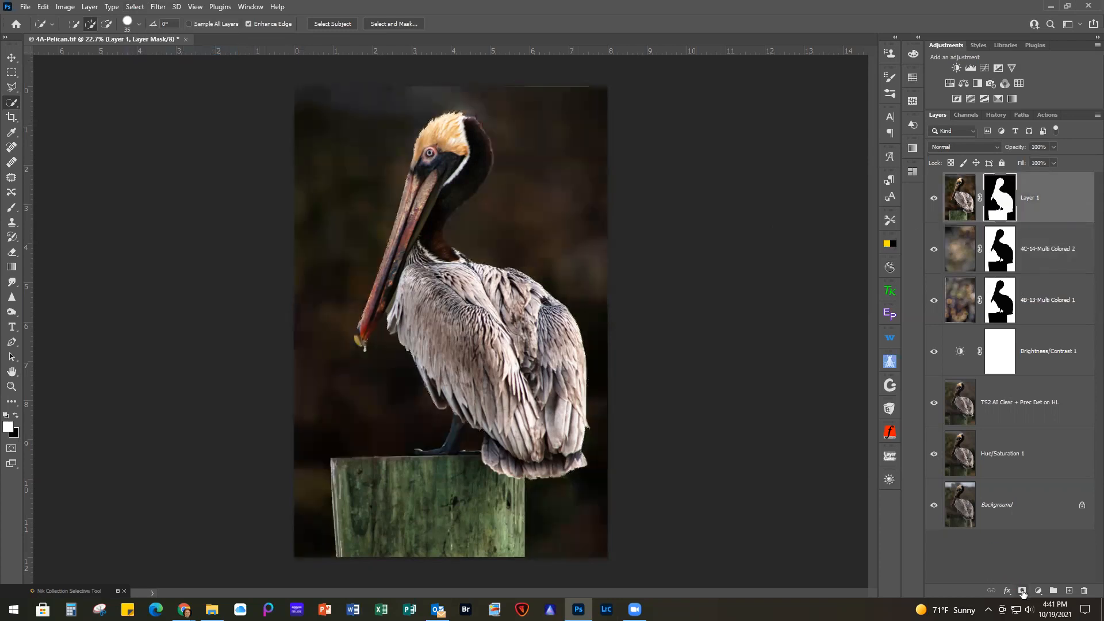
pyautogui.click(934, 199)
pyautogui.click(934, 199)
# Step: Add a Brightness/Contrast adjustment layer above Layer 1 with Brightness at 17
pyautogui.hotkey('ctrl', '2')
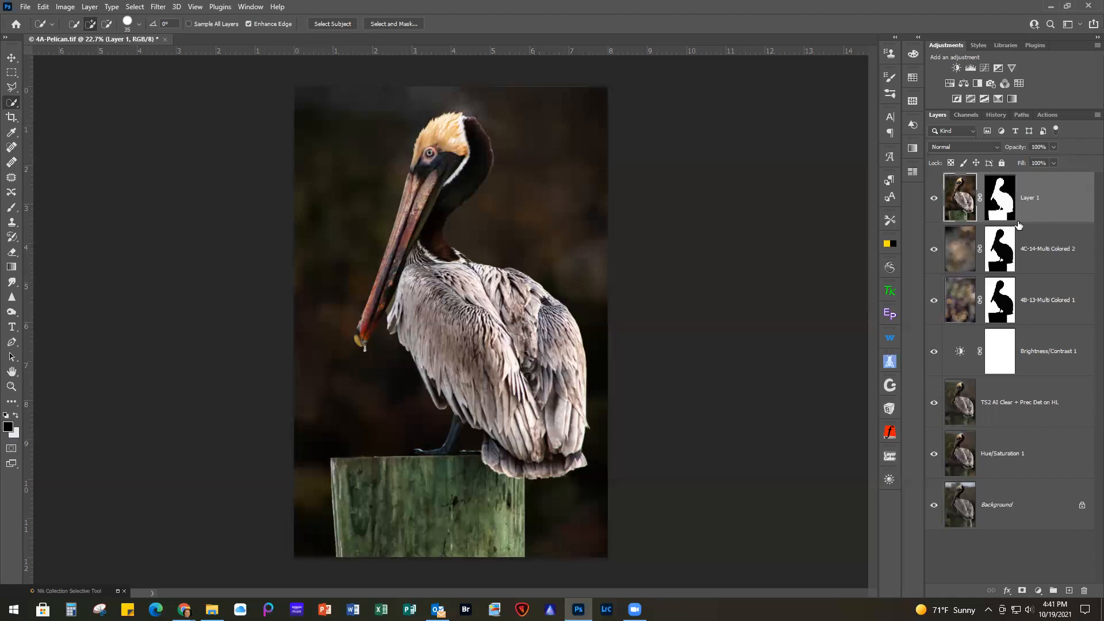
pyautogui.click(957, 68)
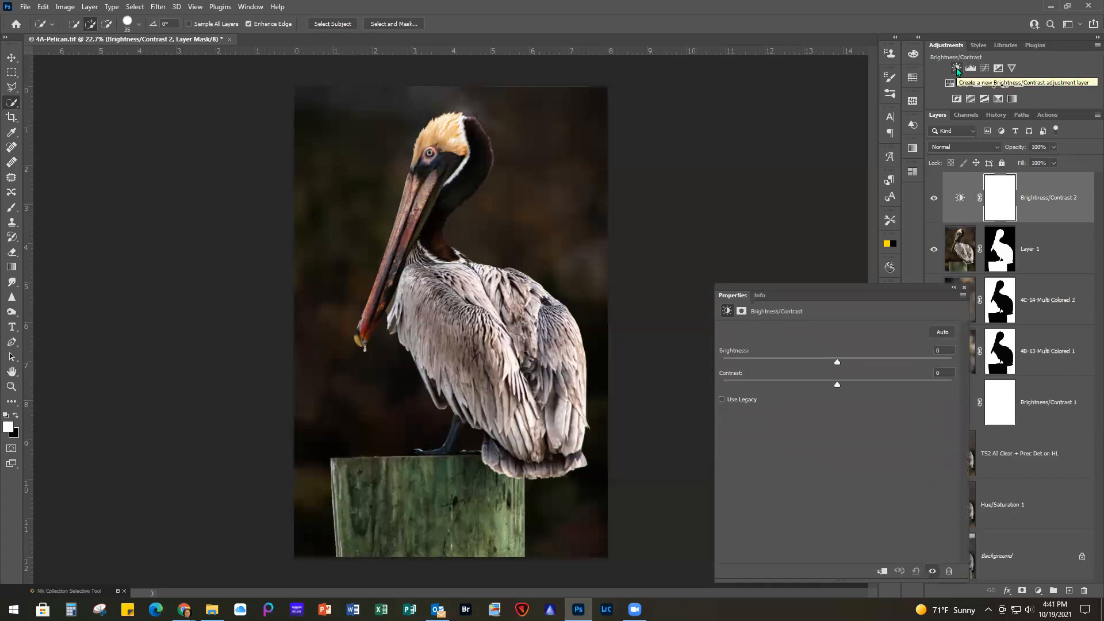
pyautogui.moveTo(839, 363); pyautogui.dragTo(852, 367)
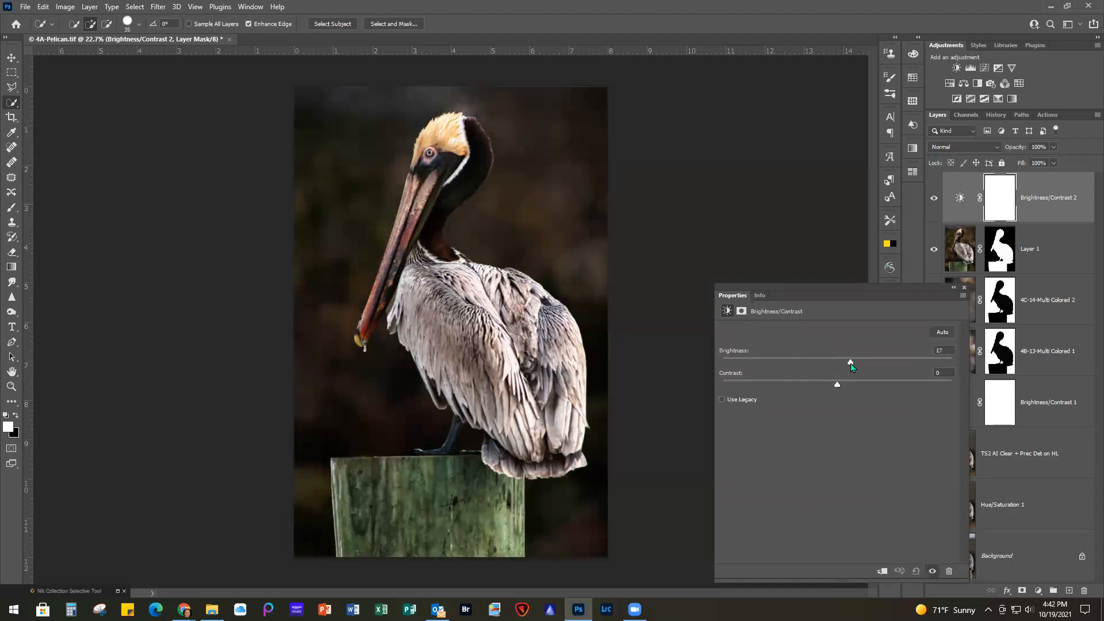
pyautogui.click(964, 290)
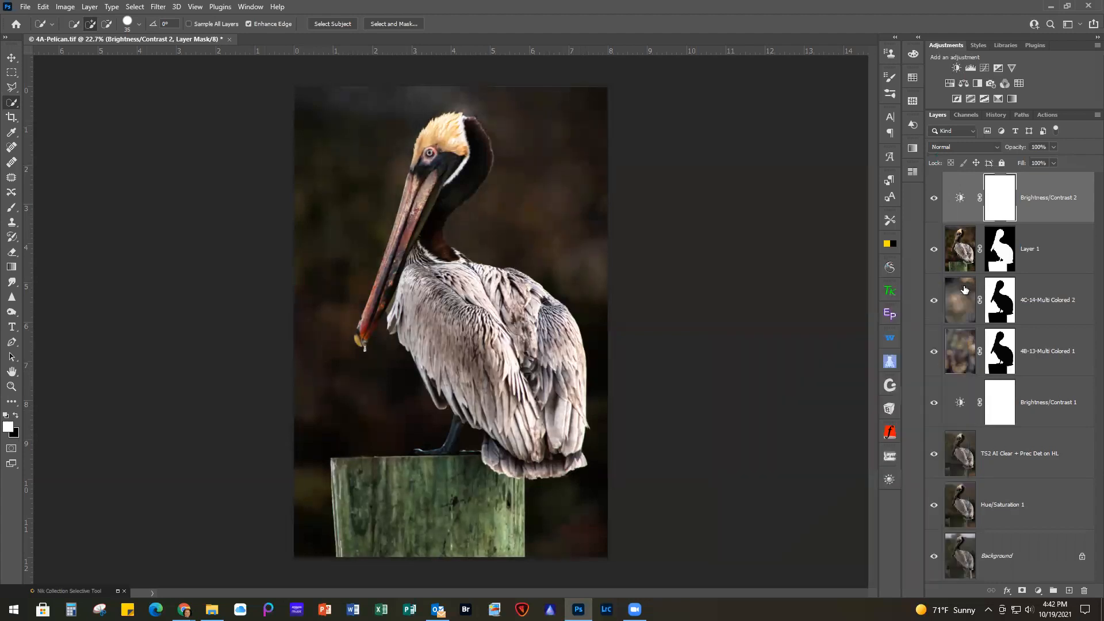
# Step: Copy the layer mask of 4C-14-Multi Colored 2 onto the Brightness/Contrast 2 layer, replacing its existing mask
pyautogui.click(1001, 310)
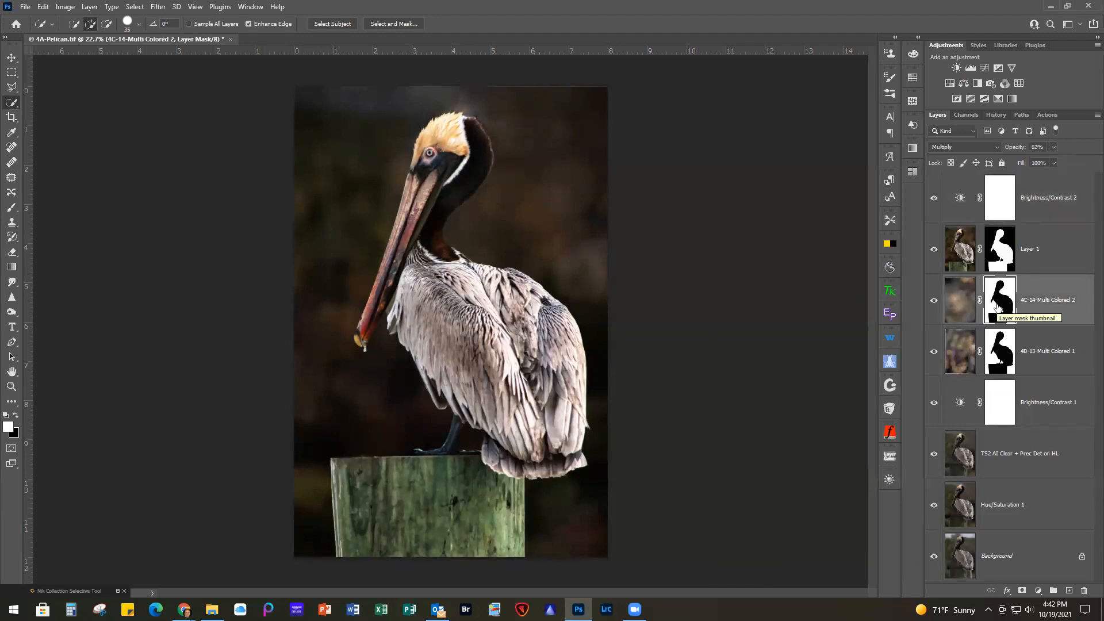
pyautogui.moveTo(1000, 307); pyautogui.dragTo(1001, 198)
pyautogui.click(498, 227)
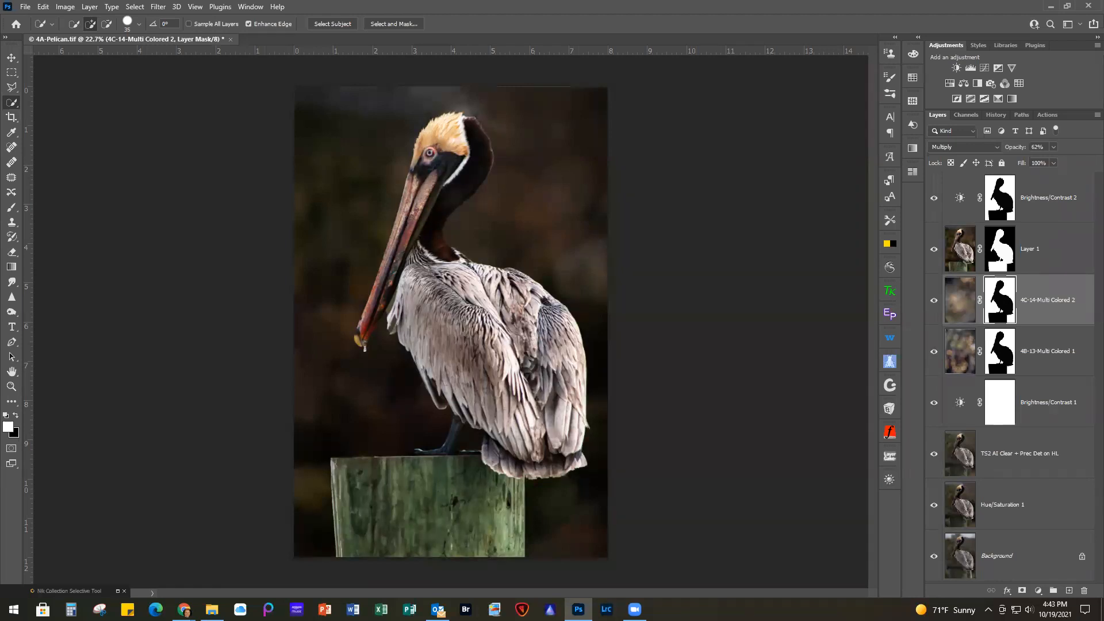
# Step: Close 4A-Pelican.tif without saving the changes
pyautogui.click(25, 8)
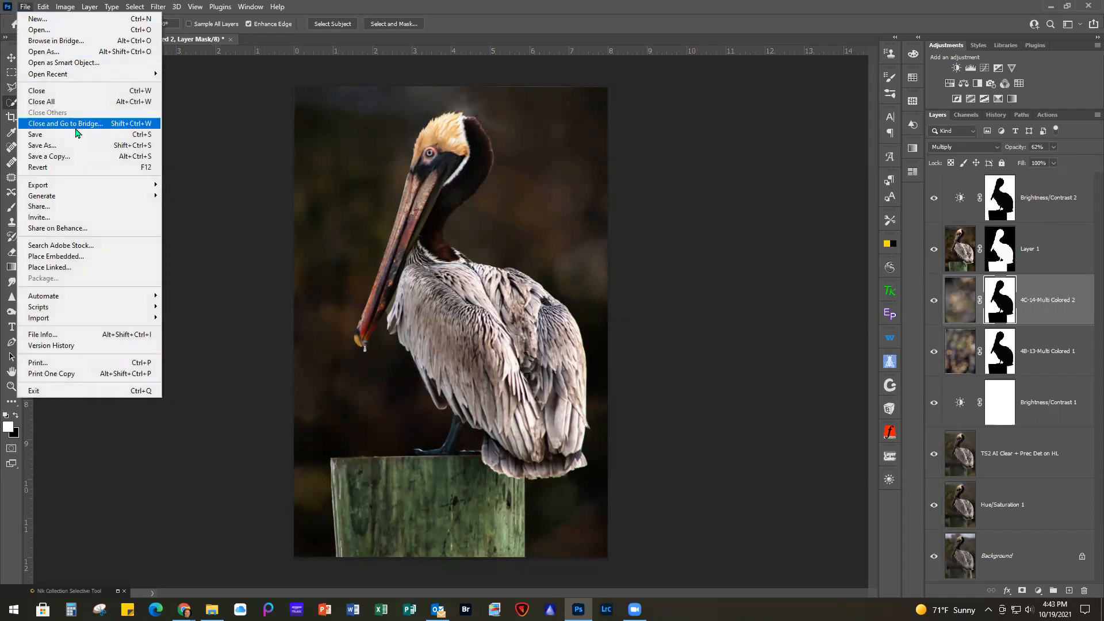
pyautogui.click(49, 91)
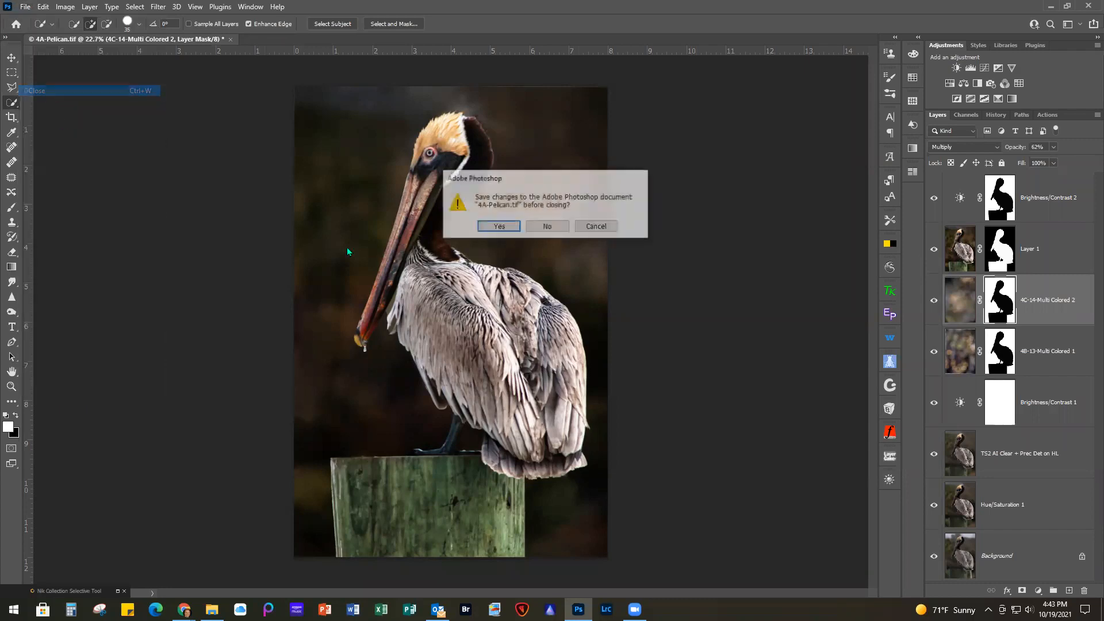
pyautogui.click(547, 227)
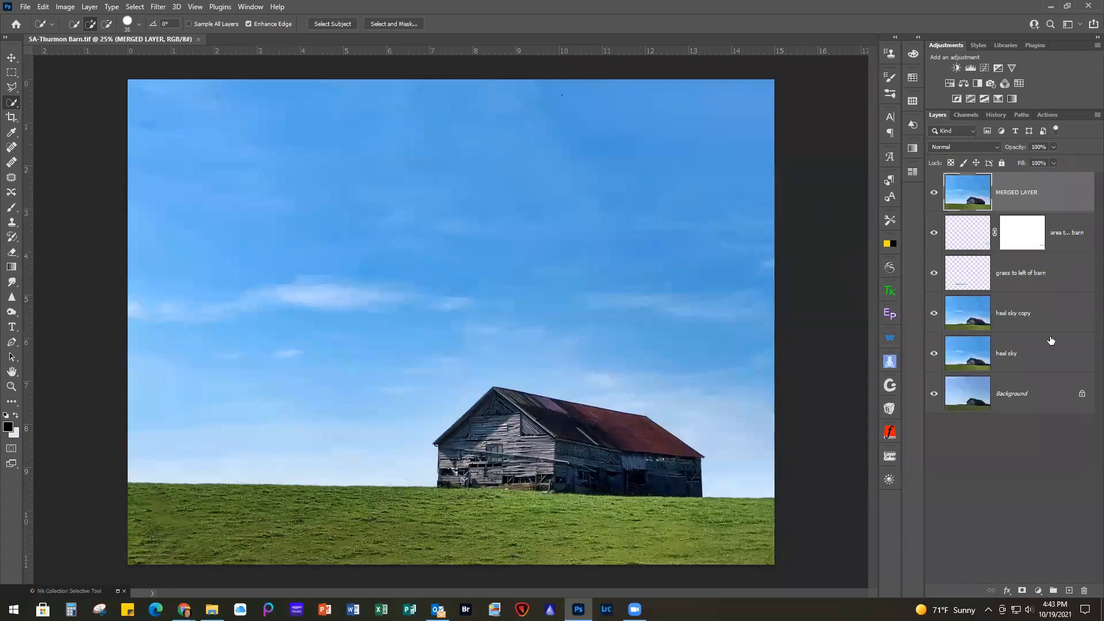
# Step: Isolate the barn image's Background layer, compare it with the heal sky layer, and show heal sky copy again
pyautogui.keyDown('alt'); pyautogui.click(934, 395); pyautogui.keyUp('alt')
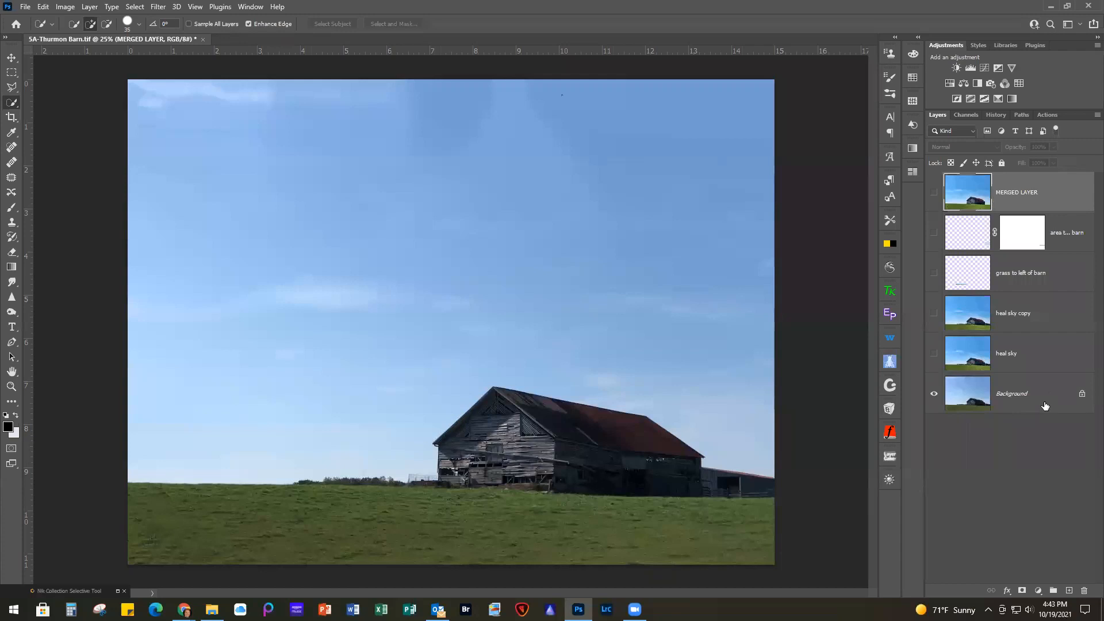
pyautogui.click(934, 354)
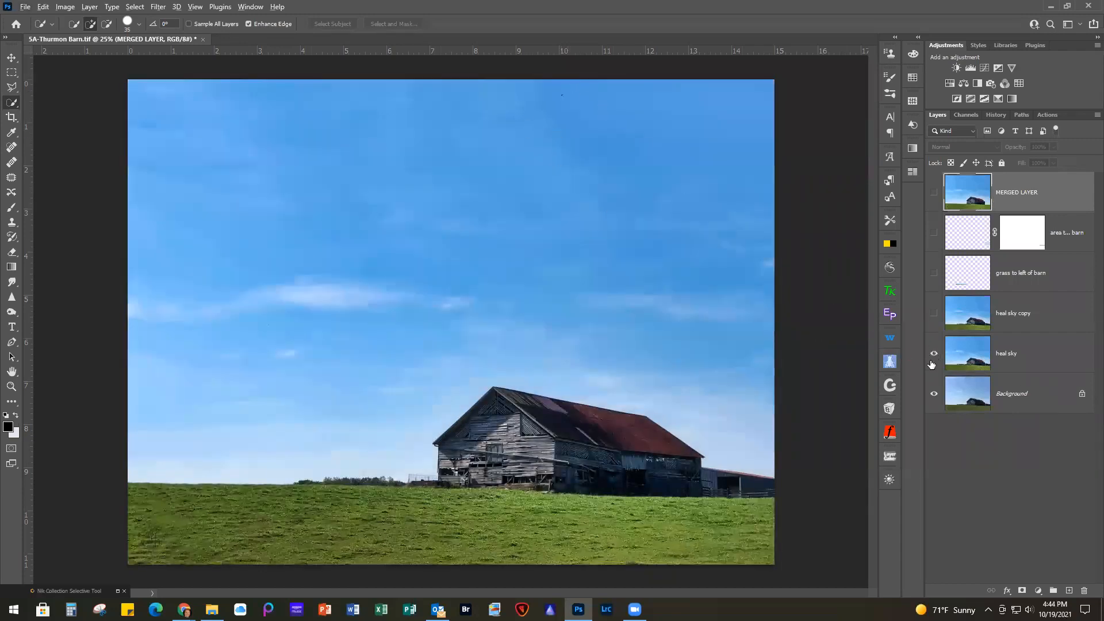
pyautogui.click(934, 354)
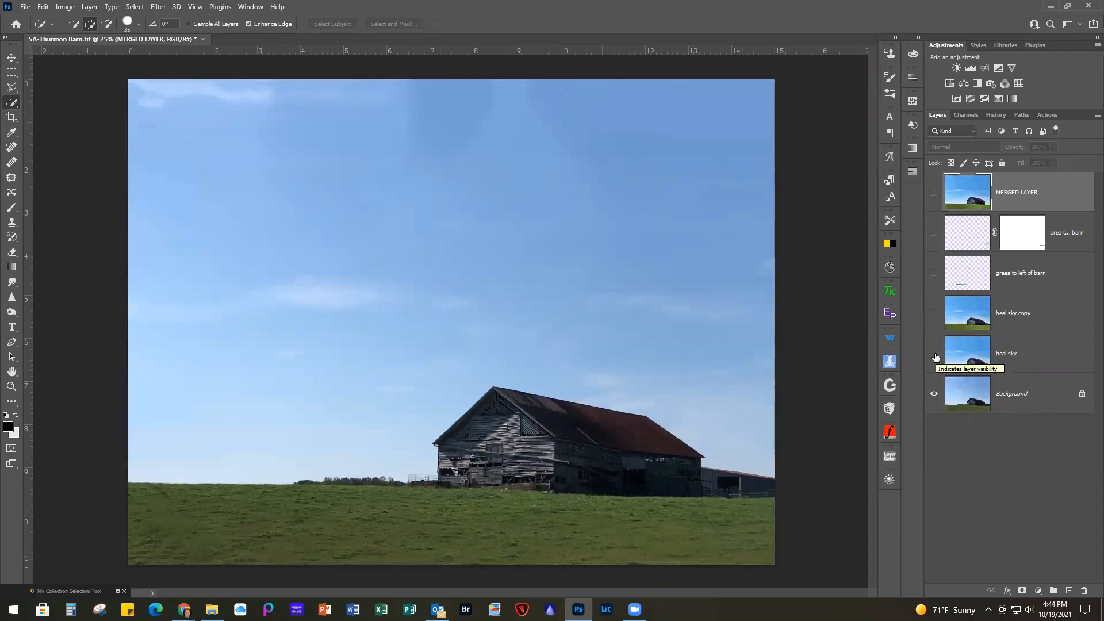
pyautogui.click(935, 354)
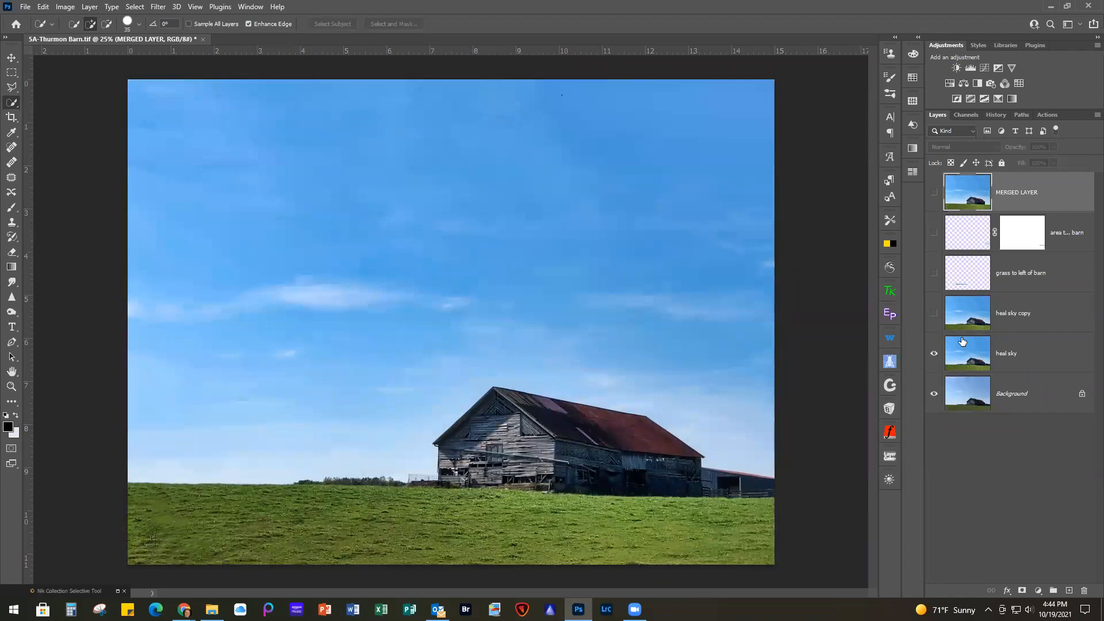
pyautogui.click(934, 314)
# Step: On heal sky copy, select a rectangular strip of horizon and grass at the far left with the Polygonal Lasso and copy it to a new layer
pyautogui.click(1024, 307)
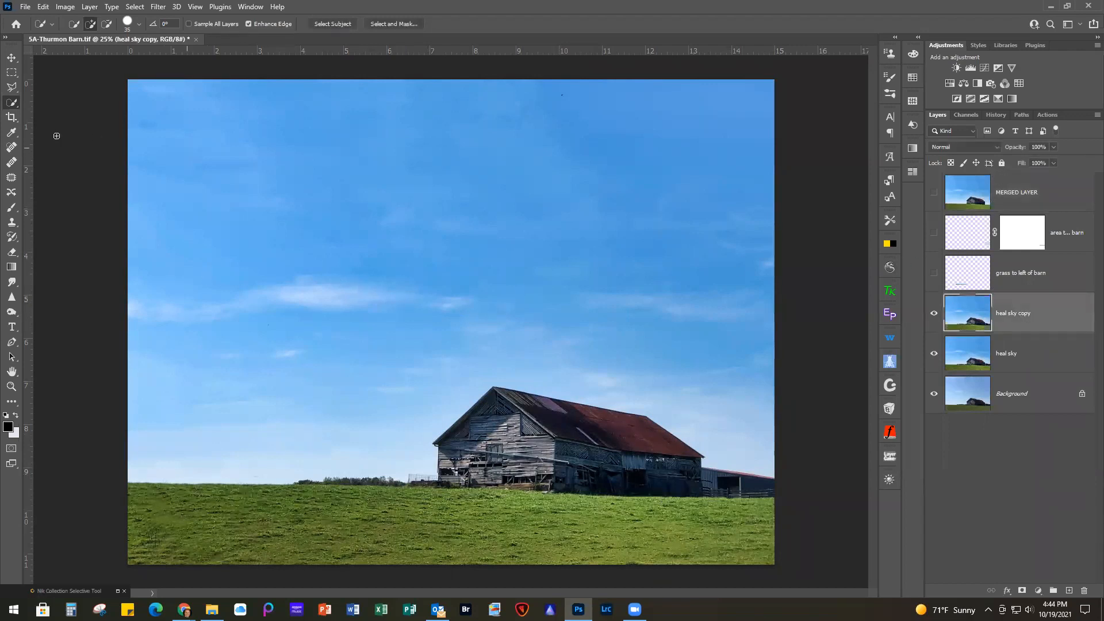
pyautogui.click(11, 88)
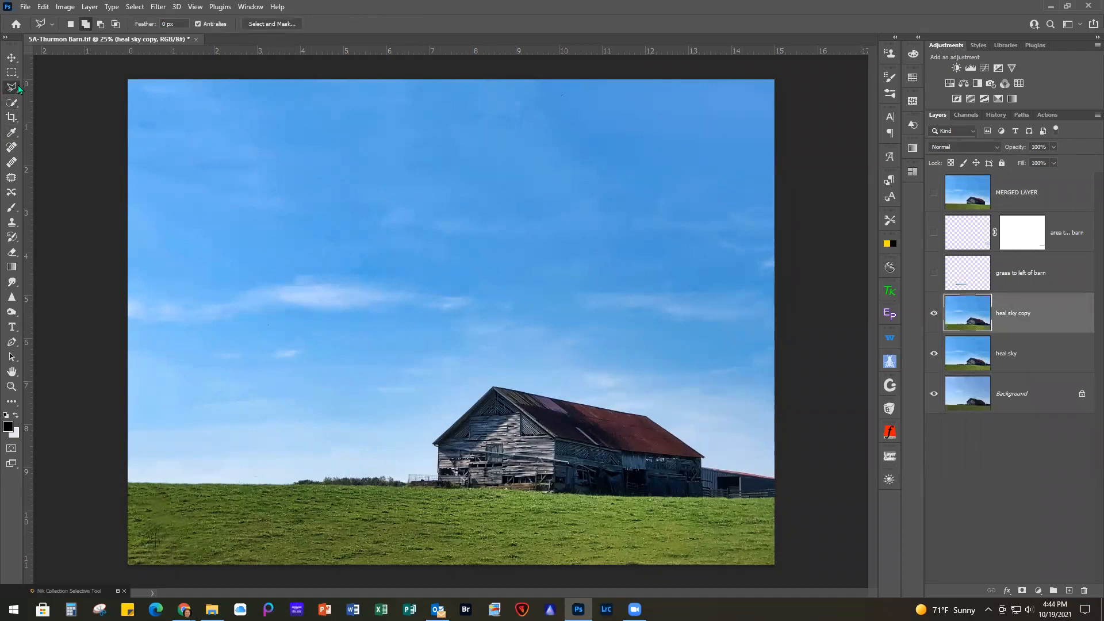
pyautogui.rightClick(12, 88)
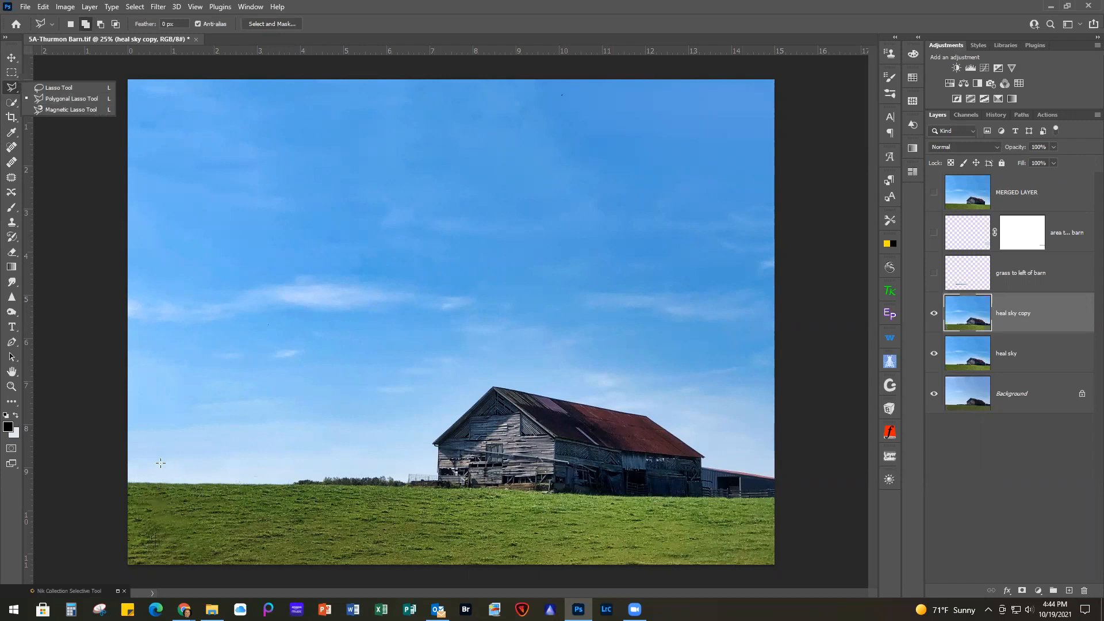
pyautogui.click(139, 463)
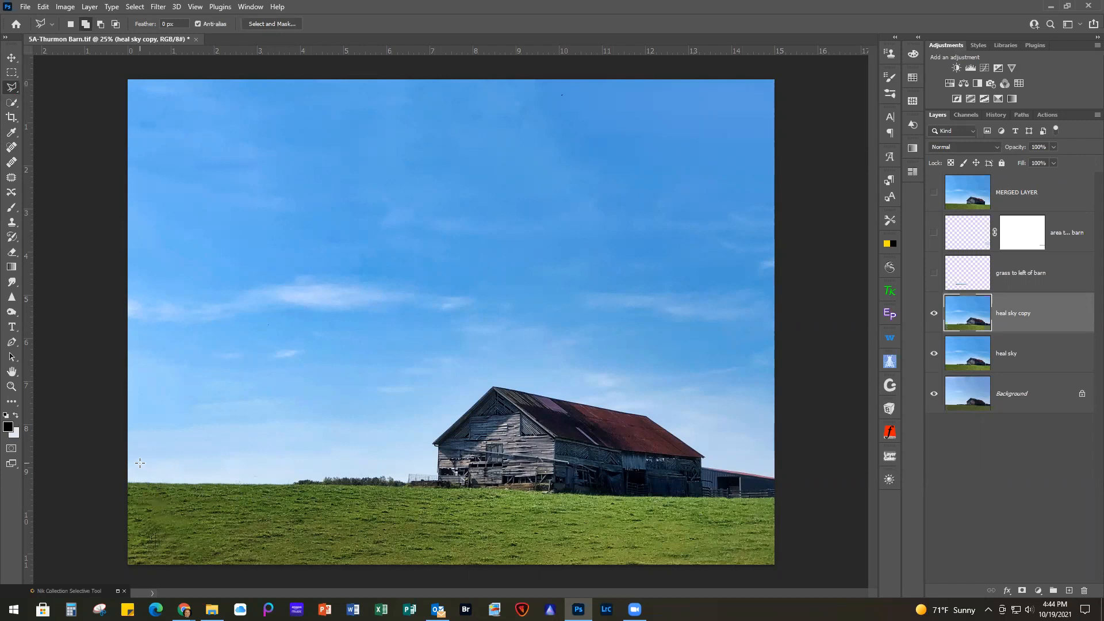
pyautogui.click(275, 463)
pyautogui.click(275, 498)
pyautogui.click(139, 498)
pyautogui.click(138, 460)
pyautogui.hotkey('ctrl', 'j')
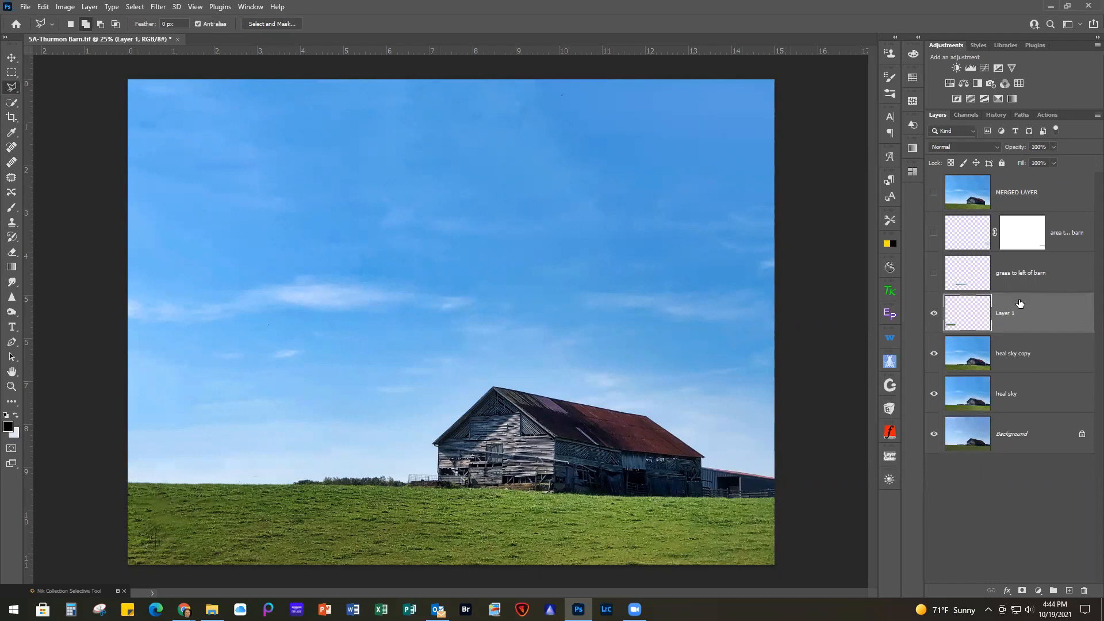
# Step: Move the copied horizon strip sideways over the distant trees and fence until it meets the barn's left wall
pyautogui.click(11, 58)
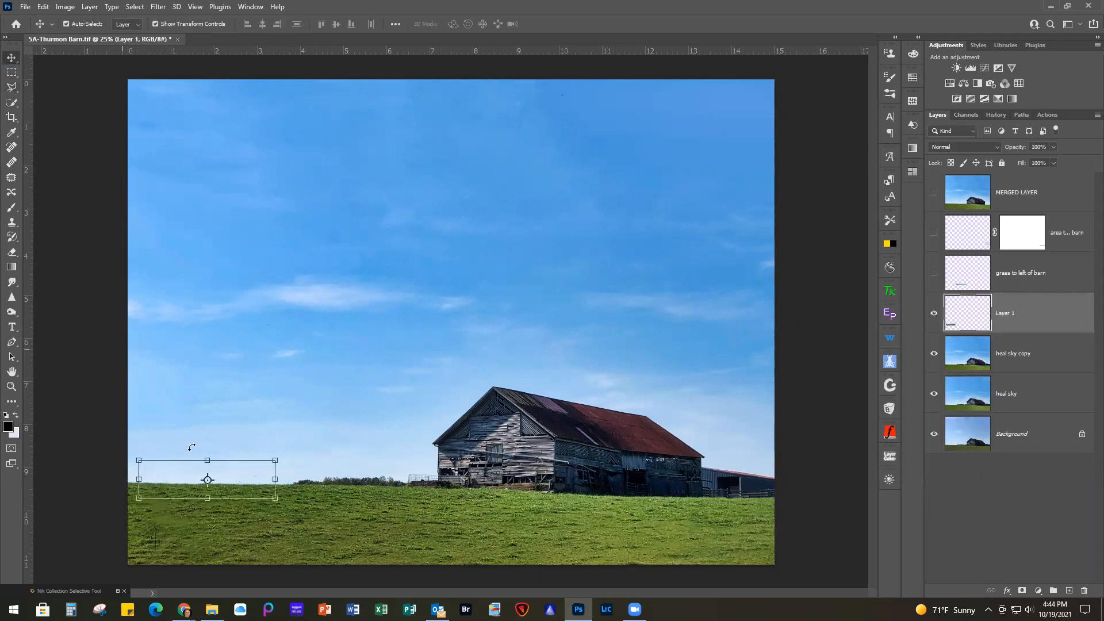
pyautogui.moveTo(256, 477); pyautogui.dragTo(418, 472)
pyautogui.press('Right')
pyautogui.press('Right')
pyautogui.press('Right')
pyautogui.press('Right')
pyautogui.press('Right')
pyautogui.press('Right')
pyautogui.press('Right')
pyautogui.press('Right')
pyautogui.press('Right')
pyautogui.press('Right')
pyautogui.press('Right')
pyautogui.press('Right')
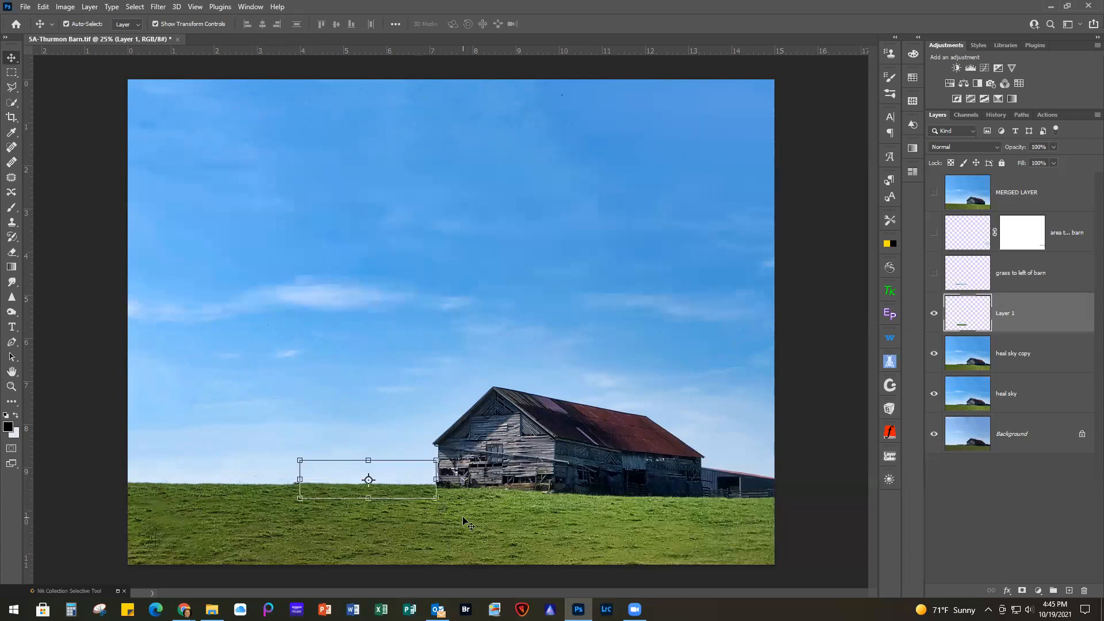
pyautogui.press('Right')
pyautogui.press('Right')
# Step: Widen the horizon strip to about 109% on its left side and lower it slightly to match the grass line
pyautogui.moveTo(301, 479); pyautogui.dragTo(289, 479)
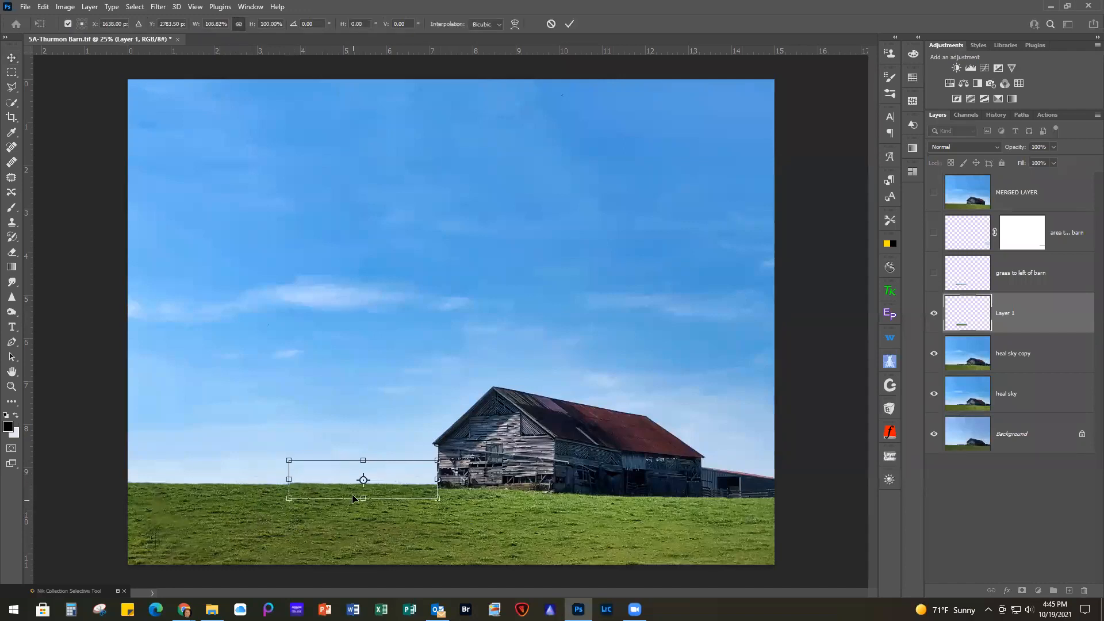
pyautogui.moveTo(397, 478); pyautogui.dragTo(397, 481)
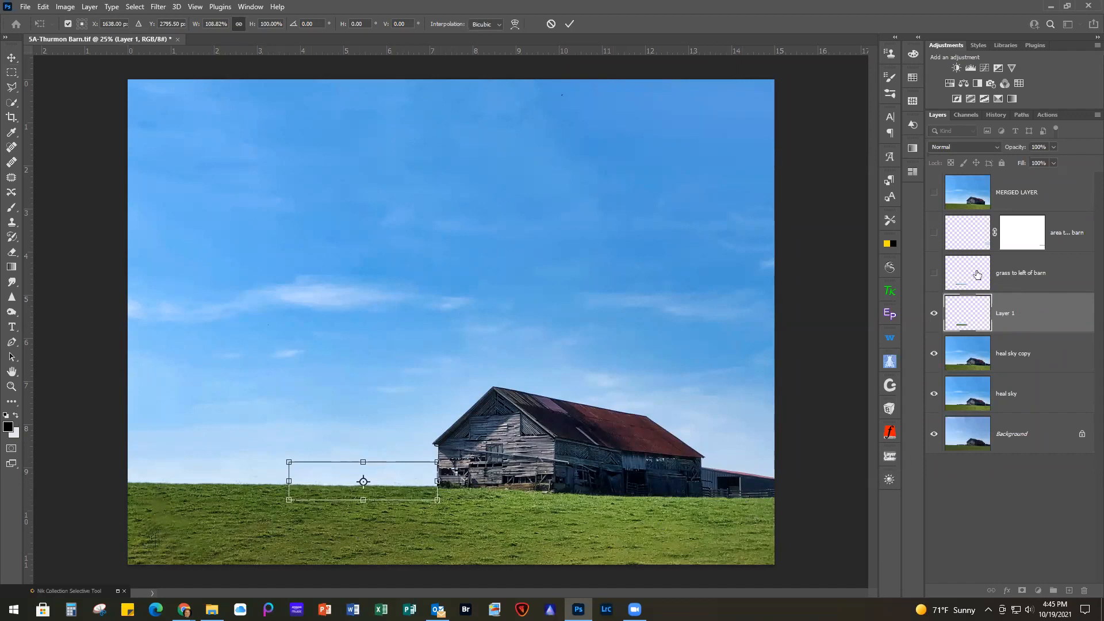
pyautogui.press('Return')
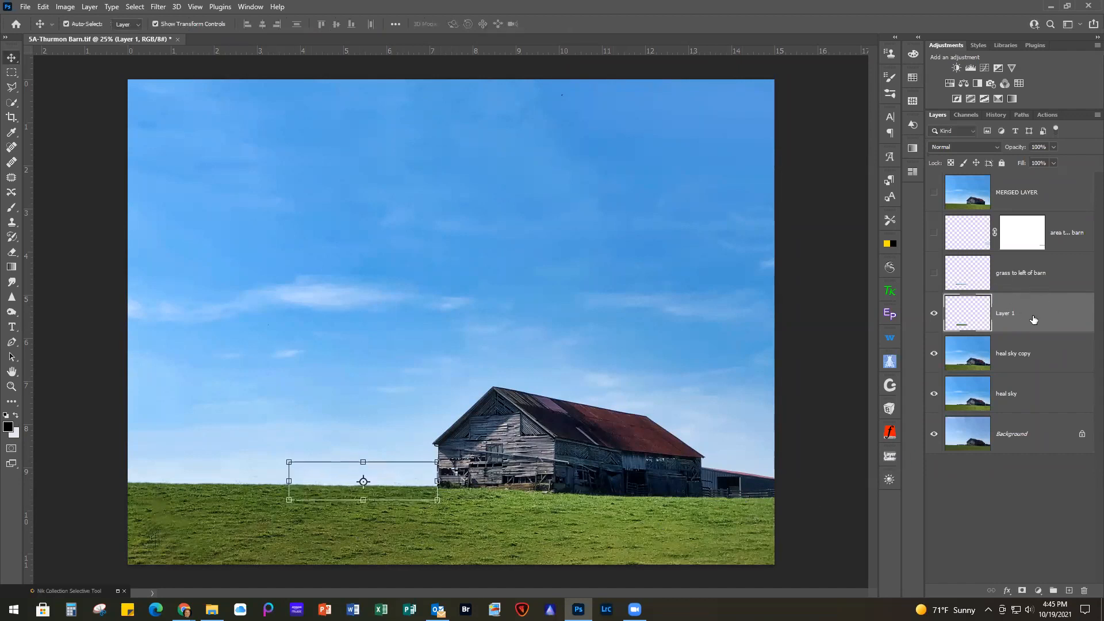
# Step: Duplicate the horizon strip layer and place the copy over the shed to the right of the barn
pyautogui.press('ctrl')
pyautogui.hotkey('ctrl', 'j')
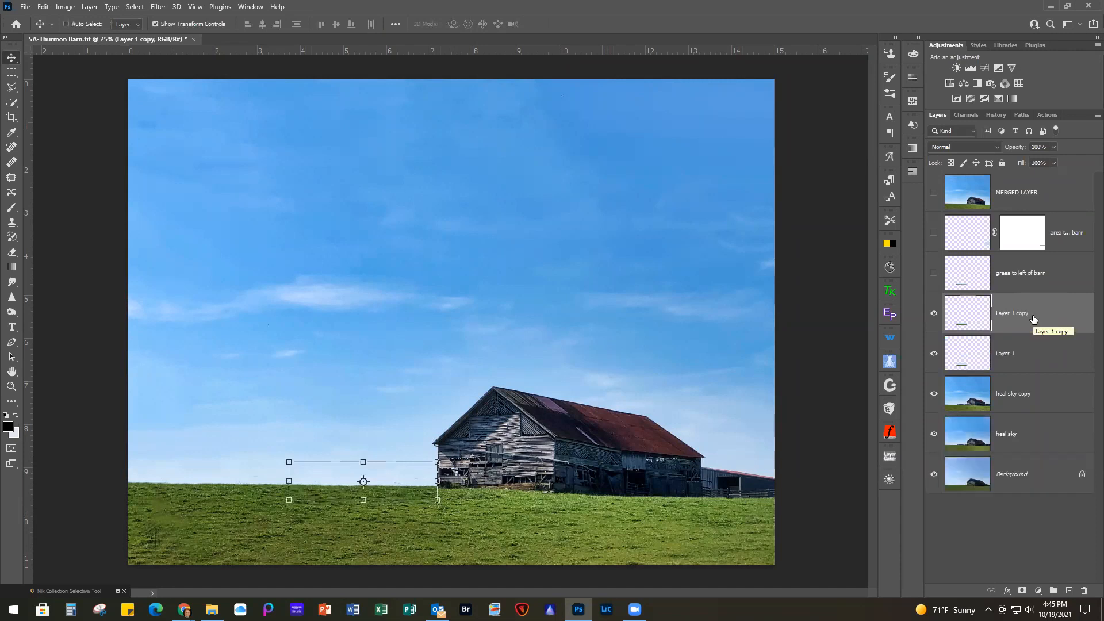
pyautogui.moveTo(382, 481); pyautogui.dragTo(796, 491)
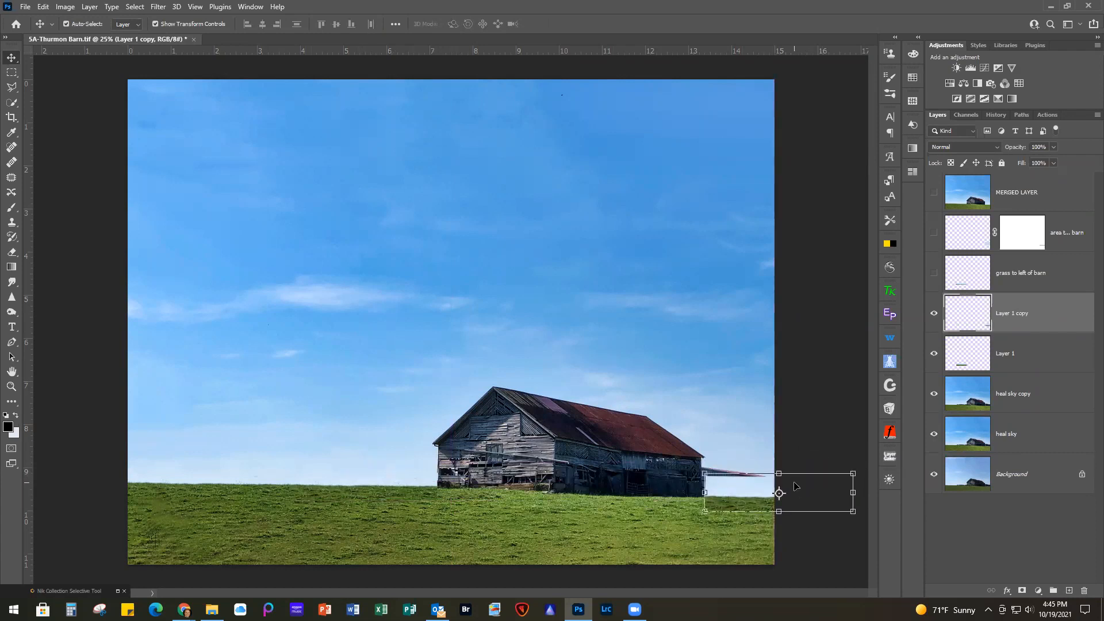
pyautogui.press('Left')
# Step: Stretch the duplicate strip's height upward to about 144% to cover the shed roof, and lower it onto the grass line
pyautogui.moveTo(777, 473); pyautogui.dragTo(778, 454)
pyautogui.hotkey('shift', 'Down')
pyautogui.hotkey('shift', 'Down')
pyautogui.hotkey('shift', 'Down')
pyautogui.hotkey('shift', 'Down')
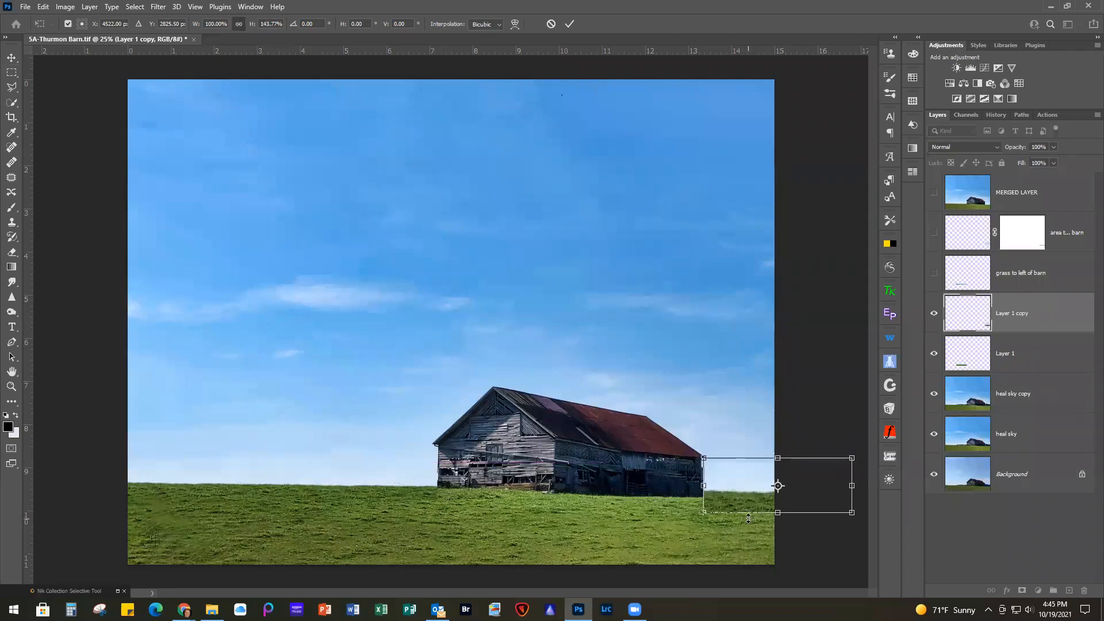
pyautogui.hotkey('shift', 'Down')
pyautogui.press('Down')
pyautogui.press('Down')
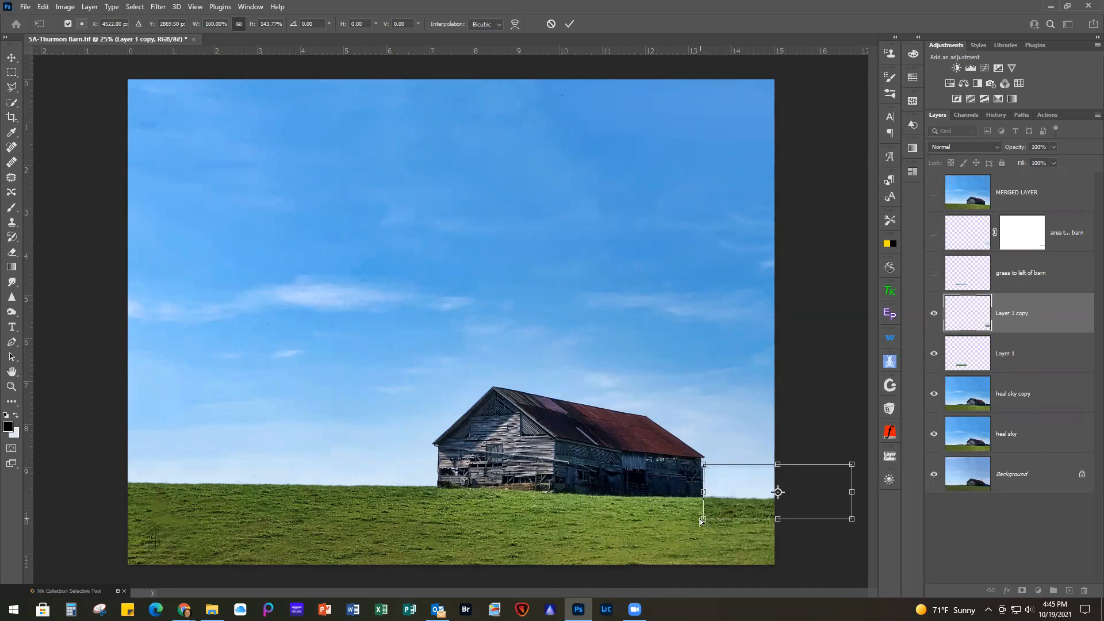
# Step: Skew the duplicate strip's lower-left corner slightly and nudge the strip left against the barn wall, applying the transform
pyautogui.moveTo(705, 520); pyautogui.dragTo(709, 517)
pyautogui.moveTo(701, 524); pyautogui.dragTo(708, 521)
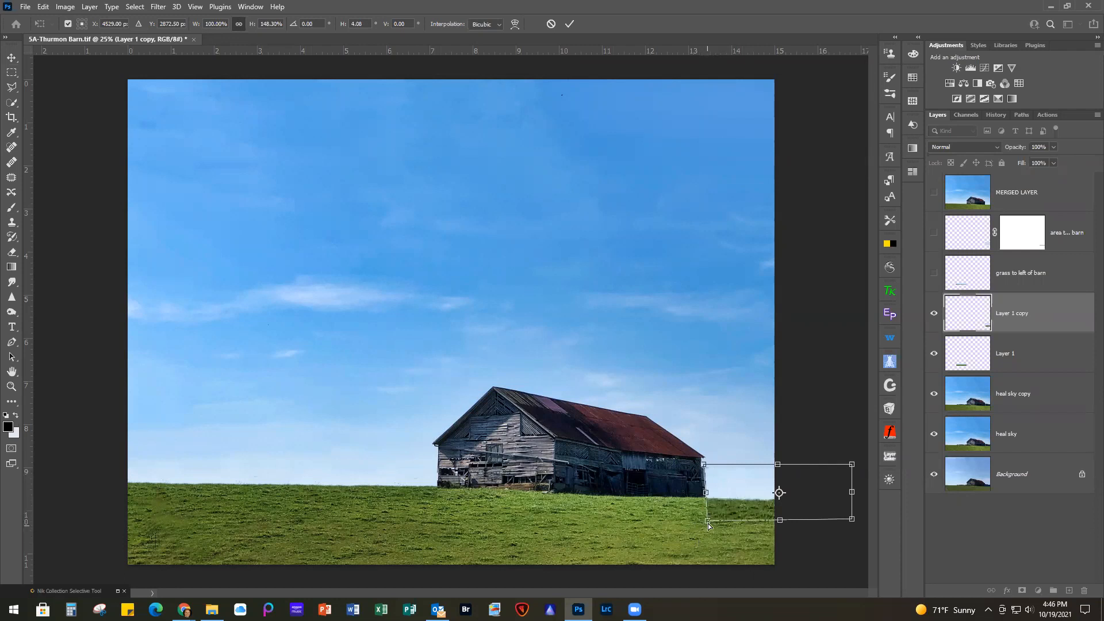
pyautogui.moveTo(708, 521); pyautogui.dragTo(708, 519)
pyautogui.press('Left')
pyautogui.press('Left')
pyautogui.press('Left')
pyautogui.press('Left')
pyautogui.press('Left')
pyautogui.press('Left')
pyautogui.press('Left')
pyautogui.press('Left')
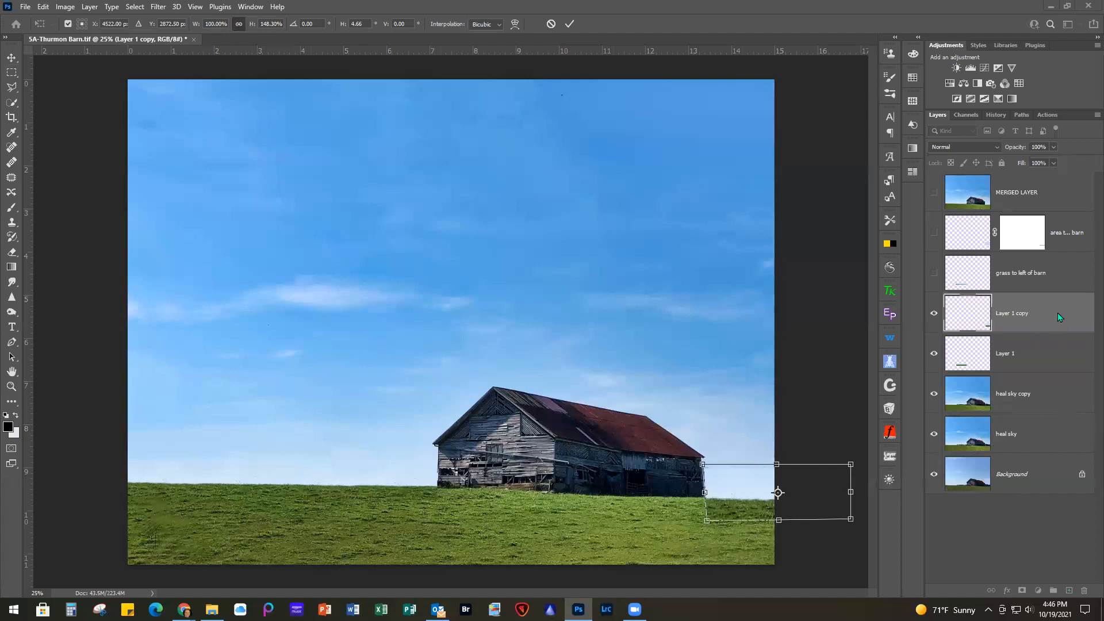
pyautogui.press('Return')
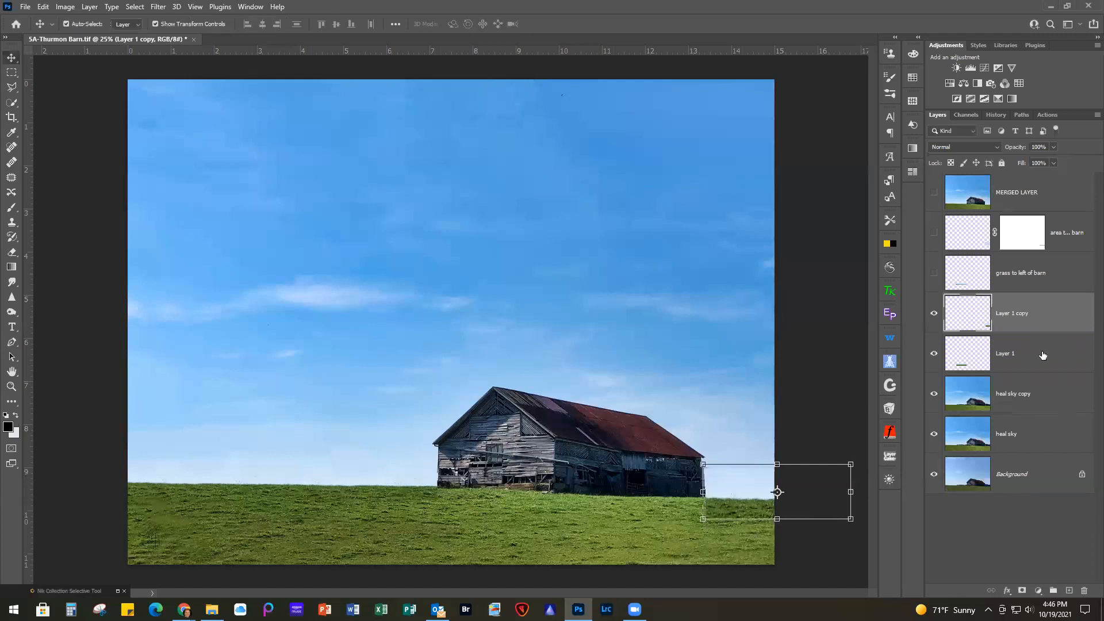
# Step: Delete both copied horizon strip layers and show the prepared grass layer left of the barn and the masked barn-area layer
pyautogui.click(1043, 355)
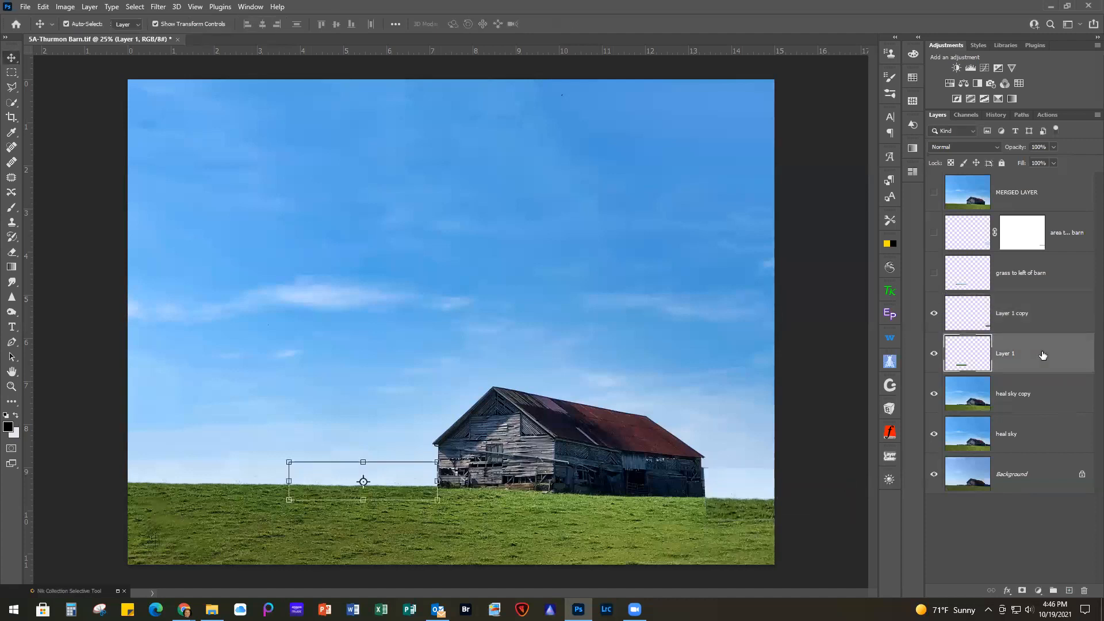
pyautogui.click(1052, 313)
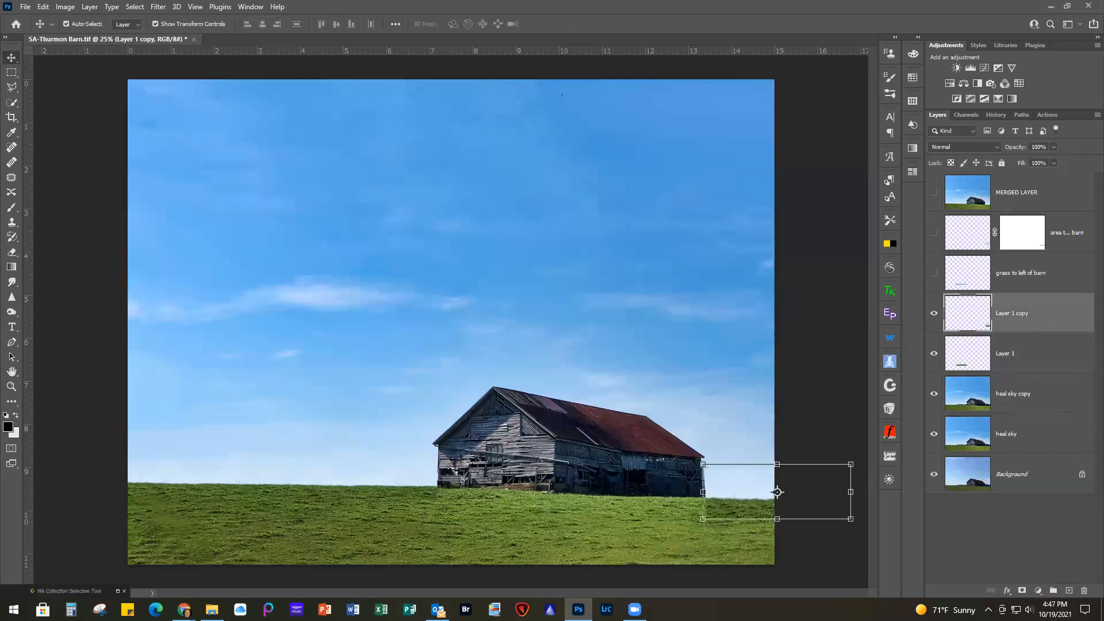
pyautogui.click(1085, 591)
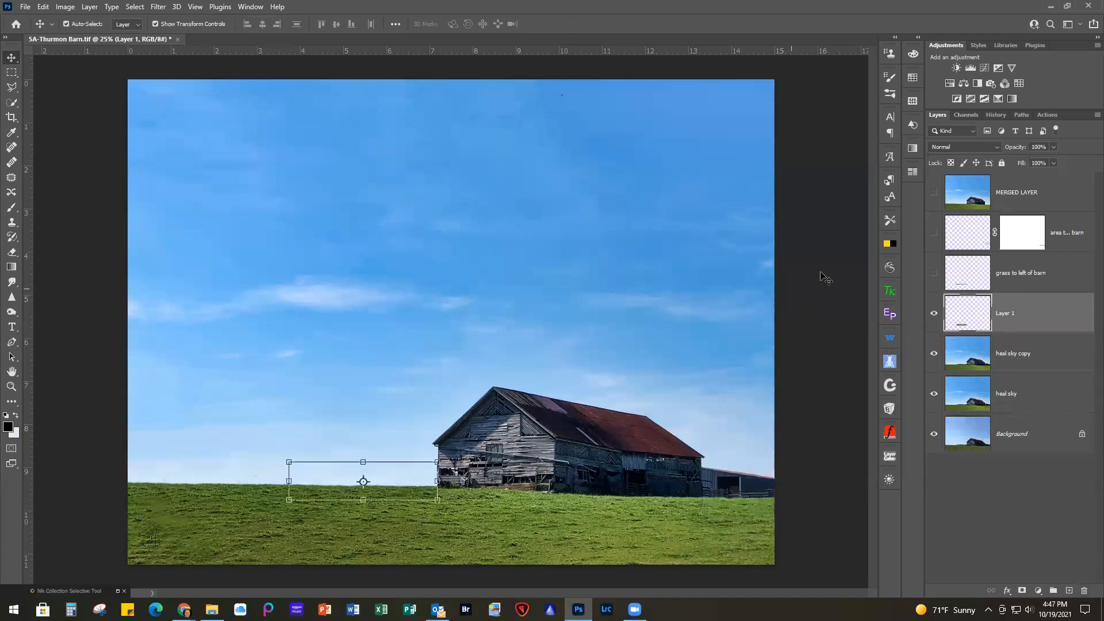
pyautogui.click(934, 273)
pyautogui.click(934, 233)
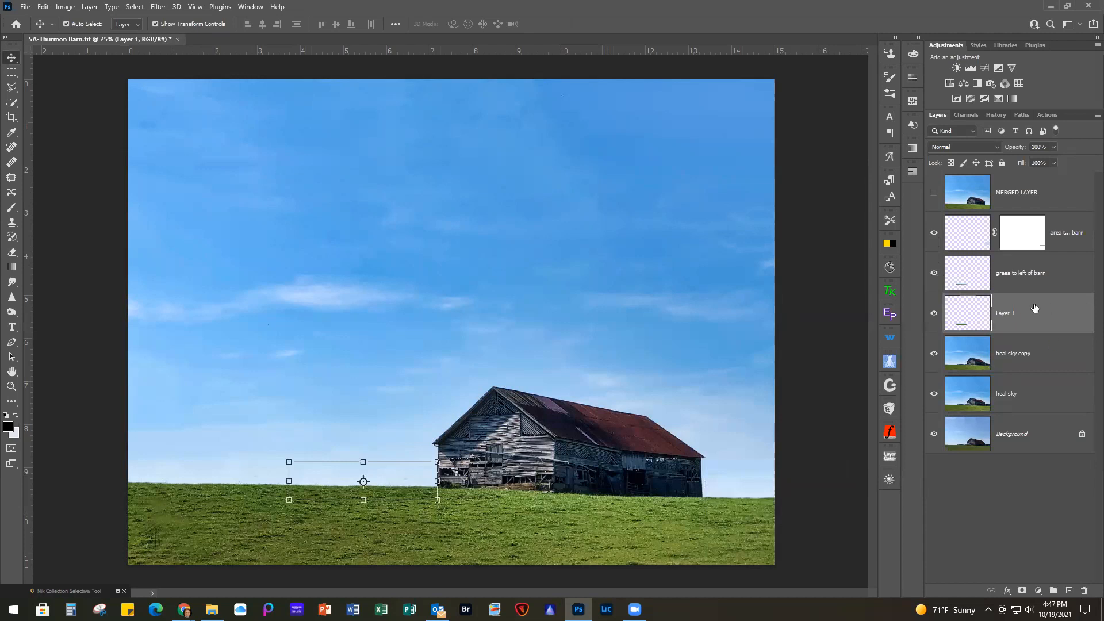
pyautogui.click(1084, 591)
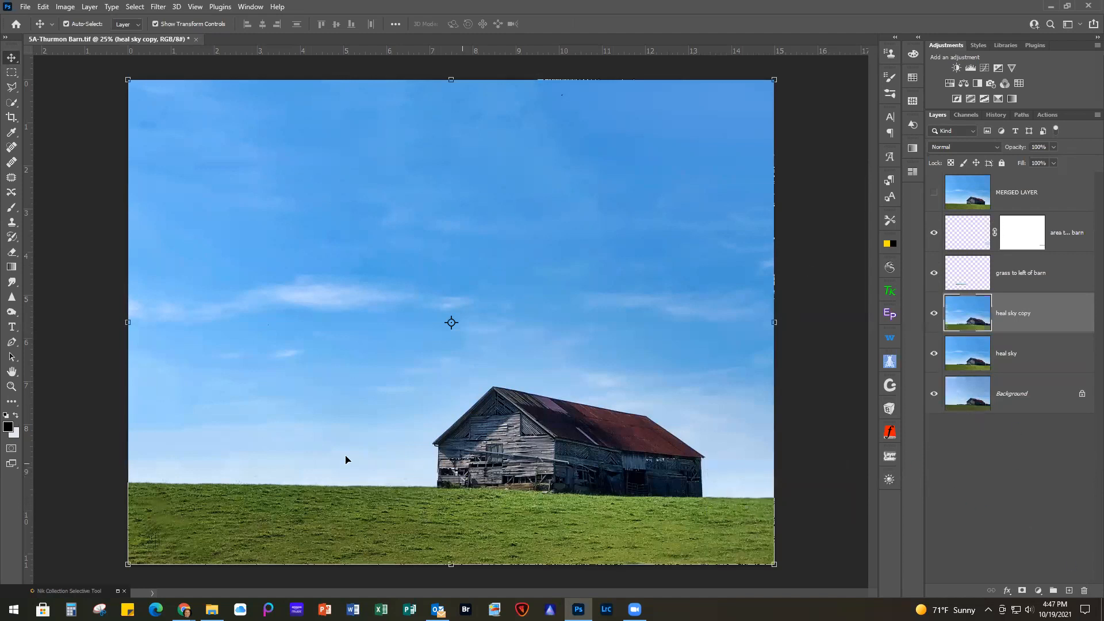
# Step: Toggle the masked barn-area layer off and on to compare, and show MERGED LAYER
pyautogui.click(934, 232)
pyautogui.click(934, 233)
pyautogui.click(934, 192)
# Step: Place the 5B-Grunge 5 Light Tan texture into the barn document and move its layer above MERGED LAYER
pyautogui.moveTo(1103, 320); pyautogui.dragTo(481, 316)
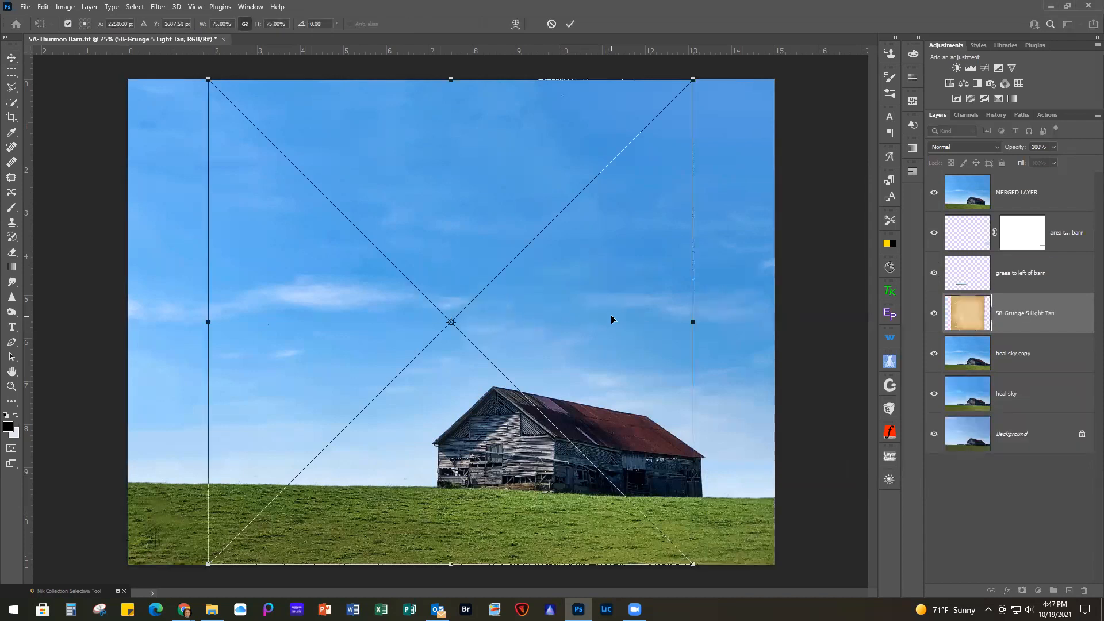
pyautogui.moveTo(1058, 316); pyautogui.dragTo(1057, 187)
# Step: Align the light tan grunge texture with the canvas's left edge and stretch it to the right edge, applying the transform
pyautogui.moveTo(587, 331); pyautogui.dragTo(508, 331)
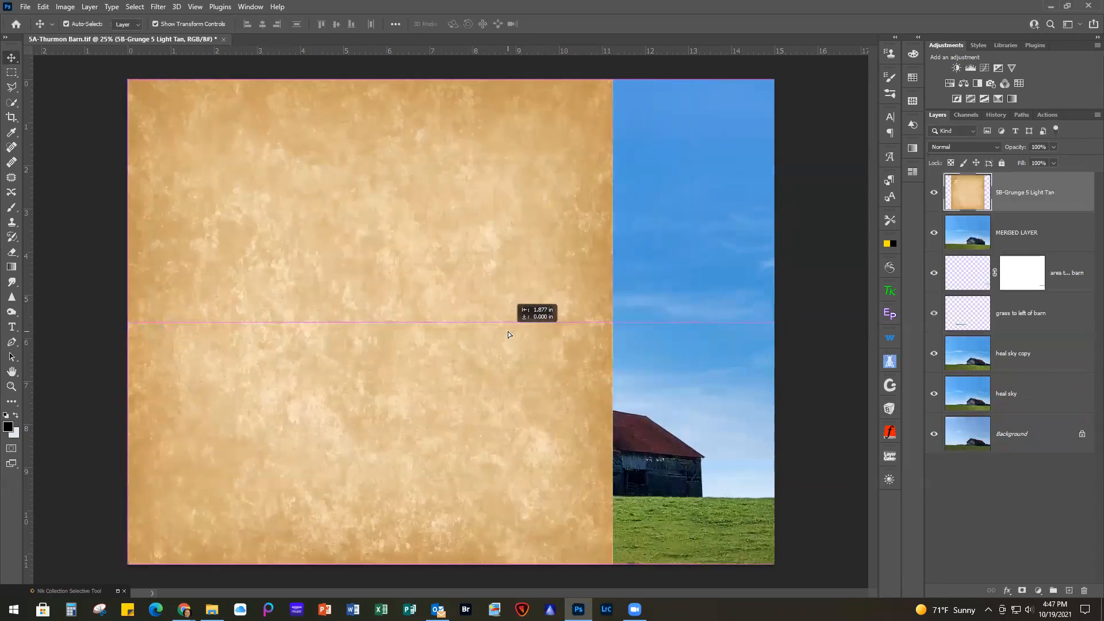
pyautogui.moveTo(612, 322); pyautogui.dragTo(770, 342)
pyautogui.press('Return')
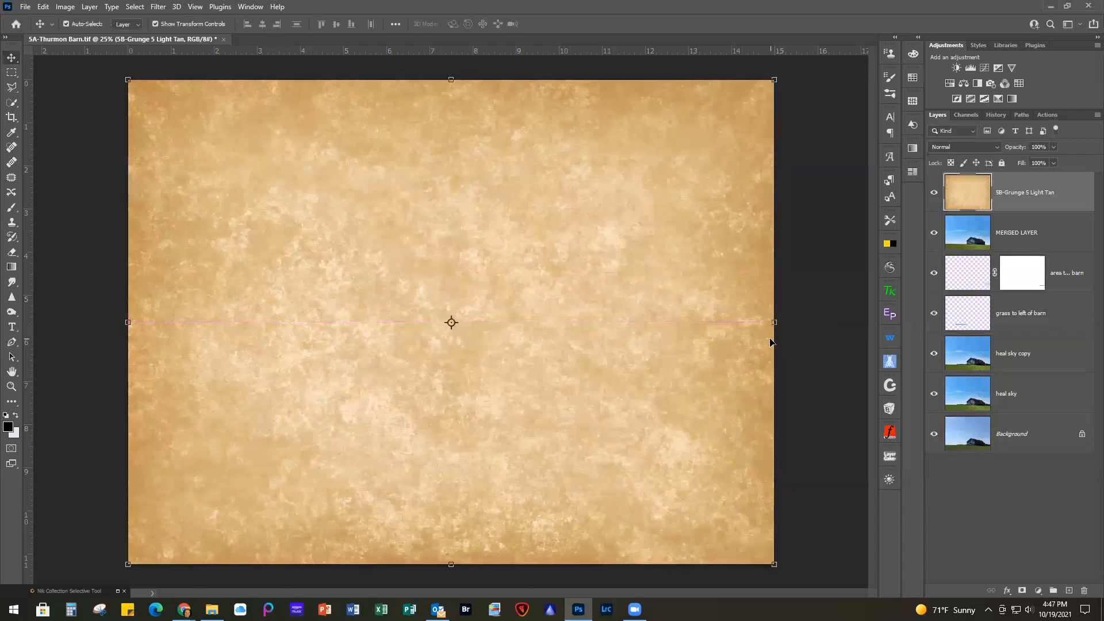
# Step: Set the 5B-Grunge 5 Light Tan layer to Multiply blend mode at 48% opacity
pyautogui.click(954, 147)
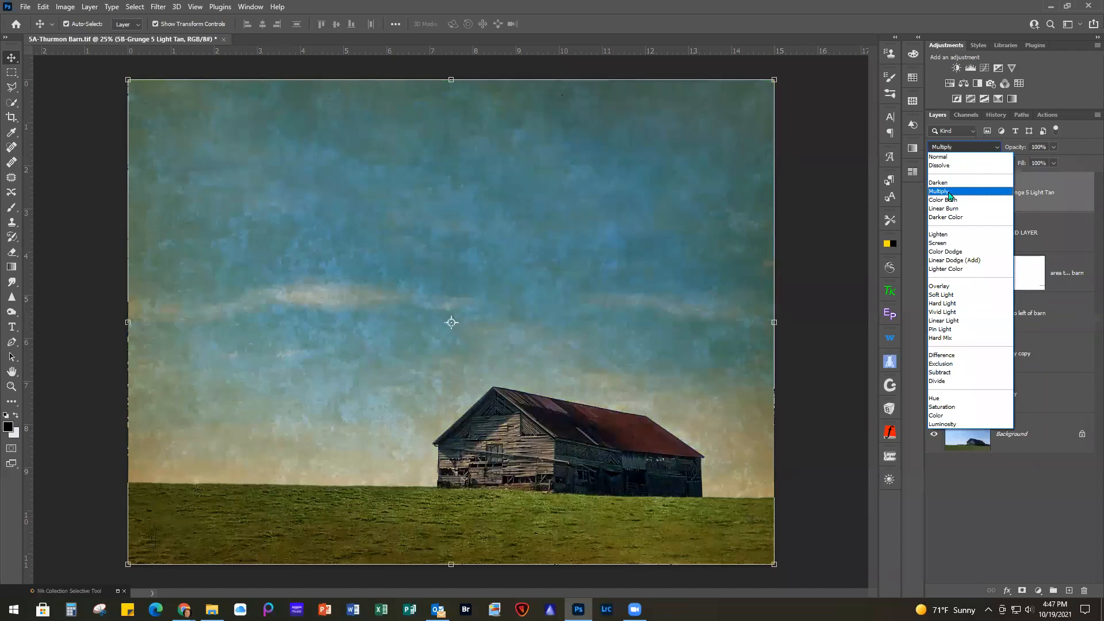
pyautogui.click(949, 192)
pyautogui.click(1055, 148)
pyautogui.moveTo(1057, 162); pyautogui.dragTo(1029, 166)
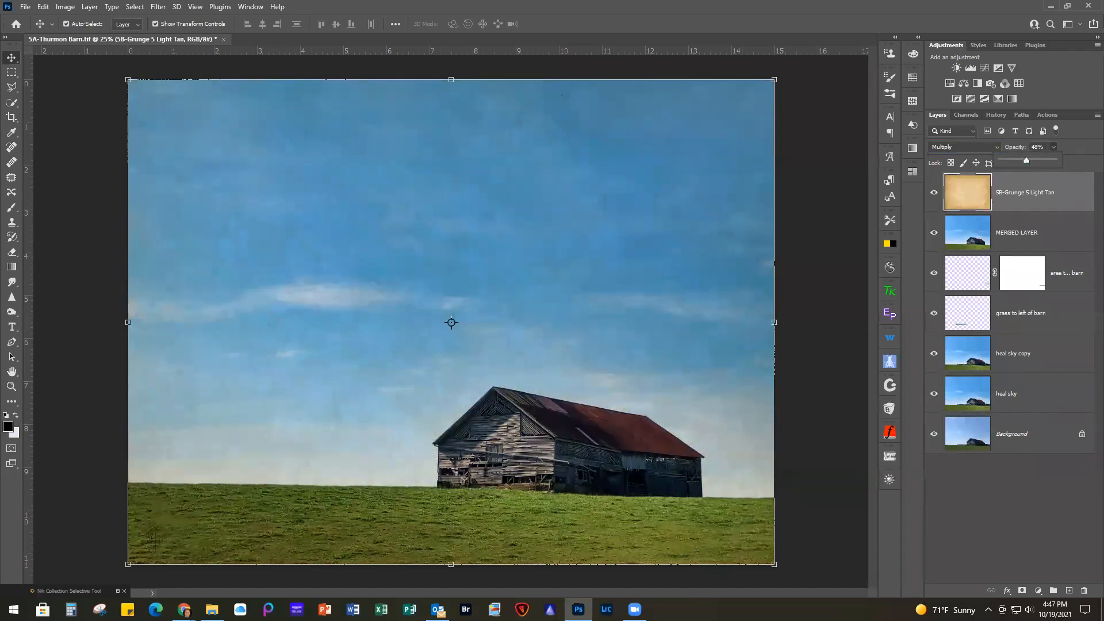
# Step: Place the 5C-Cosmos-23-15x15 texture stretched across the full canvas width and set its blend mode to Soft Light
pyautogui.moveTo(1103, 302); pyautogui.dragTo(464, 329)
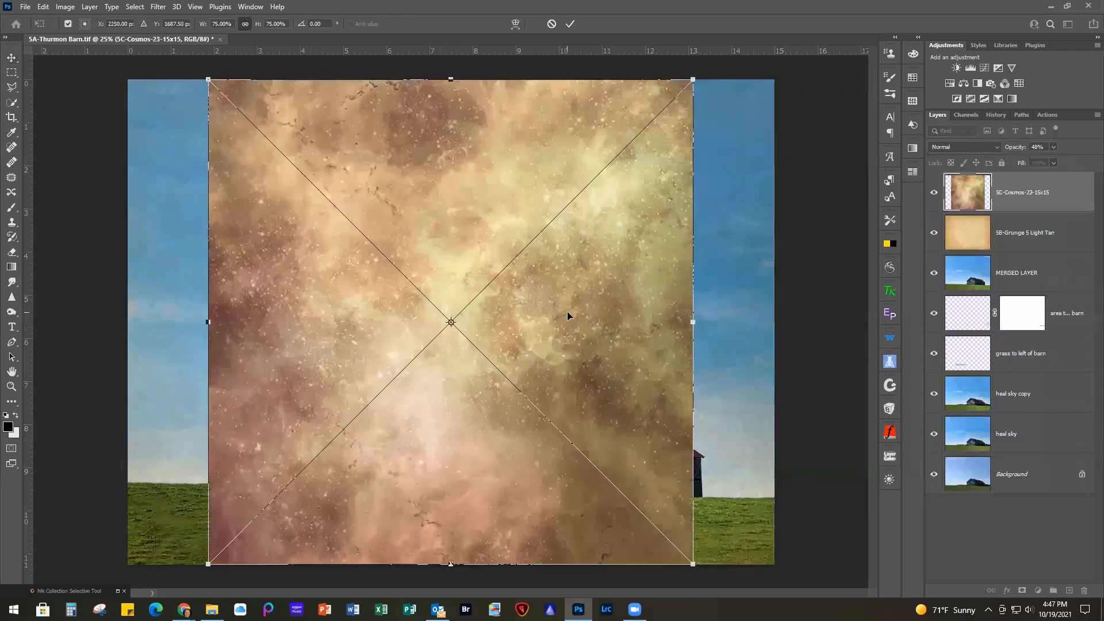
pyautogui.moveTo(567, 313); pyautogui.dragTo(482, 309)
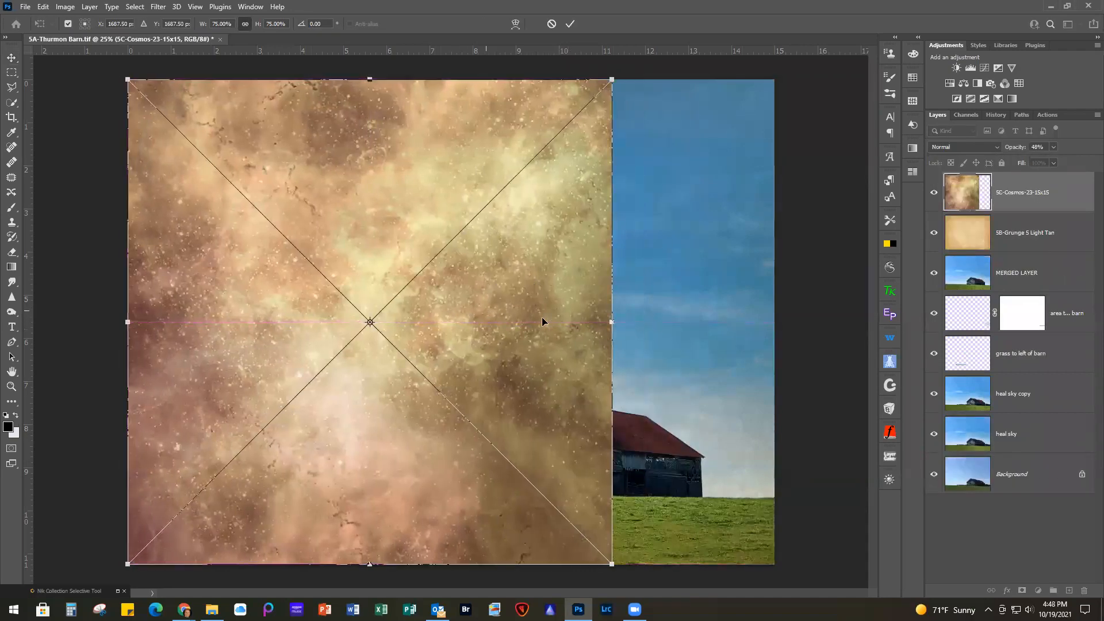
pyautogui.moveTo(609, 321); pyautogui.dragTo(774, 322)
pyautogui.press('Return')
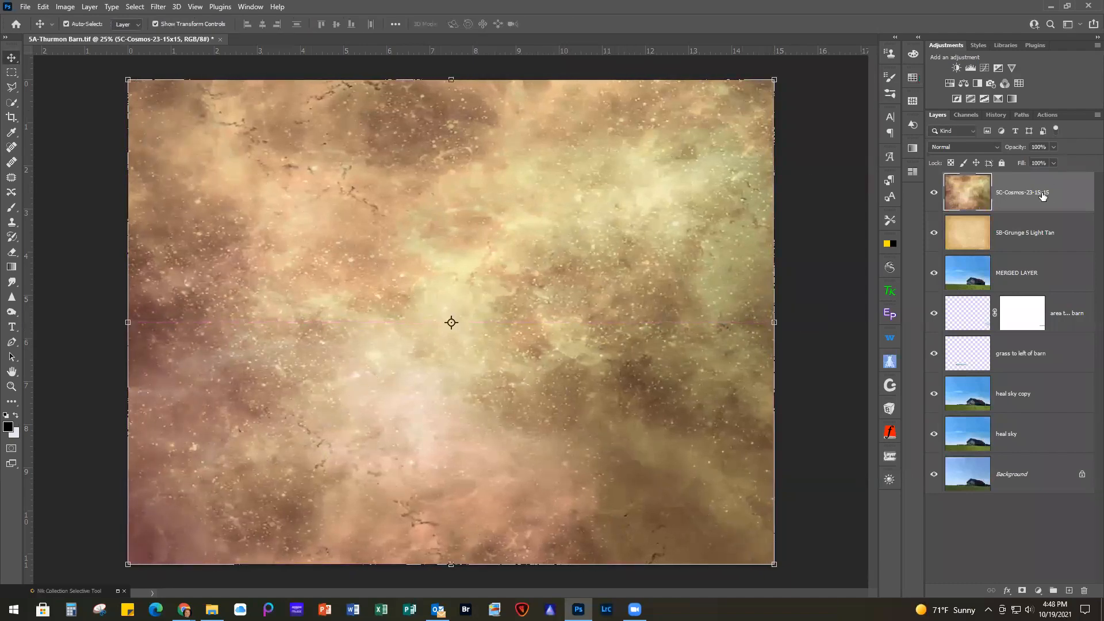
pyautogui.click(969, 146)
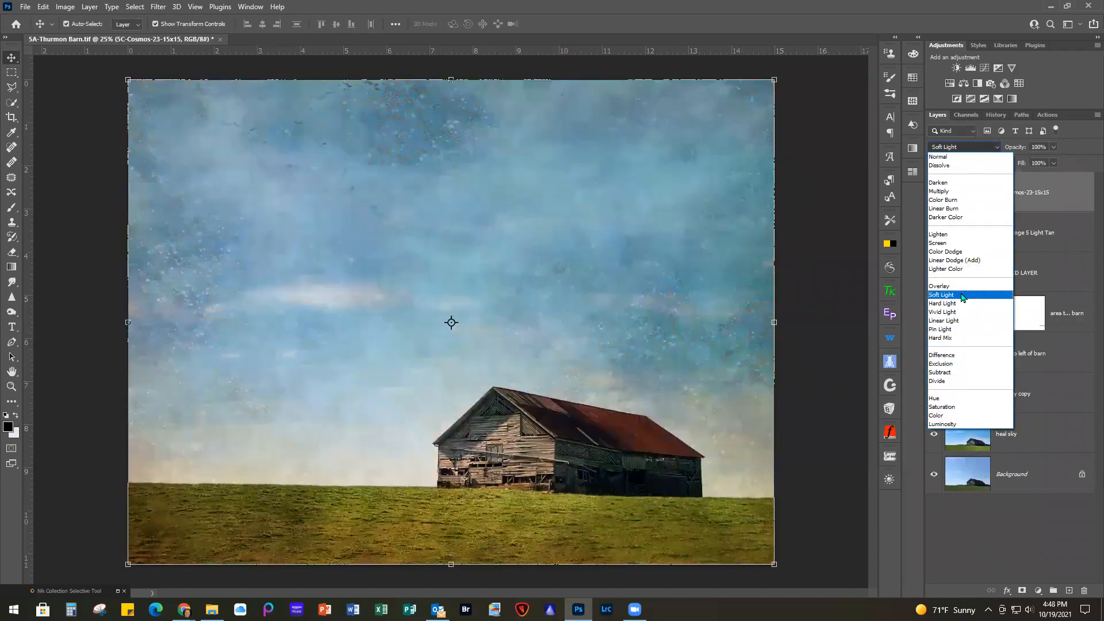
pyautogui.click(963, 296)
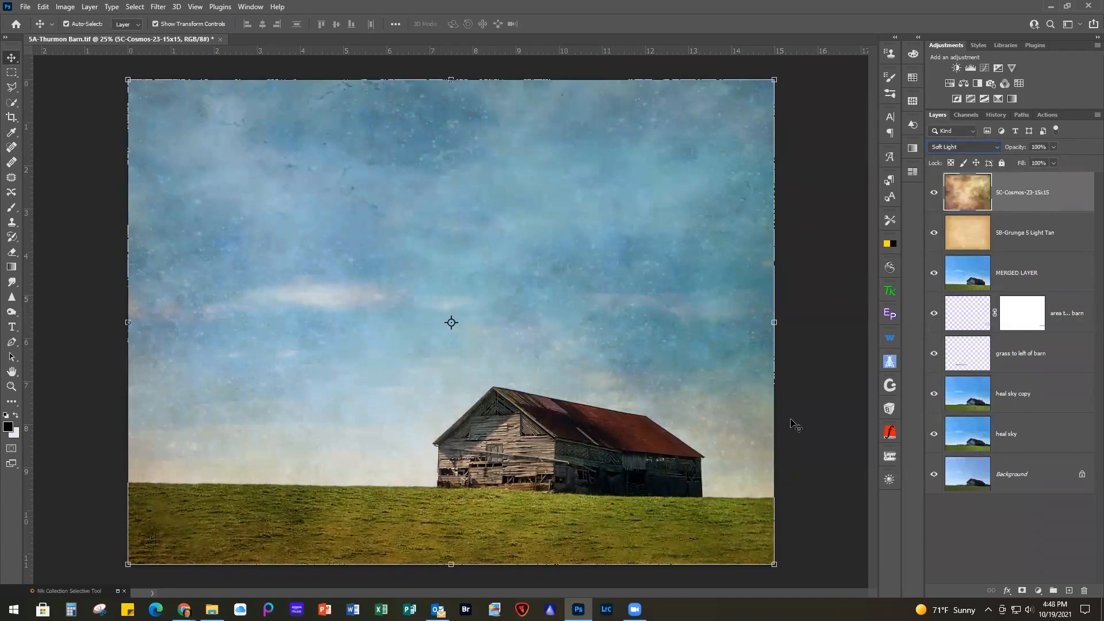
# Step: Place the 5D-Cosmos-19-15x15 texture on top, align it with the left canvas edge and stretch it across the full width
pyautogui.moveTo(486, 362); pyautogui.dragTo(299, 305)
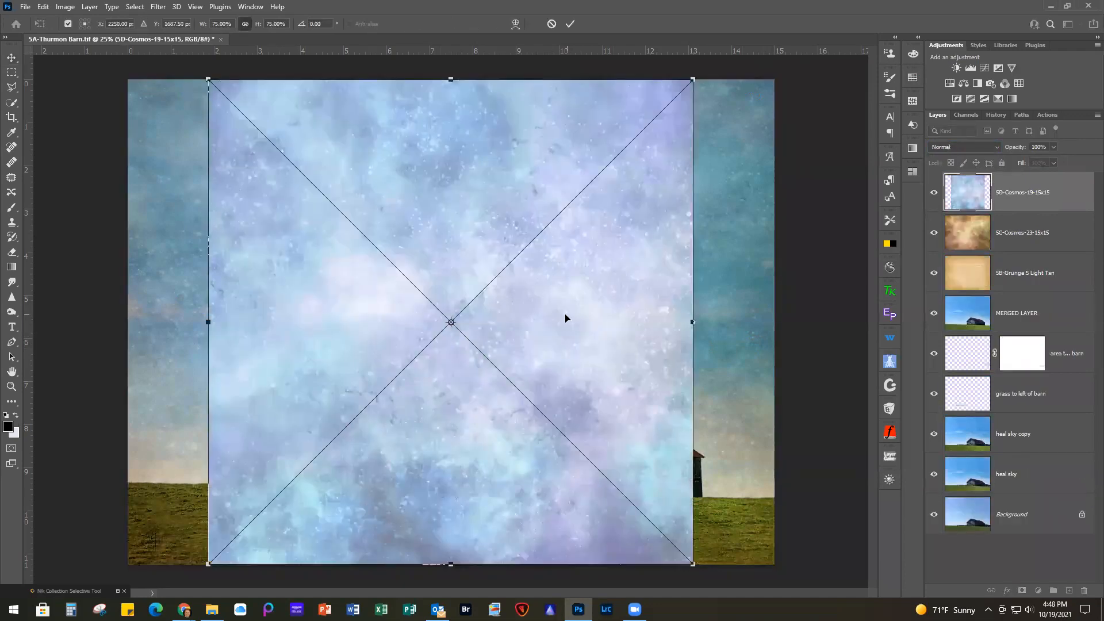
pyautogui.moveTo(567, 318); pyautogui.dragTo(493, 315)
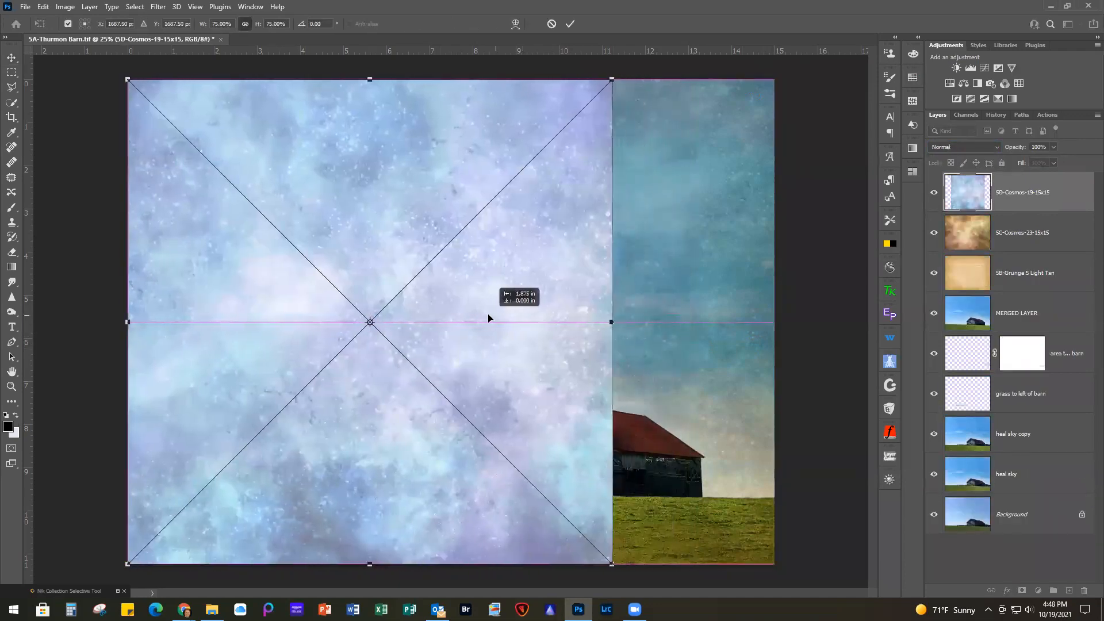
pyautogui.moveTo(609, 323); pyautogui.dragTo(775, 333)
pyautogui.press('Return')
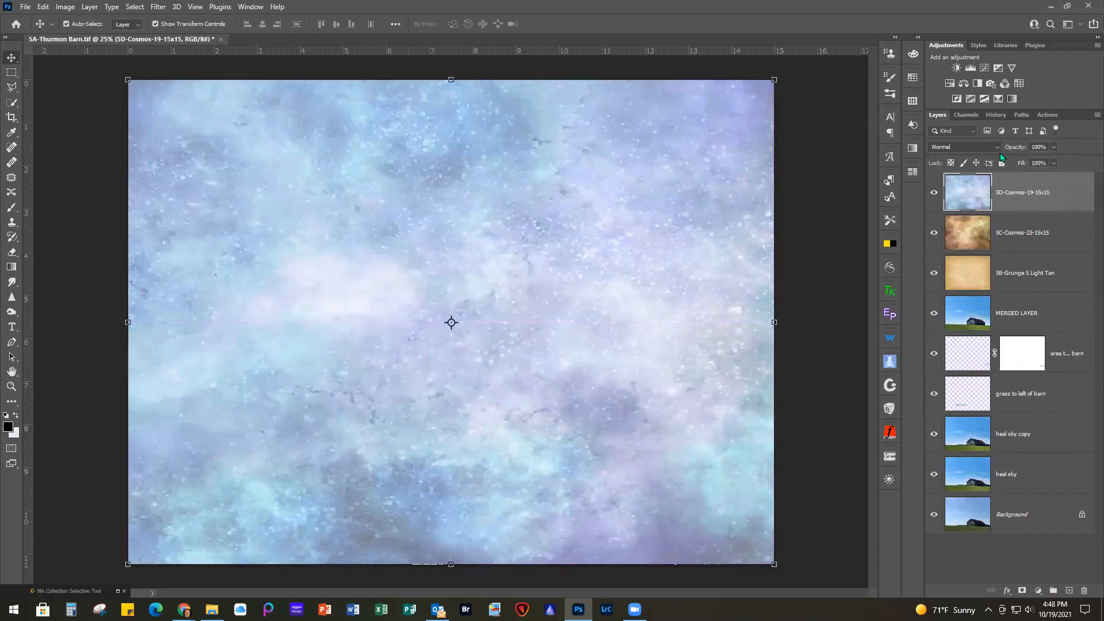
# Step: Set the 5D-Cosmos-19-15x15 layer to Multiply blend mode at 28% opacity
pyautogui.click(963, 148)
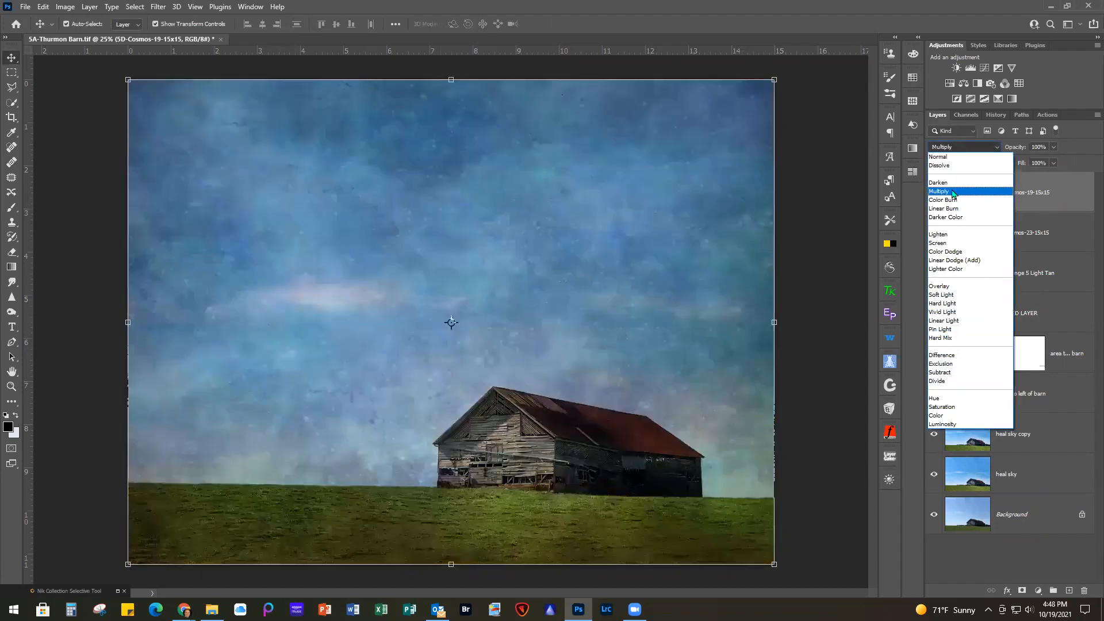
pyautogui.click(952, 192)
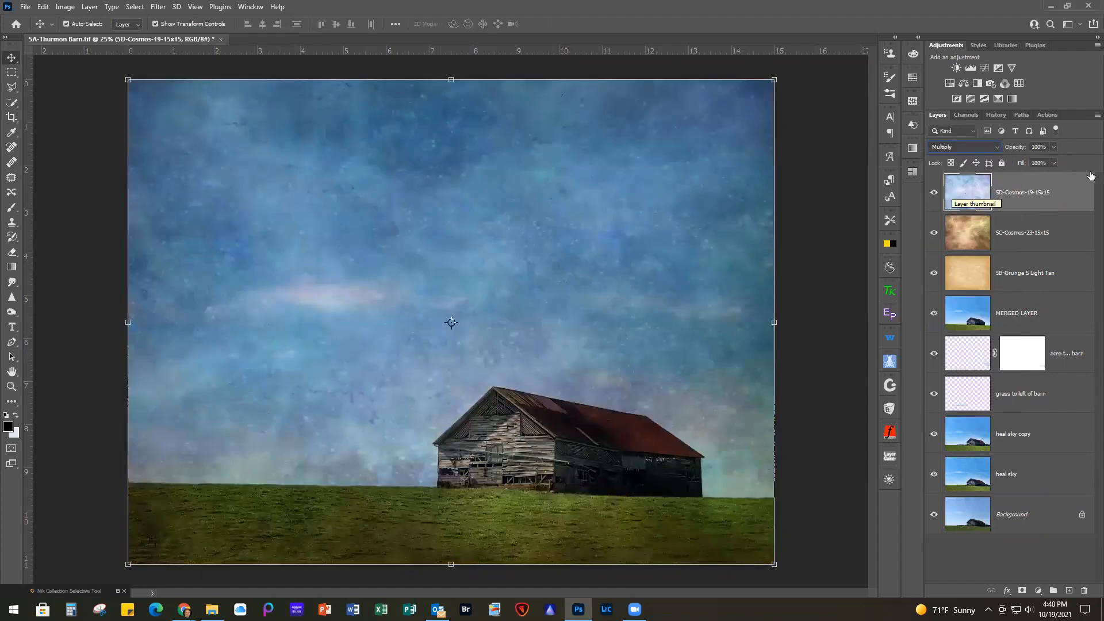
pyautogui.click(1054, 147)
pyautogui.moveTo(1054, 162); pyautogui.dragTo(1016, 163)
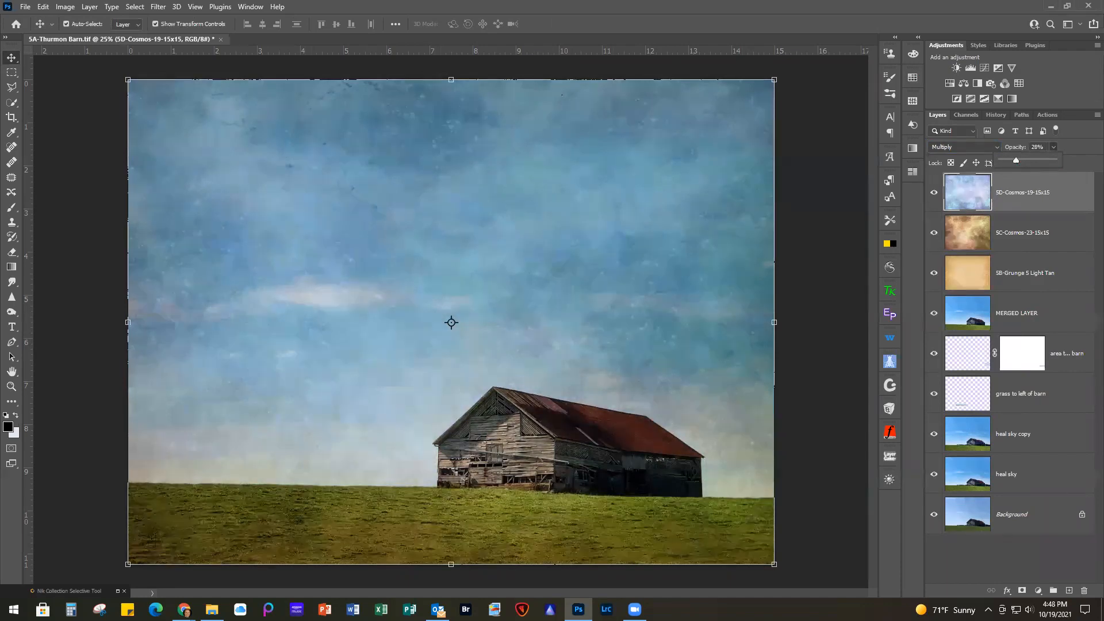
# Step: Place the 5F-Grunge Border 1 image, align it with the canvas's top edge and stretch it down to the bottom edge
pyautogui.moveTo(1103, 282); pyautogui.dragTo(444, 278)
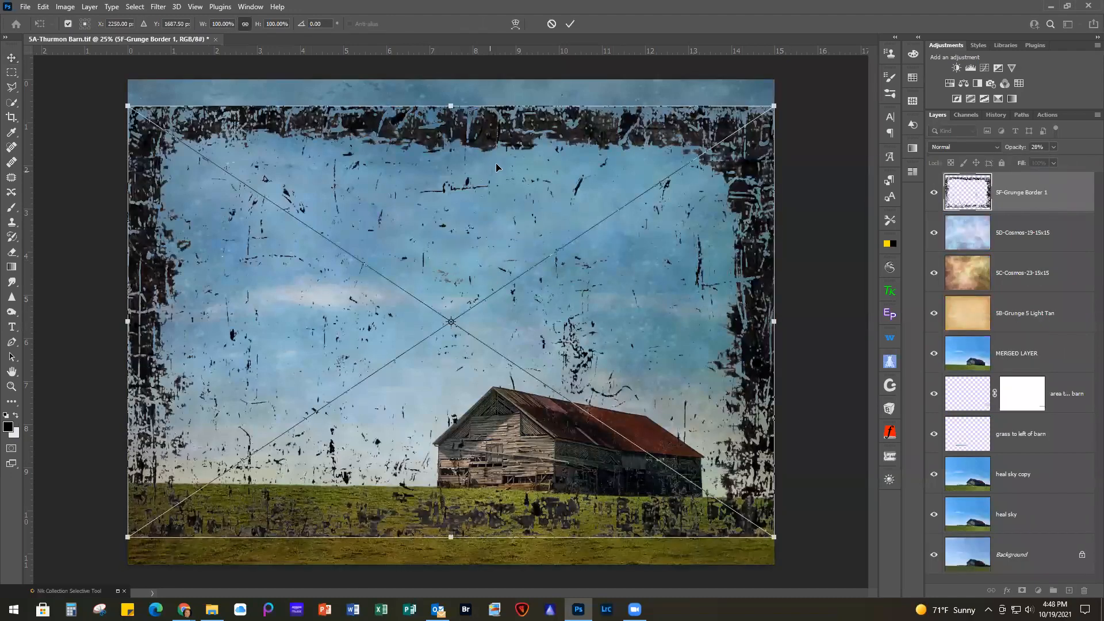
pyautogui.moveTo(490, 182); pyautogui.dragTo(491, 155)
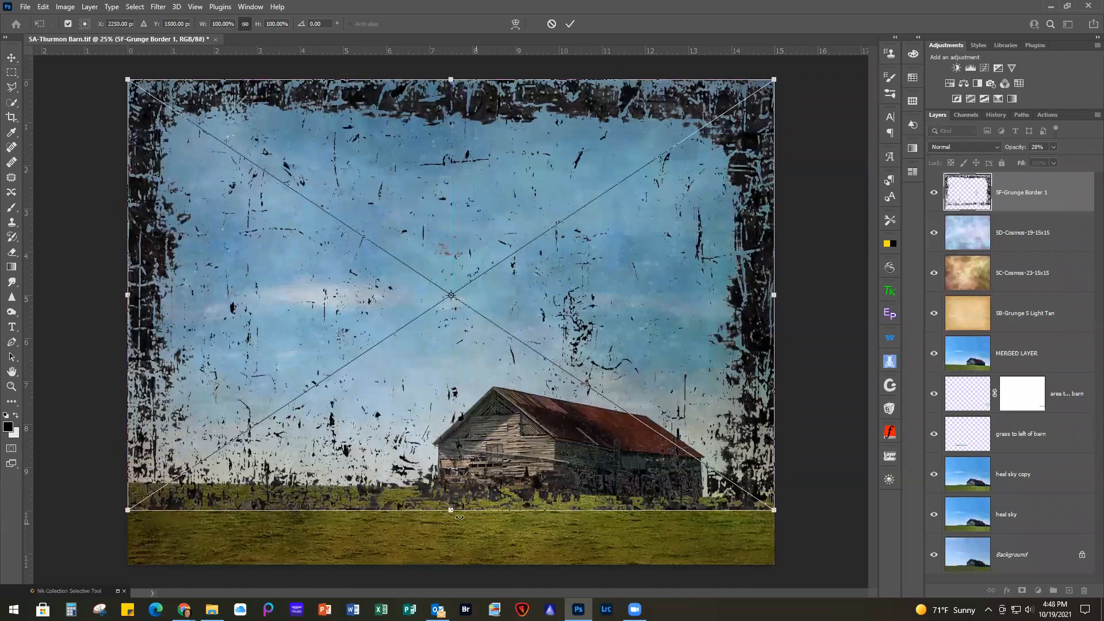
pyautogui.moveTo(451, 510); pyautogui.dragTo(446, 561)
pyautogui.press('Return')
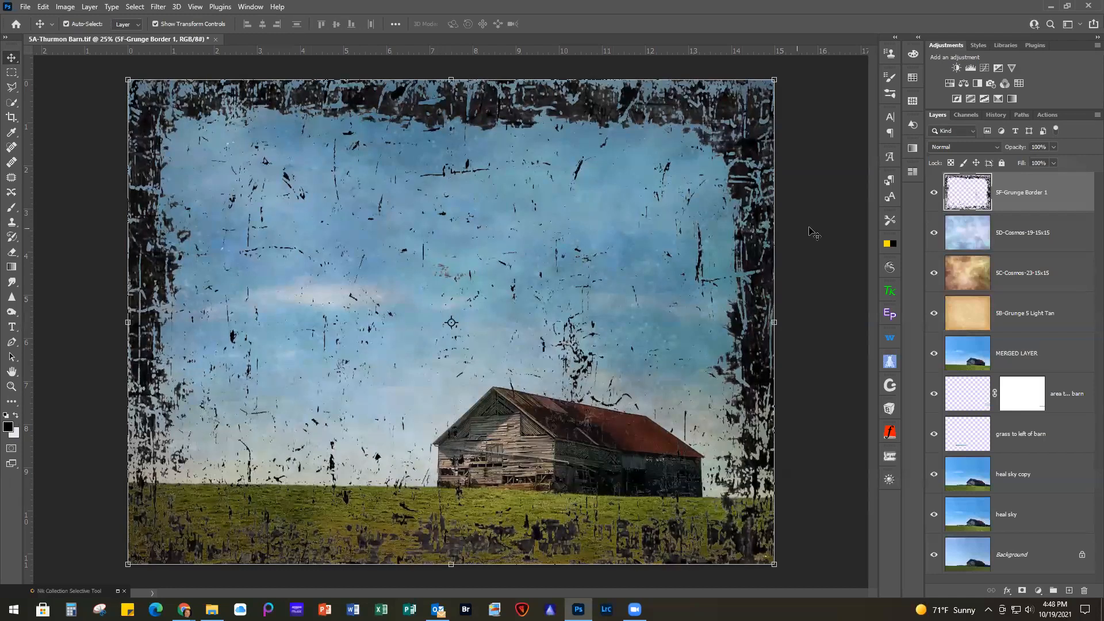
# Step: Set the 5F-Grunge Border 1 layer to Soft Light blend mode at 25% opacity
pyautogui.click(971, 147)
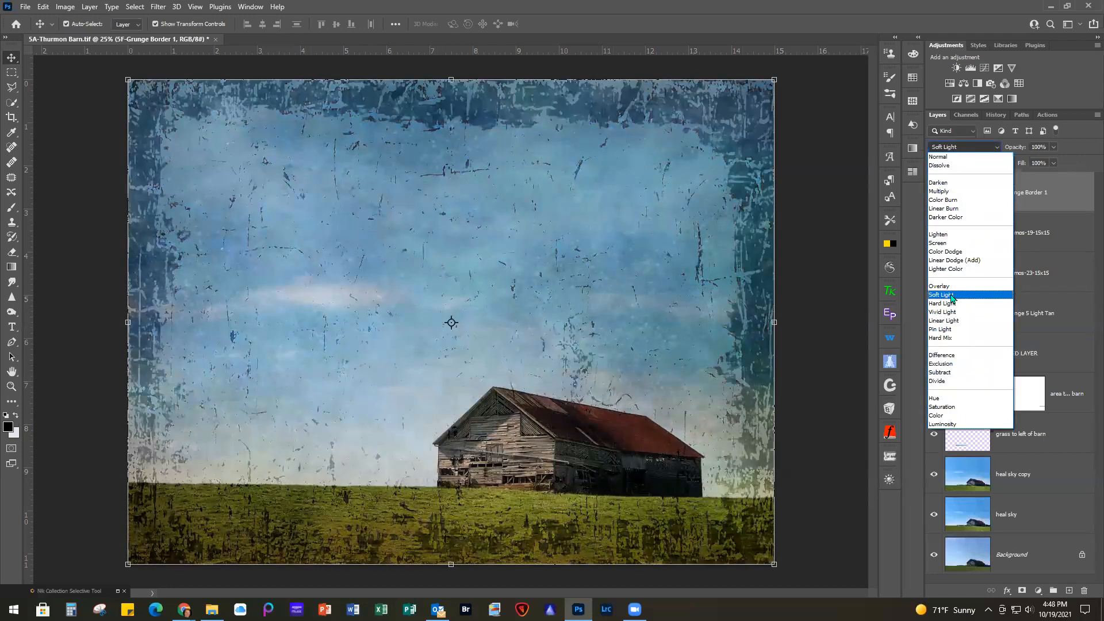
pyautogui.click(951, 295)
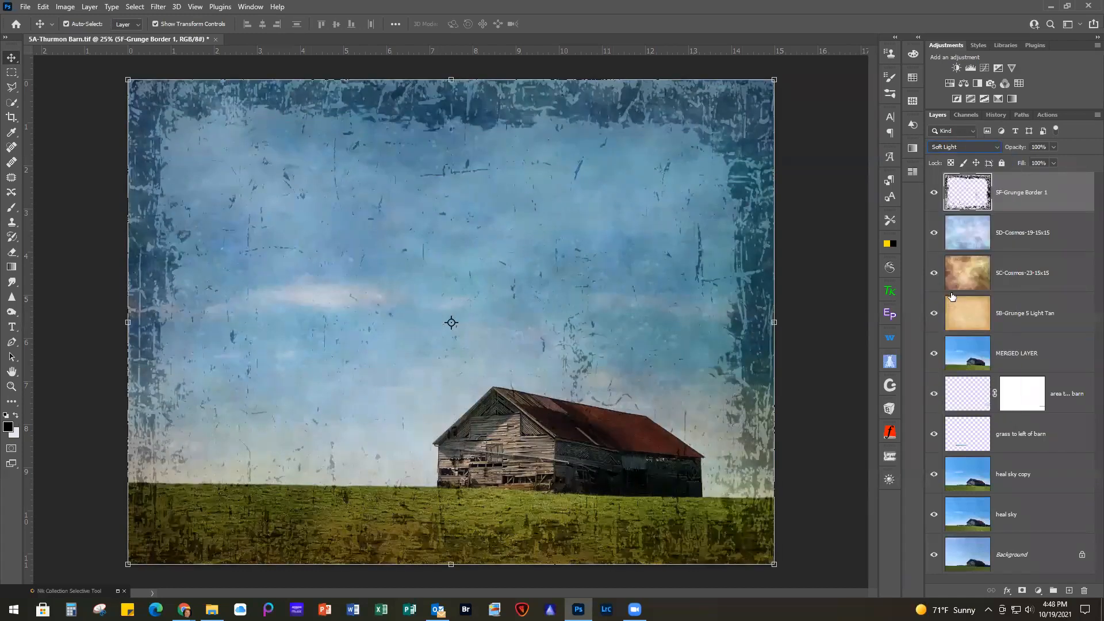
pyautogui.click(1054, 145)
pyautogui.click(1055, 147)
pyautogui.moveTo(1029, 161); pyautogui.dragTo(1013, 164)
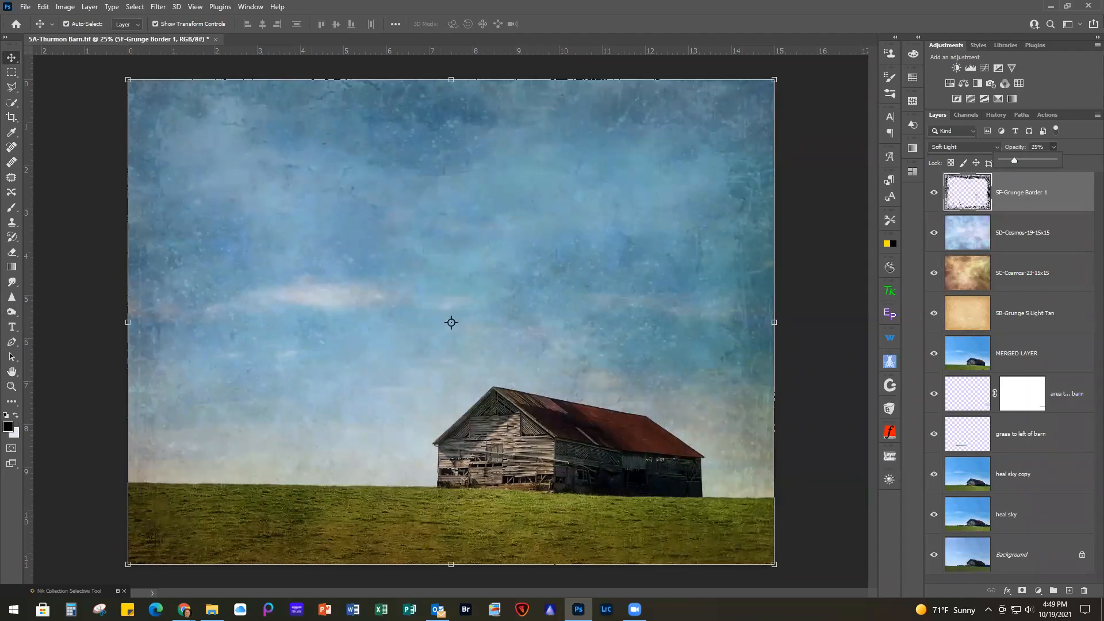
# Step: Place the 5E-MI-Stormy 5 gradient stretched across the full canvas width and set its blend mode to Soft Light
pyautogui.moveTo(1103, 207); pyautogui.dragTo(367, 286)
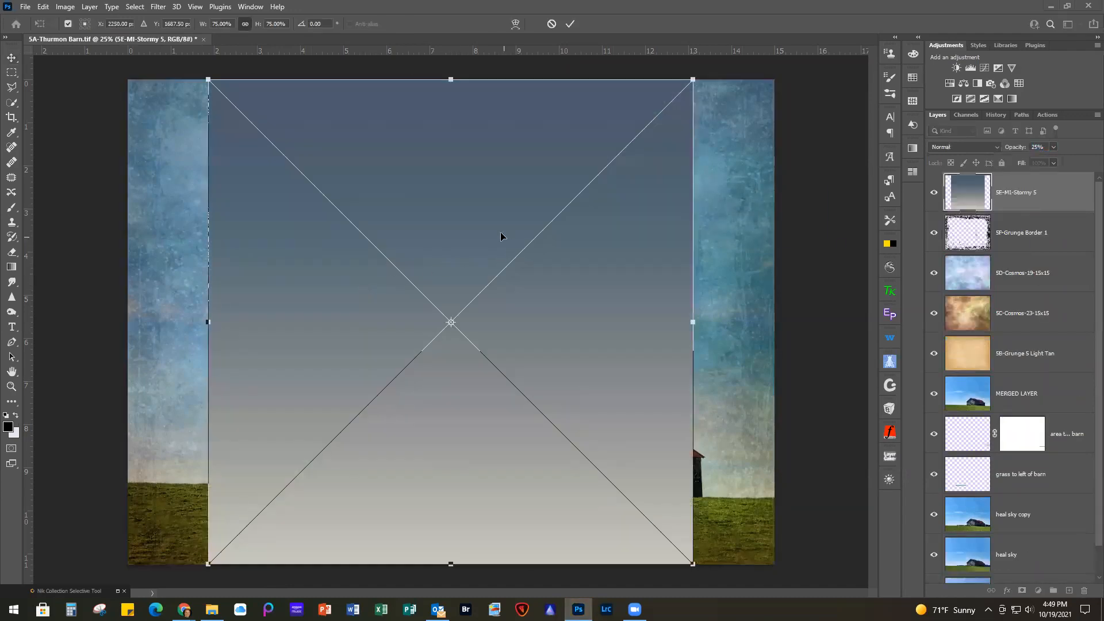
pyautogui.moveTo(501, 235); pyautogui.dragTo(421, 227)
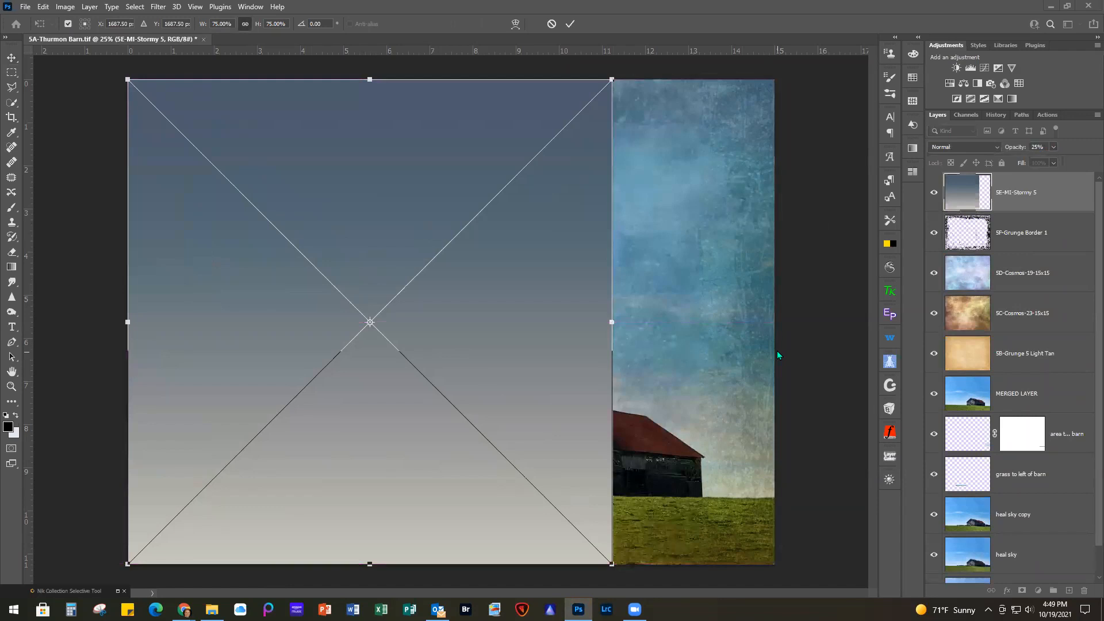
pyautogui.moveTo(612, 322); pyautogui.dragTo(772, 346)
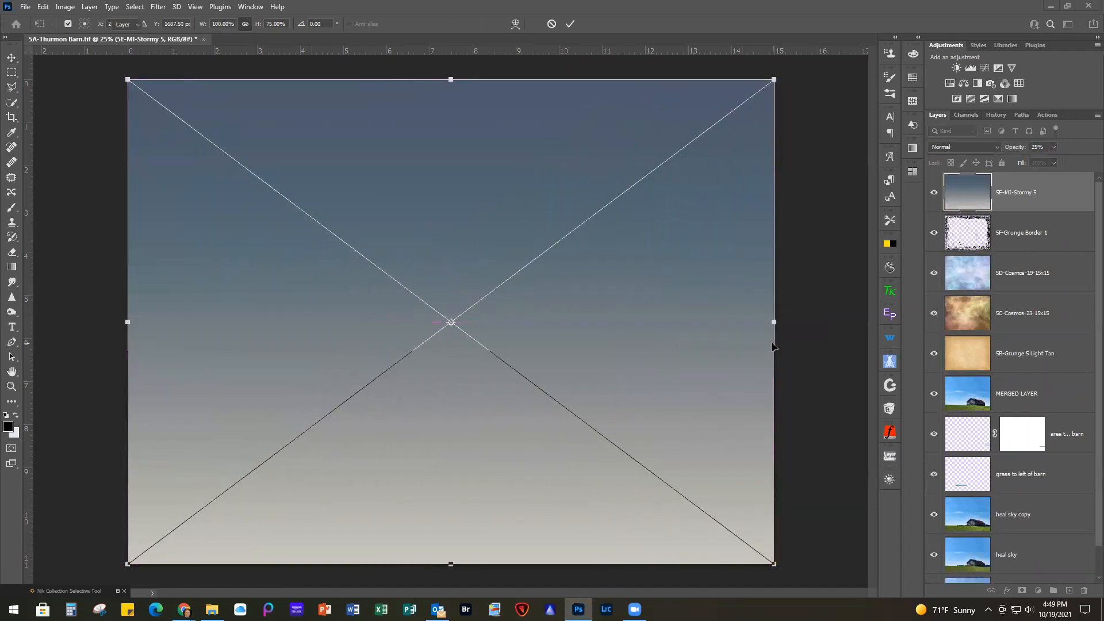
pyautogui.press('Return')
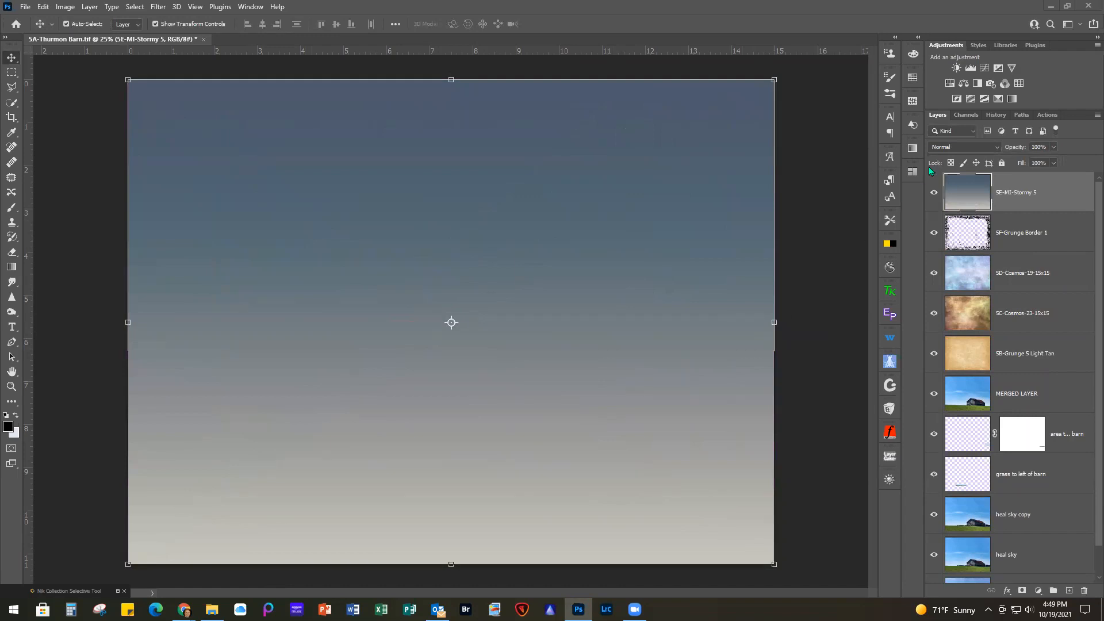
pyautogui.click(964, 147)
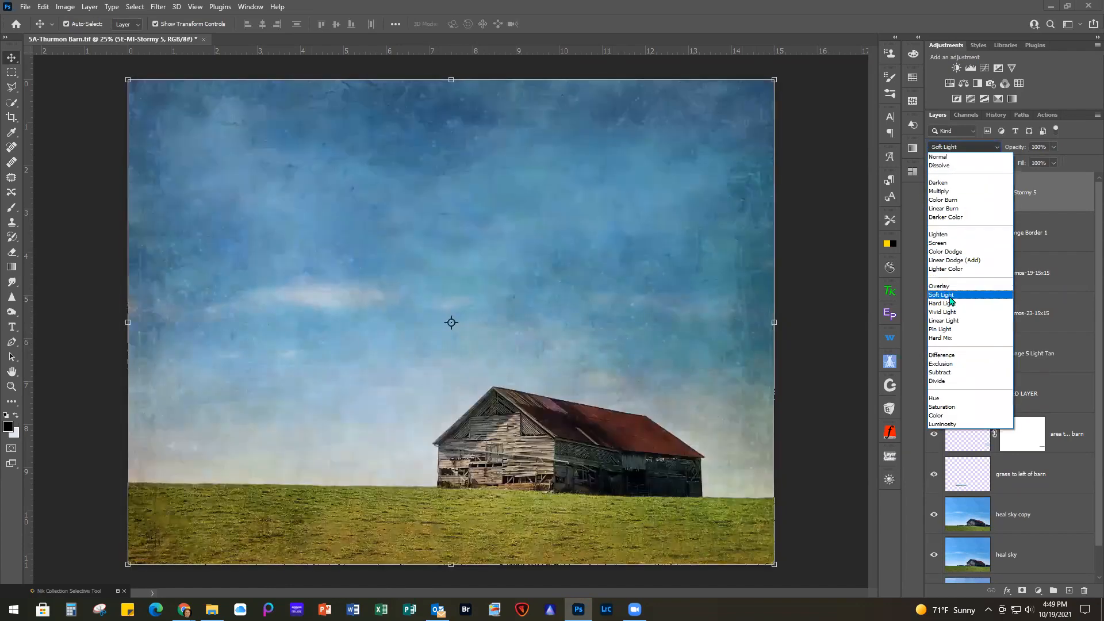
pyautogui.click(950, 297)
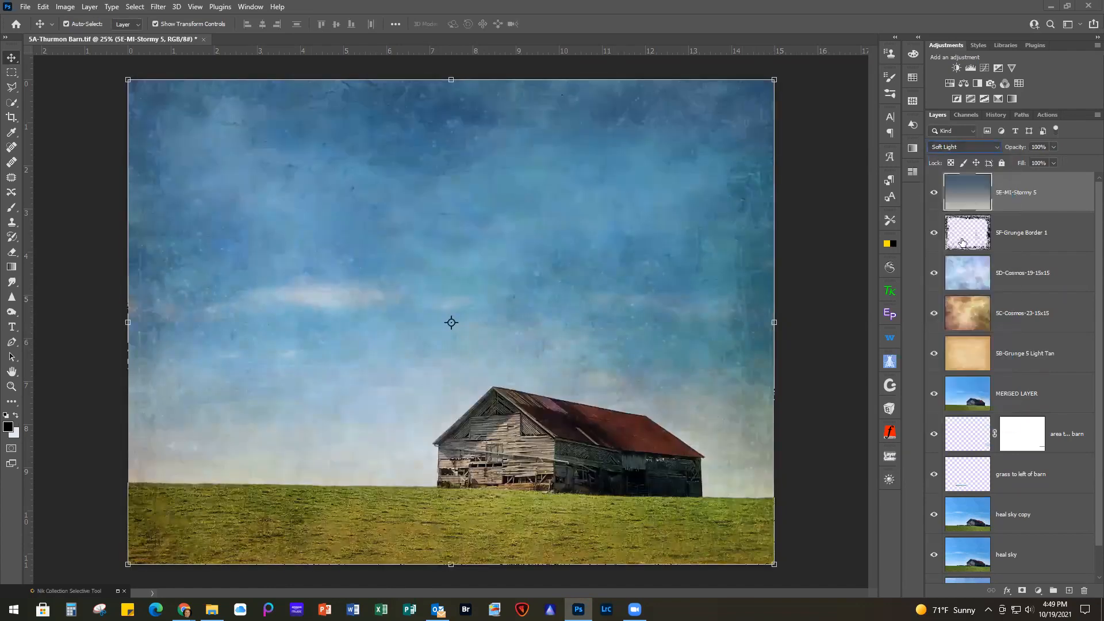
# Step: Toggle the 5E-MI-Stormy 5 layer's visibility to compare its effect, and move the layer below 5F-Grunge Border 1
pyautogui.click(934, 195)
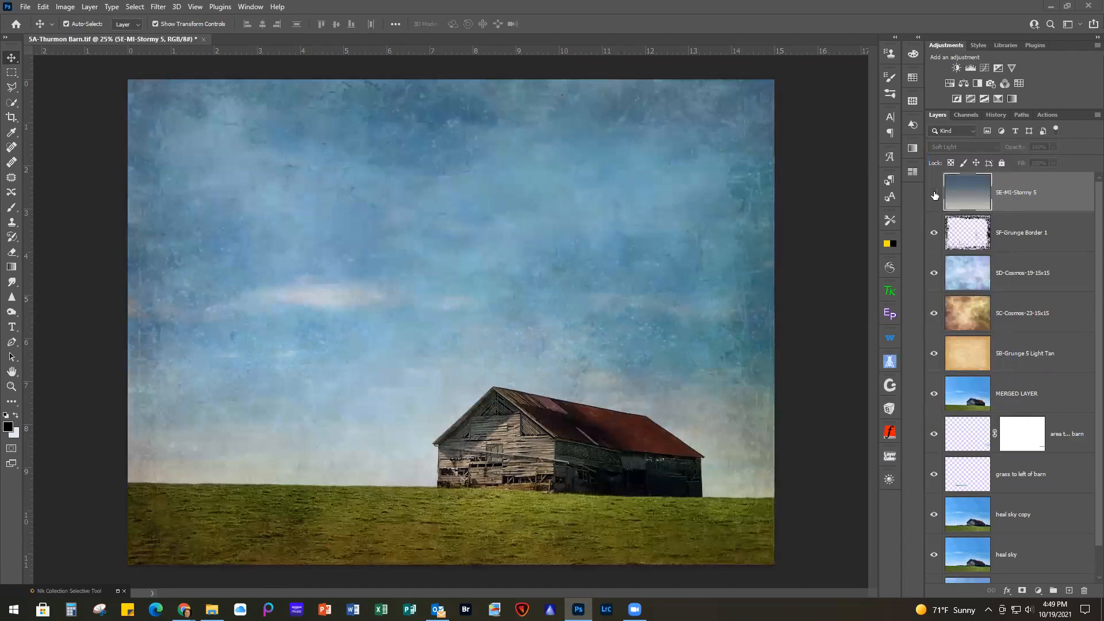
pyautogui.click(935, 195)
pyautogui.click(934, 195)
pyautogui.click(934, 195)
pyautogui.moveTo(1046, 193); pyautogui.dragTo(1046, 255)
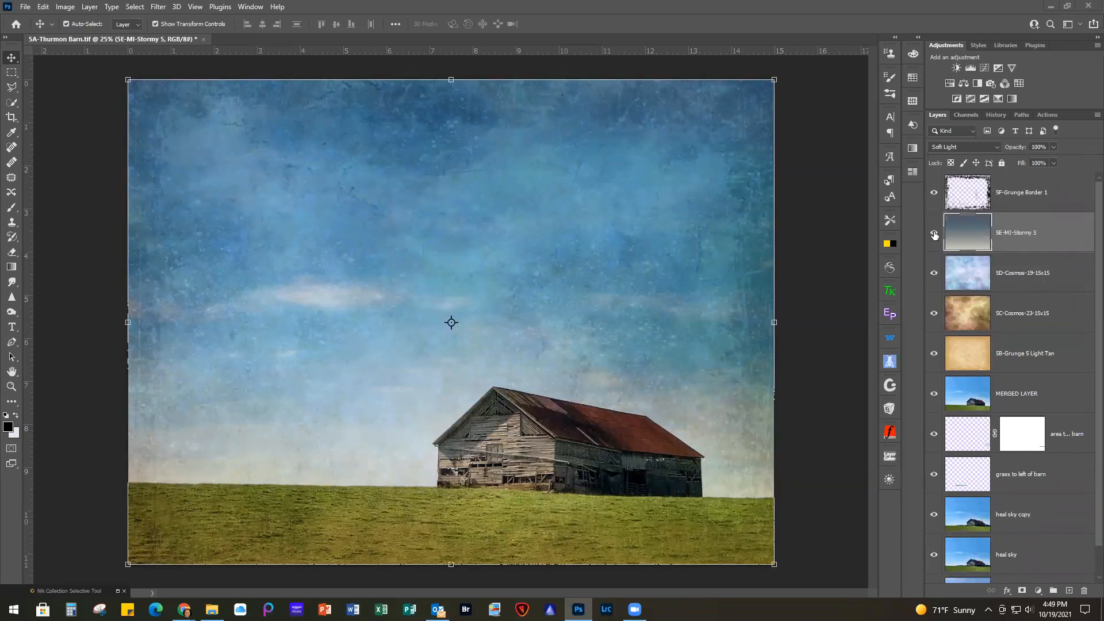
# Step: Isolate MERGED LAYER and show the five texture layers above it one by one, from lowest to highest, to review each effect
pyautogui.keyDown('alt'); pyautogui.click(934, 395); pyautogui.keyUp('alt')
pyautogui.click(934, 353)
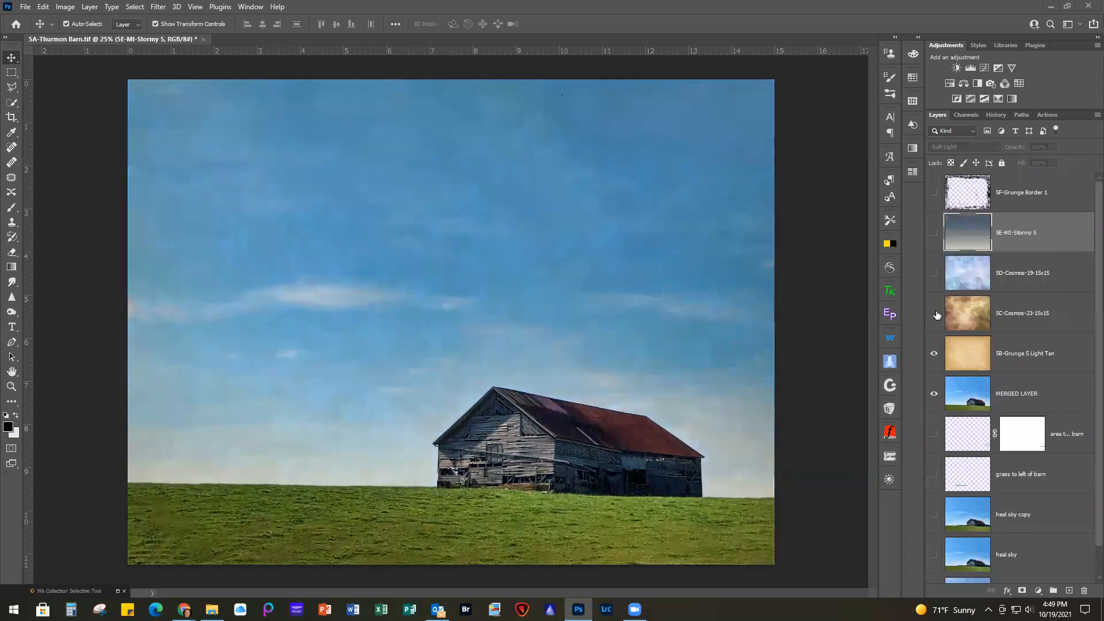
pyautogui.click(933, 313)
pyautogui.click(933, 272)
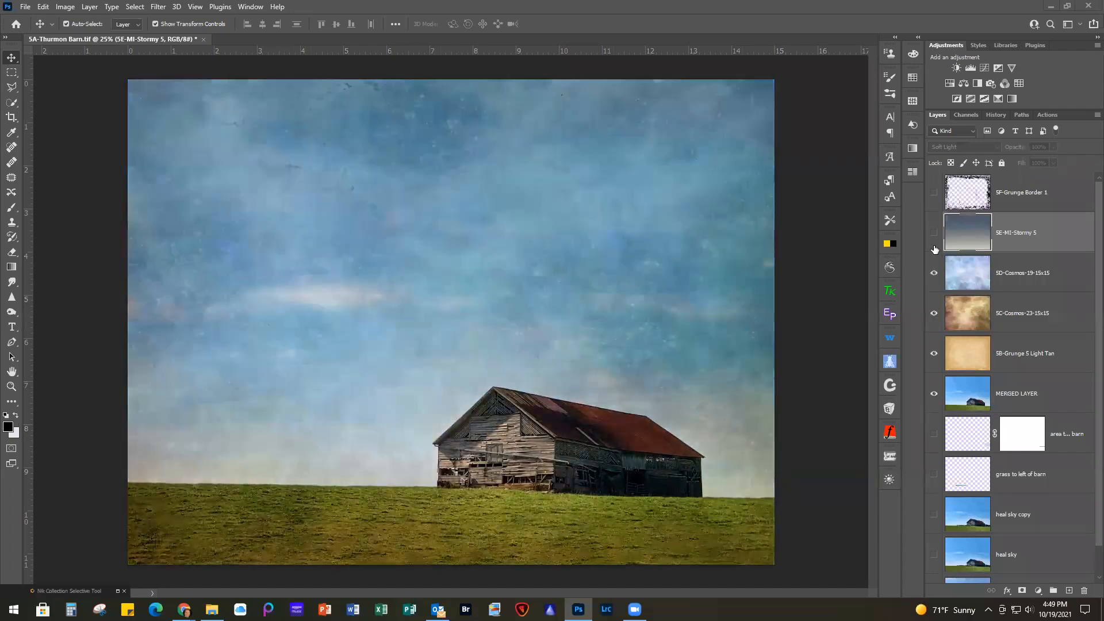
pyautogui.click(934, 233)
pyautogui.click(934, 192)
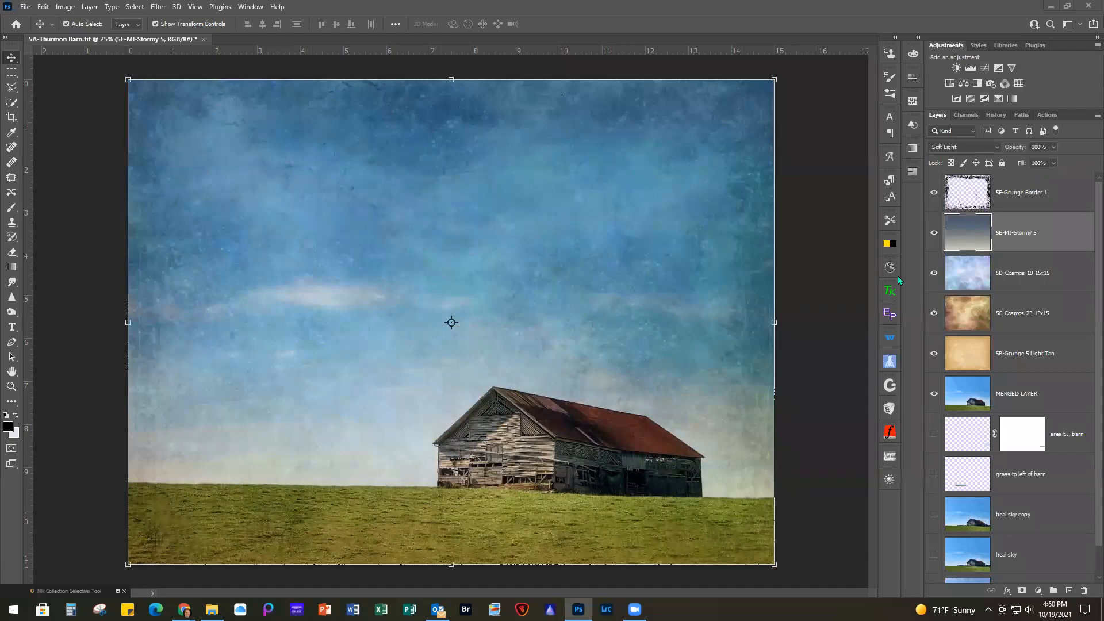
# Step: Add a Hue/Saturation adjustment layer above 5D-Cosmos-19-15x15 and raise the saturation of its Reds
pyautogui.click(1060, 274)
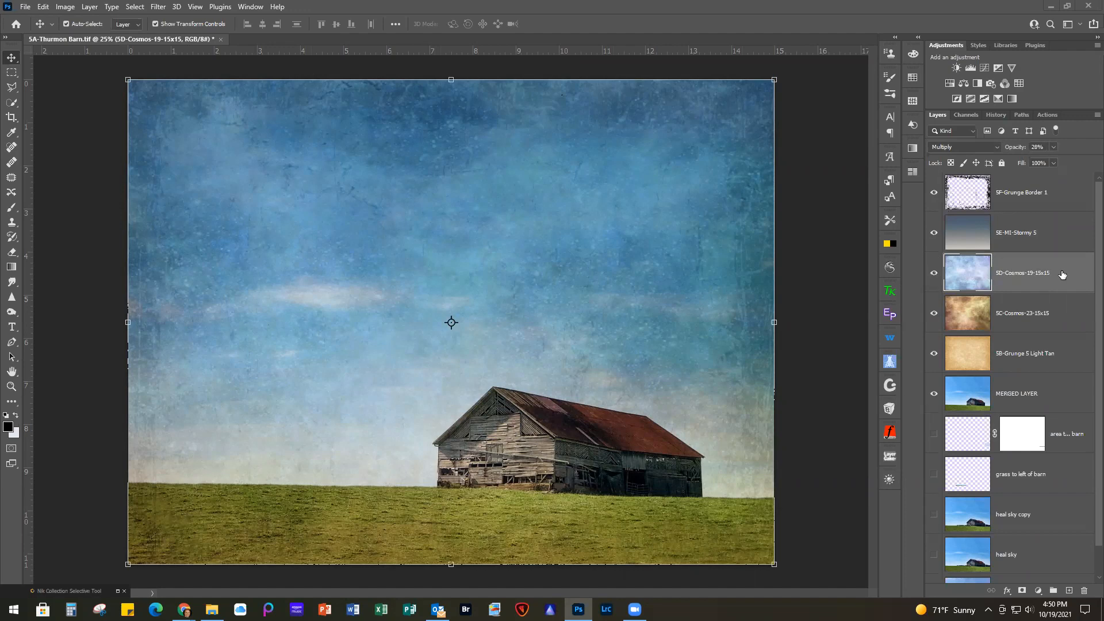
pyautogui.click(949, 84)
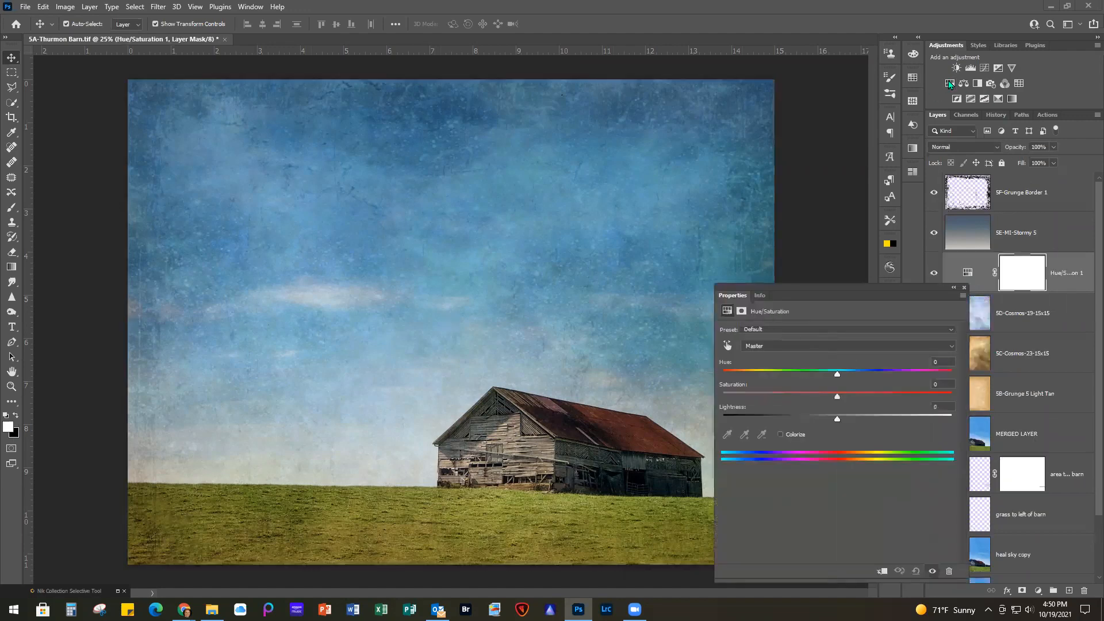
pyautogui.click(778, 345)
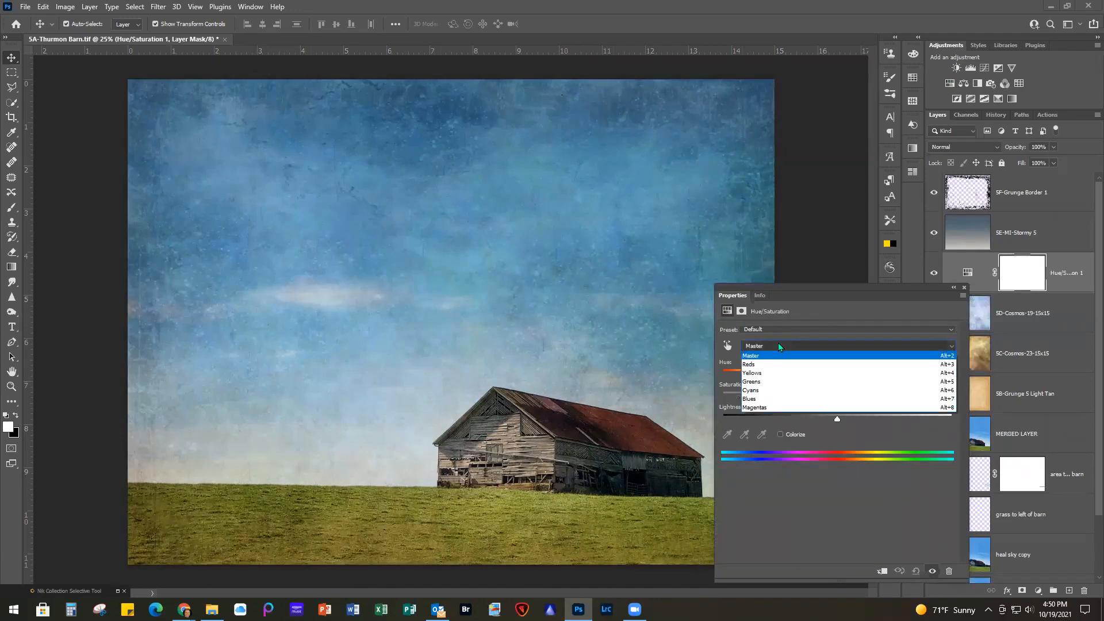
pyautogui.click(768, 367)
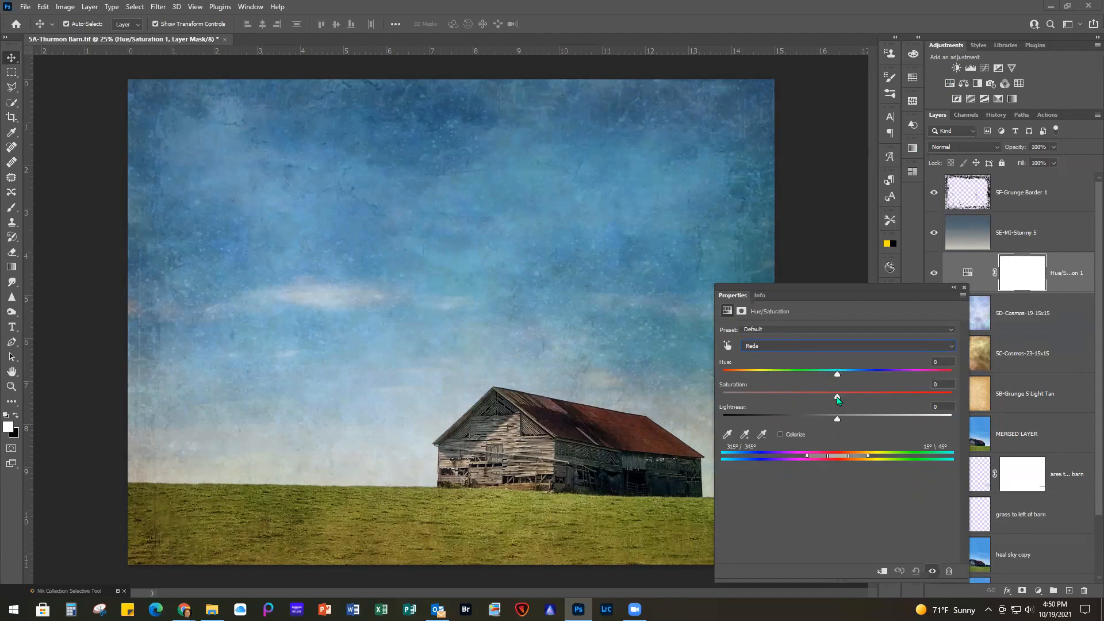
pyautogui.moveTo(838, 400); pyautogui.dragTo(858, 400)
# Step: Lower the Yellows saturation to about -17 and reduce the Greens saturation in the Hue/Saturation adjustment
pyautogui.click(767, 345)
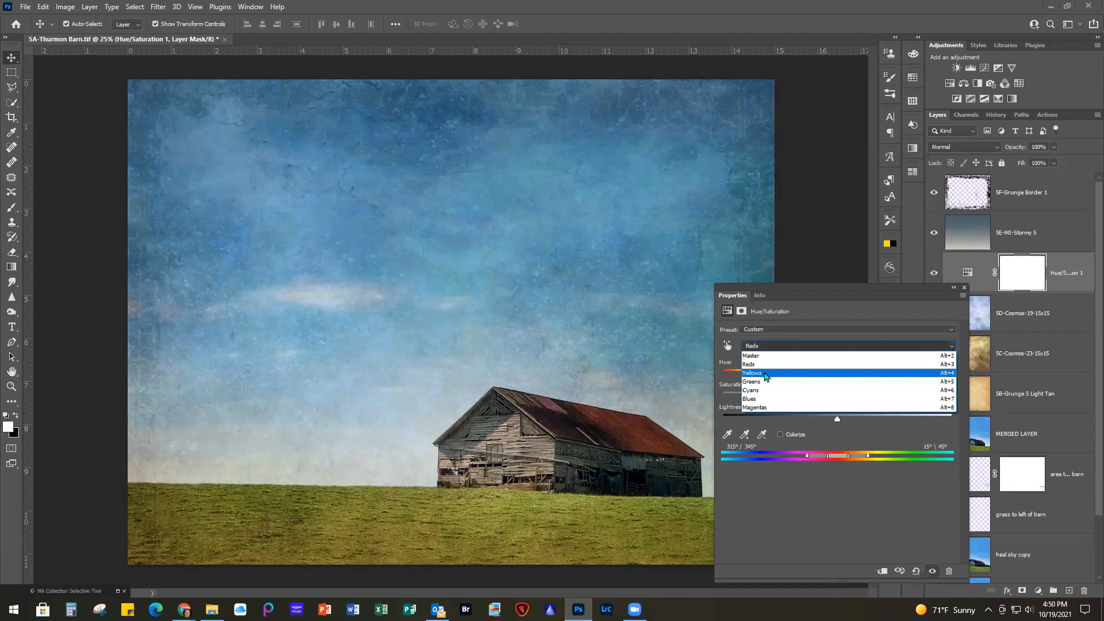
pyautogui.click(767, 372)
pyautogui.moveTo(838, 397); pyautogui.dragTo(820, 402)
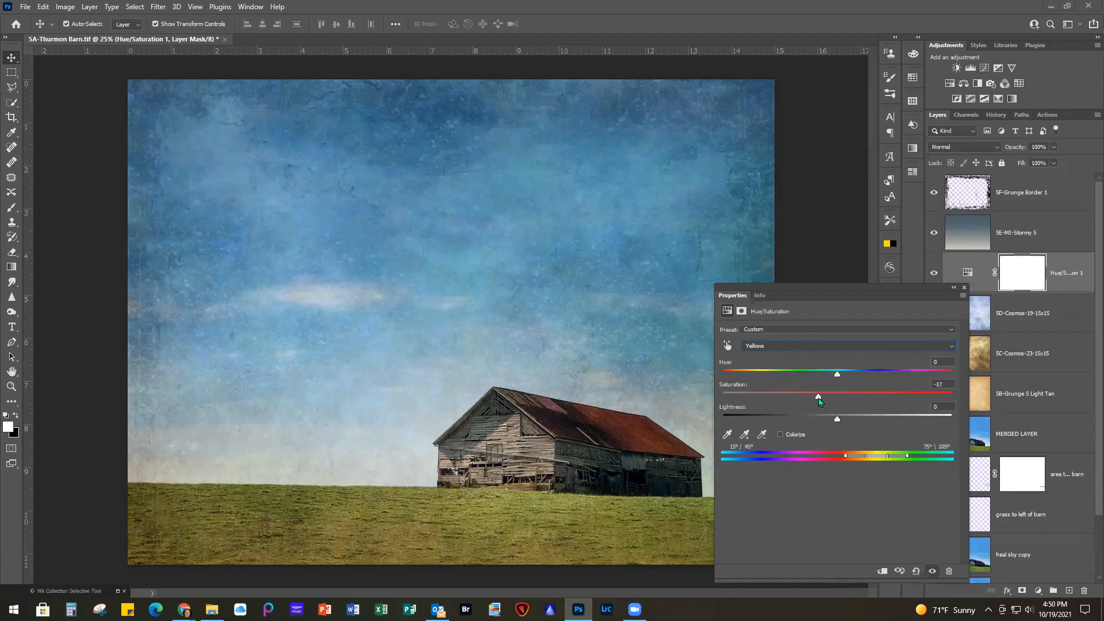
pyautogui.click(778, 347)
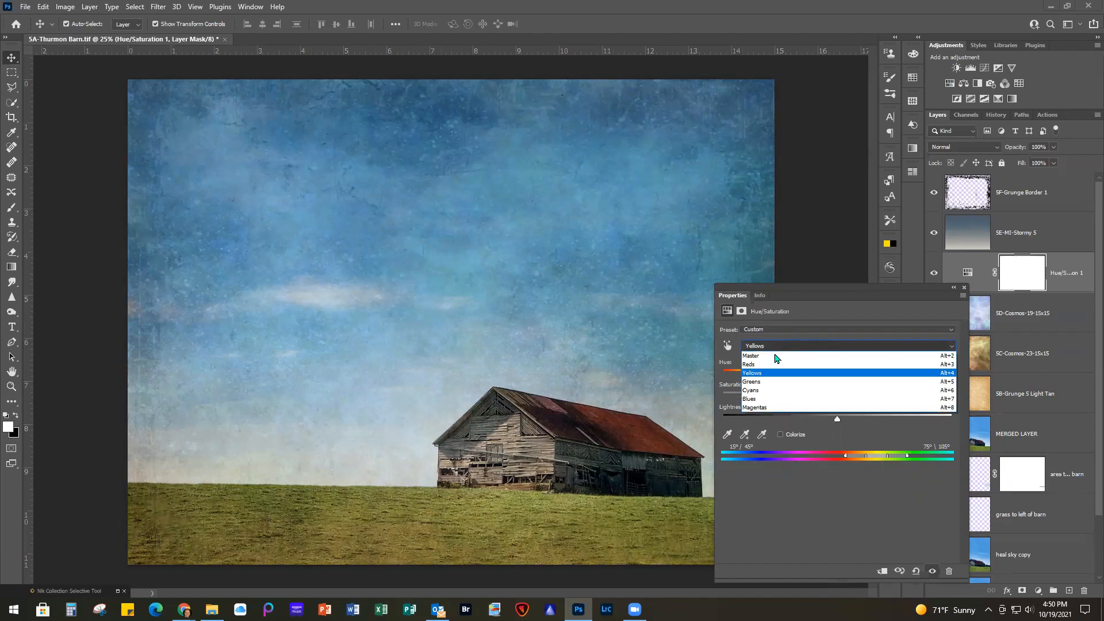
pyautogui.click(774, 384)
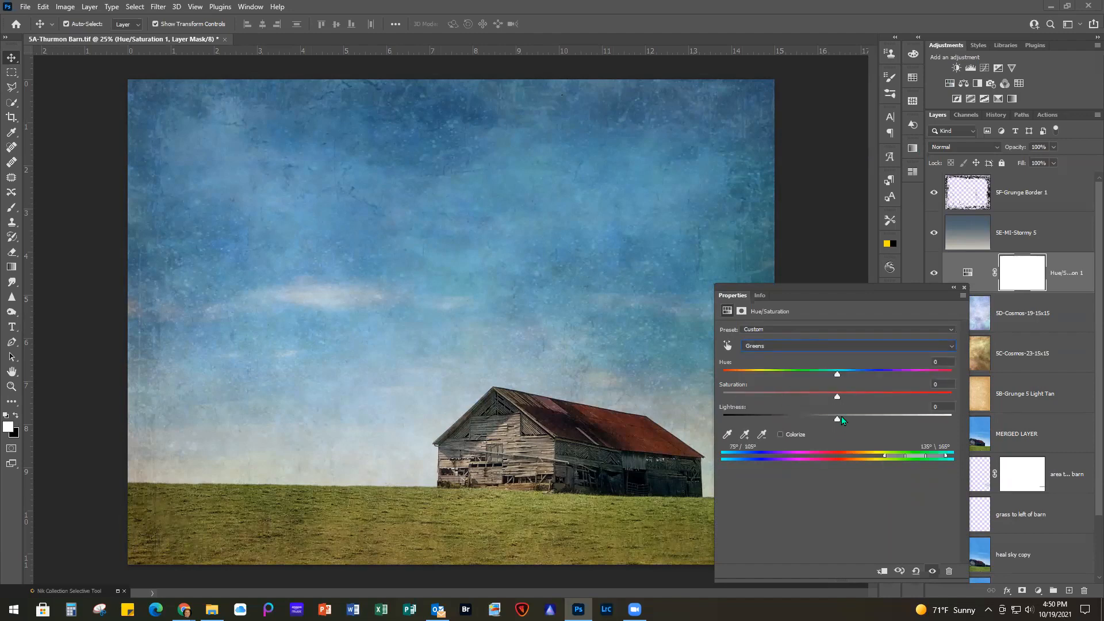
pyautogui.moveTo(838, 399); pyautogui.dragTo(804, 399)
# Step: Set the saturation of the Cyans to about +4 and of the Blues to +8 in the Hue/Saturation adjustment
pyautogui.click(774, 348)
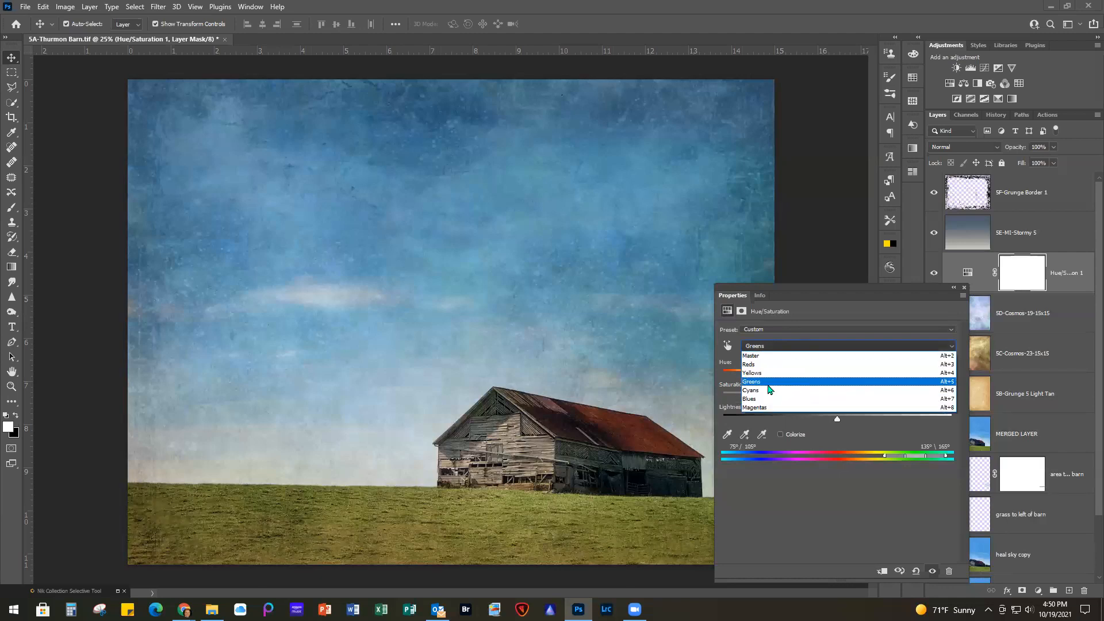
pyautogui.click(770, 393)
pyautogui.moveTo(838, 399); pyautogui.dragTo(841, 400)
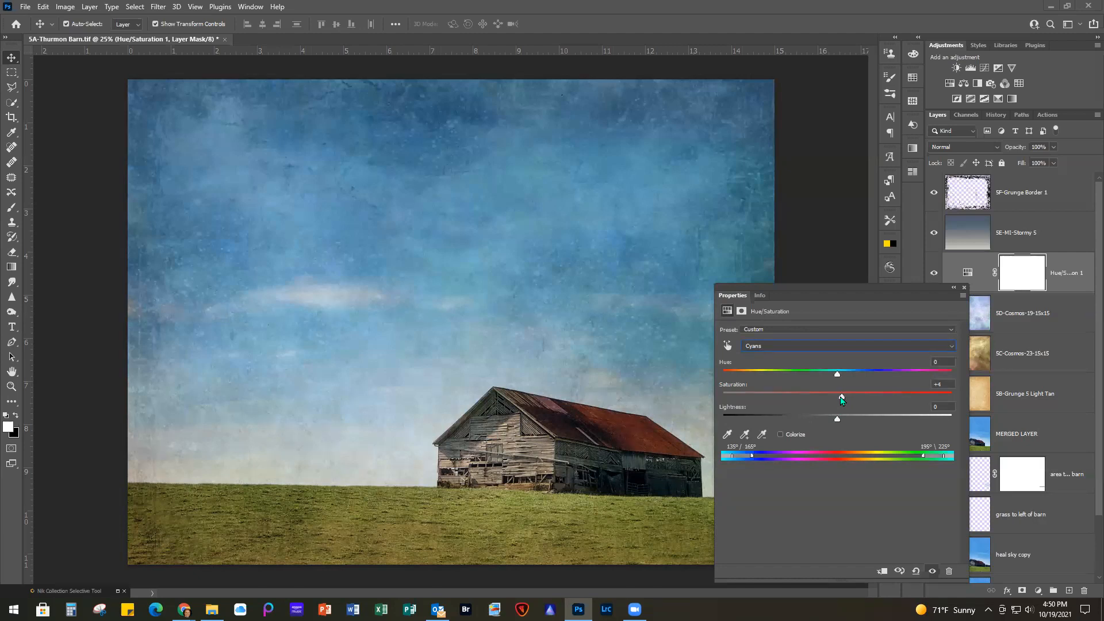
pyautogui.click(770, 351)
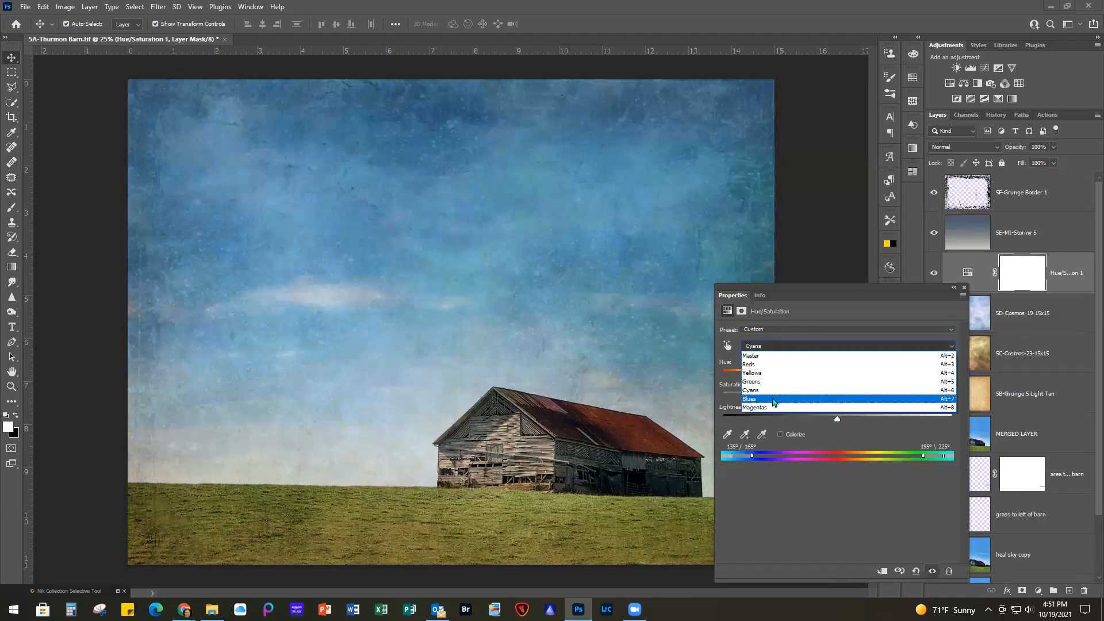
pyautogui.click(773, 399)
pyautogui.moveTo(837, 397); pyautogui.dragTo(846, 399)
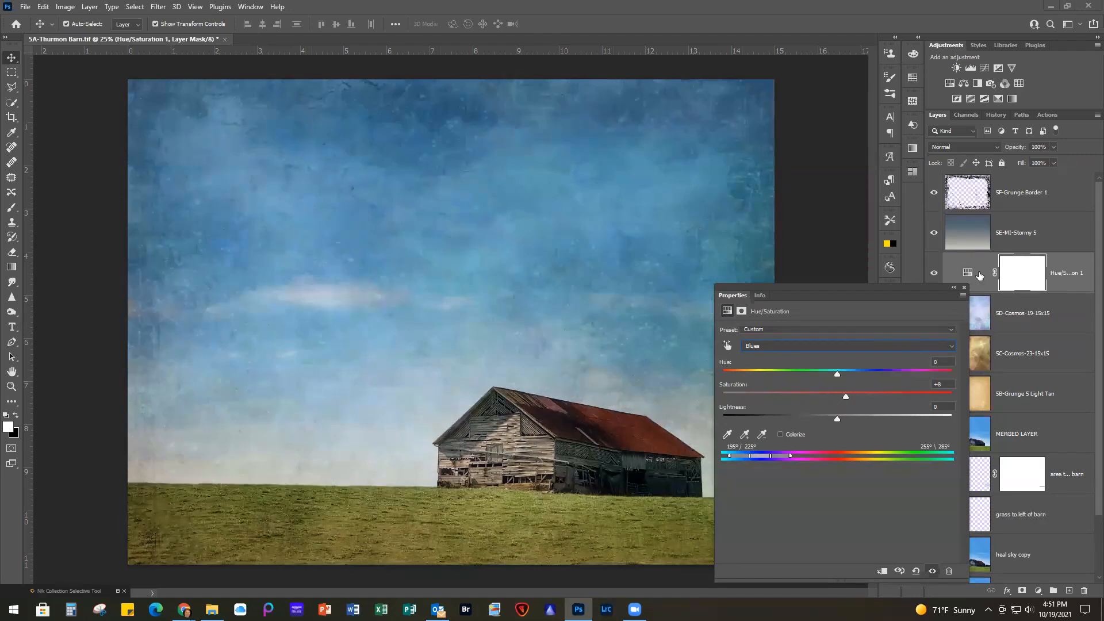
pyautogui.click(965, 290)
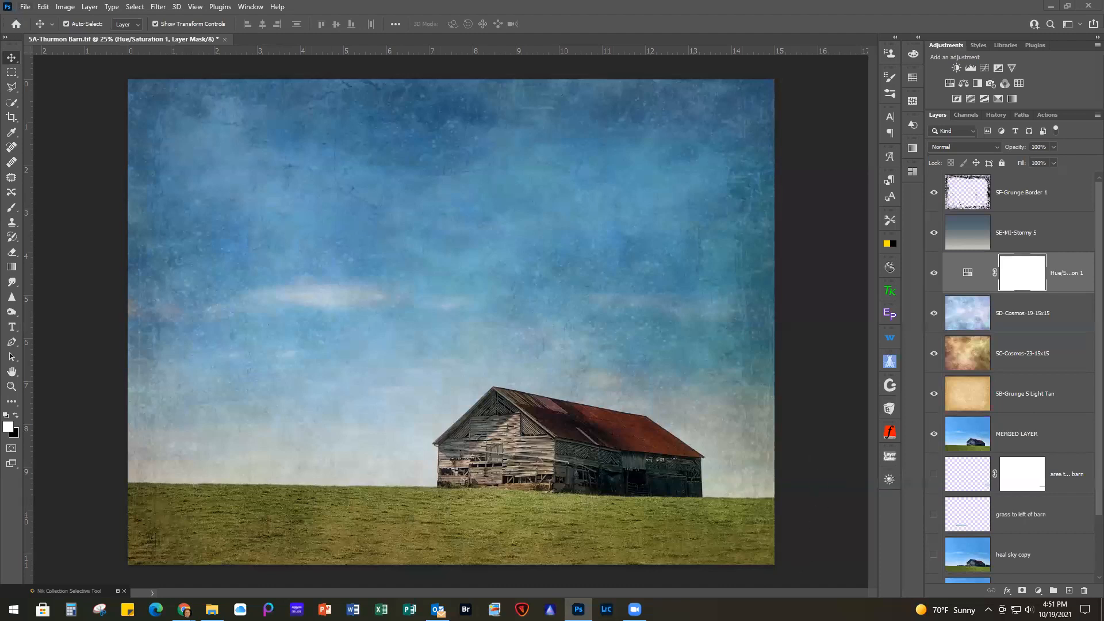
# Step: Reopen the Hue/Saturation adjustment's settings, raise the Greens saturation, and set the Yellows saturation to +12
pyautogui.click(968, 274)
pyautogui.doubleClick(968, 276)
pyautogui.click(768, 346)
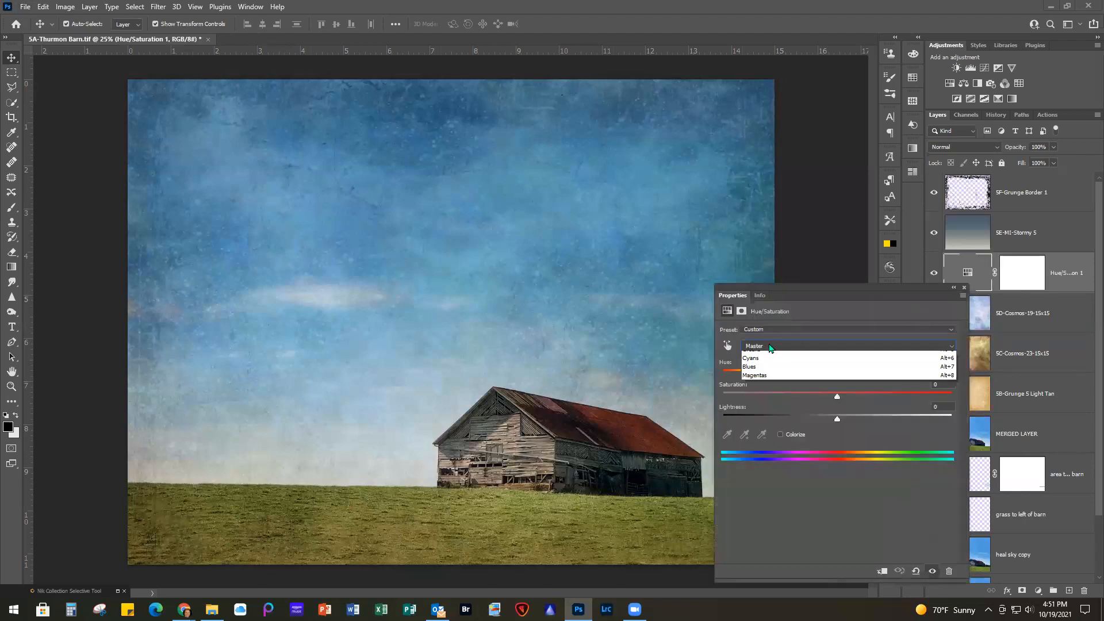
pyautogui.click(757, 381)
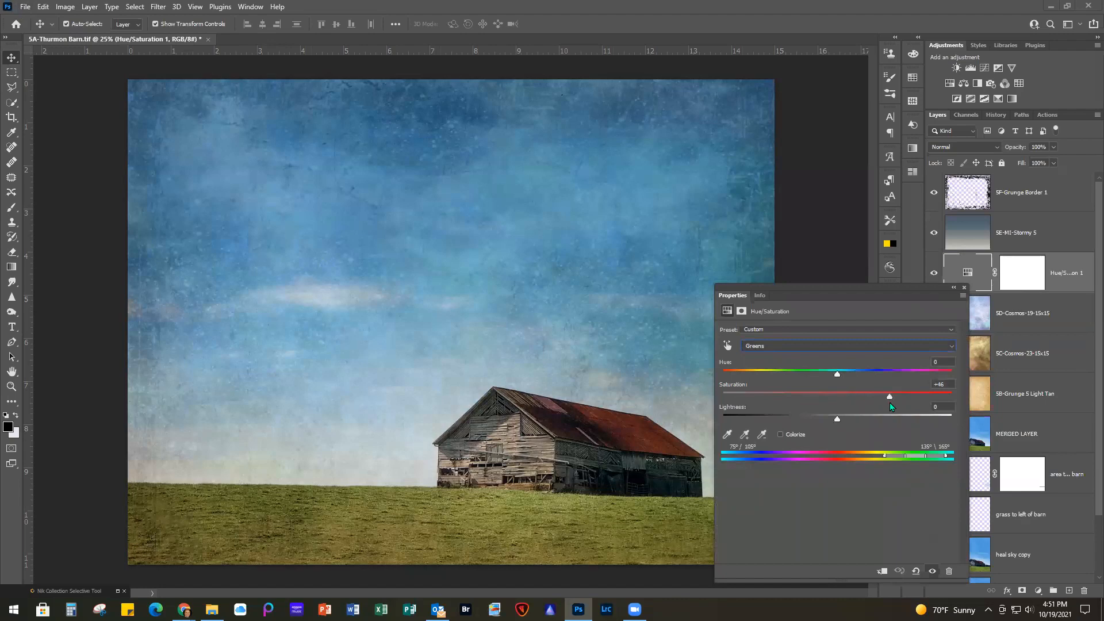
pyautogui.moveTo(873, 401); pyautogui.dragTo(870, 396)
pyautogui.click(784, 353)
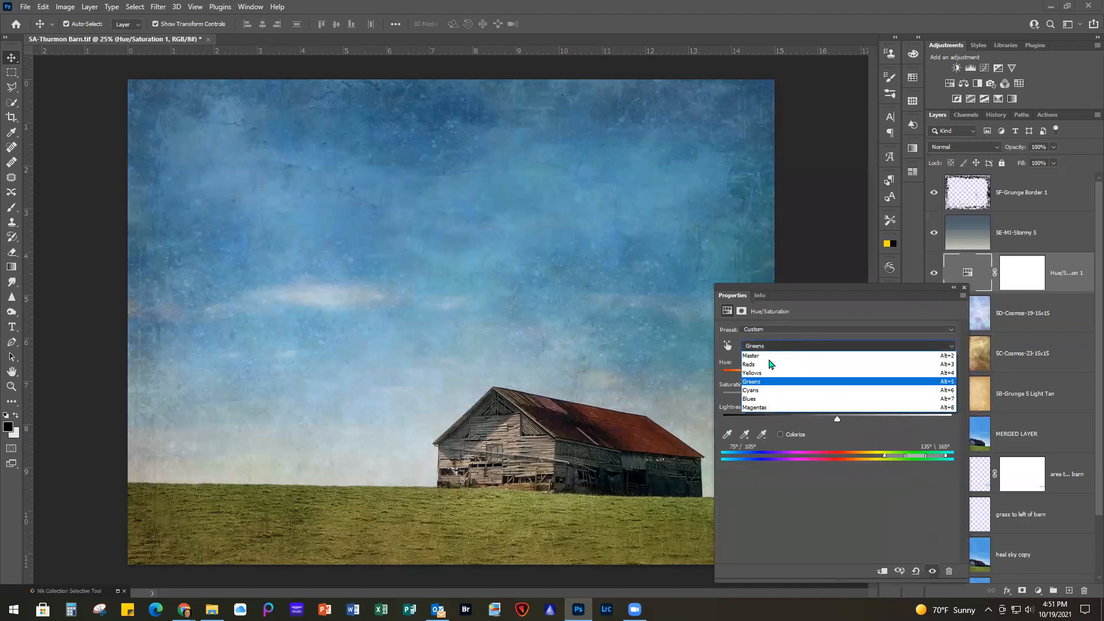
pyautogui.click(763, 373)
pyautogui.moveTo(823, 396); pyautogui.dragTo(850, 396)
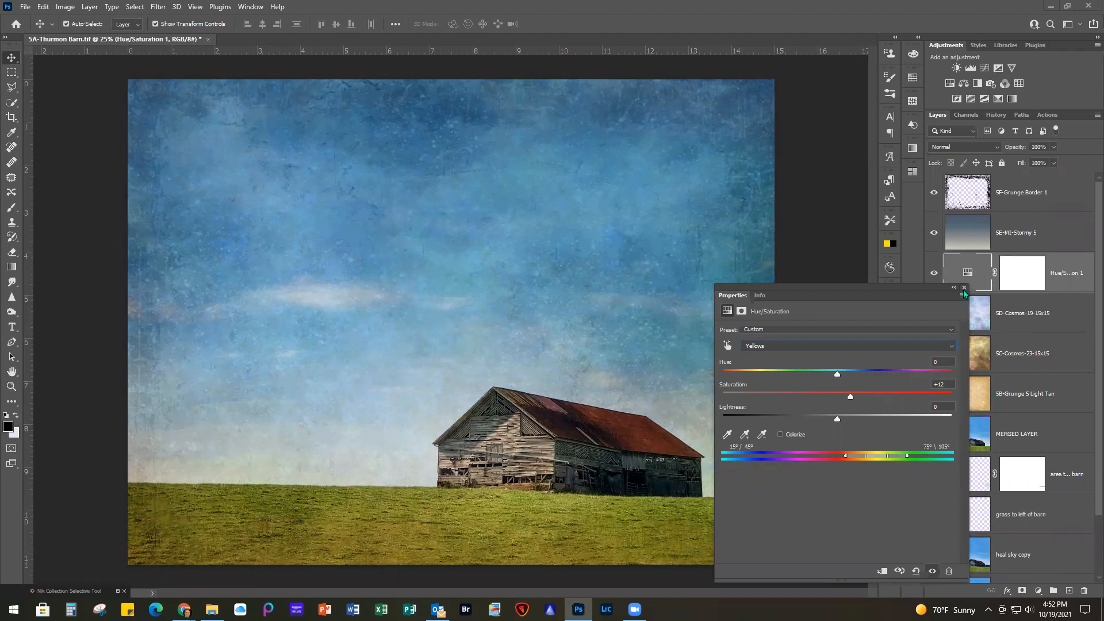
pyautogui.click(965, 288)
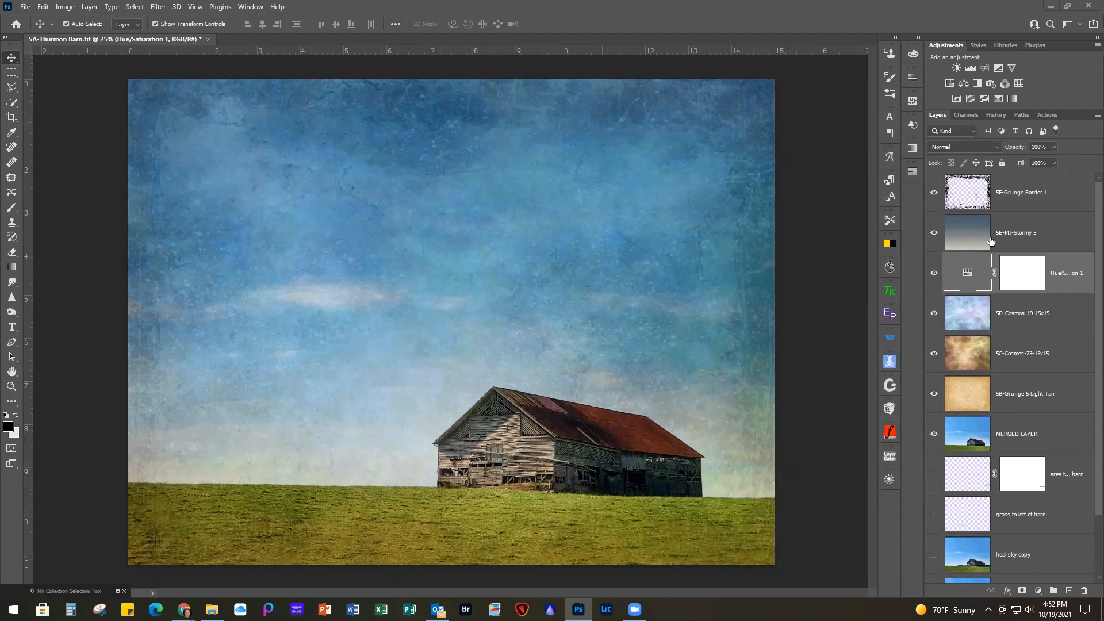
# Step: Compare the composite with MERGED LAYER alone, and toggle the 5E-MI-Stormy 5 layer's visibility to review its effect
pyautogui.keyDown('alt'); pyautogui.click(933, 437); pyautogui.keyUp('alt')
pyautogui.keyDown('alt'); pyautogui.click(933, 437); pyautogui.keyUp('alt')
pyautogui.click(934, 233)
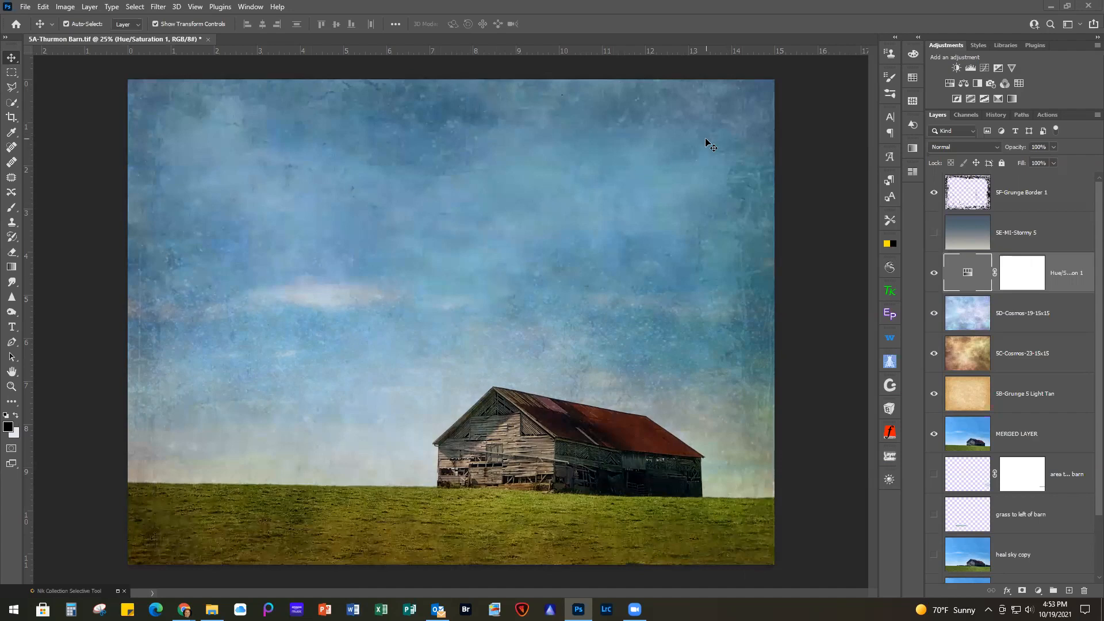
pyautogui.click(934, 233)
pyautogui.click(935, 237)
pyautogui.click(934, 234)
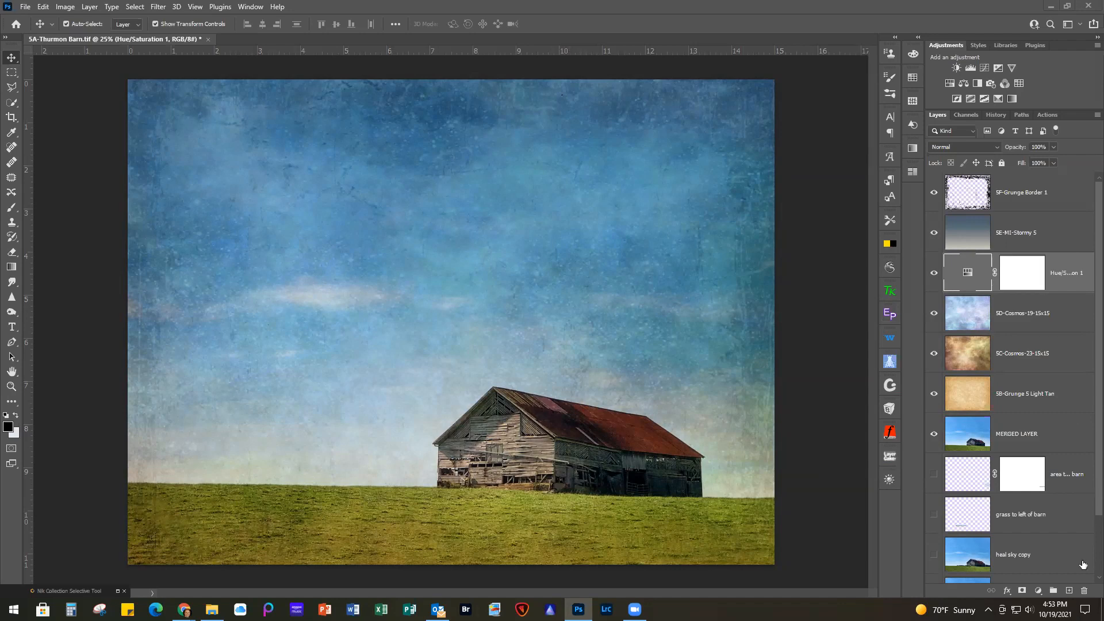
pyautogui.click(1023, 591)
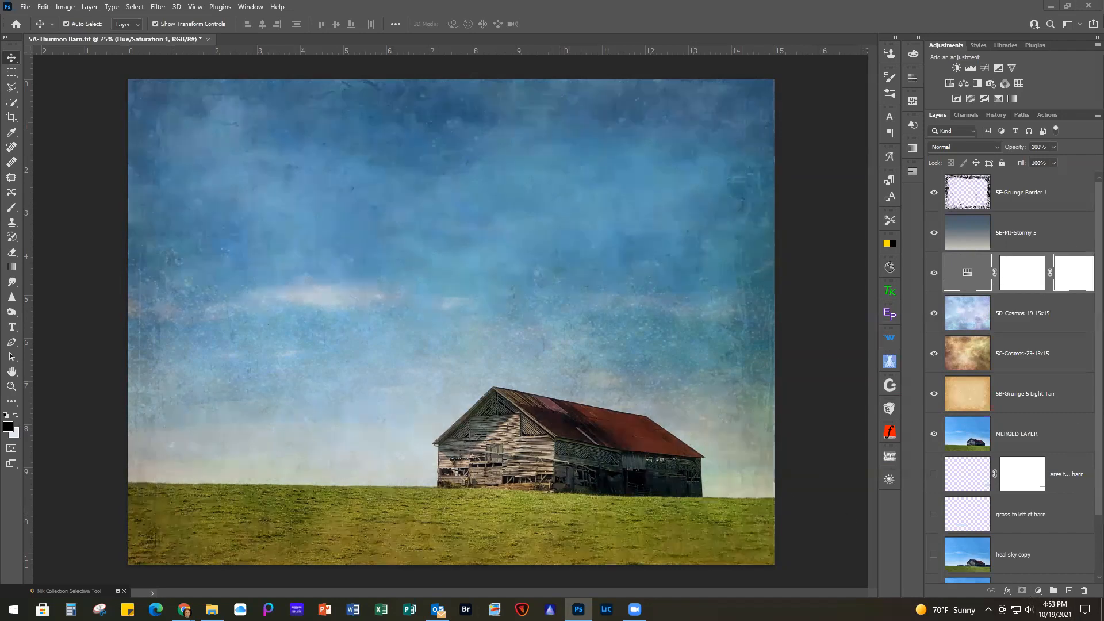
pyautogui.click(1084, 591)
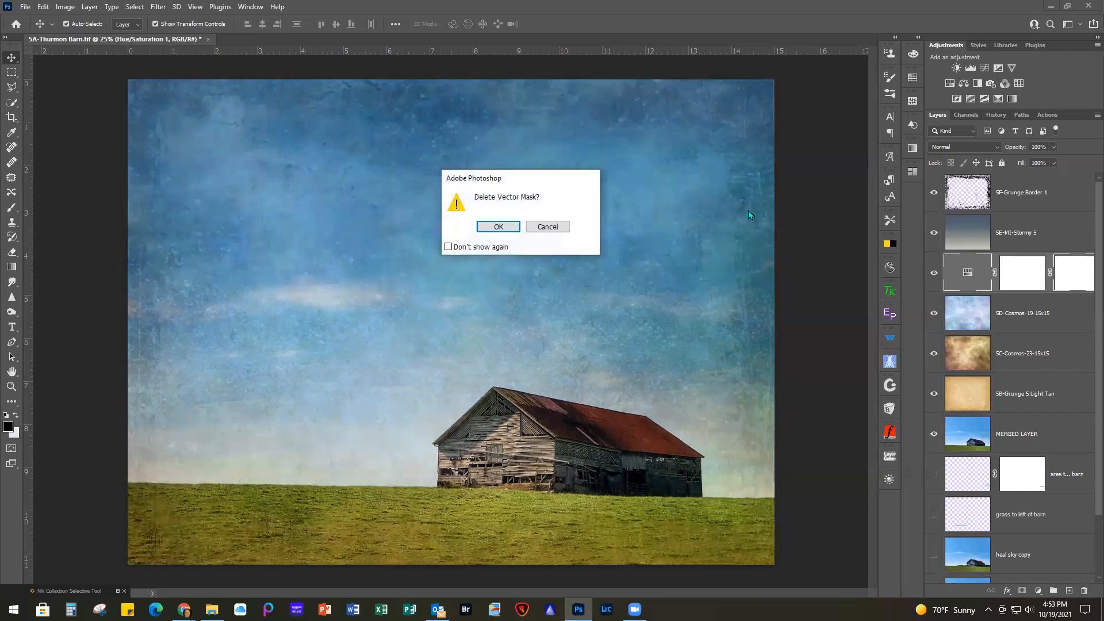
pyautogui.click(499, 230)
# Step: Brush black on the Hue/Saturation layer mask over the grass and barn, and paint the masked area back with white
pyautogui.click(1013, 271)
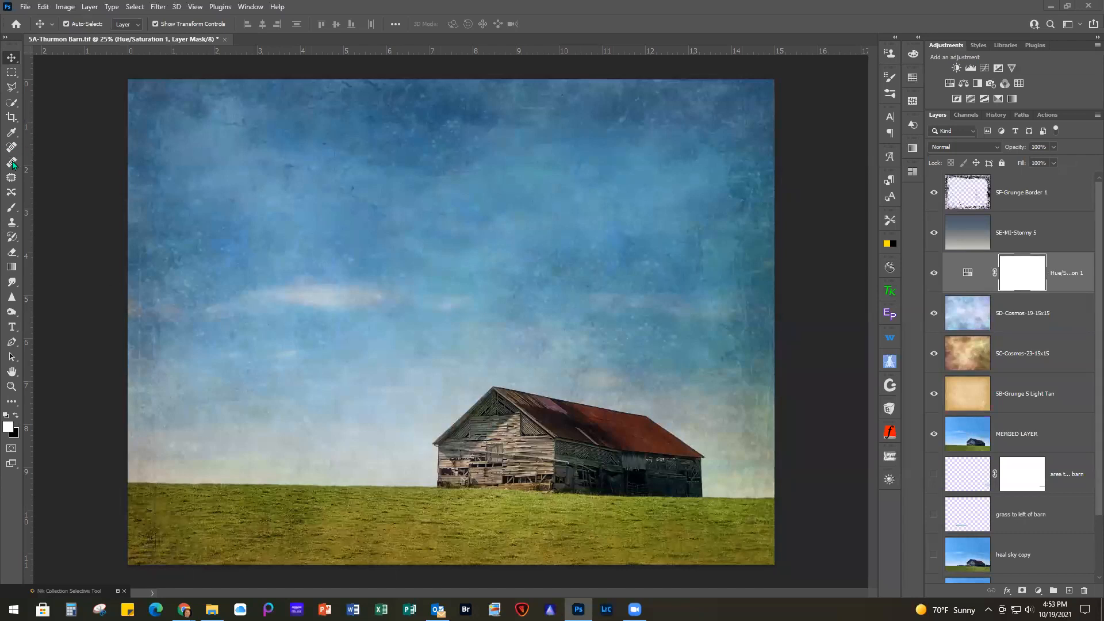
pyautogui.click(12, 208)
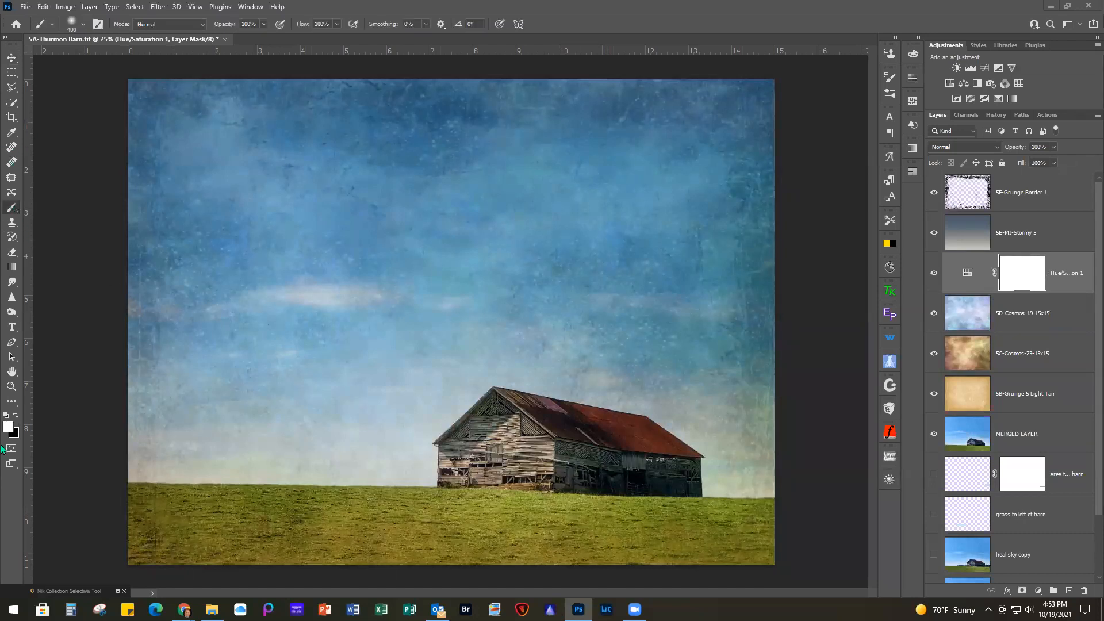
pyautogui.click(17, 415)
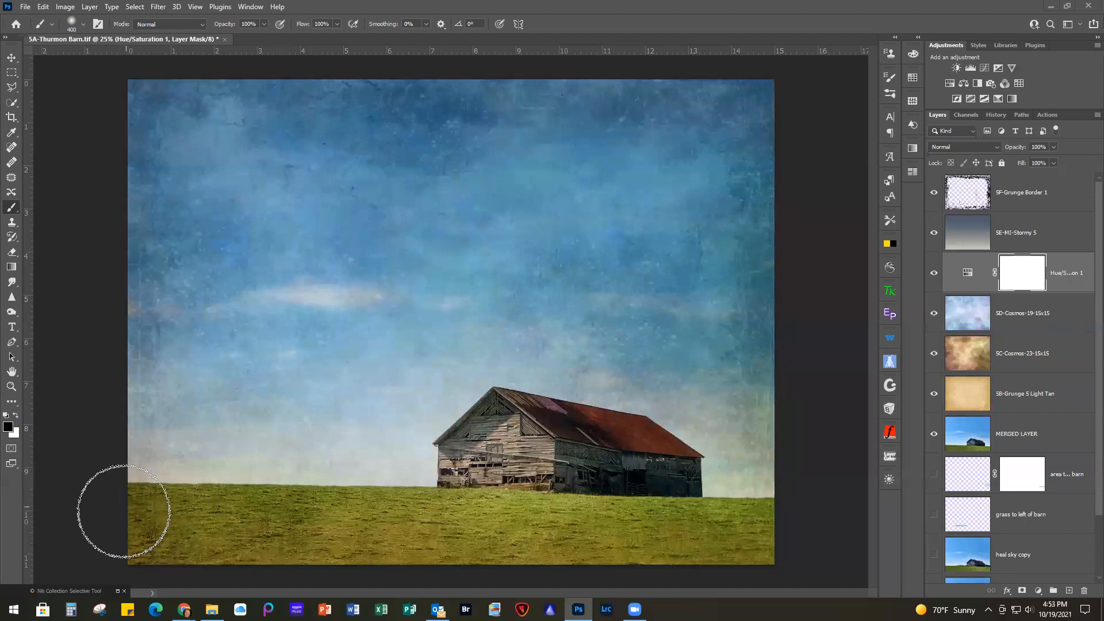
pyautogui.moveTo(745, 541); pyautogui.dragTo(777, 543)
pyautogui.moveTo(776, 543)
pyautogui.mouseDown()
pyautogui.moveTo(290, 523)
pyautogui.moveTo(154, 505)
pyautogui.moveTo(128, 547)
pyautogui.moveTo(761, 566)
pyautogui.mouseUp()
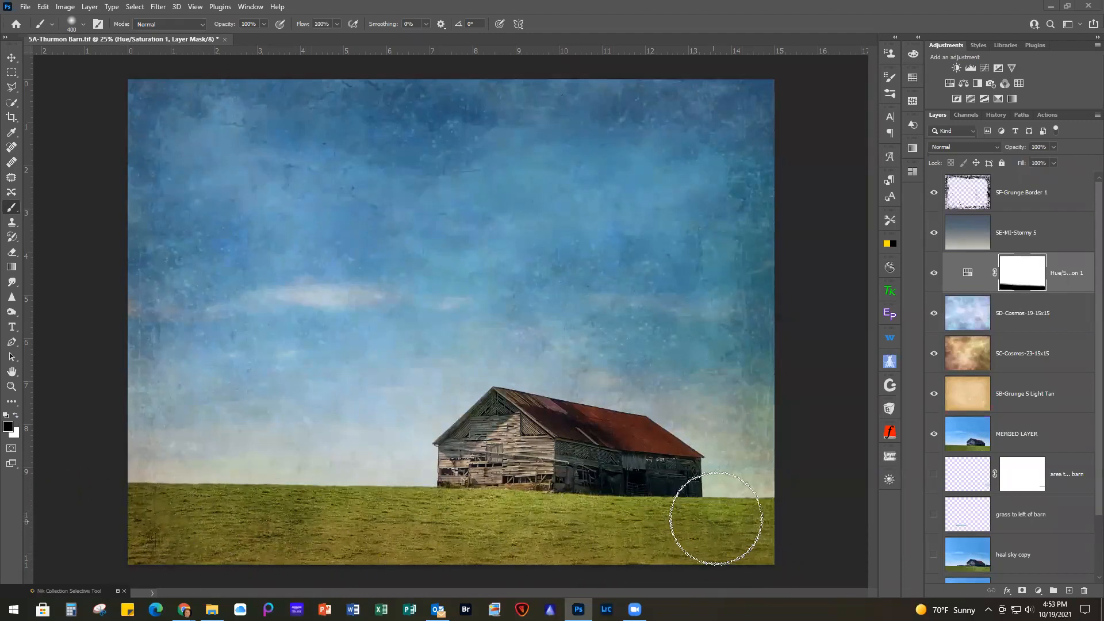
pyautogui.moveTo(480, 490)
pyautogui.mouseDown()
pyautogui.moveTo(502, 434)
pyautogui.moveTo(637, 453)
pyautogui.moveTo(653, 505)
pyautogui.mouseUp()
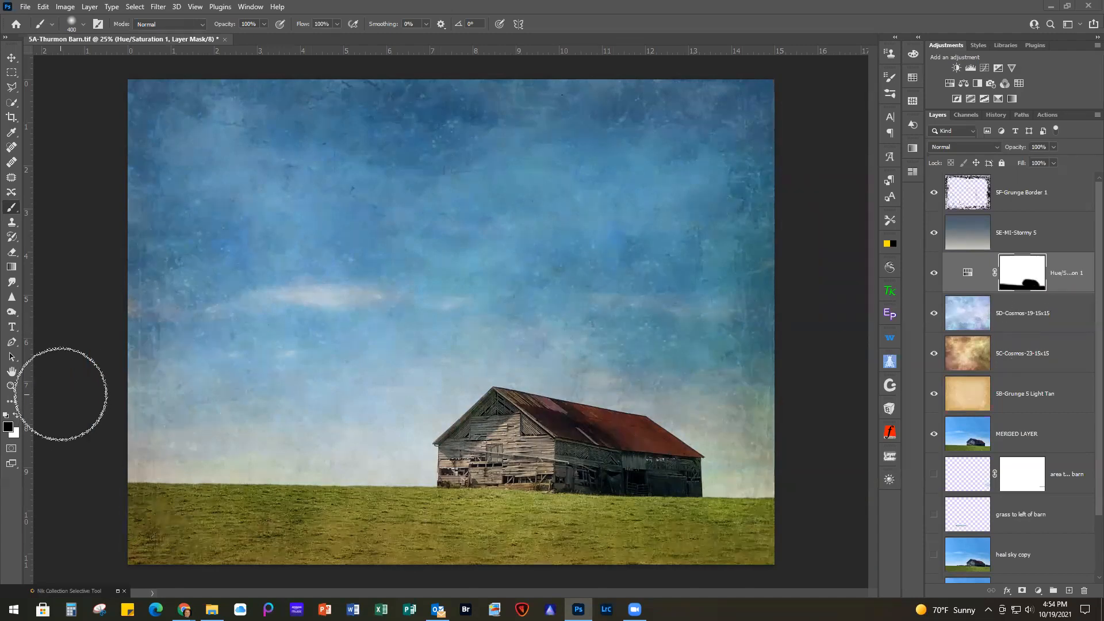
pyautogui.press('x')
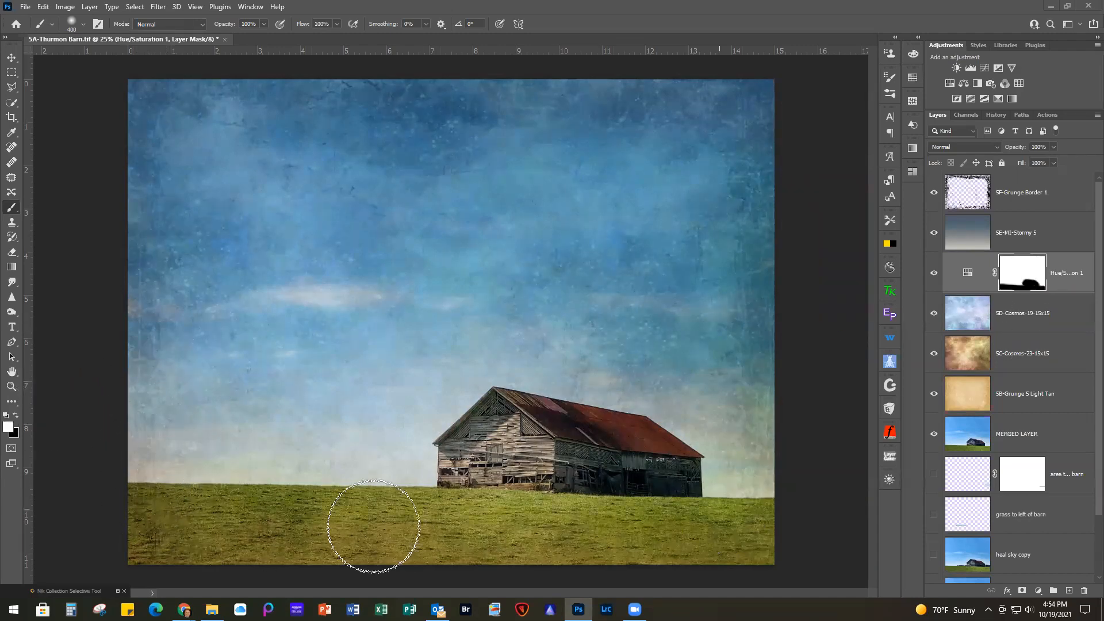
pyautogui.moveTo(722, 525)
pyautogui.mouseDown()
pyautogui.moveTo(604, 455)
pyautogui.moveTo(615, 438)
pyautogui.moveTo(694, 548)
pyautogui.moveTo(666, 548)
pyautogui.mouseUp()
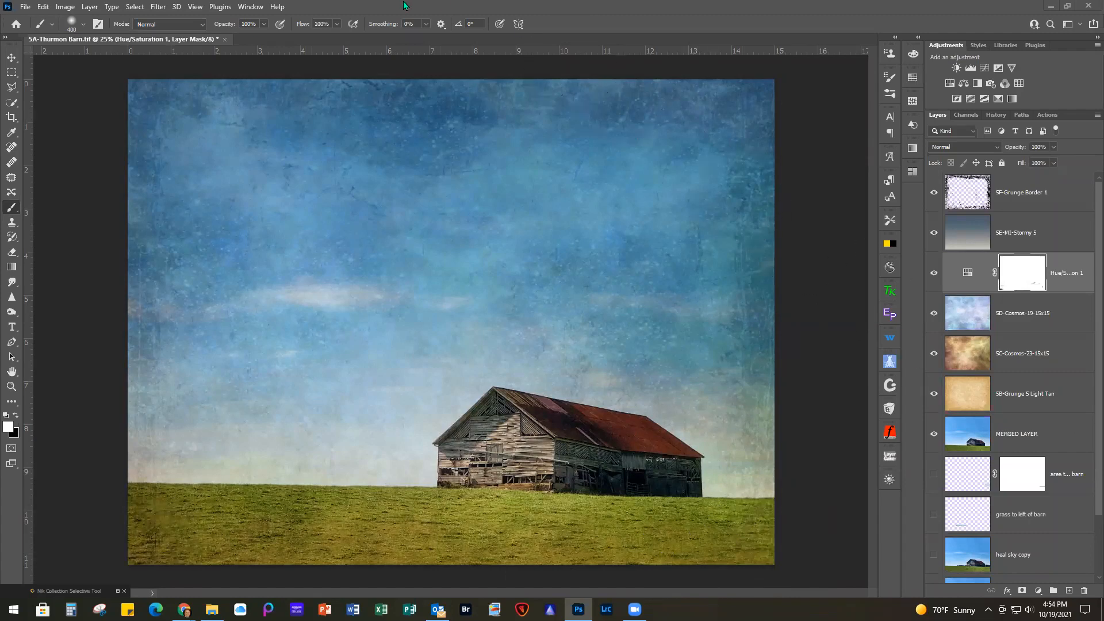
# Step: Close the 5A-Thurmon Barn.tif document without saving its changes
pyautogui.click(20, 8)
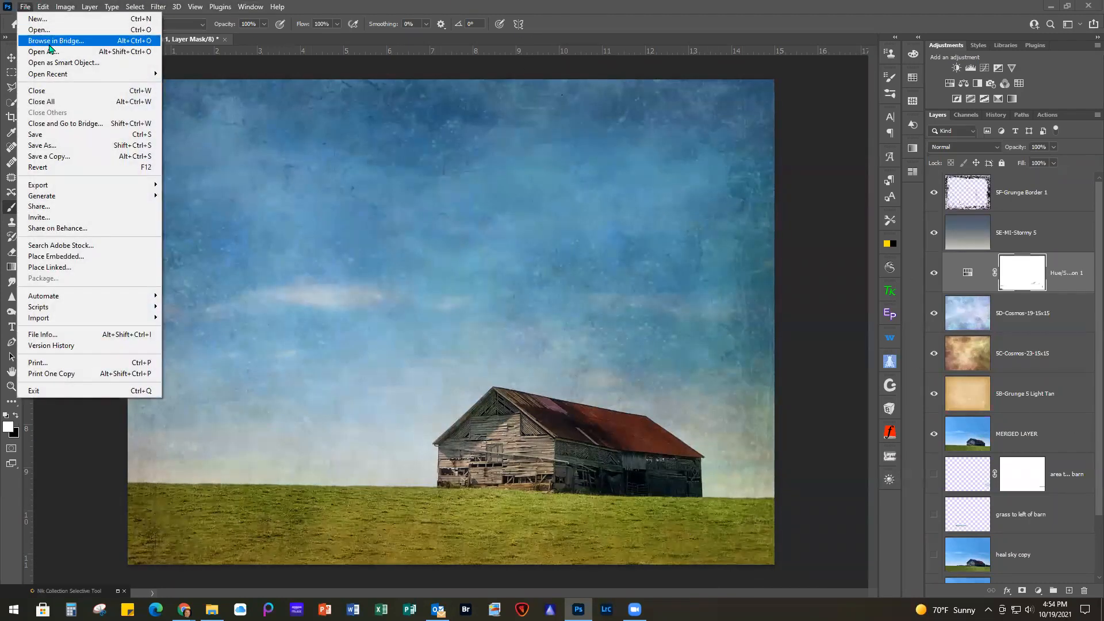
pyautogui.click(53, 92)
pyautogui.click(547, 226)
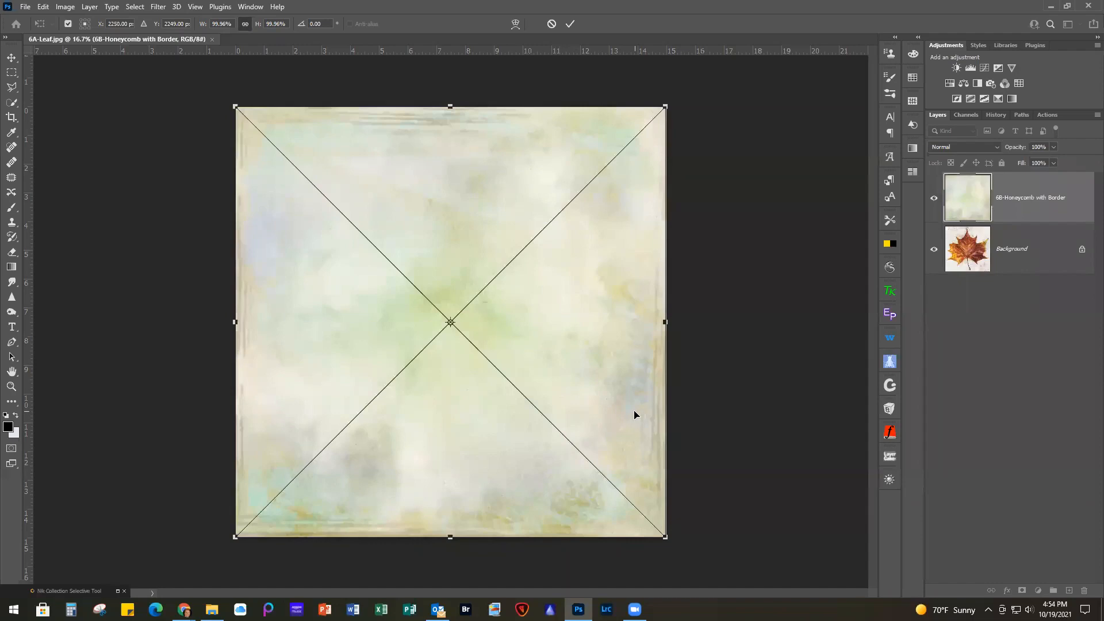
# Step: Place the 6B-Honeycomb with Border texture over the leaf photo and set its blend mode to Multiply
pyautogui.press('Return')
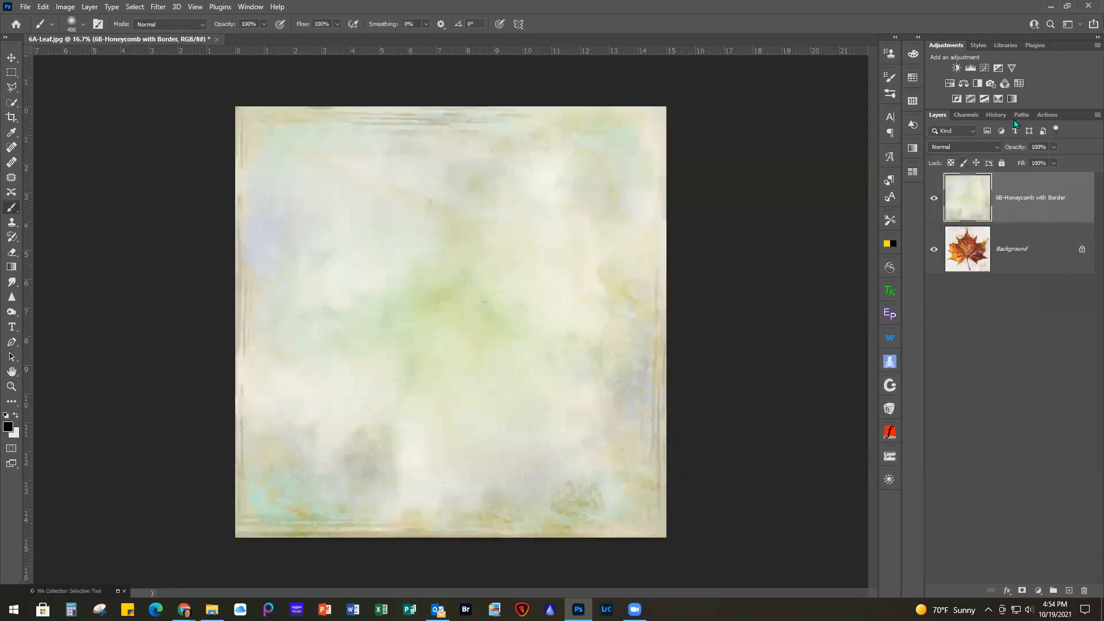
pyautogui.click(971, 146)
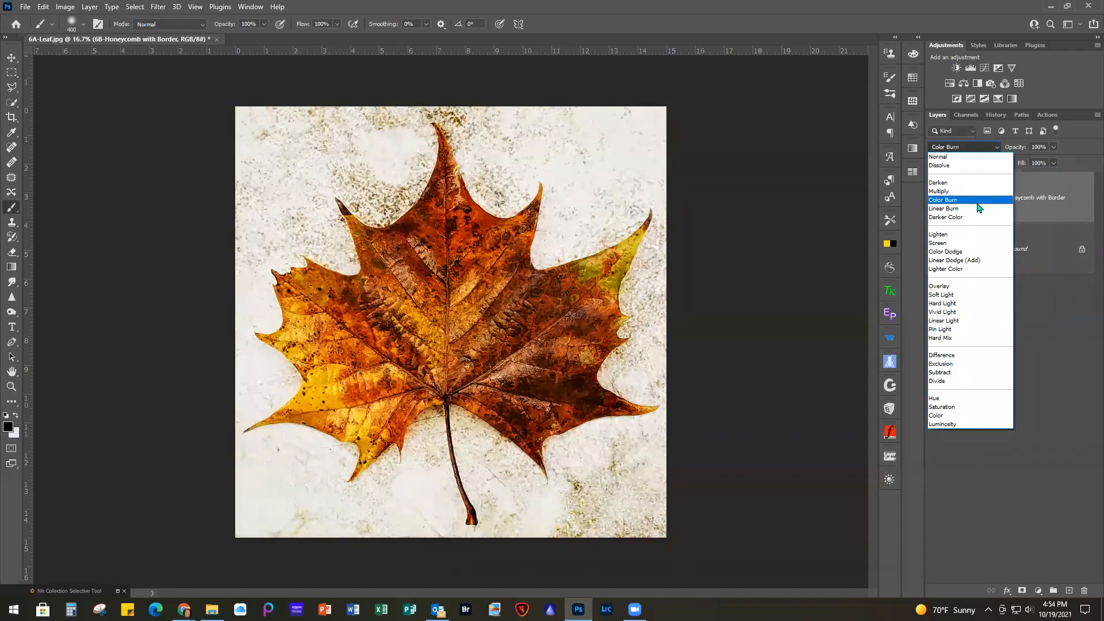
pyautogui.click(954, 195)
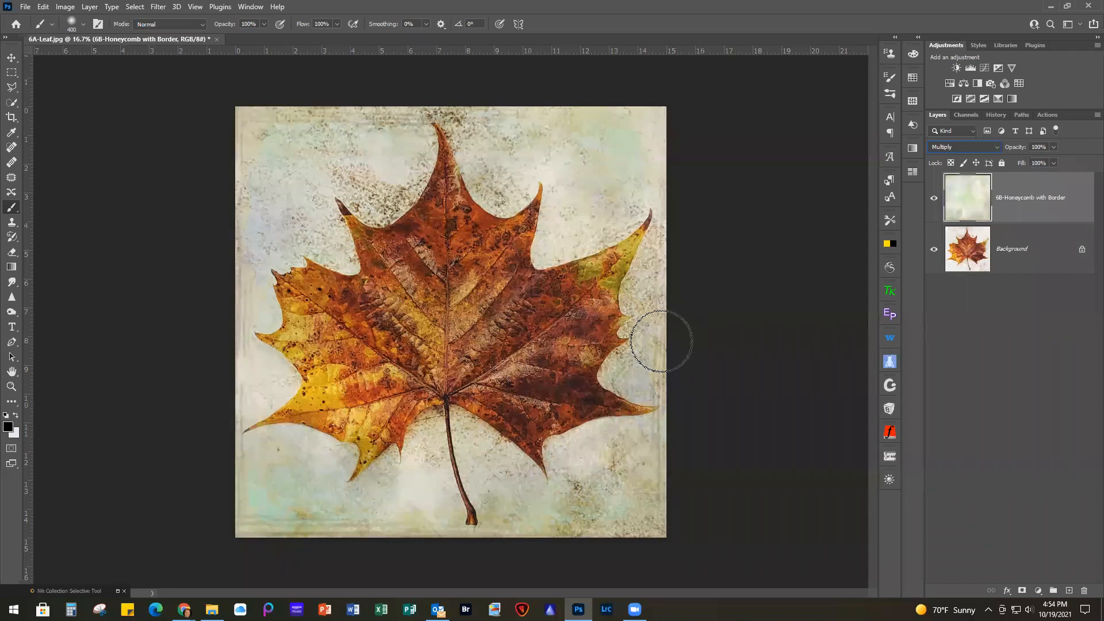
# Step: Place the 6C-Splatters 2 texture over the honeycomb layer, set its blend mode to Multiply and reduce its opacity to 59%
pyautogui.moveTo(1103, 402); pyautogui.dragTo(468, 298)
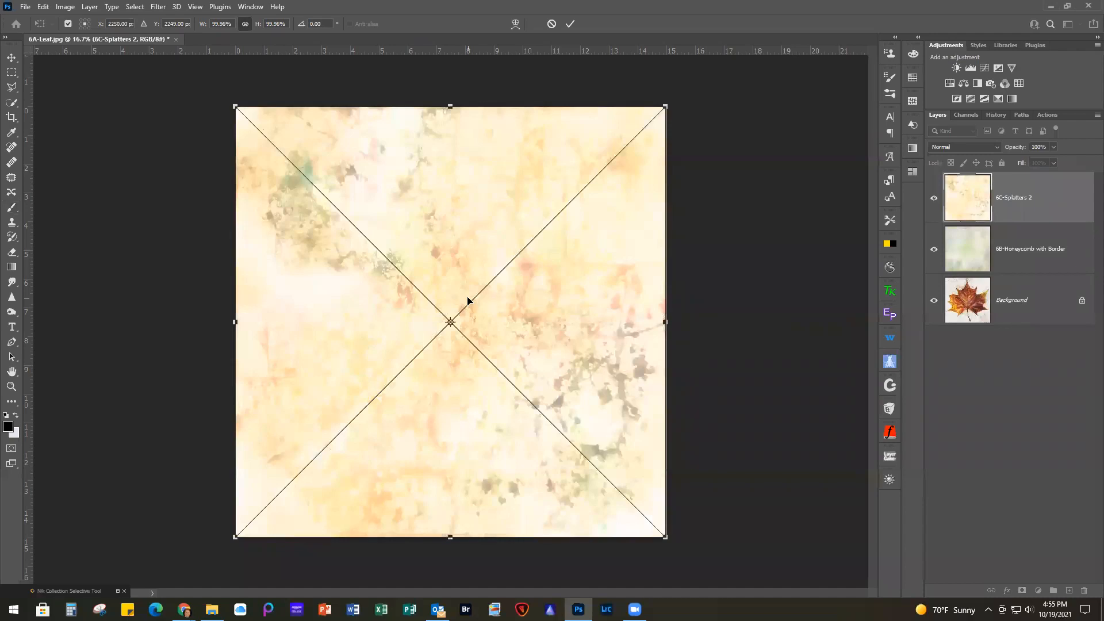
pyautogui.press('Return')
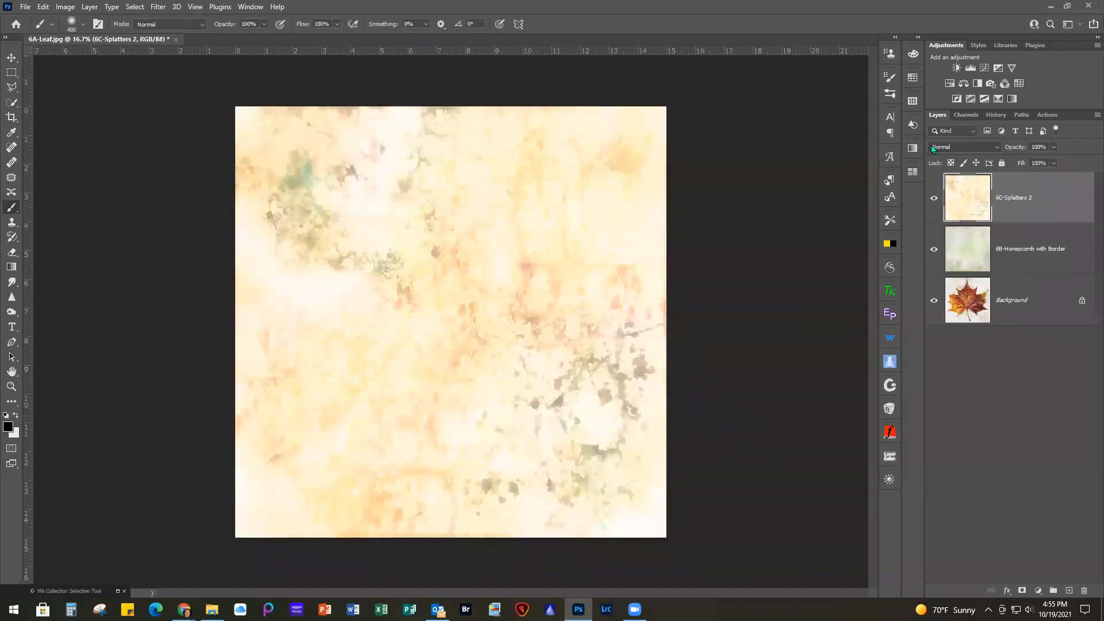
pyautogui.click(950, 147)
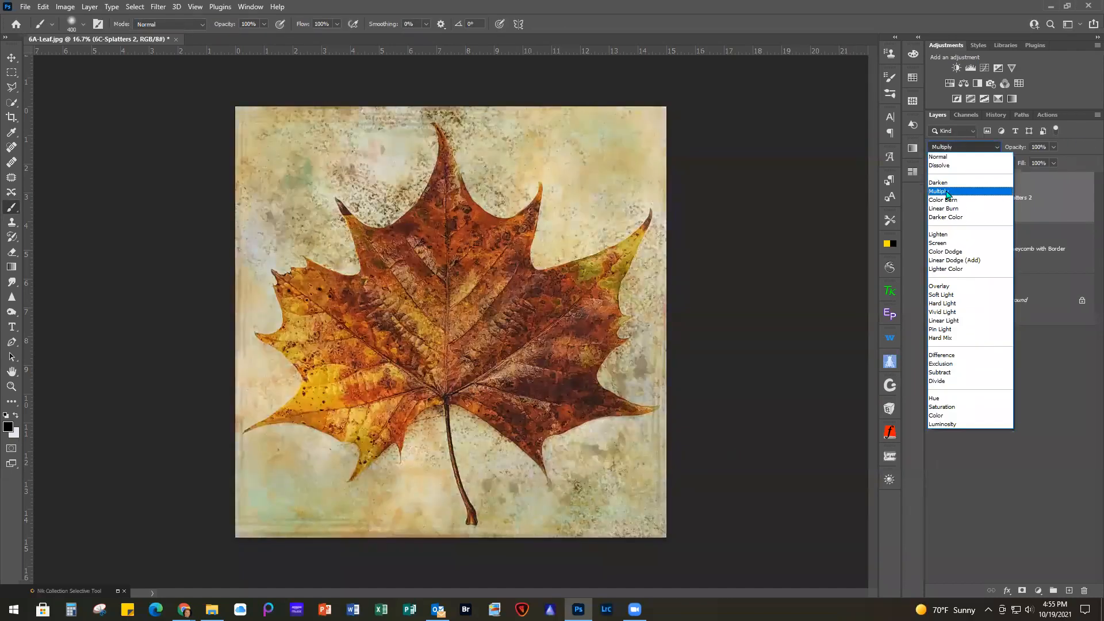
pyautogui.click(947, 195)
pyautogui.click(1053, 146)
pyautogui.moveTo(1056, 160); pyautogui.dragTo(1032, 161)
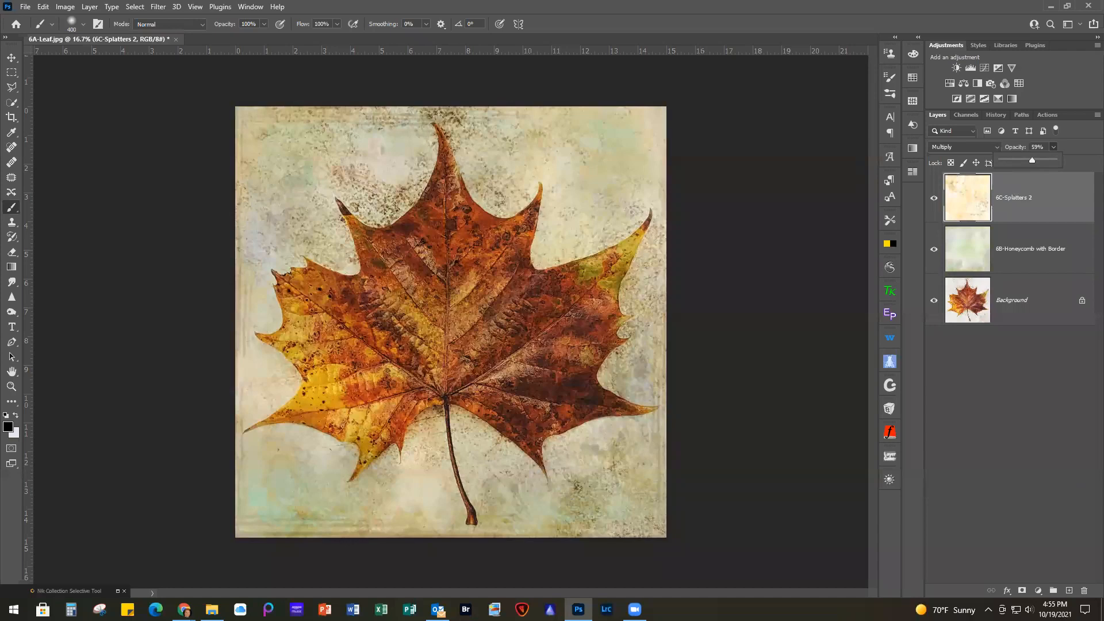
# Step: Place the 6D-Watercolor Sunshine Yellow texture above the splatters layer, blended with Multiply at 61% opacity
pyautogui.moveTo(1103, 340); pyautogui.dragTo(465, 337)
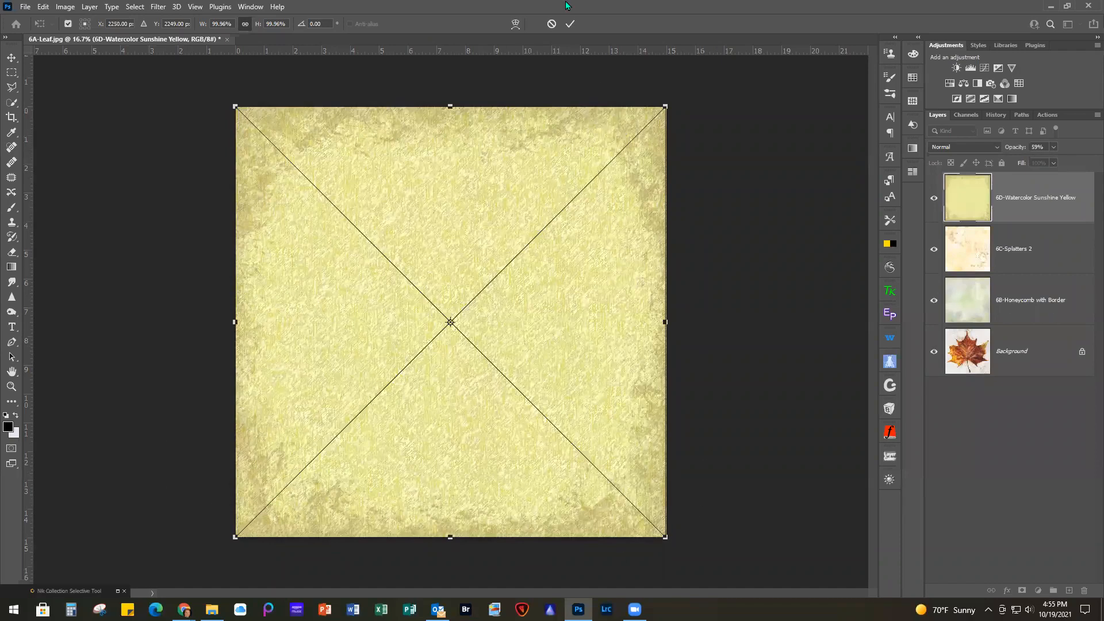
pyautogui.click(569, 24)
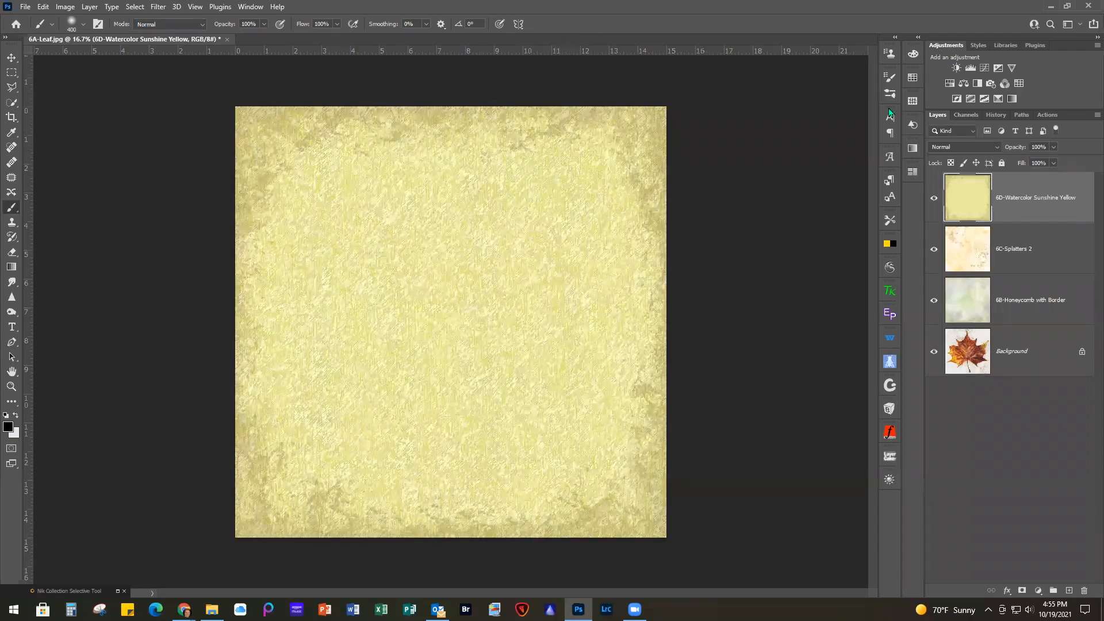
pyautogui.click(965, 146)
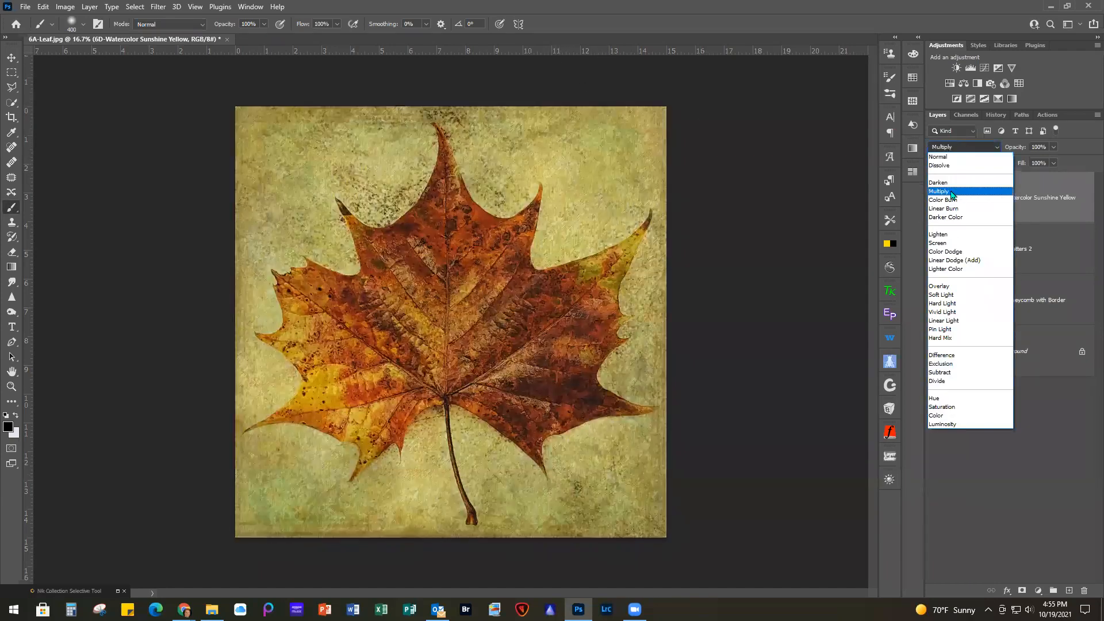
pyautogui.click(952, 192)
pyautogui.click(1053, 147)
pyautogui.moveTo(1057, 160); pyautogui.dragTo(1034, 161)
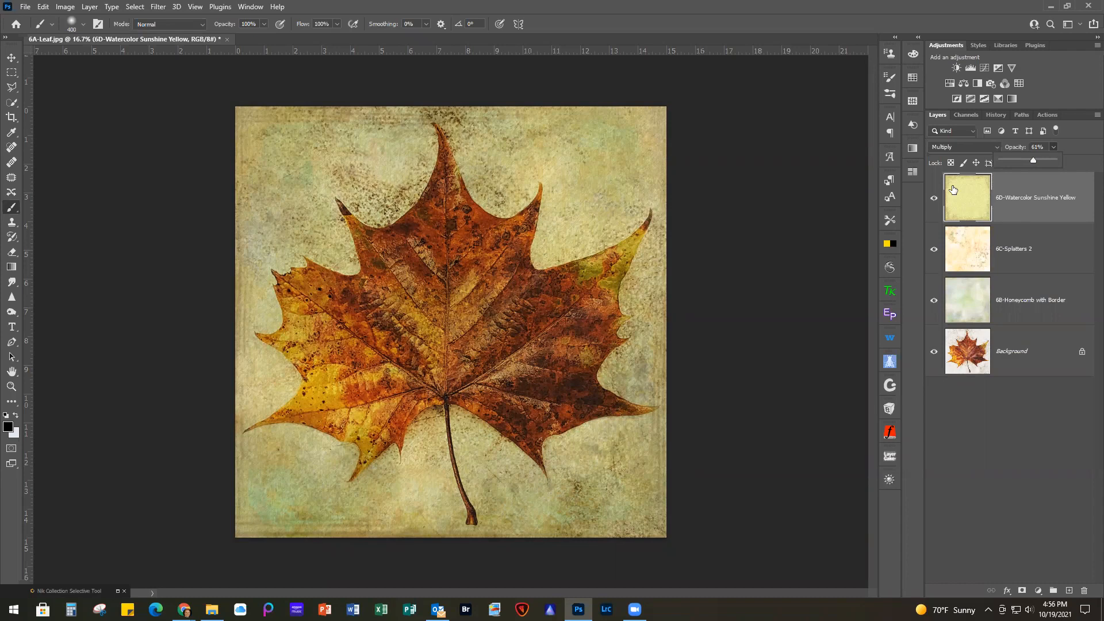
# Step: Add a Black & White adjustment layer and clip it to the 6D-Watercolor Sunshine Yellow layer
pyautogui.click(976, 85)
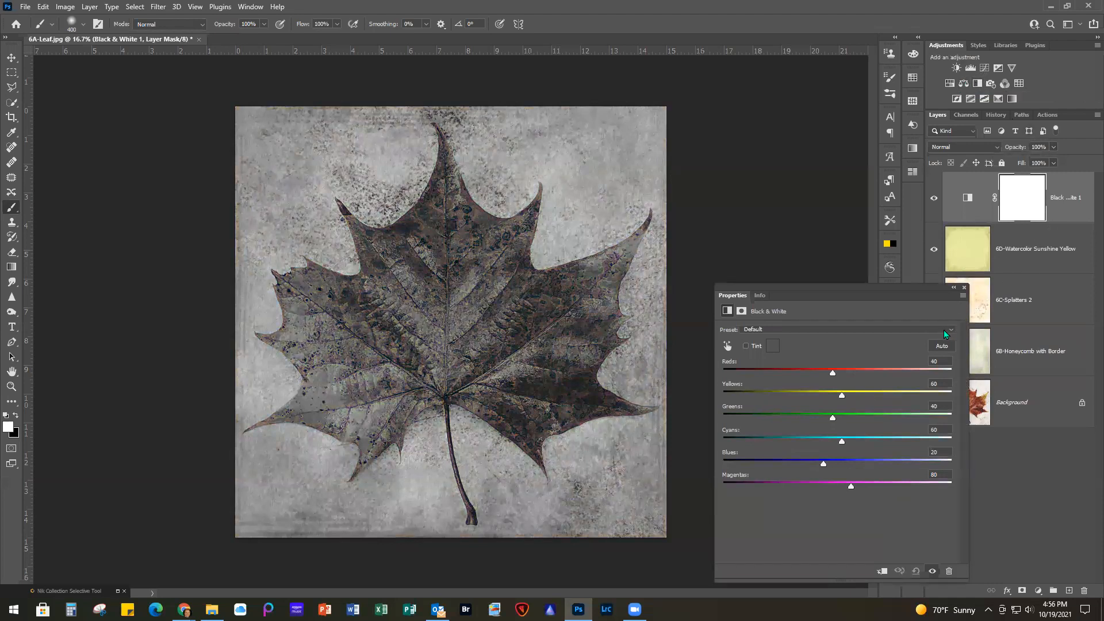
pyautogui.click(964, 287)
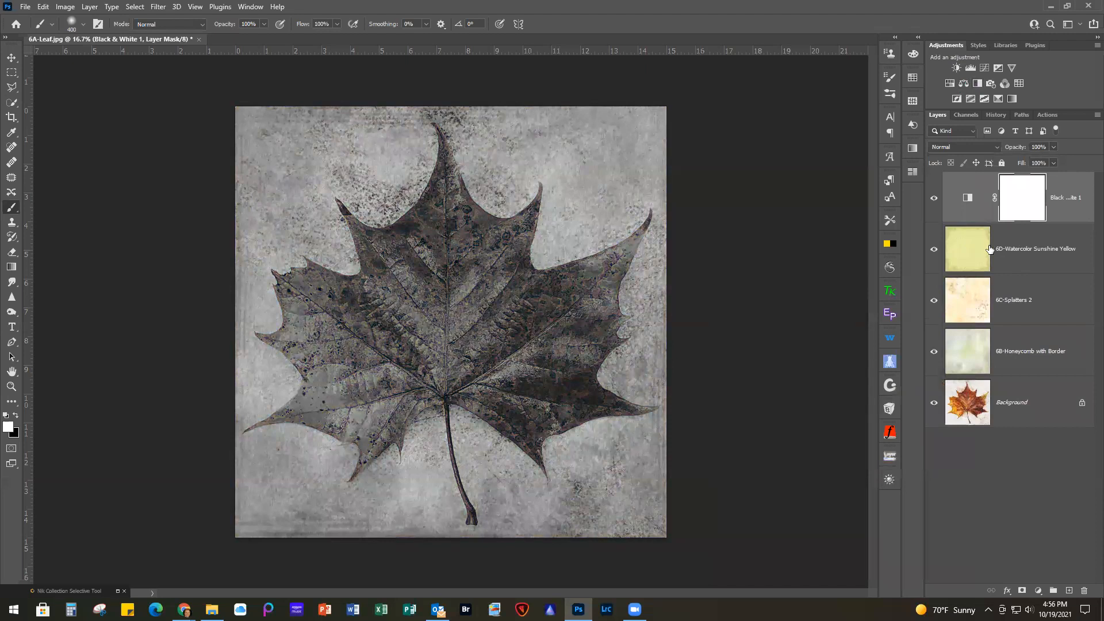
pyautogui.moveTo(989, 250); pyautogui.dragTo(990, 251)
pyautogui.keyDown('alt'); pyautogui.click(990, 251); pyautogui.keyUp('alt')
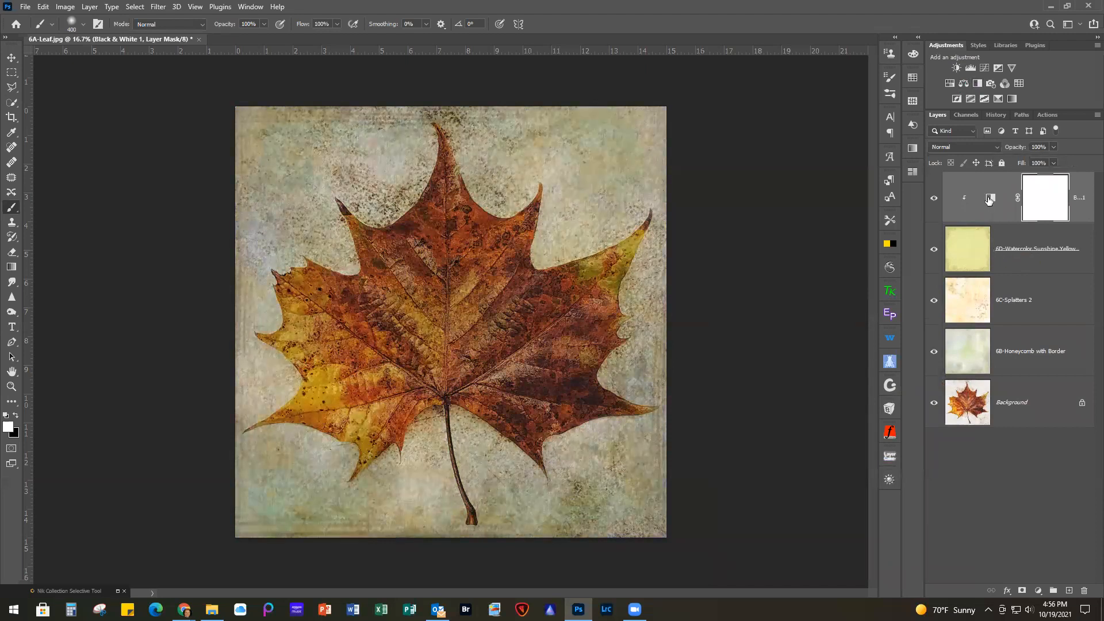
# Step: Hide the 6C-Splatters 2 and 6B-Honeycomb with Border layers to examine the desaturated texture alone, and show both again
pyautogui.click(934, 299)
pyautogui.click(933, 351)
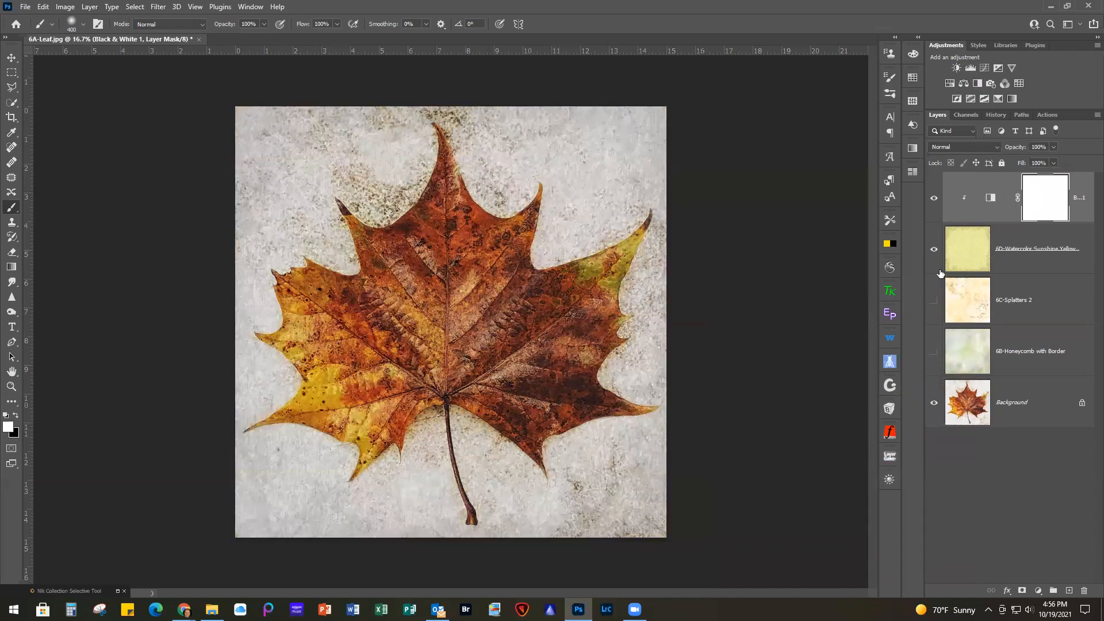
pyautogui.click(934, 300)
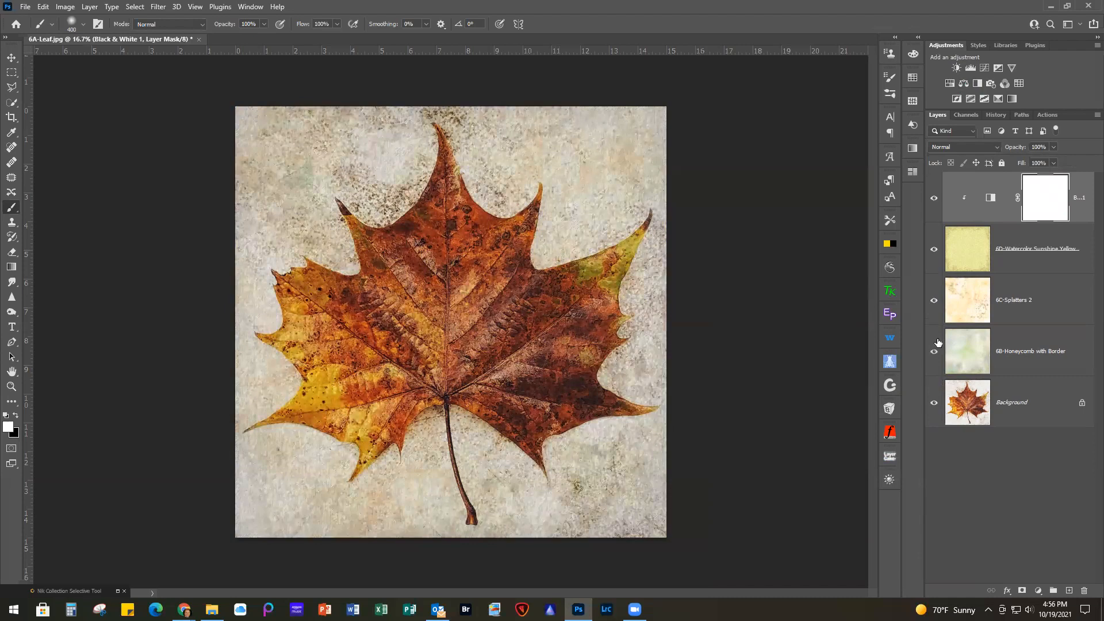
pyautogui.click(934, 352)
# Step: Lower the reds, yellows and greens and raise the magentas in the clipped Black & White adjustment, and compare the image without it
pyautogui.doubleClick(991, 199)
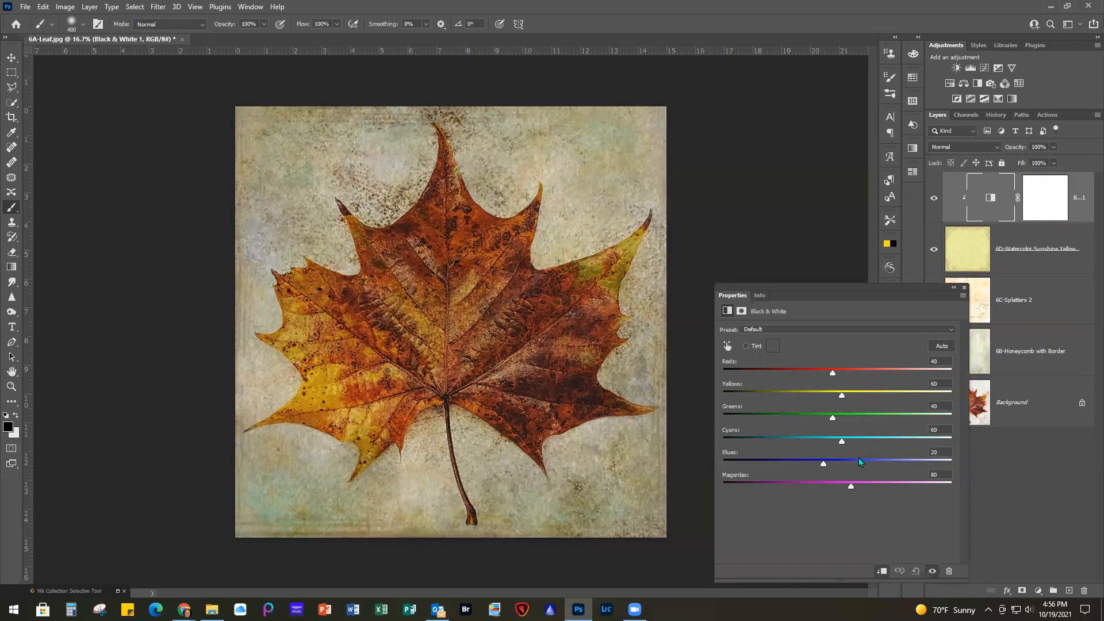
pyautogui.moveTo(833, 371); pyautogui.dragTo(795, 377)
pyautogui.moveTo(847, 395)
pyautogui.mouseDown()
pyautogui.moveTo(878, 395)
pyautogui.moveTo(839, 396)
pyautogui.mouseUp()
pyautogui.moveTo(833, 419); pyautogui.dragTo(784, 422)
pyautogui.moveTo(843, 443); pyautogui.dragTo(816, 464)
pyautogui.moveTo(852, 487); pyautogui.dragTo(859, 487)
pyautogui.click(964, 287)
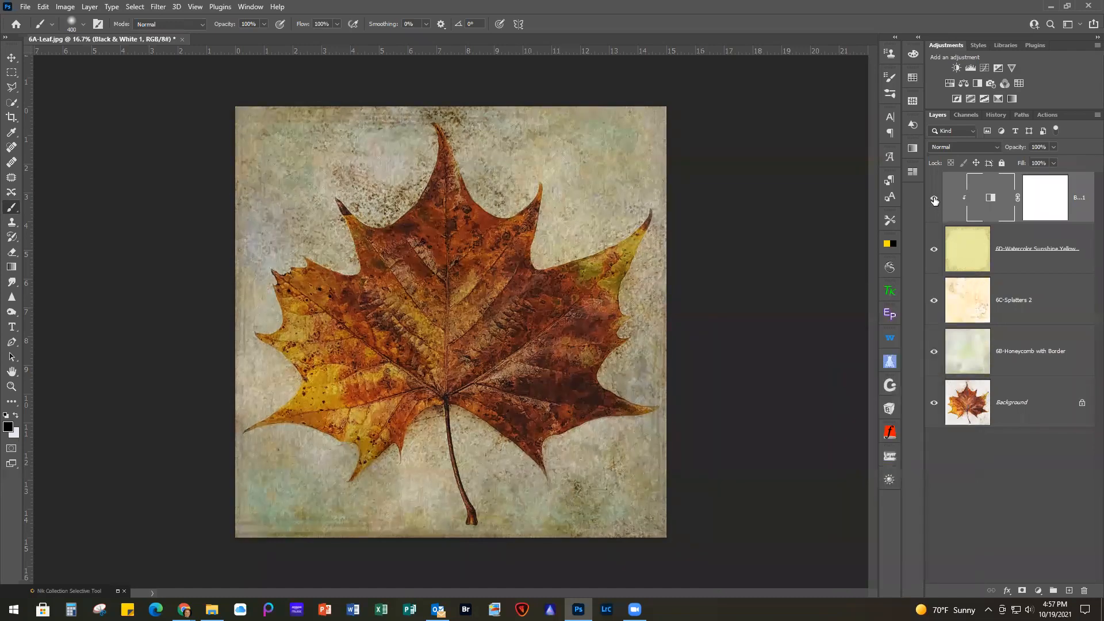
pyautogui.click(934, 198)
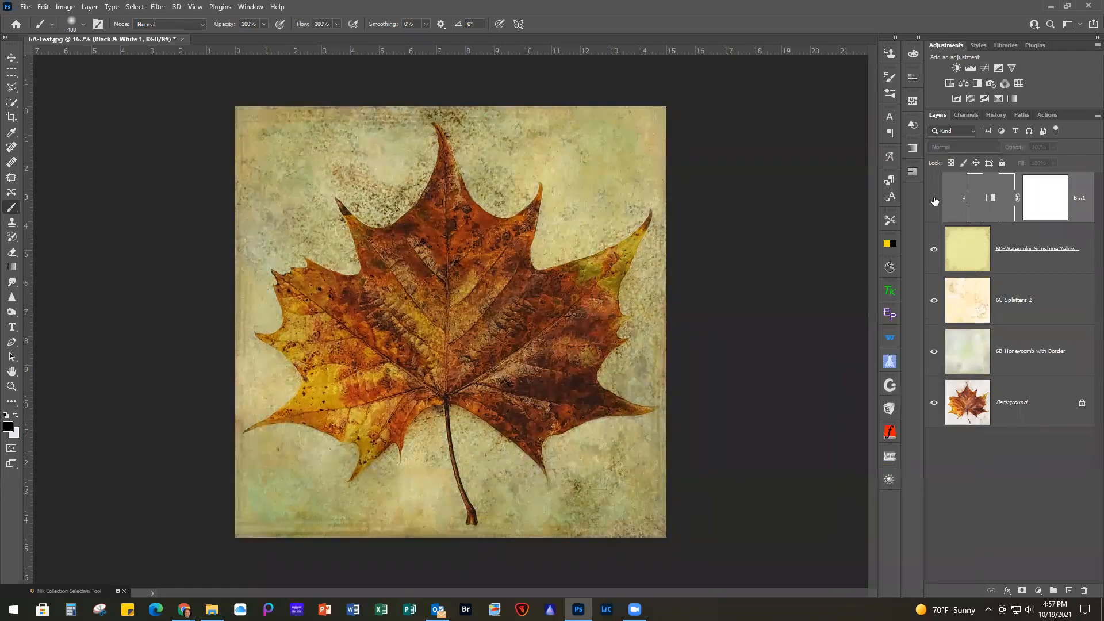
pyautogui.click(934, 198)
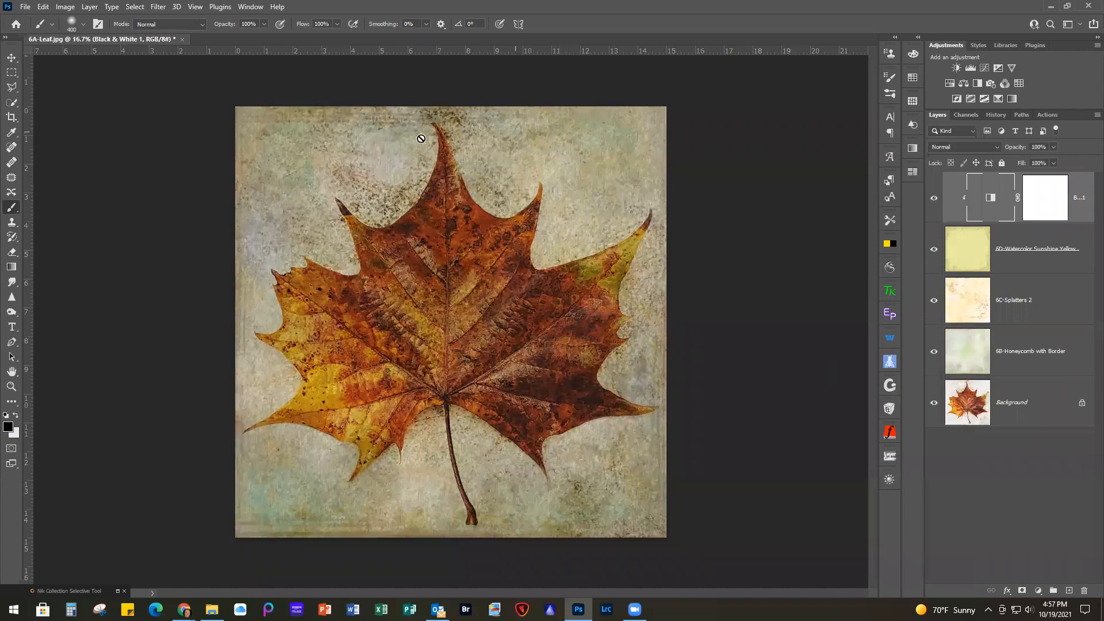